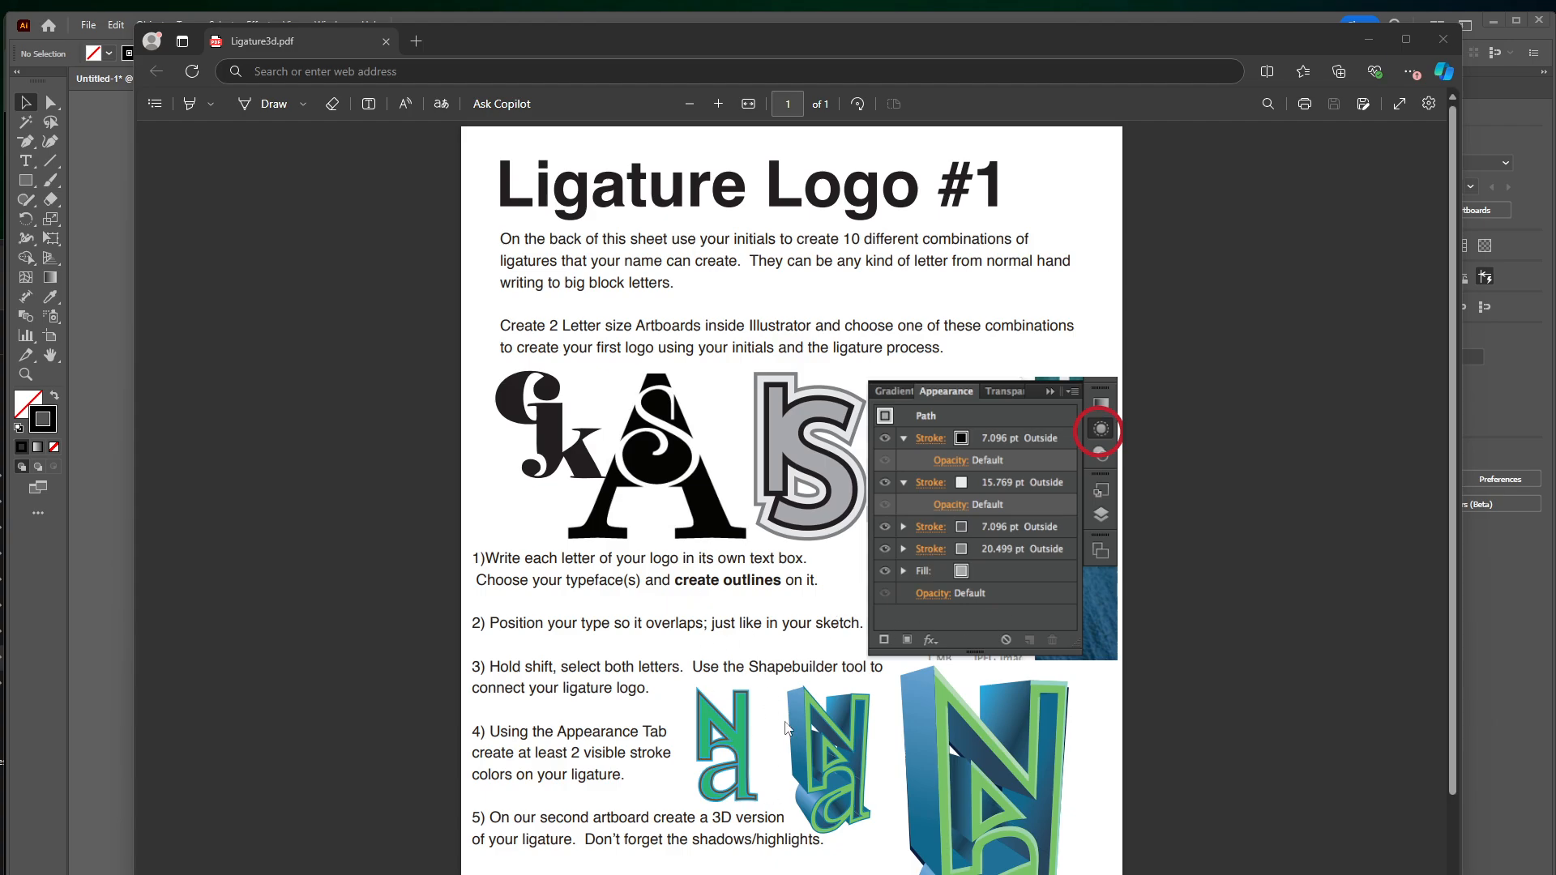
# Switch to Illustrator and create a standalone text object with the letter N near the top of the artboard
pyautogui.click(1506, 132)
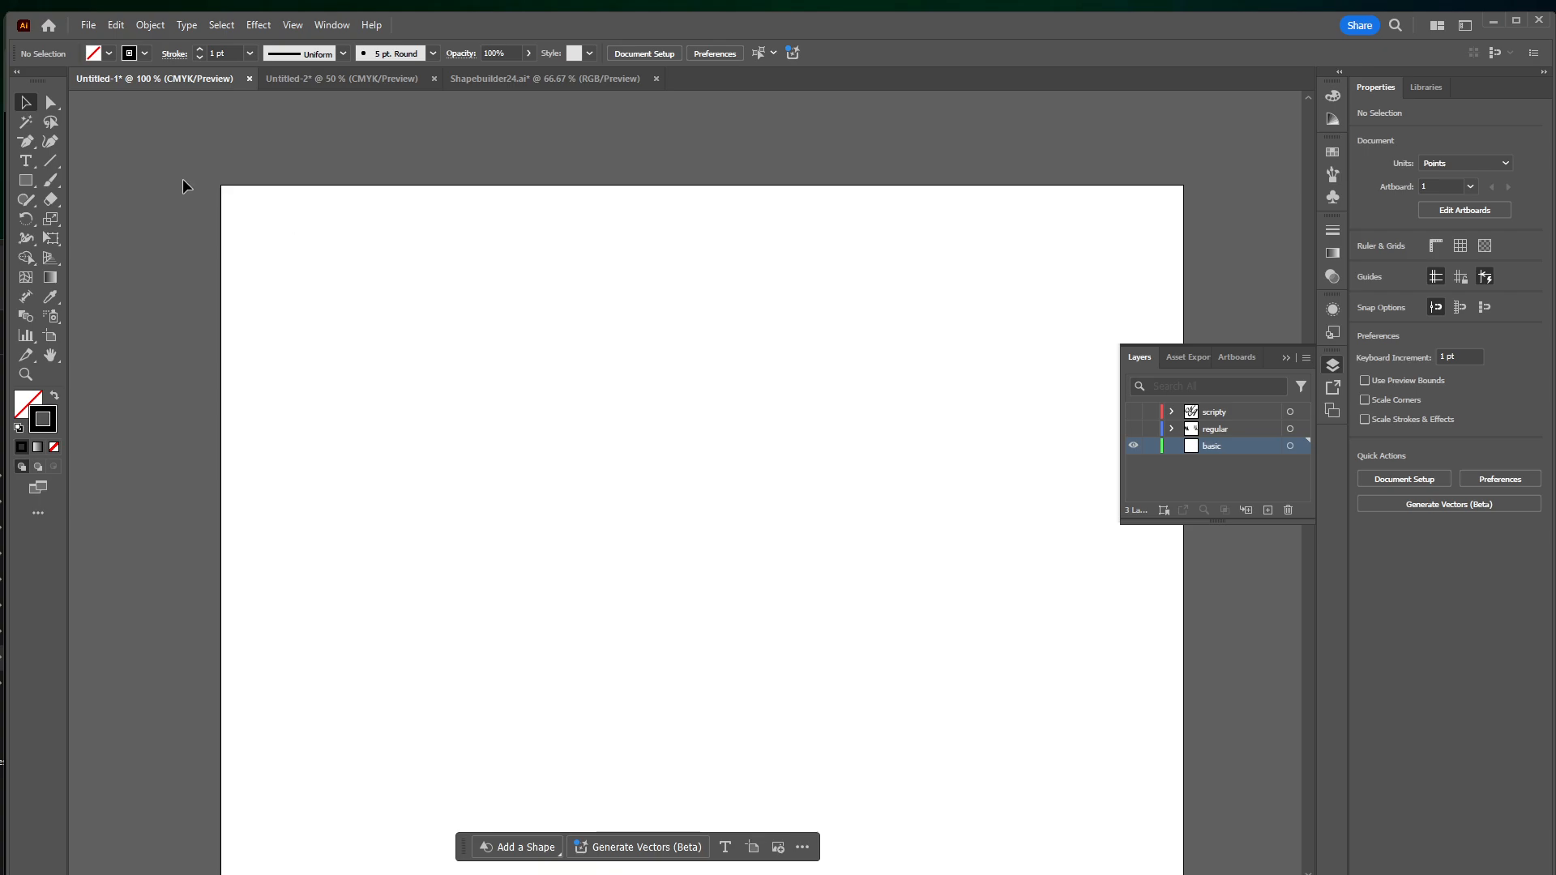
pyautogui.click(26, 159)
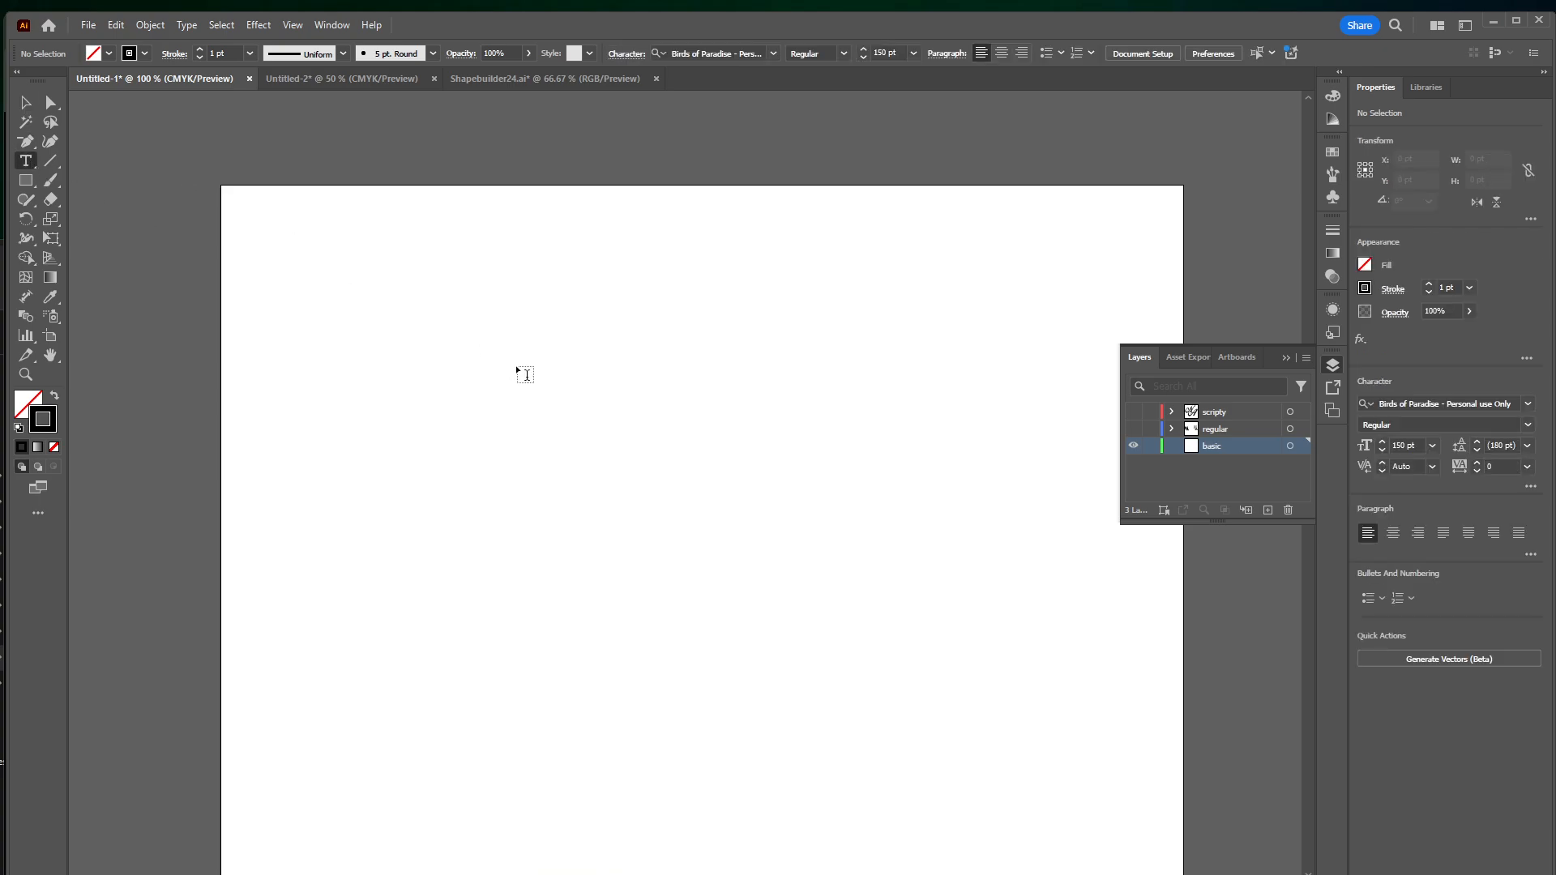
pyautogui.click(516, 364)
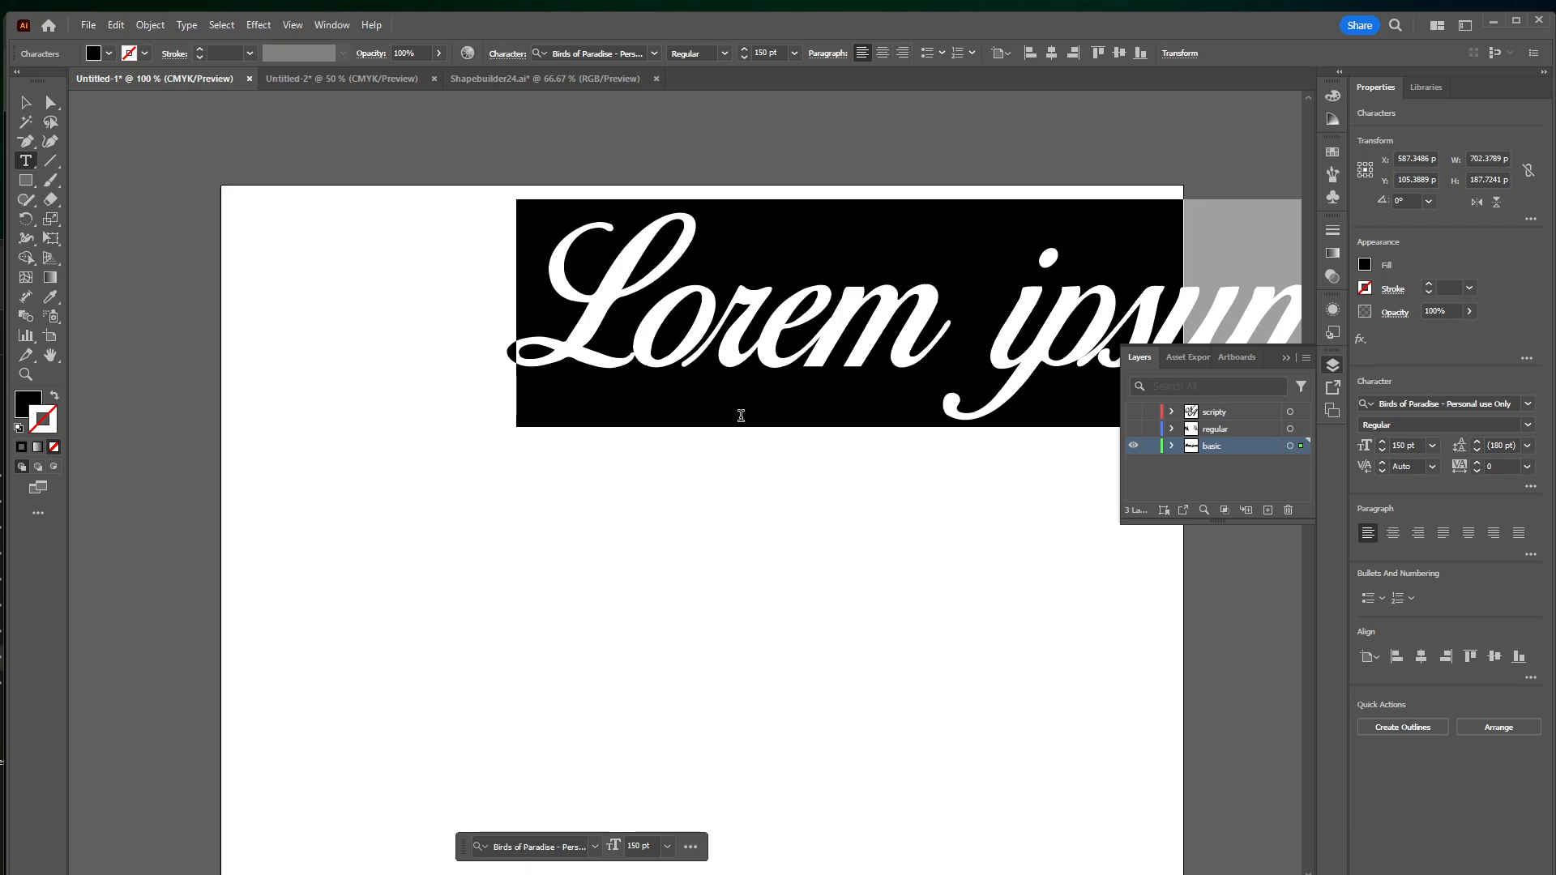
pyautogui.write('N')
pyautogui.press('Escape')
pyautogui.moveTo(671, 314); pyautogui.dragTo(664, 339)
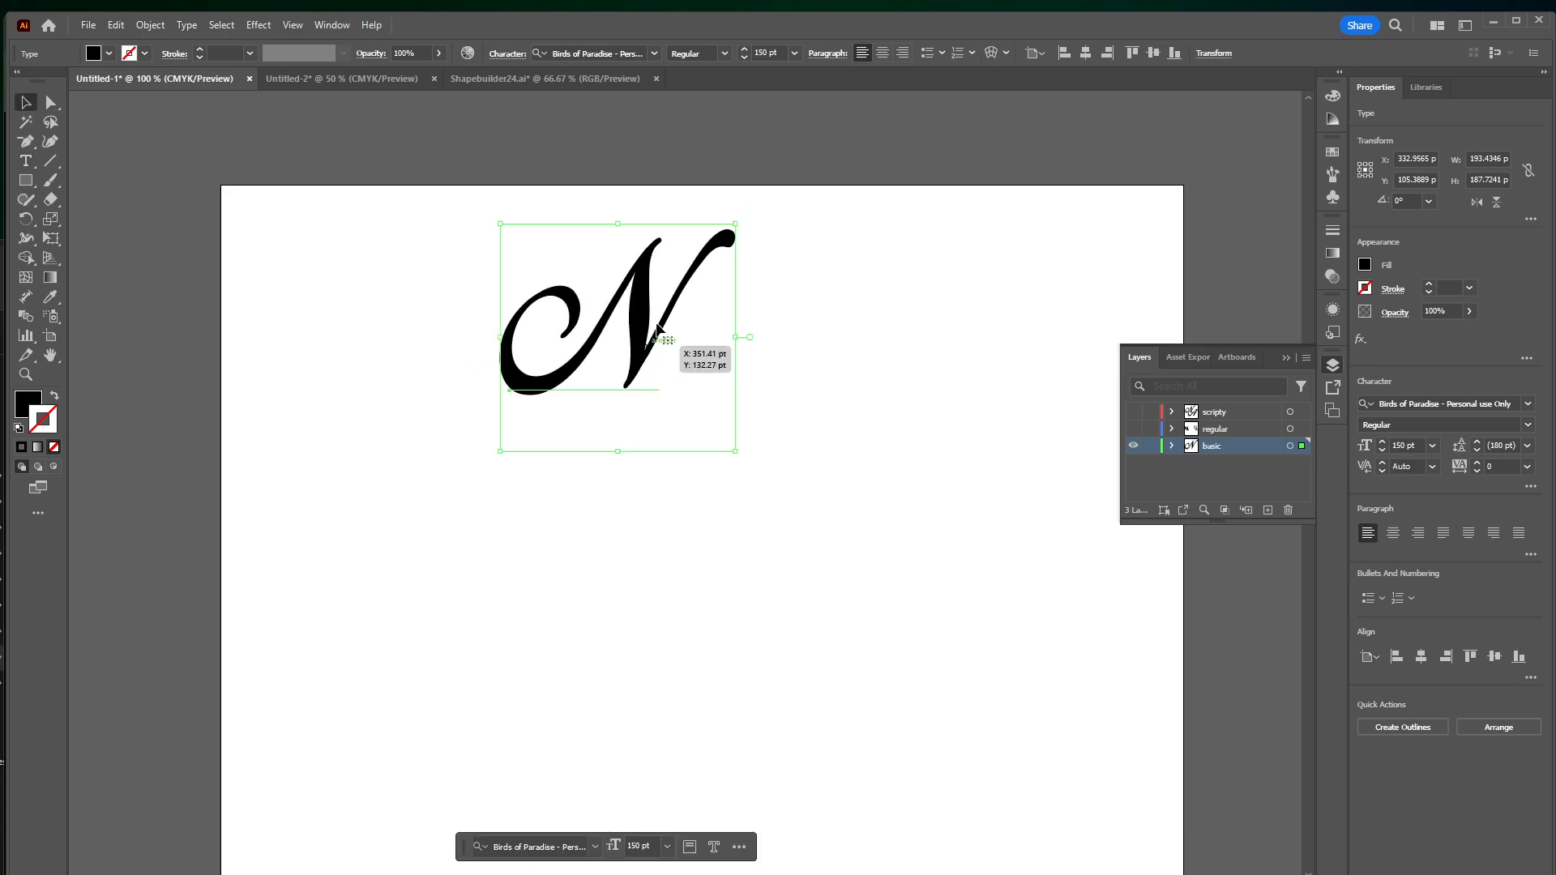
# Set the N's font to Cascadia Code and move the letter slightly down the artboard
pyautogui.click(655, 55)
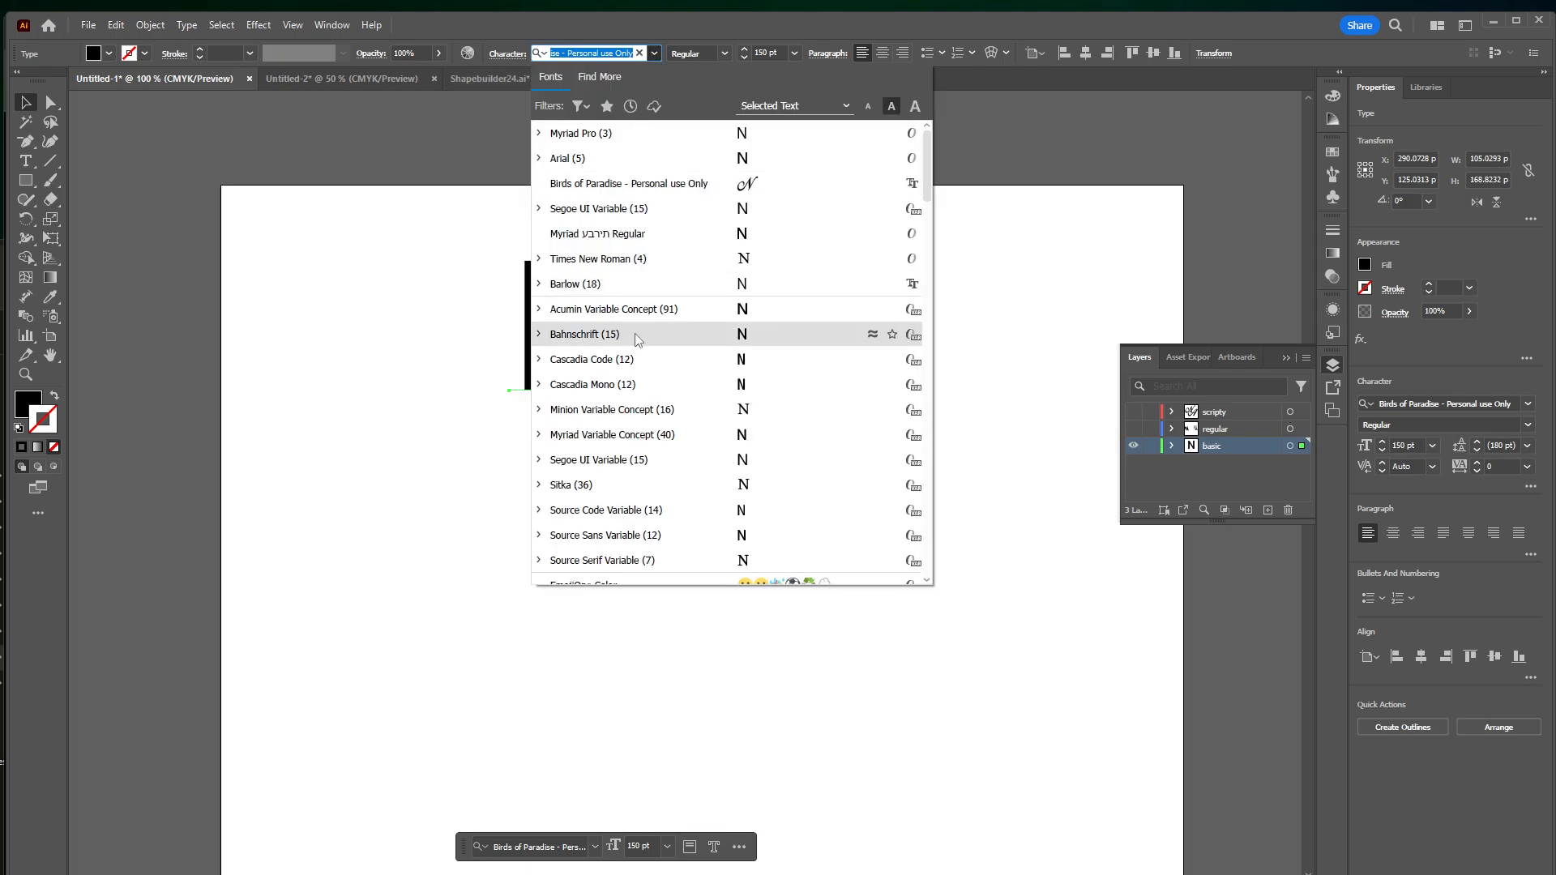
pyautogui.click(648, 364)
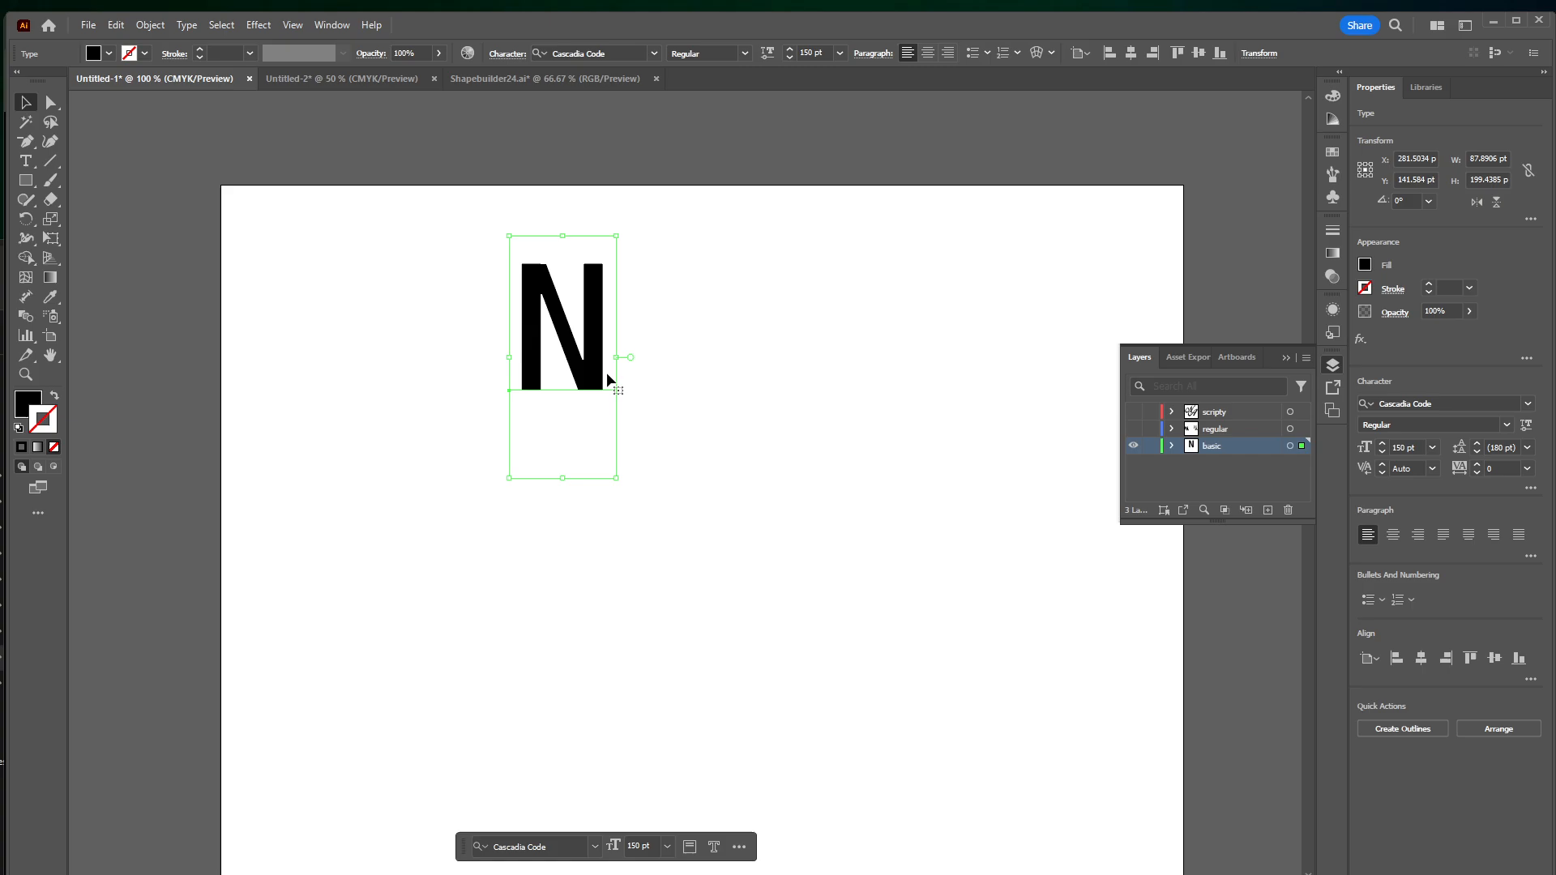
pyautogui.moveTo(590, 363); pyautogui.dragTo(590, 442)
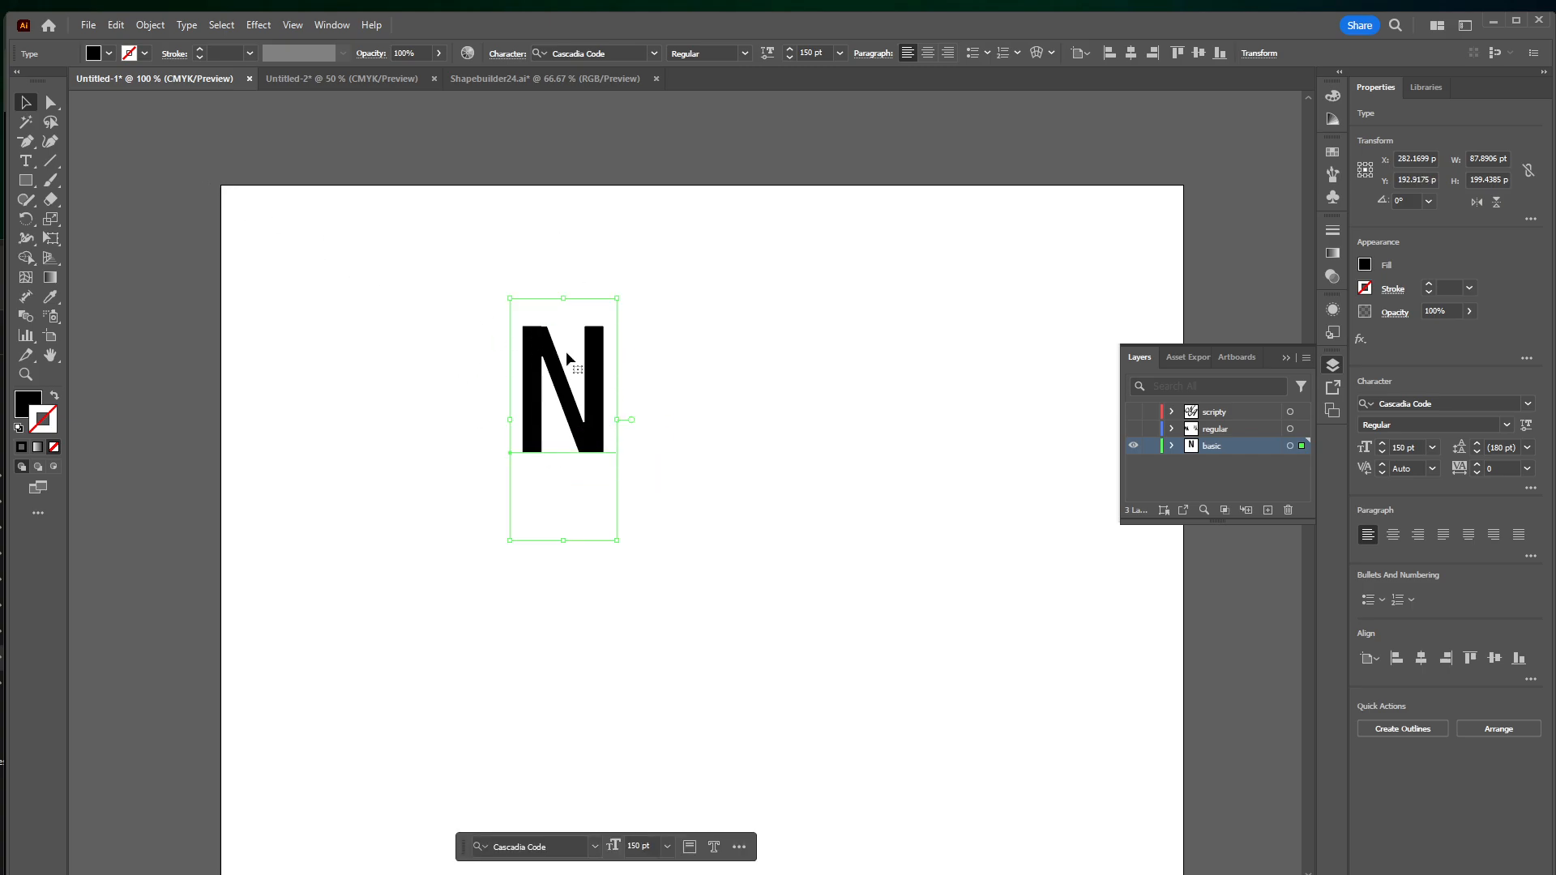
# Add the letter A as its own text object to the right of the N
pyautogui.press('t')
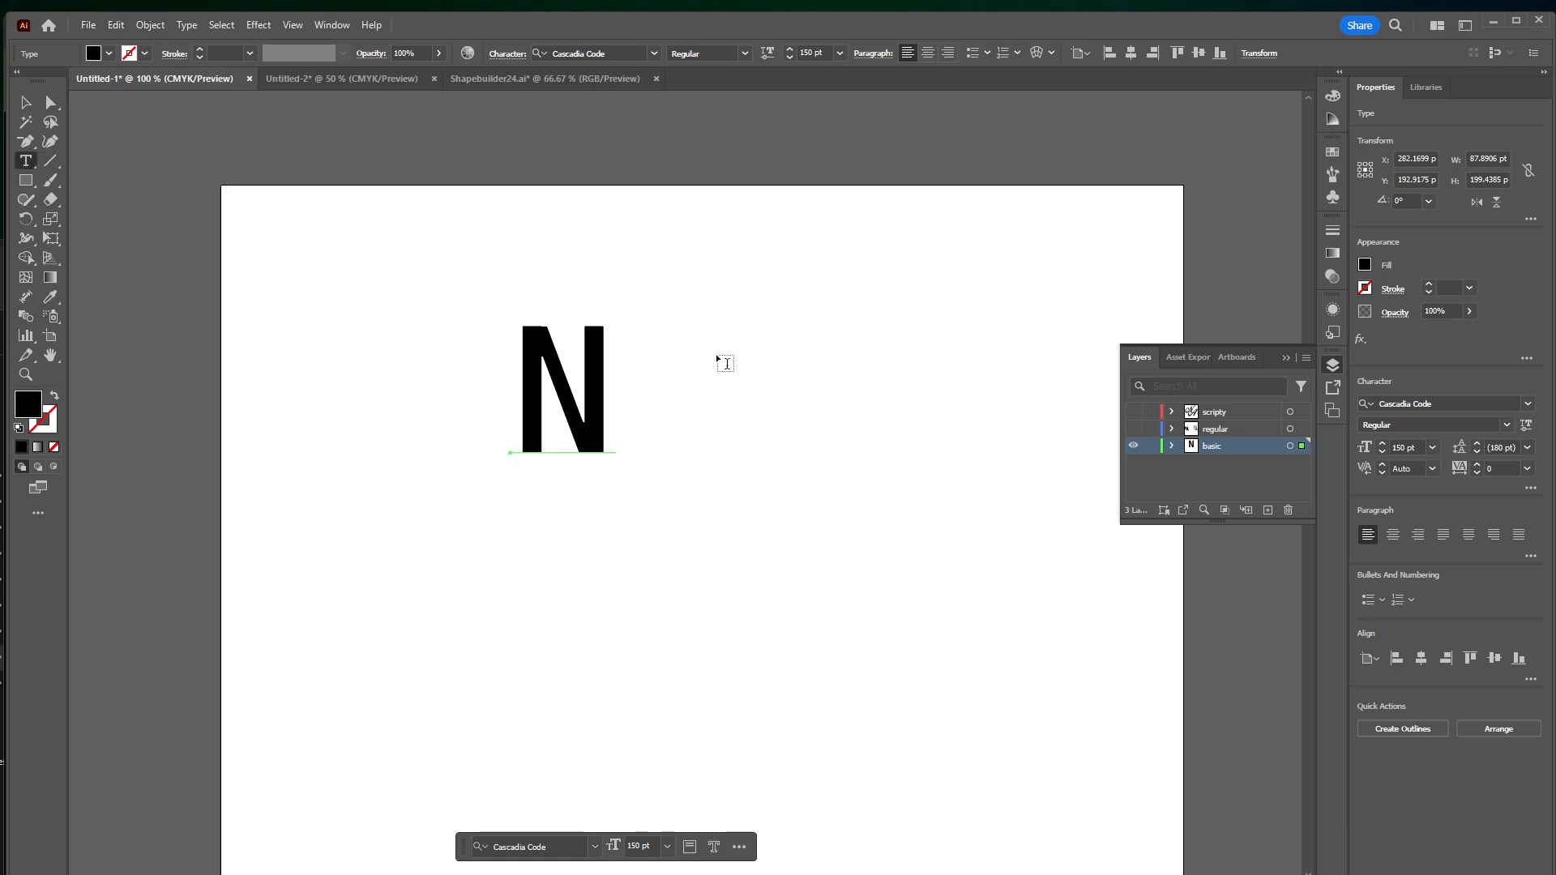
pyautogui.click(783, 375)
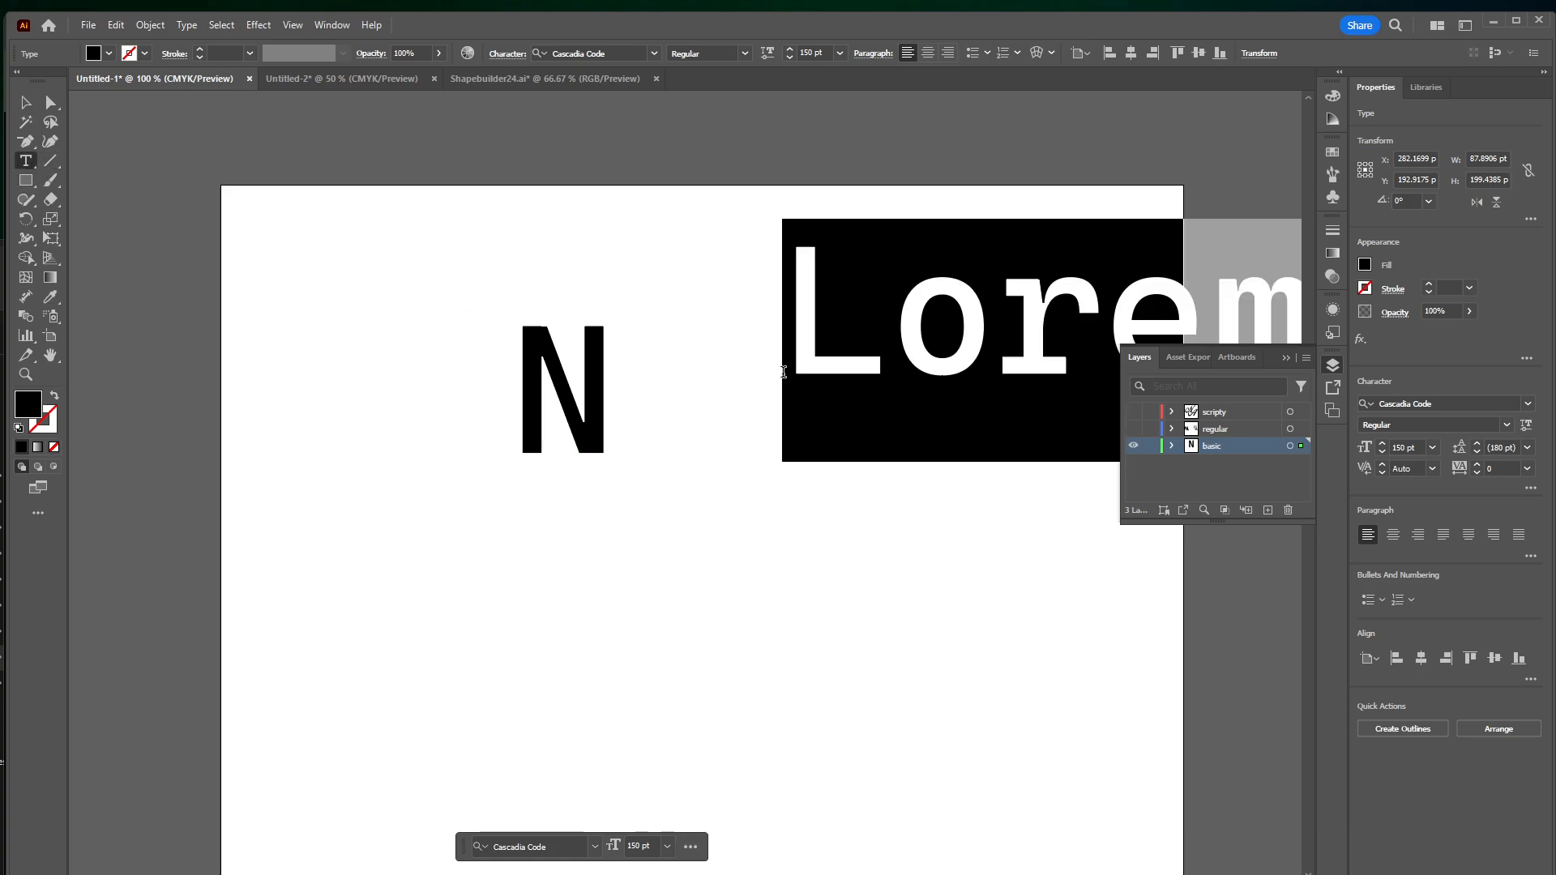
pyautogui.write('A')
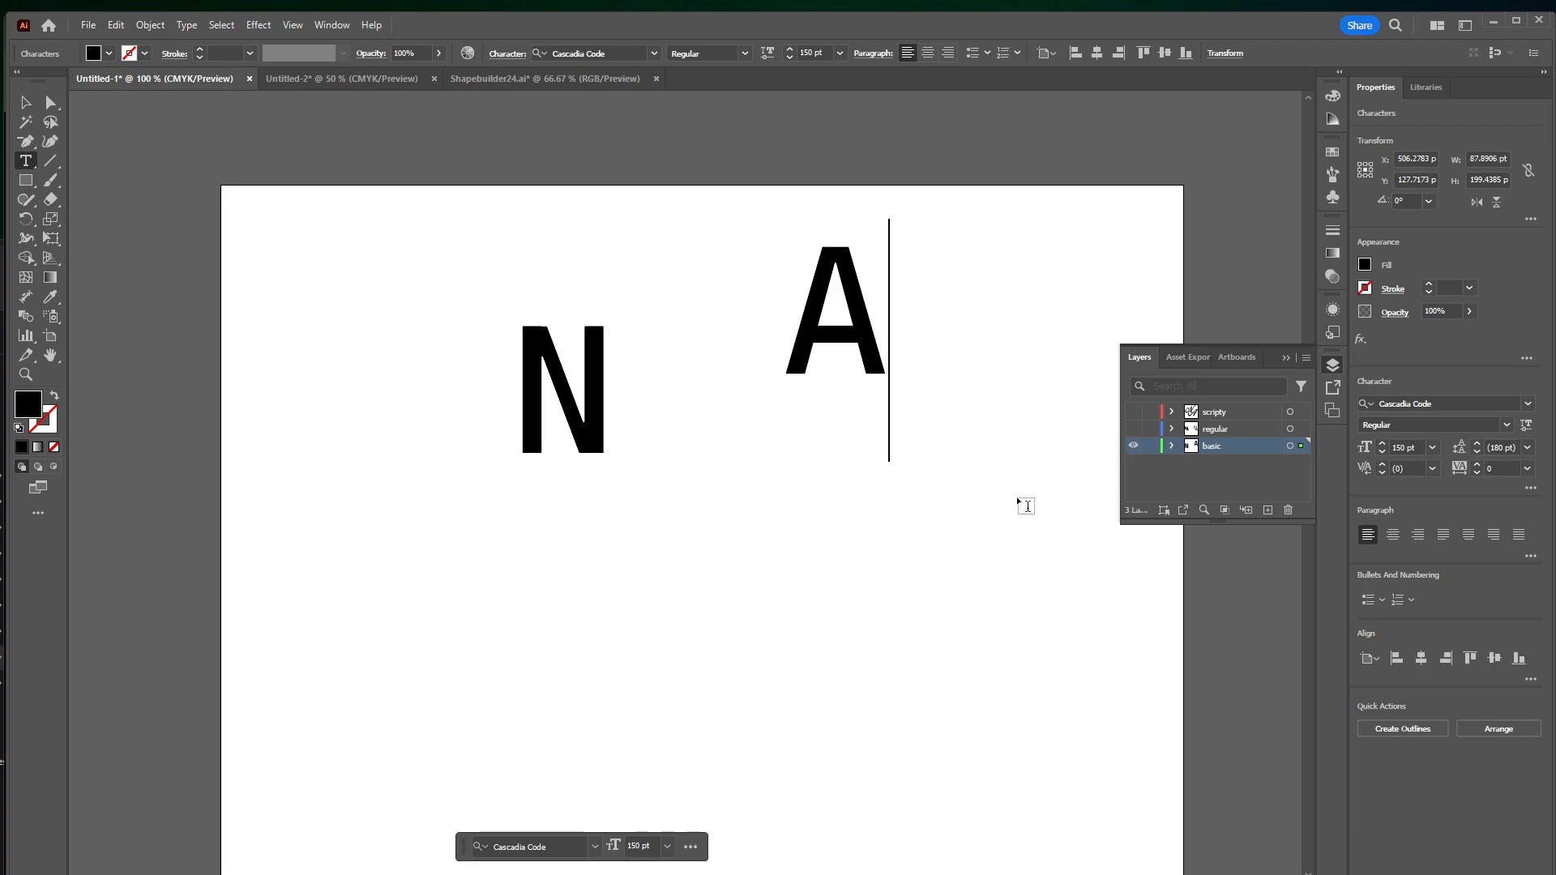
pyautogui.press('Escape')
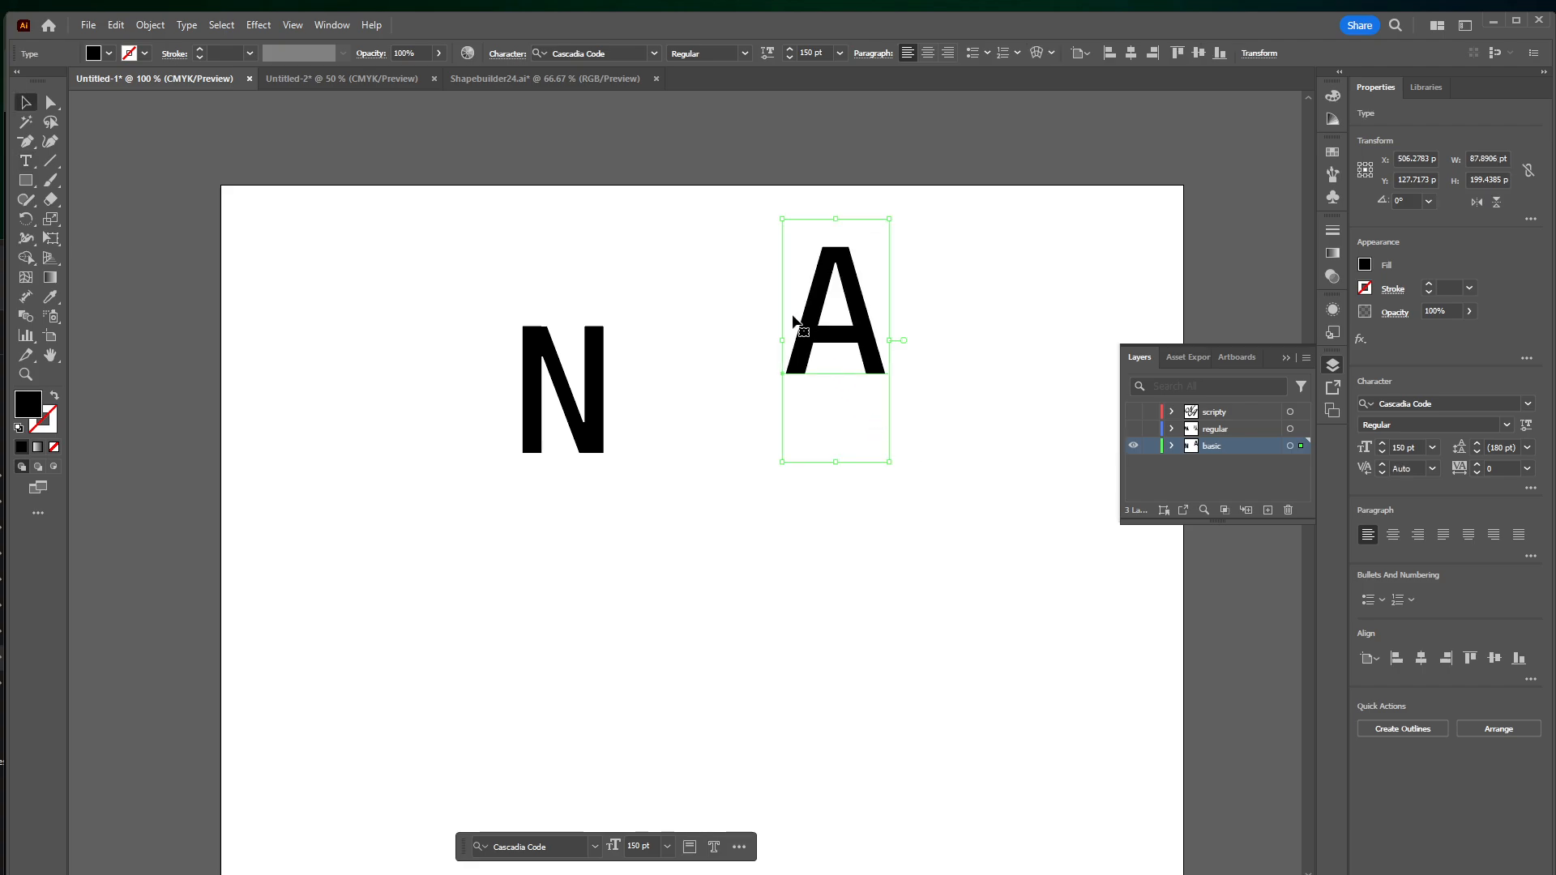
# Move the N towards the artboard's centre and place the A below it so the two letters overlap
pyautogui.moveTo(847, 324); pyautogui.dragTo(860, 389)
pyautogui.moveTo(603, 369); pyautogui.dragTo(679, 385)
pyautogui.moveTo(835, 389)
pyautogui.mouseDown()
pyautogui.moveTo(867, 447)
pyautogui.moveTo(847, 373)
pyautogui.moveTo(836, 385)
pyautogui.mouseUp()
pyautogui.moveTo(663, 421); pyautogui.dragTo(684, 344)
pyautogui.moveTo(863, 406); pyautogui.dragTo(667, 467)
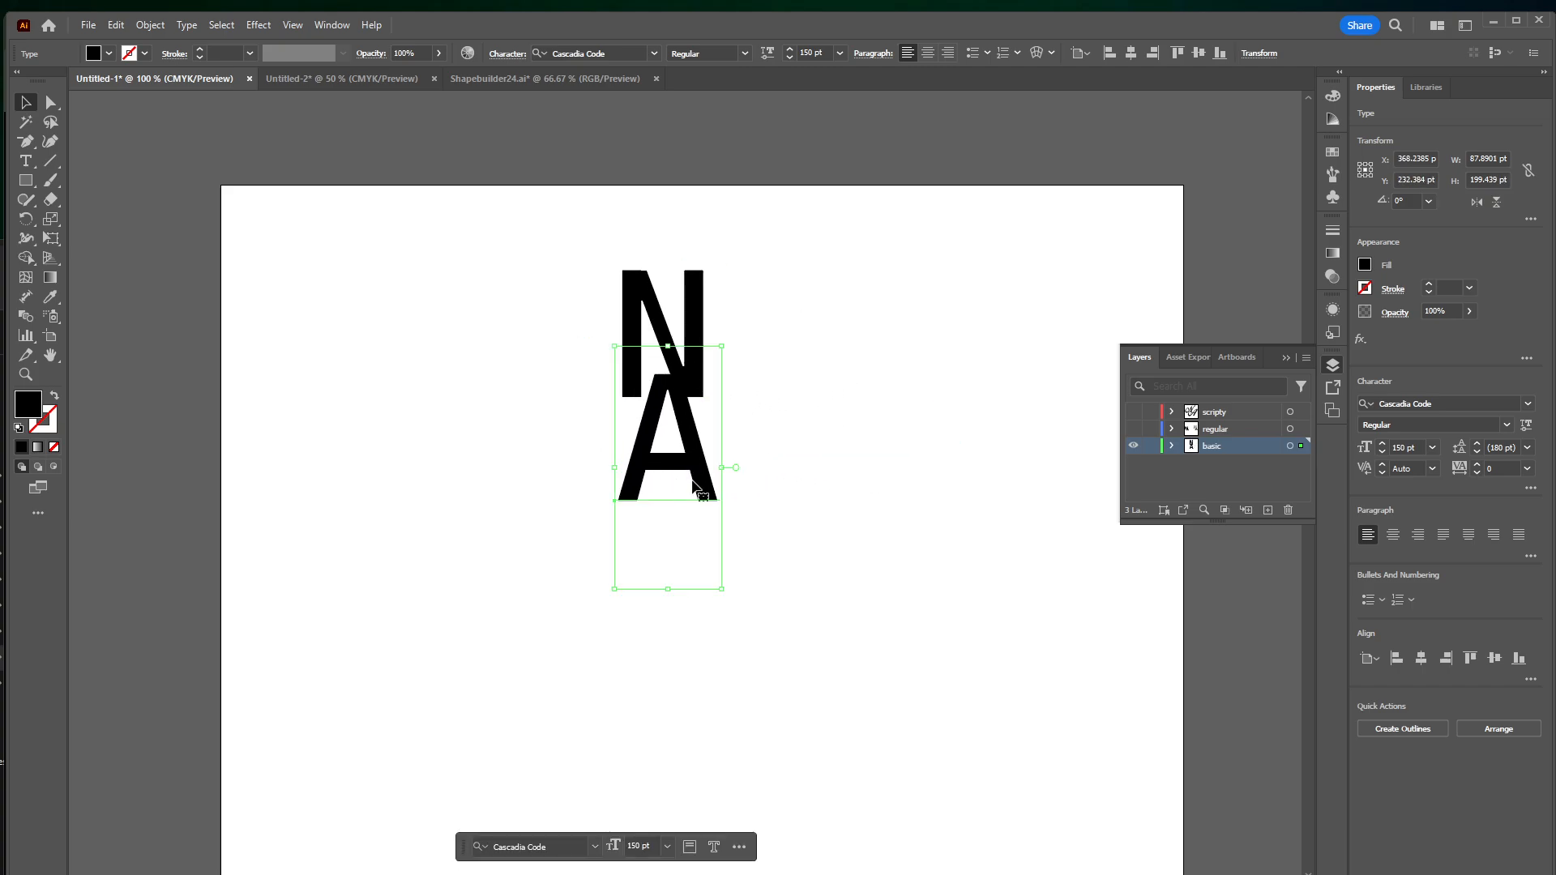
# Change the A's font to Courier New and move it up to overlap the lower part of the N
pyautogui.click(653, 53)
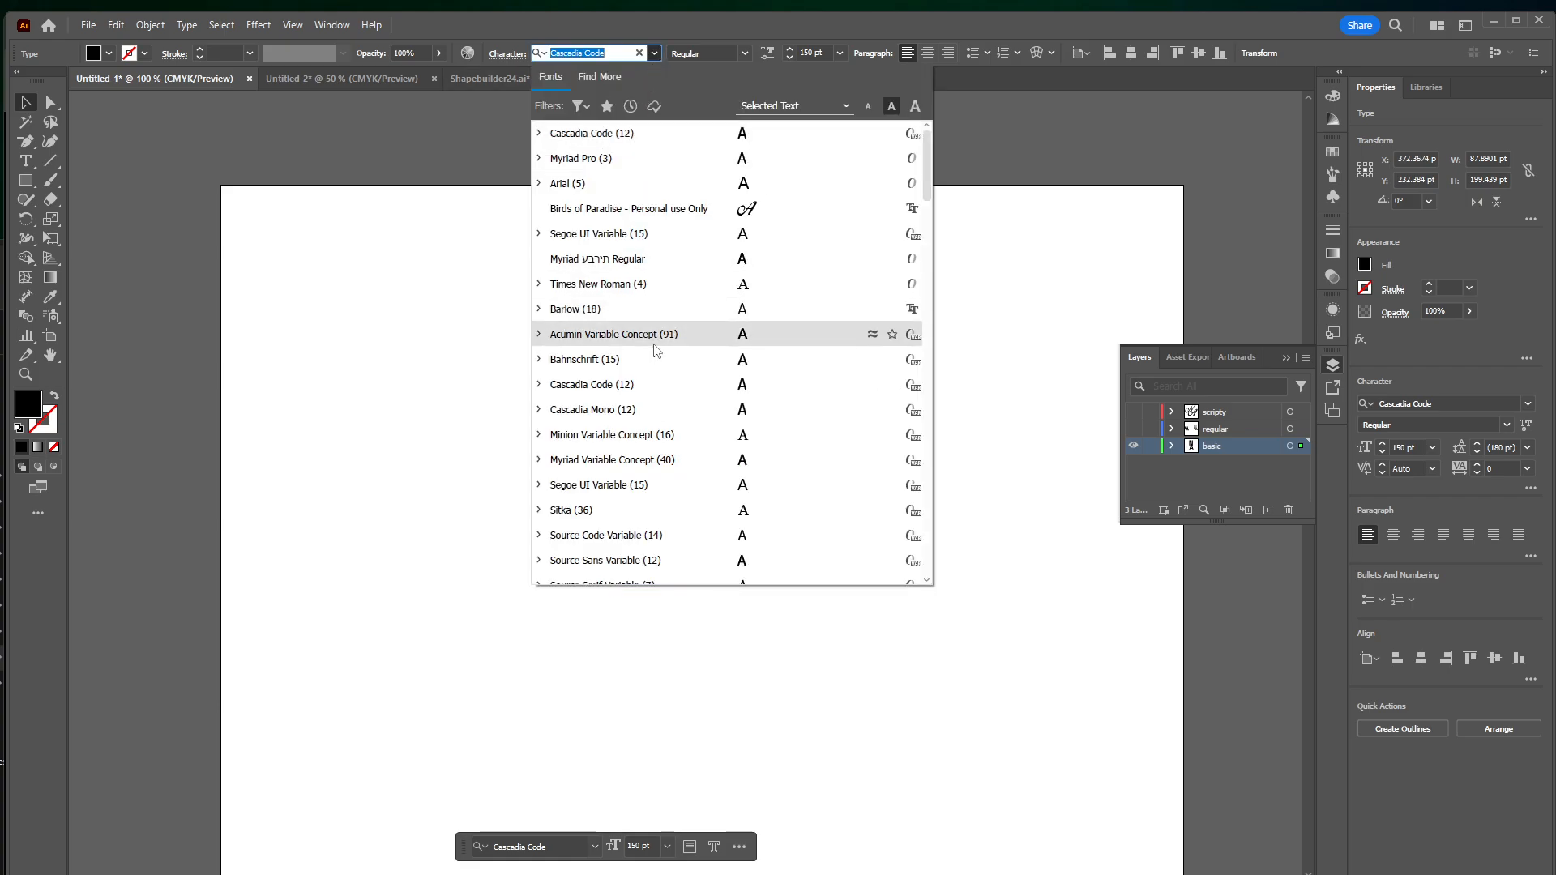
pyautogui.scroll(-8, 663, 372)
pyautogui.click(775, 385)
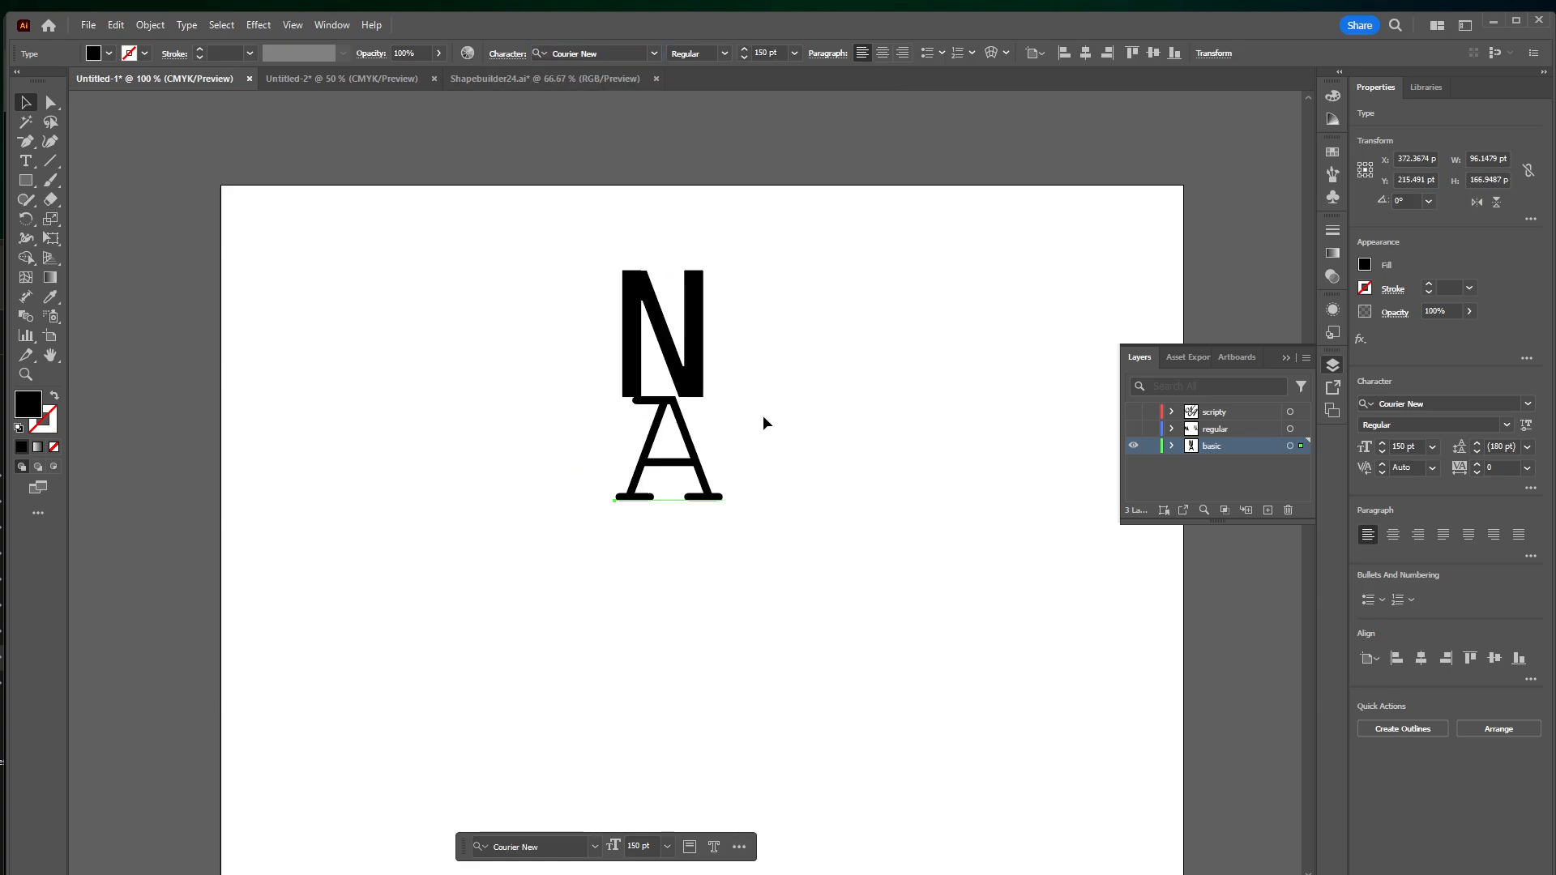
pyautogui.moveTo(705, 463); pyautogui.dragTo(690, 429)
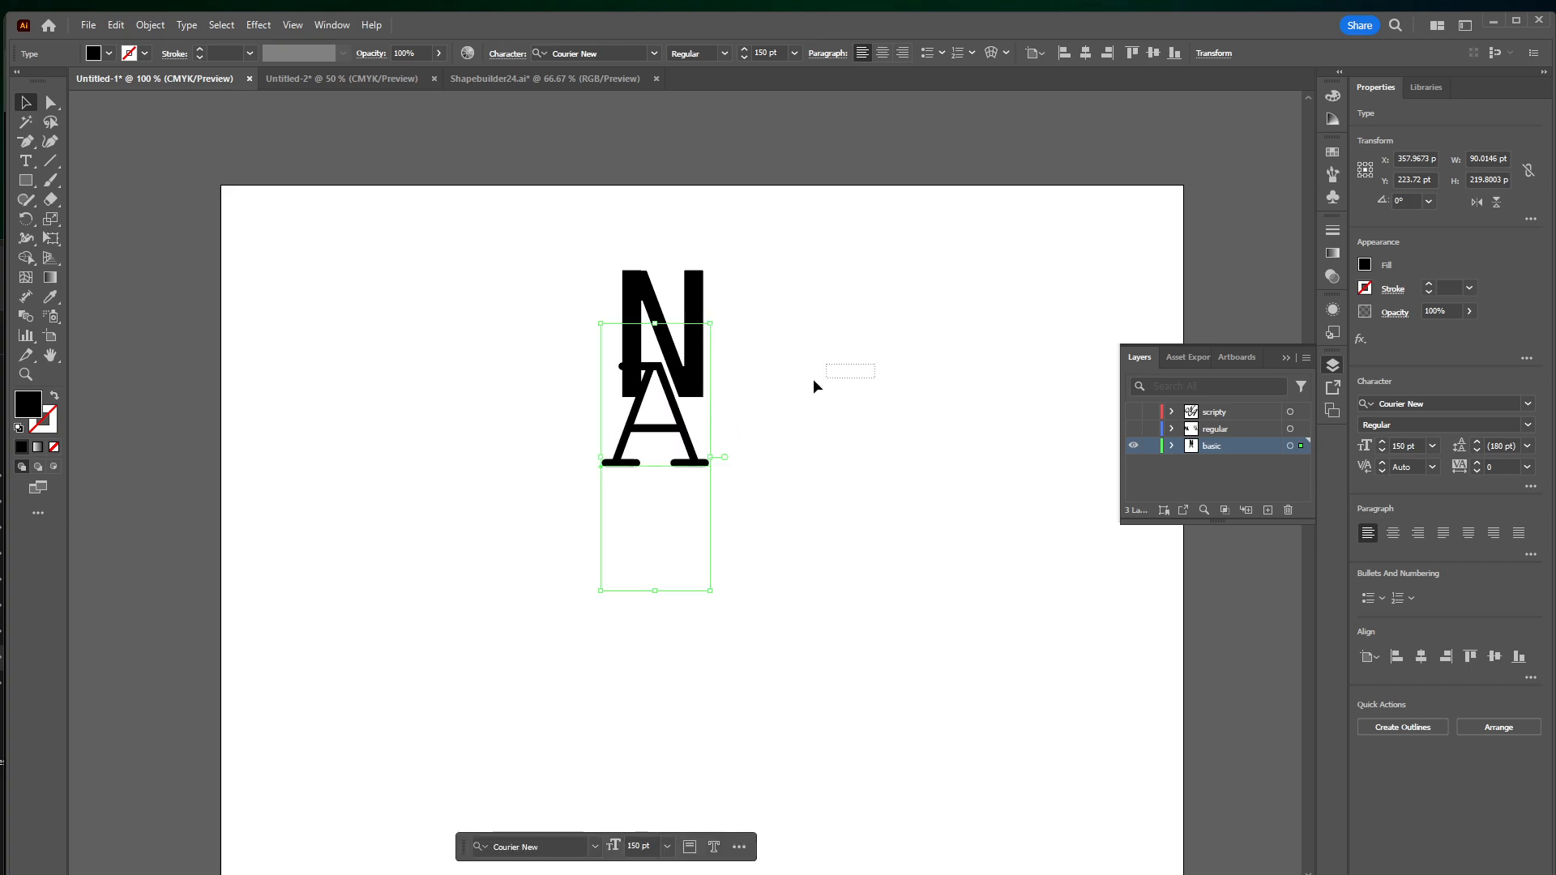
# Swap fill and stroke on both the N and the A, giving them a black outline without fill
pyautogui.moveTo(813, 381); pyautogui.dragTo(596, 435)
pyautogui.click(351, 381)
pyautogui.click(640, 315)
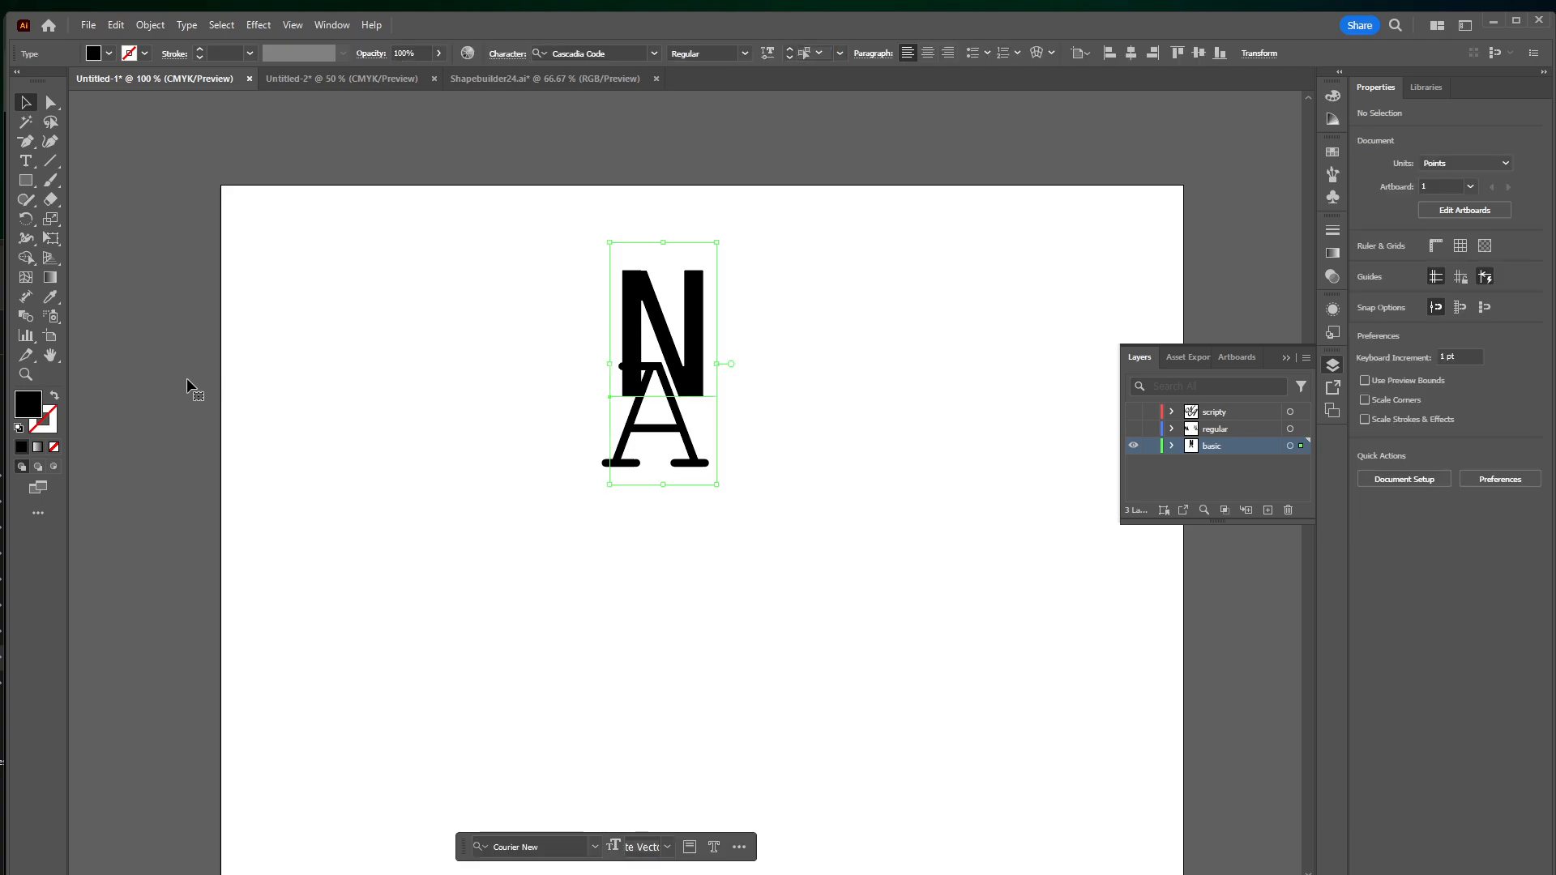
pyautogui.click(55, 396)
pyautogui.click(648, 440)
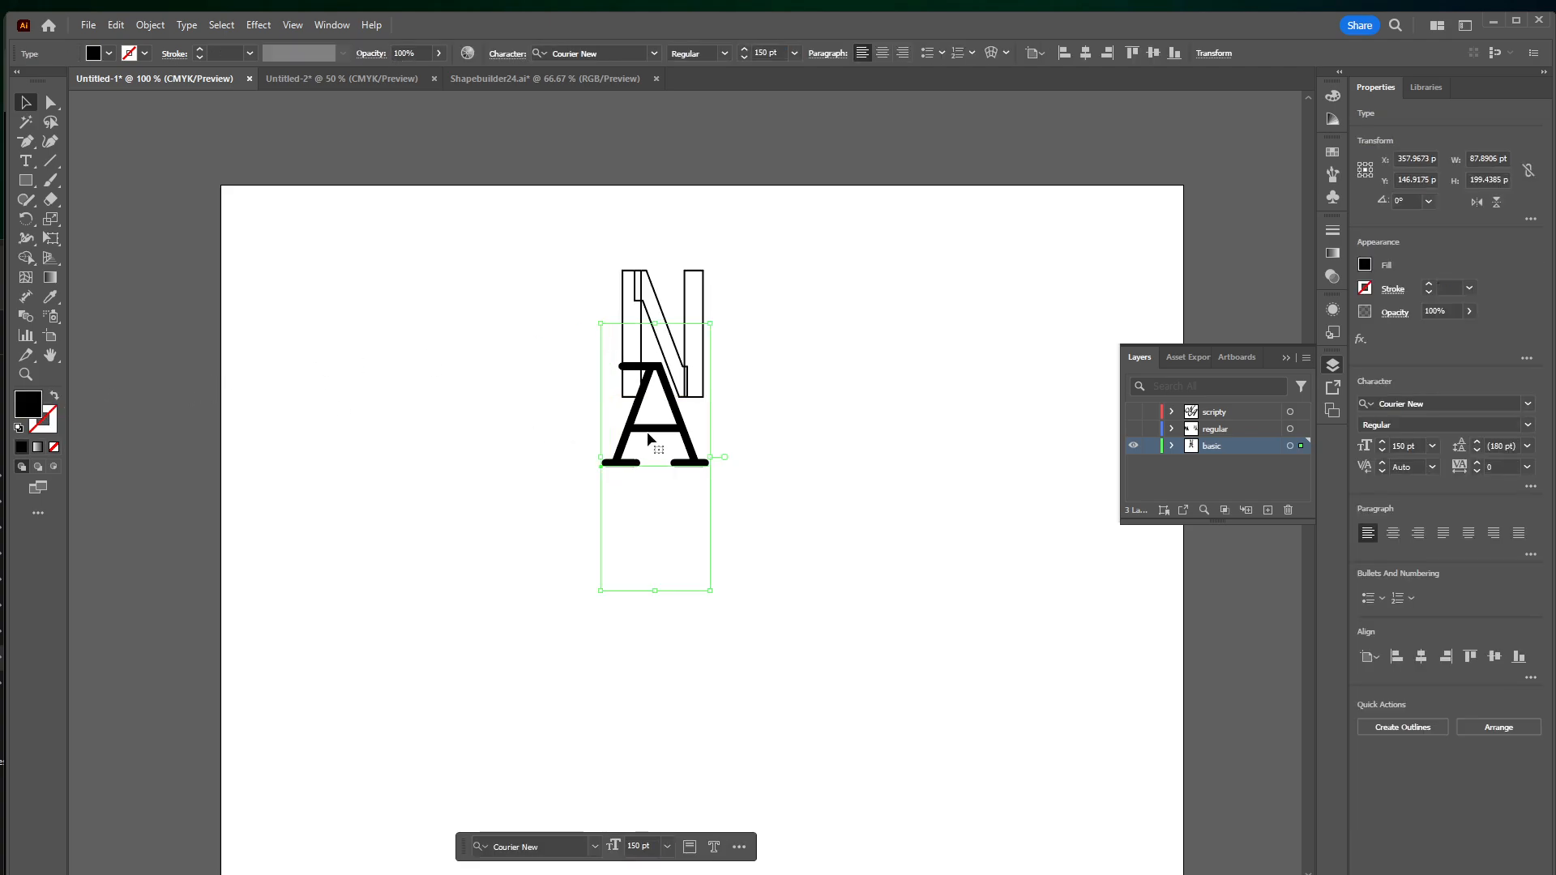
pyautogui.click(54, 396)
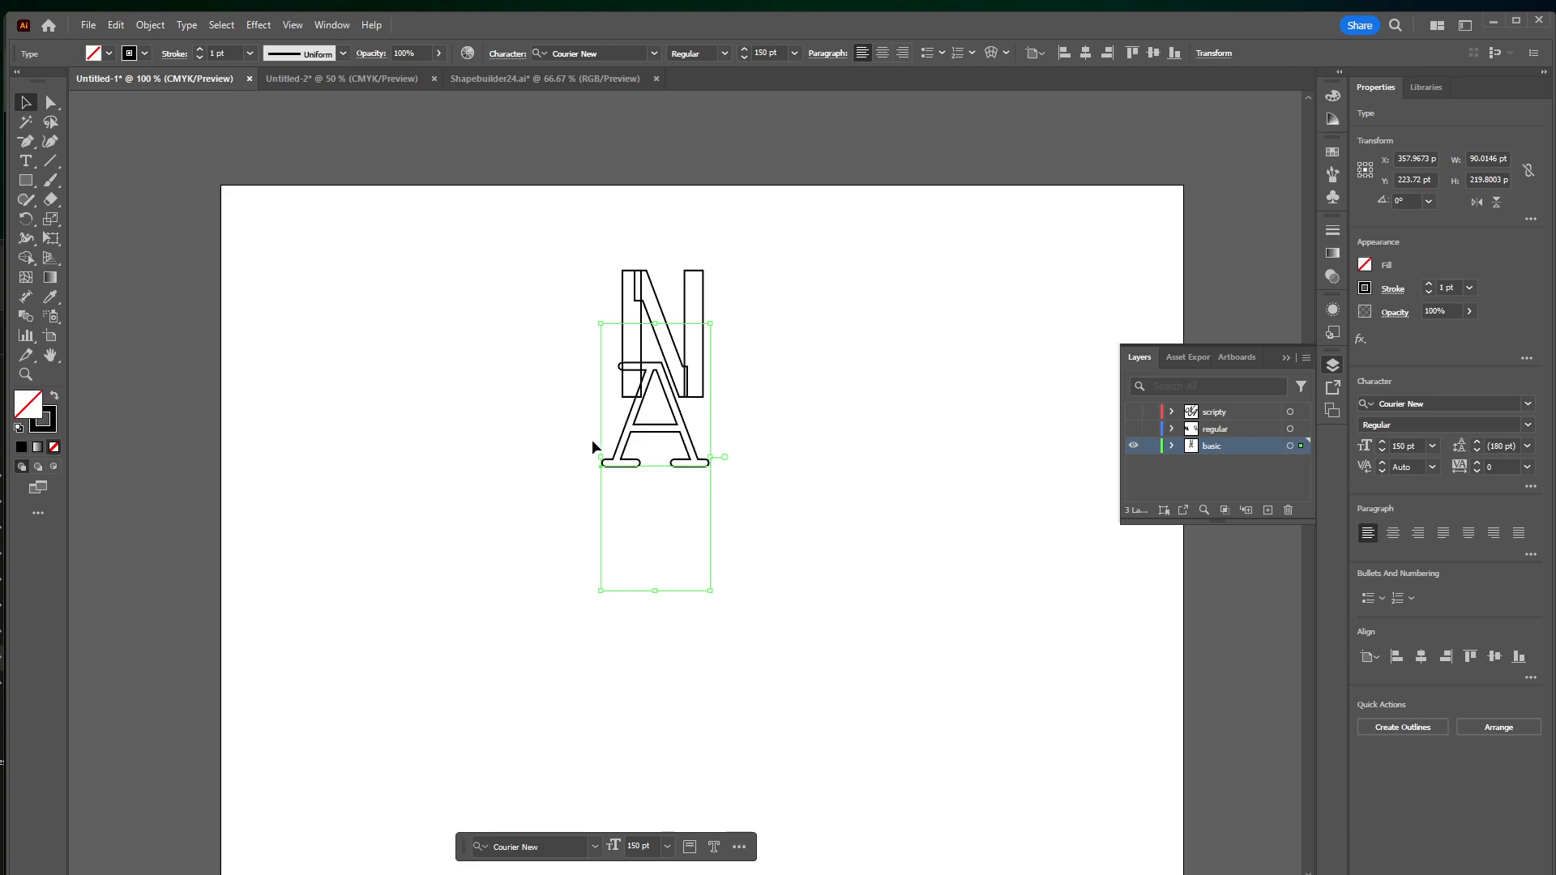
# Try different arrangements of the two letters and leave the A overlapping the lower-right corner of the N
pyautogui.moveTo(657, 441); pyautogui.dragTo(728, 573)
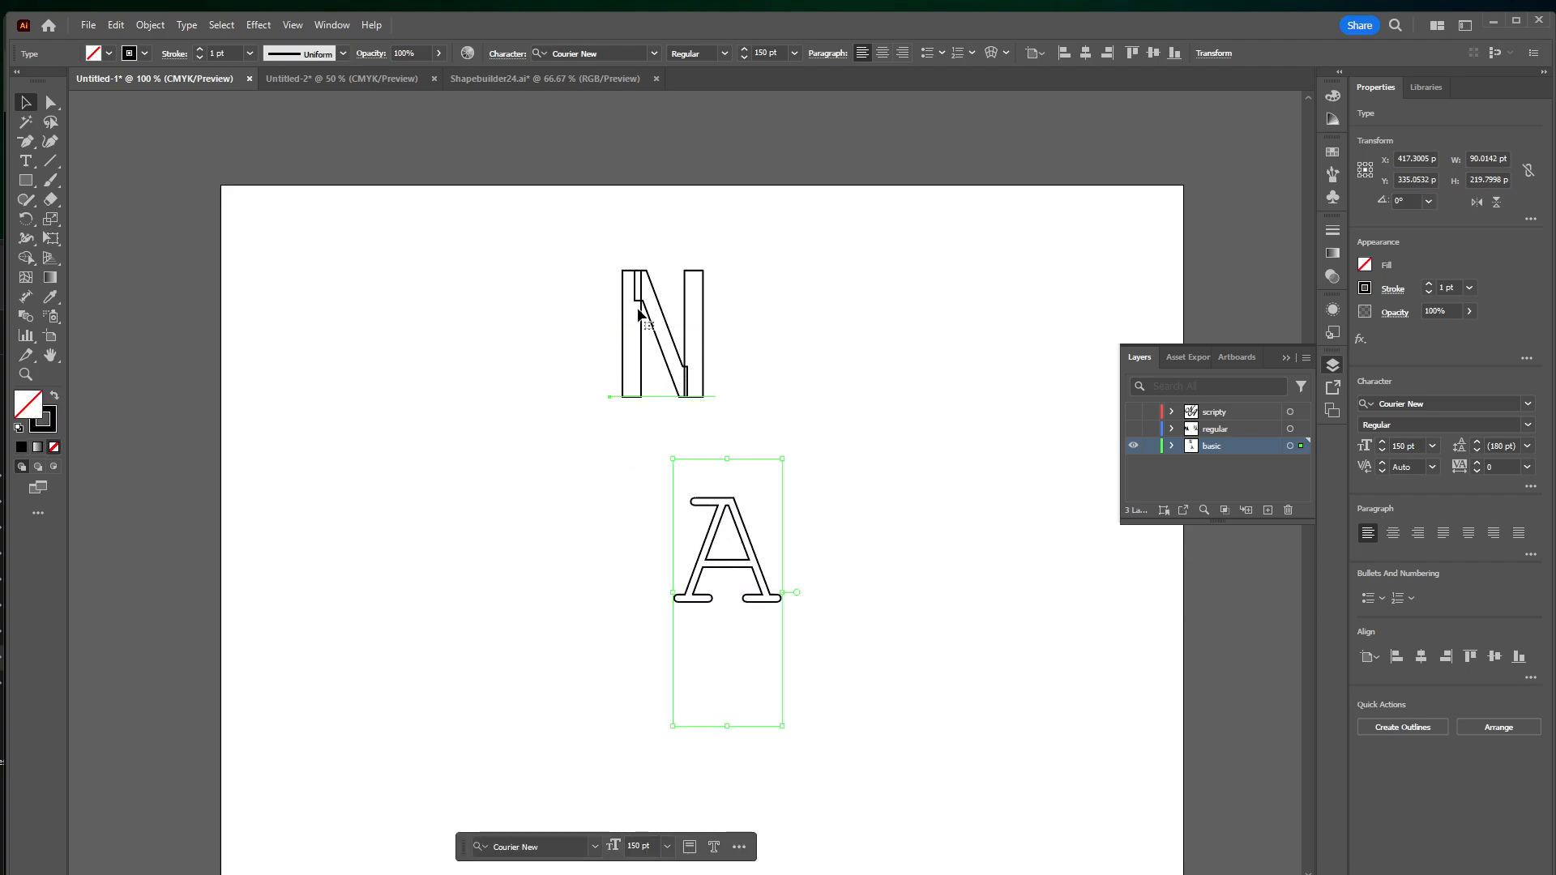
pyautogui.moveTo(639, 315); pyautogui.dragTo(704, 304)
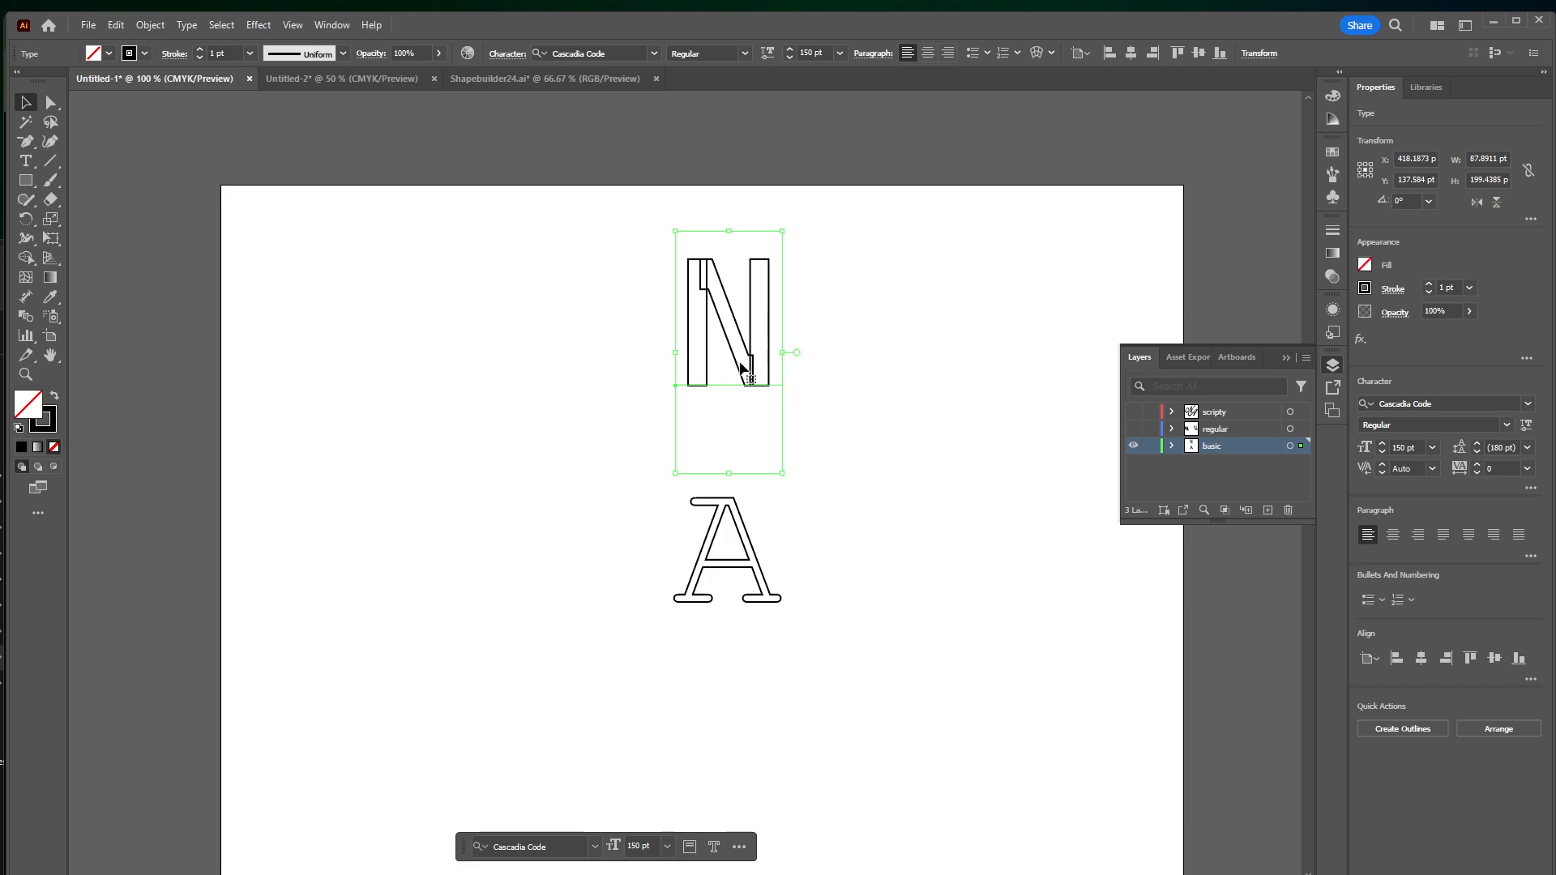
pyautogui.moveTo(742, 368); pyautogui.dragTo(703, 373)
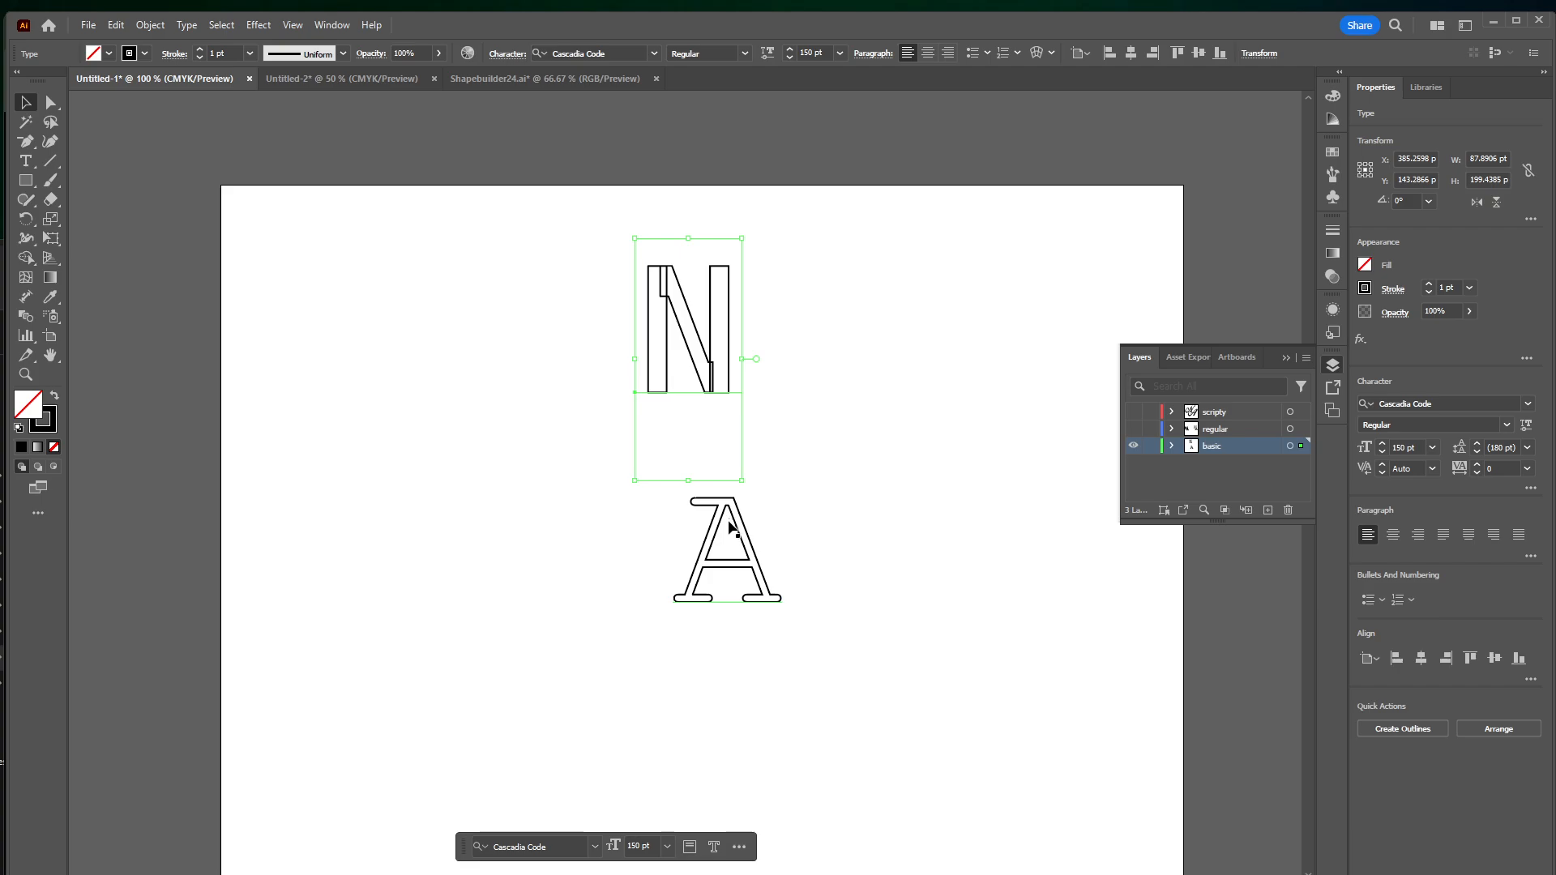
pyautogui.moveTo(726, 523); pyautogui.dragTo(689, 380)
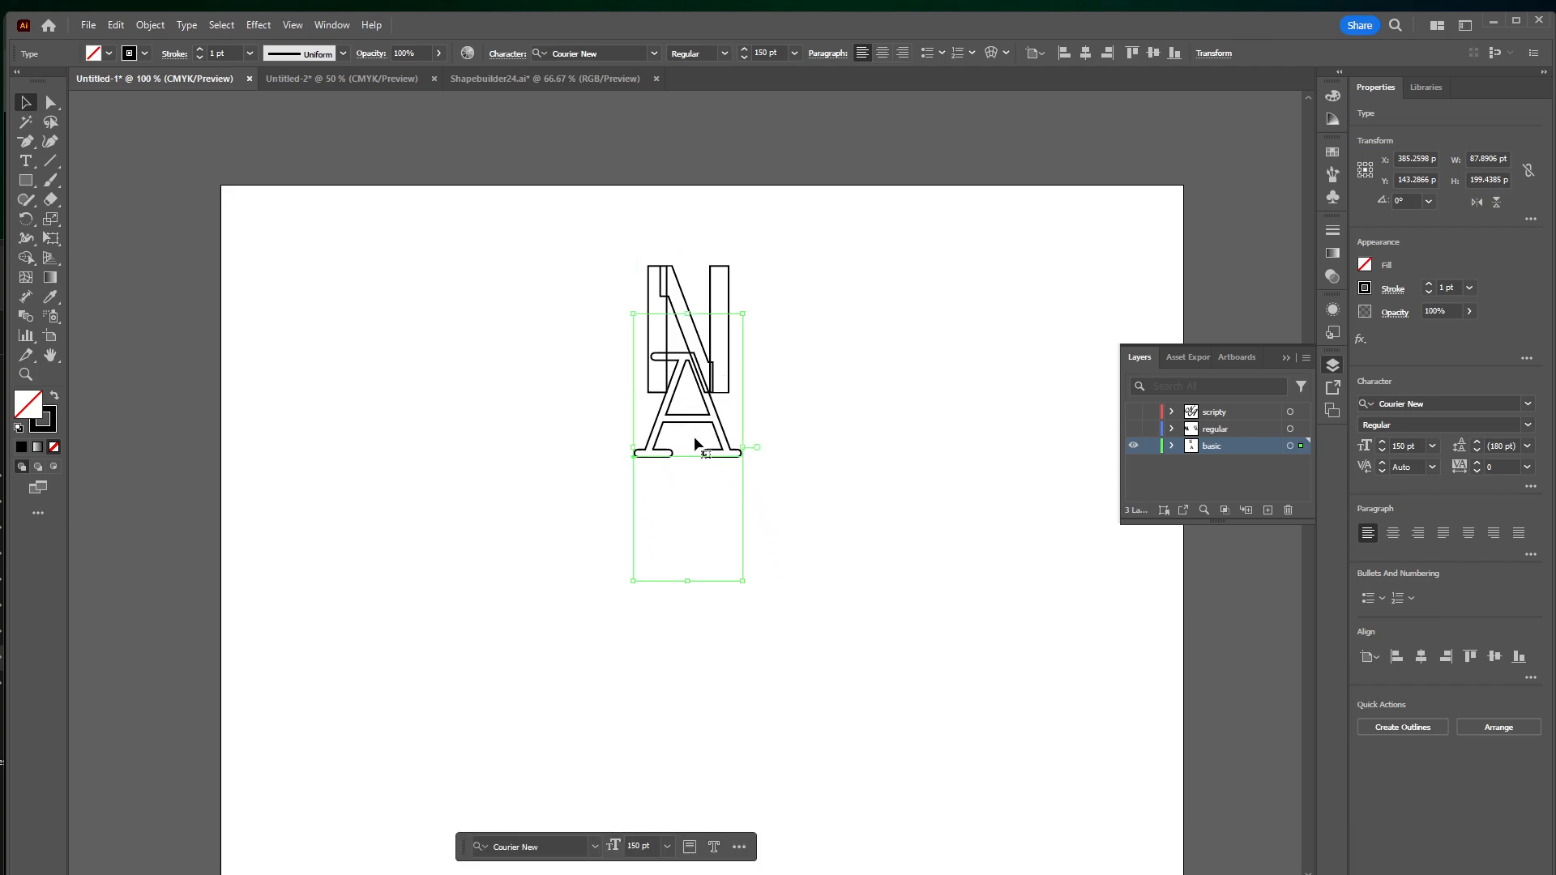
pyautogui.moveTo(695, 444); pyautogui.dragTo(764, 429)
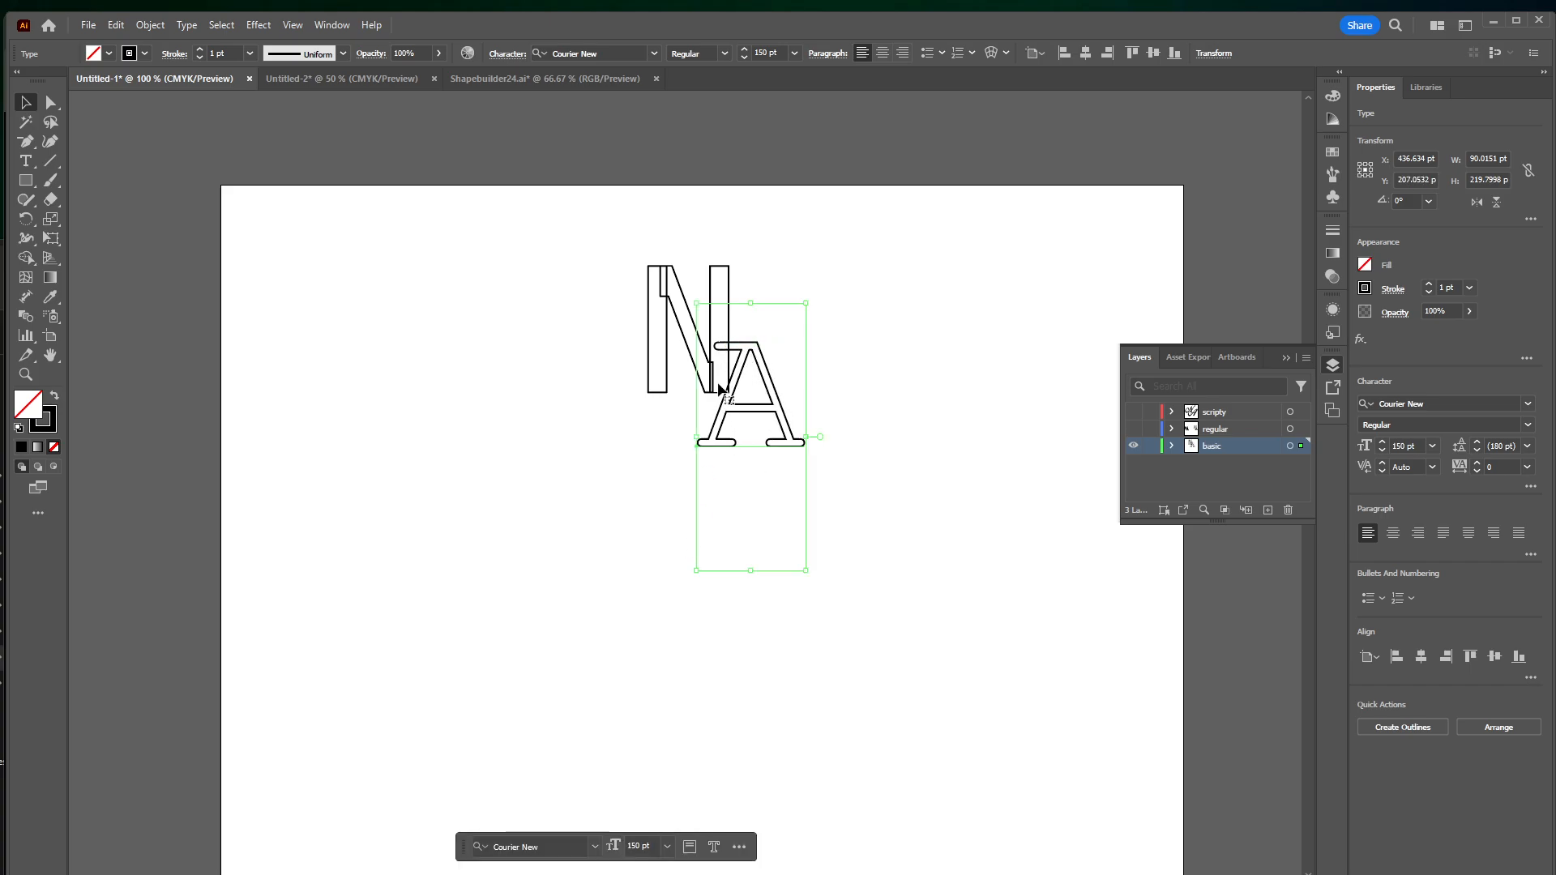
pyautogui.click(632, 496)
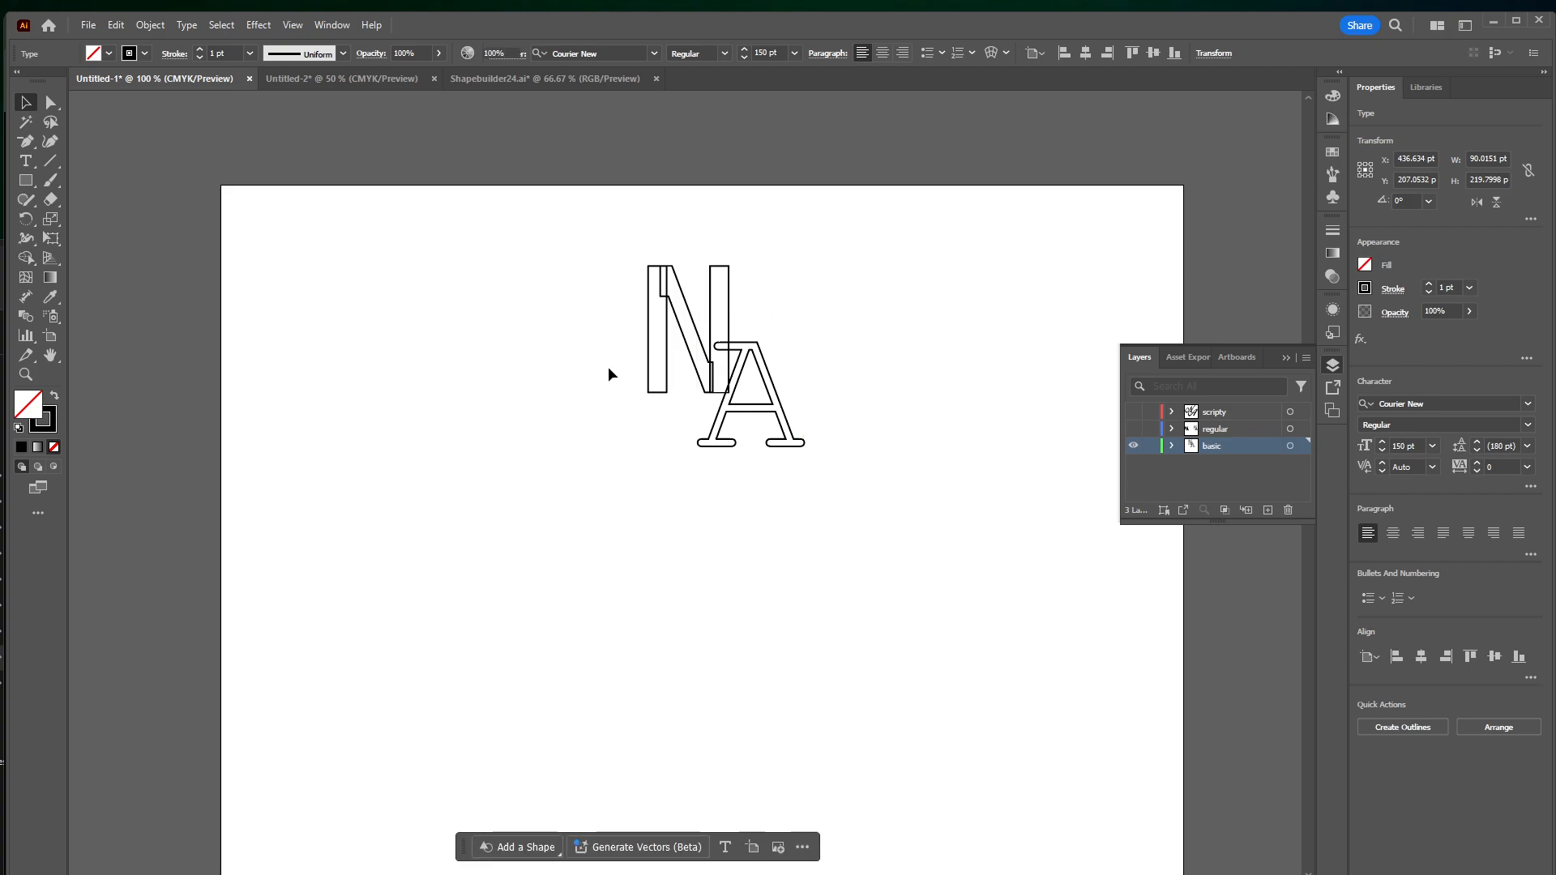
# Convert both overlapping letters from live text to outlines
pyautogui.moveTo(608, 366); pyautogui.dragTo(783, 425)
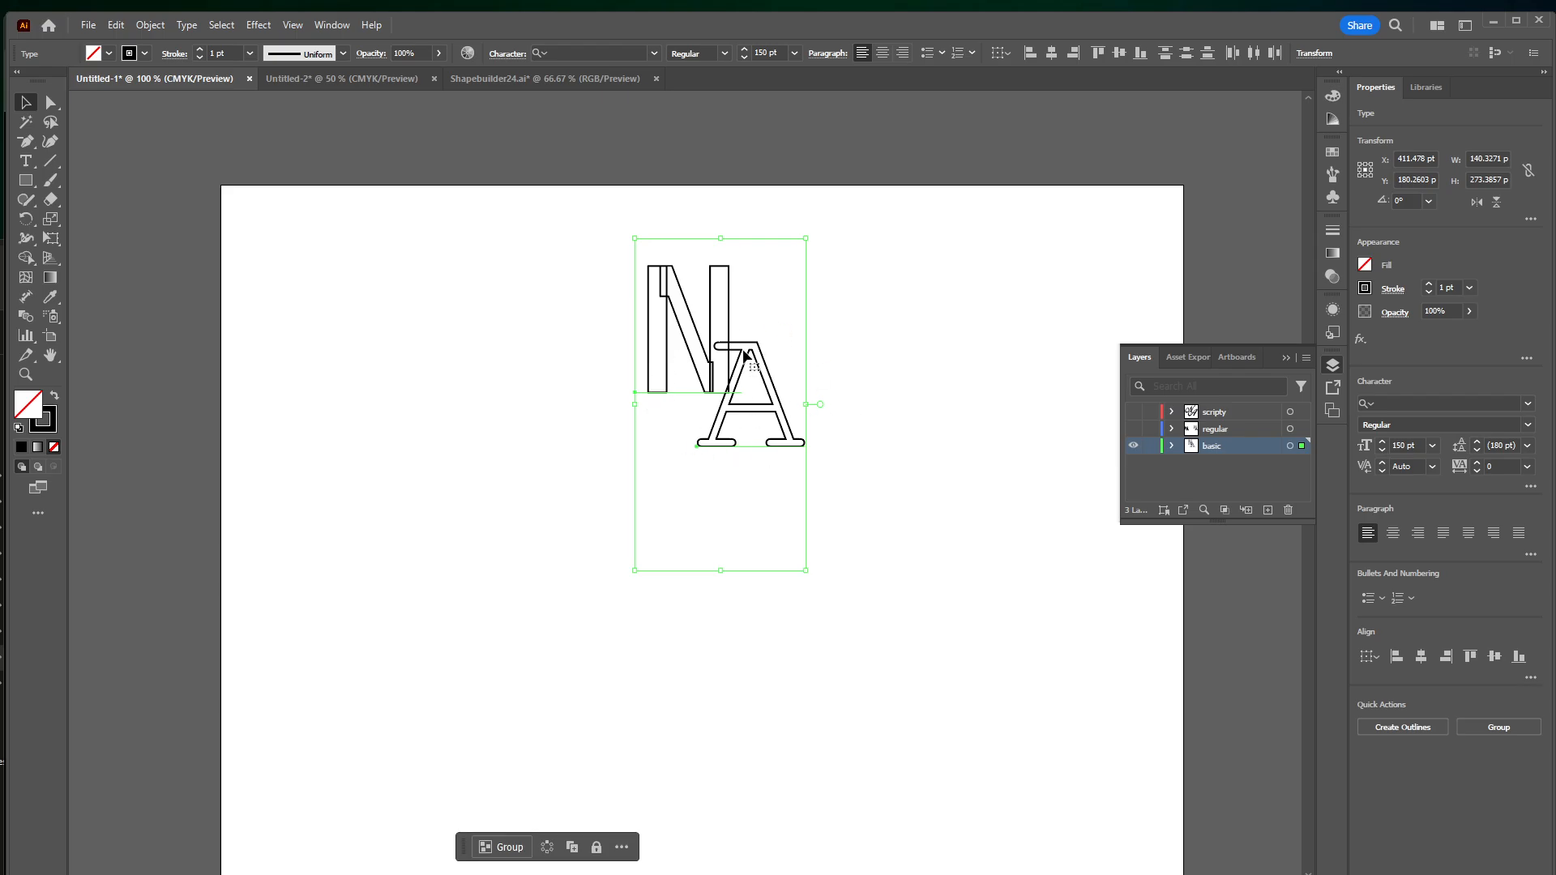
pyautogui.click(188, 26)
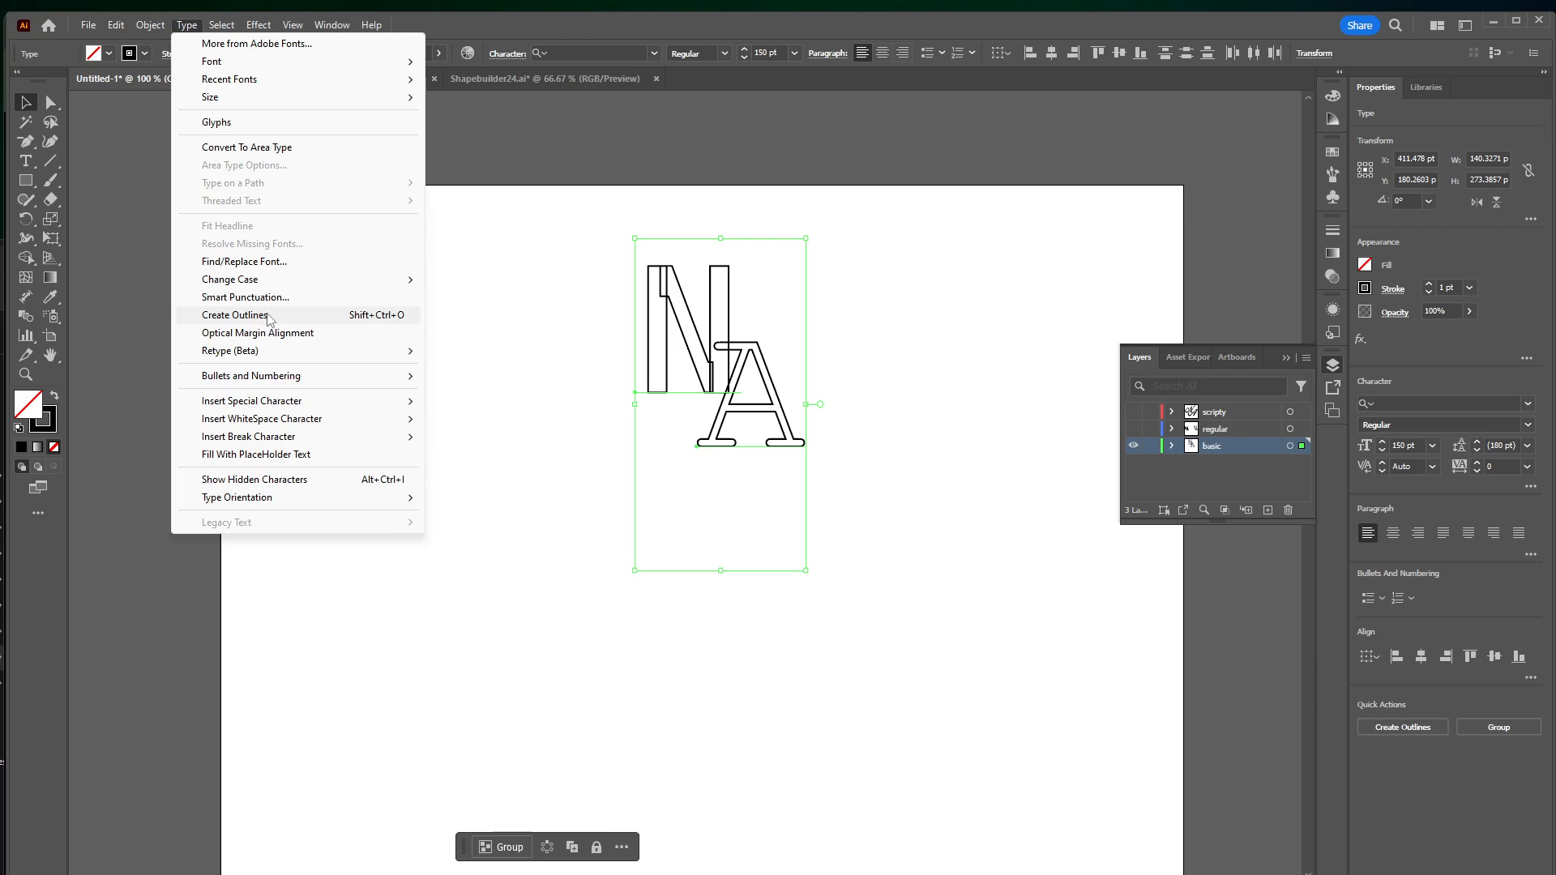
pyautogui.click(235, 315)
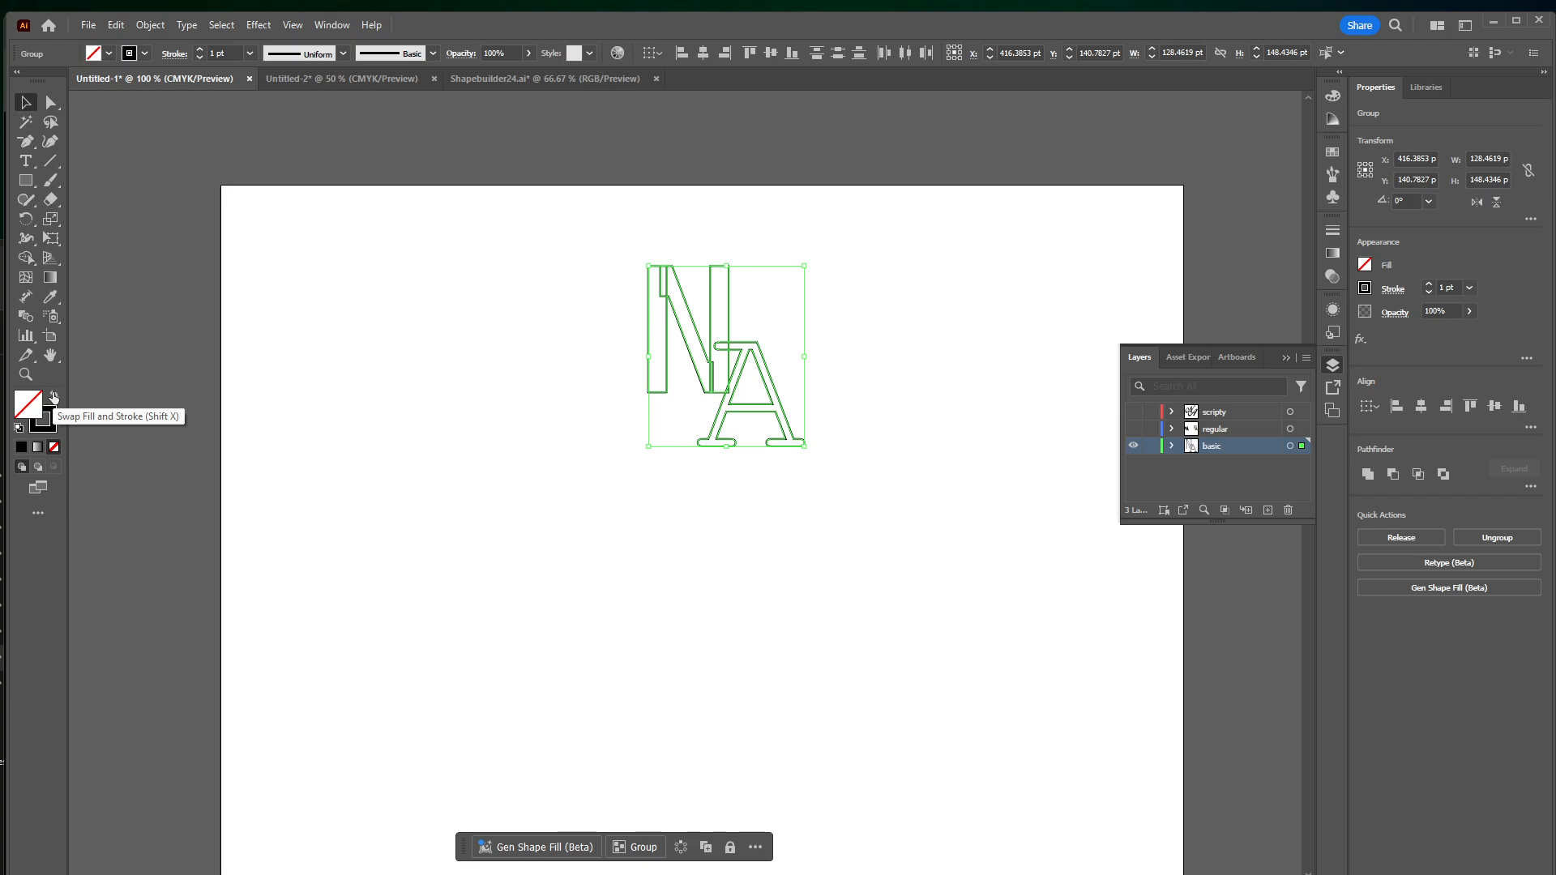
pyautogui.click(601, 420)
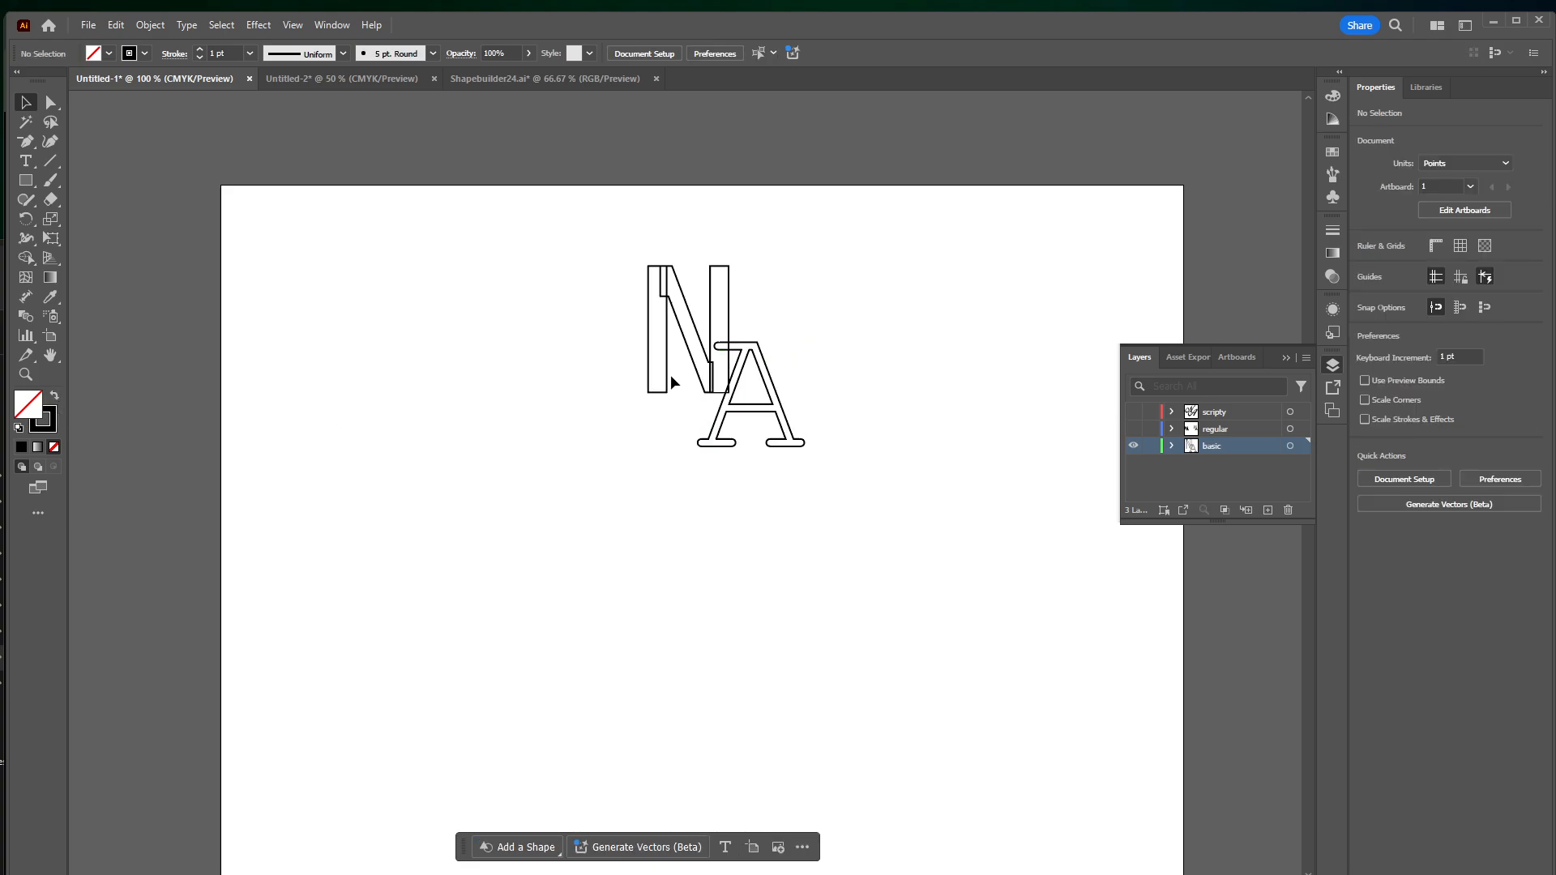
# Fill the N with green and the A with dark blue
pyautogui.click(670, 375)
pyautogui.click(1332, 96)
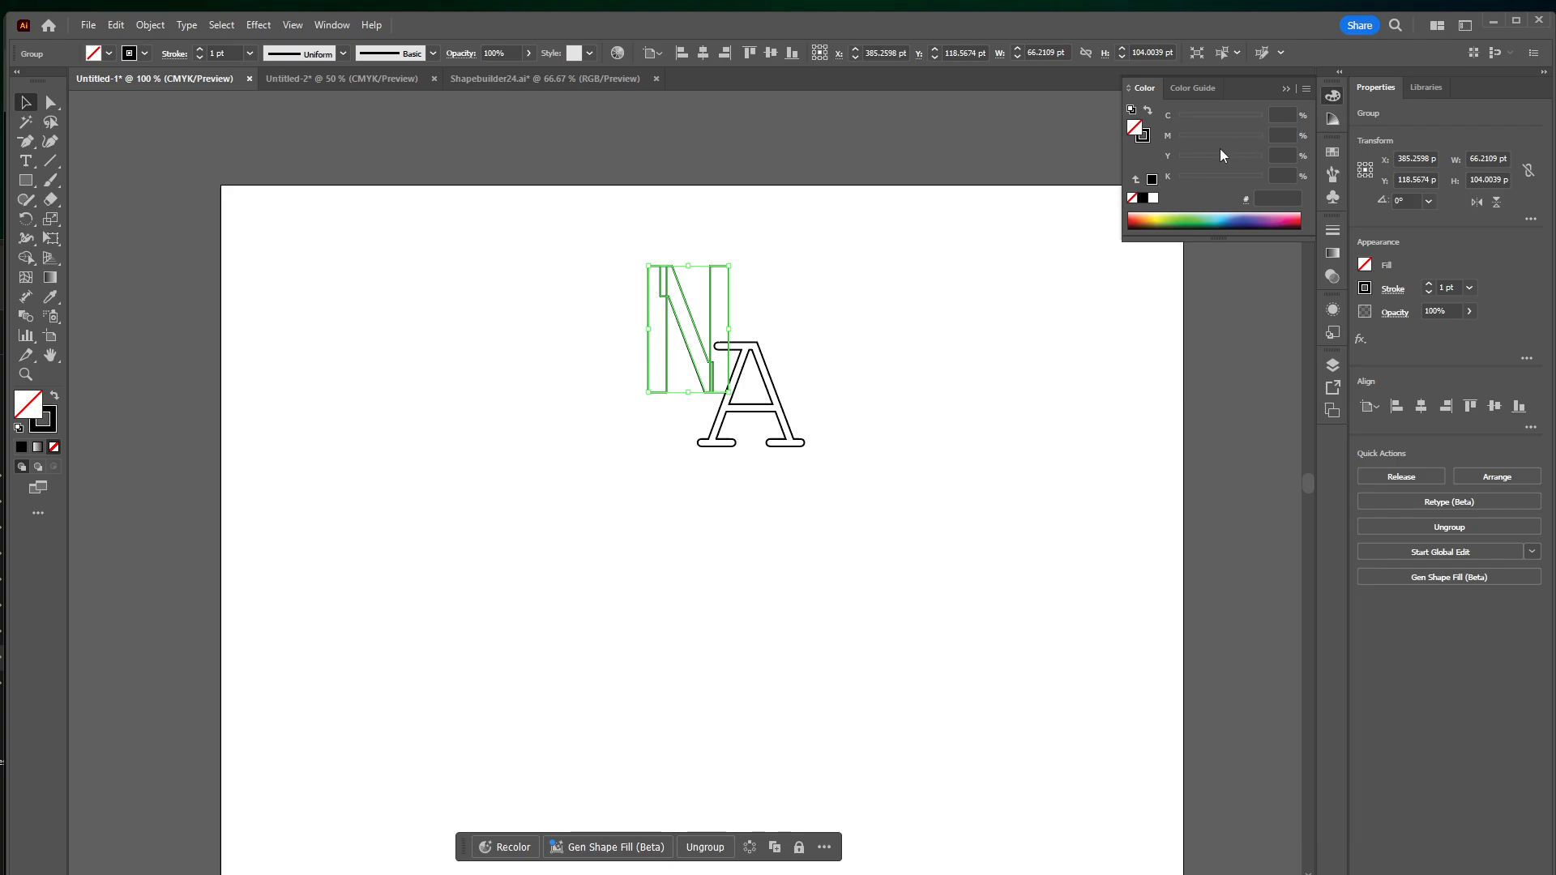
pyautogui.click(1185, 220)
pyautogui.click(769, 379)
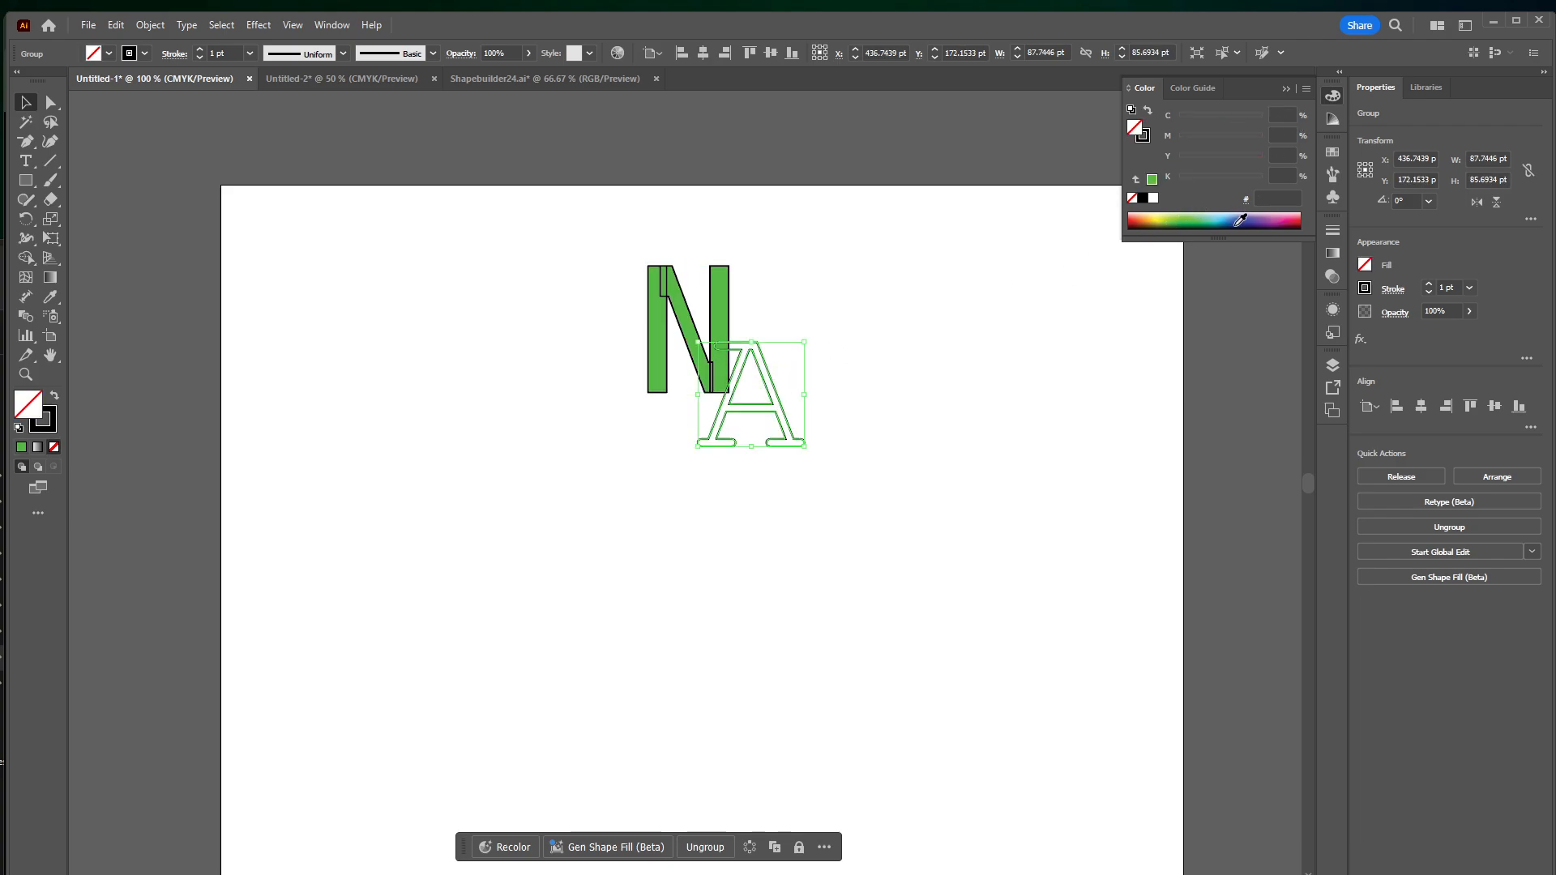
pyautogui.click(1249, 218)
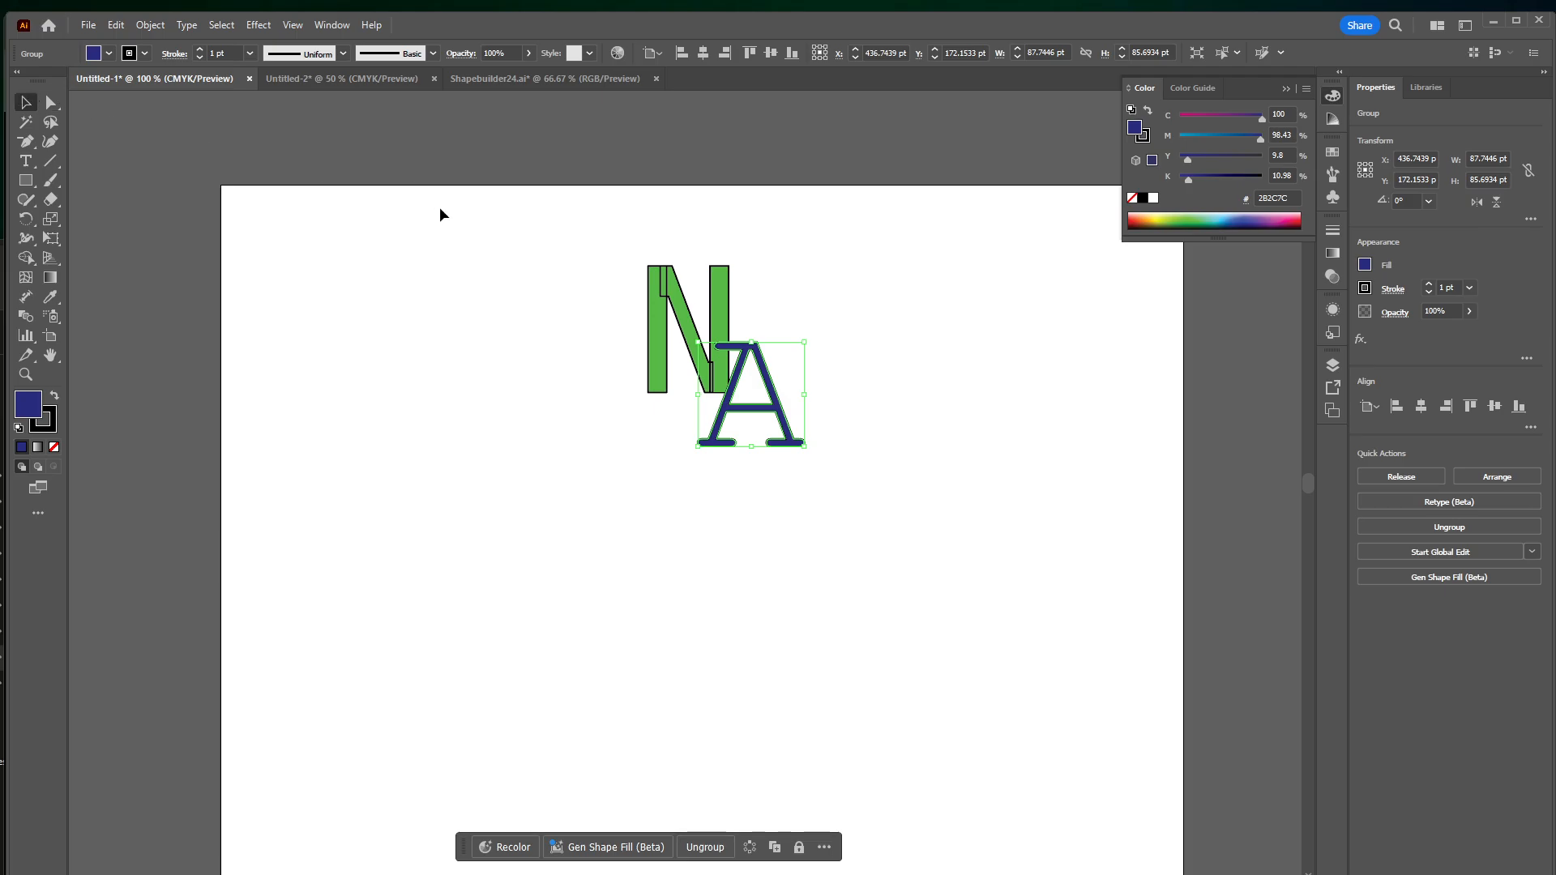
# Select both letters and use the Shape Builder tool to merge the N's pieces and join them to the overlapping A
pyautogui.scroll(2, 762, 318)
pyautogui.hotkey('ctrl', '=')
pyautogui.hotkey('ctrl', '=')
pyautogui.moveTo(859, 211); pyautogui.dragTo(998, 375)
pyautogui.click(347, 386)
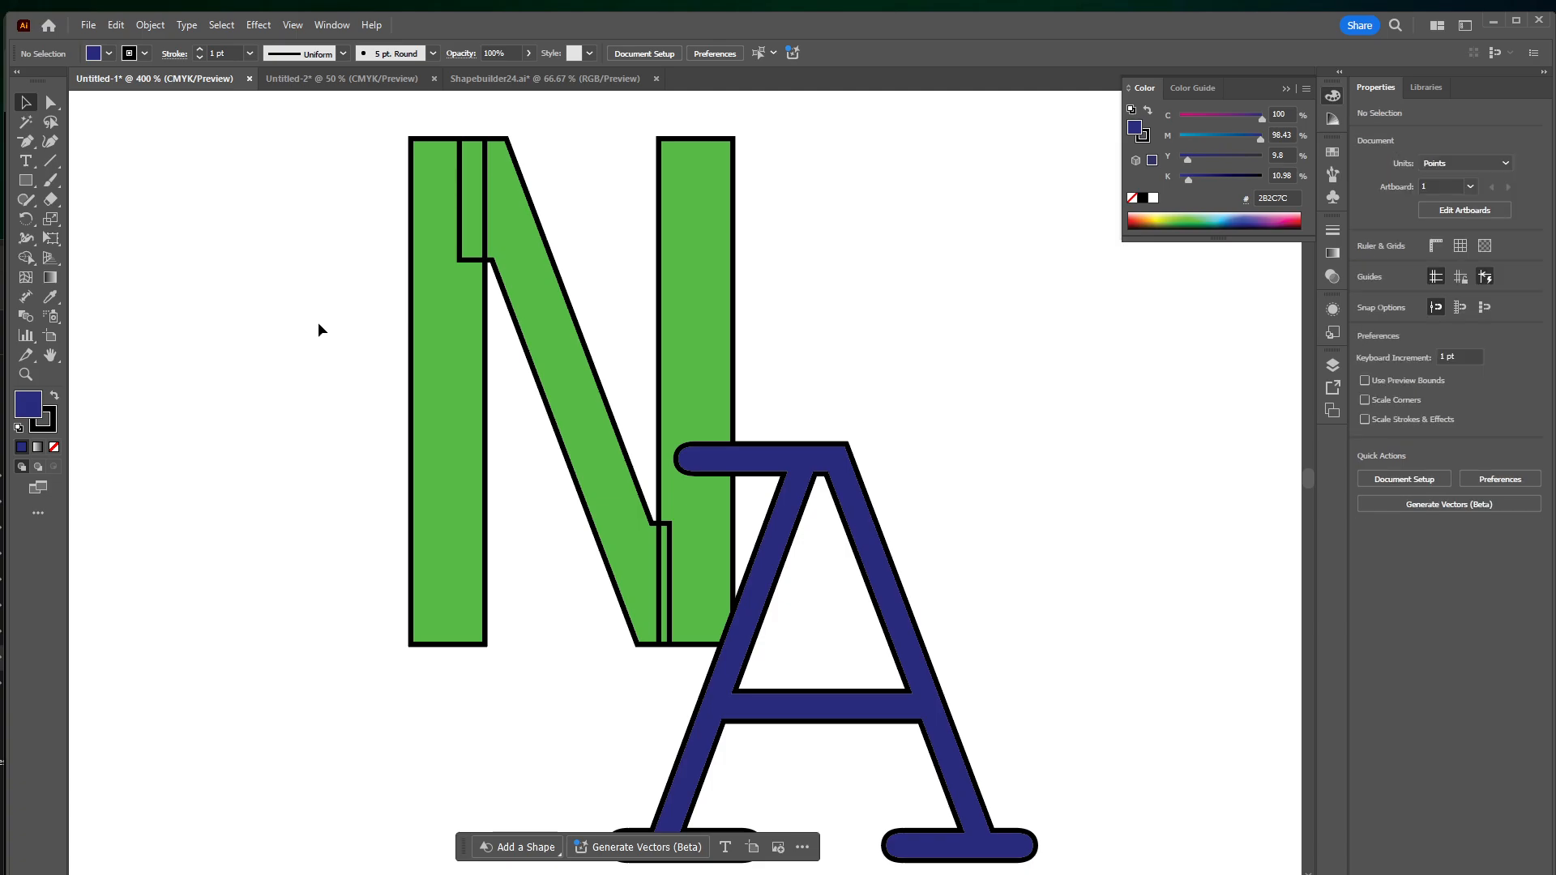
pyautogui.moveTo(316, 260); pyautogui.dragTo(1104, 750)
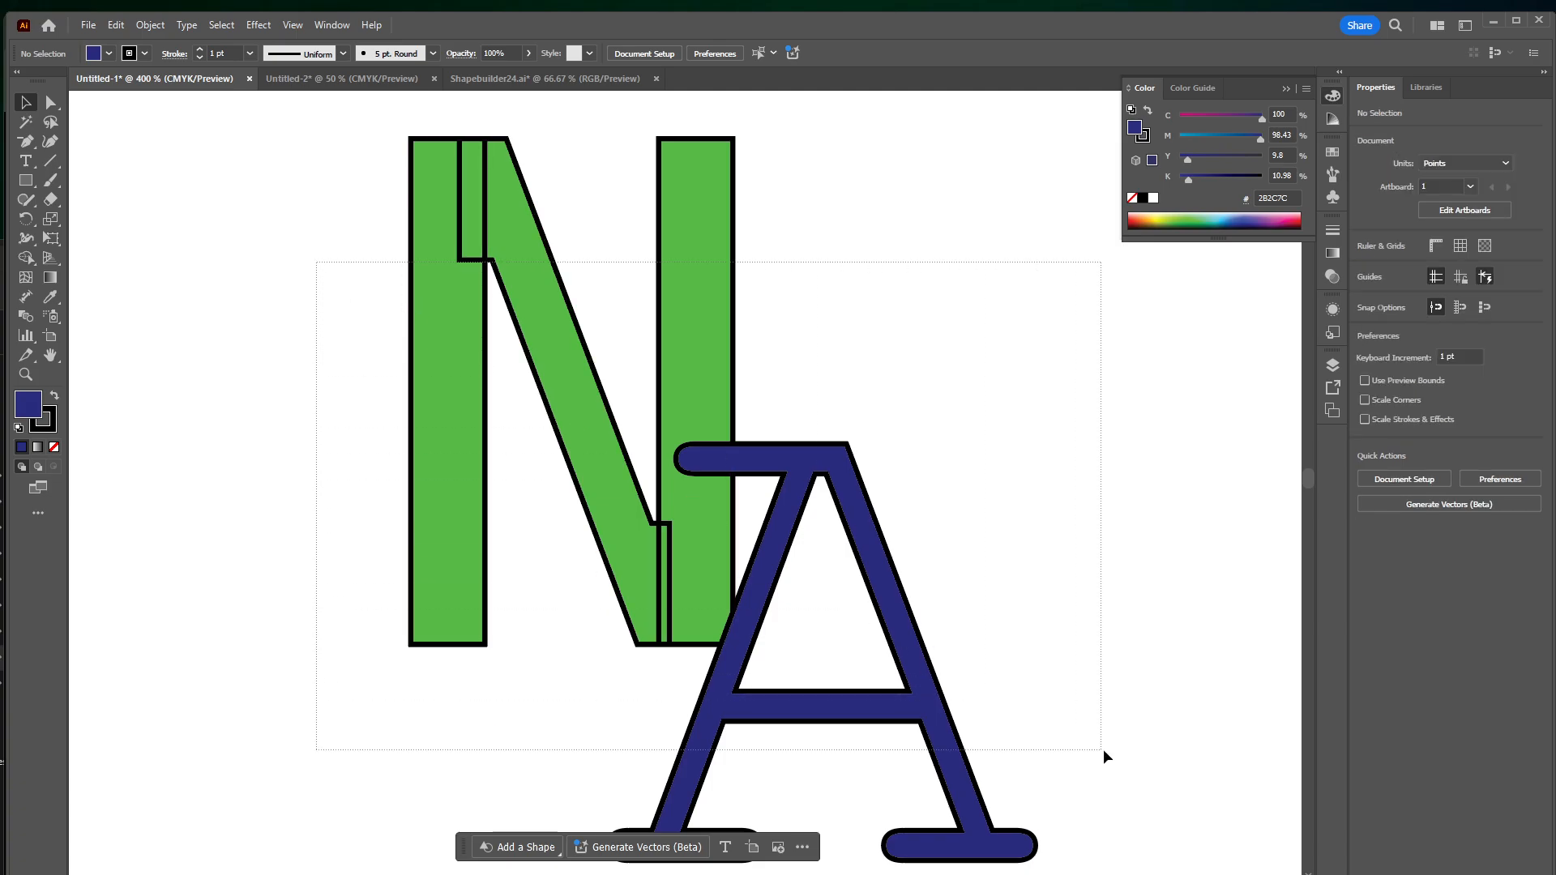
pyautogui.click(31, 256)
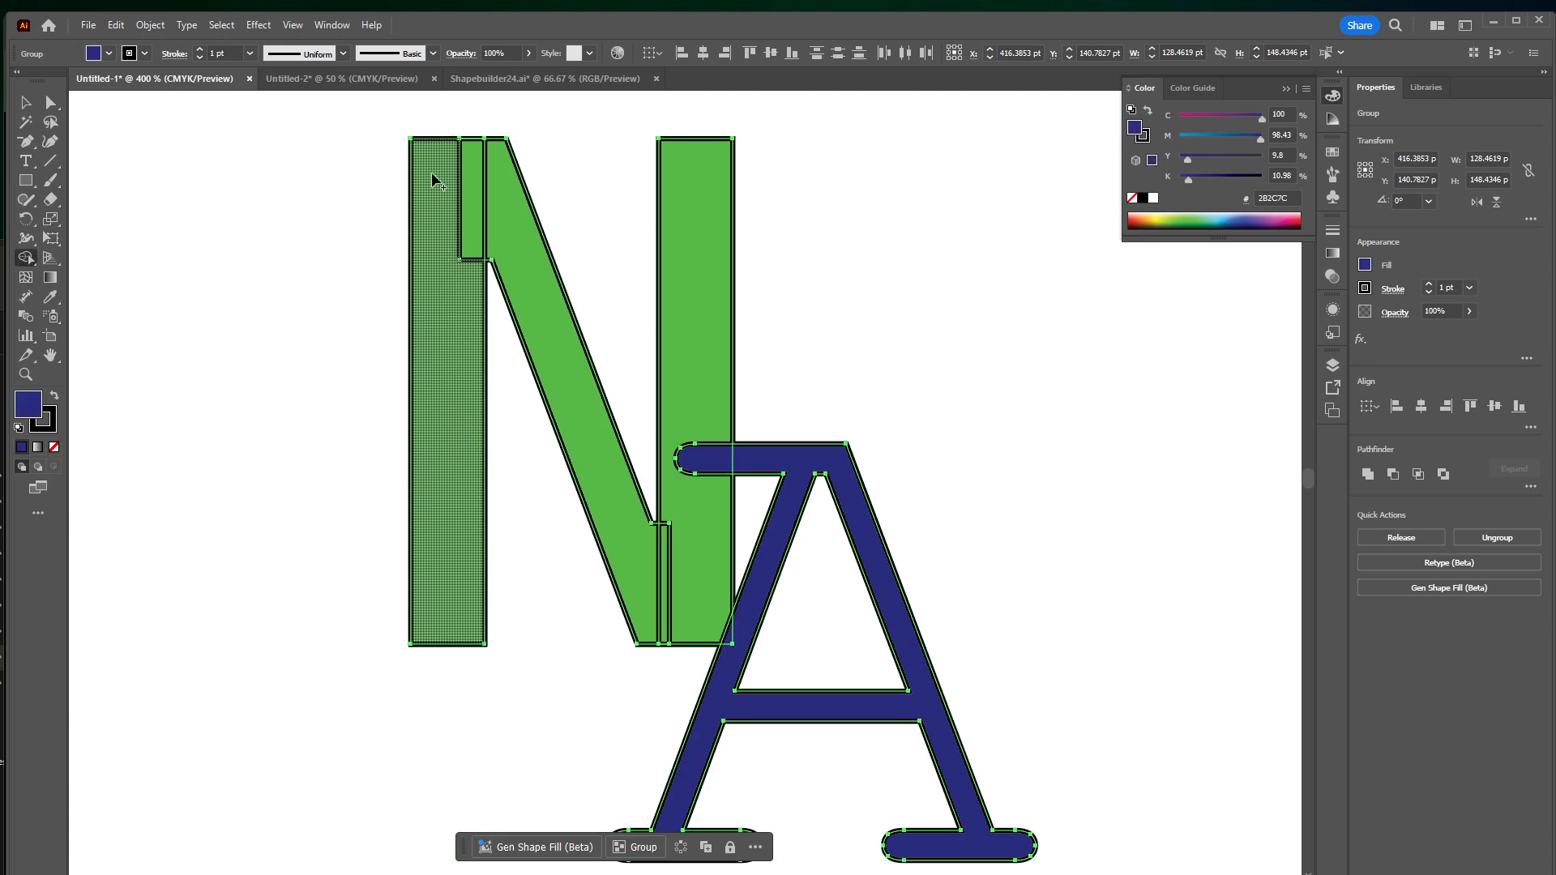
pyautogui.moveTo(433, 174); pyautogui.dragTo(500, 210)
pyautogui.moveTo(553, 325)
pyautogui.mouseDown()
pyautogui.moveTo(660, 591)
pyautogui.moveTo(692, 579)
pyautogui.moveTo(724, 510)
pyautogui.moveTo(724, 313)
pyautogui.moveTo(714, 404)
pyautogui.moveTo(730, 461)
pyautogui.moveTo(810, 465)
pyautogui.mouseUp()
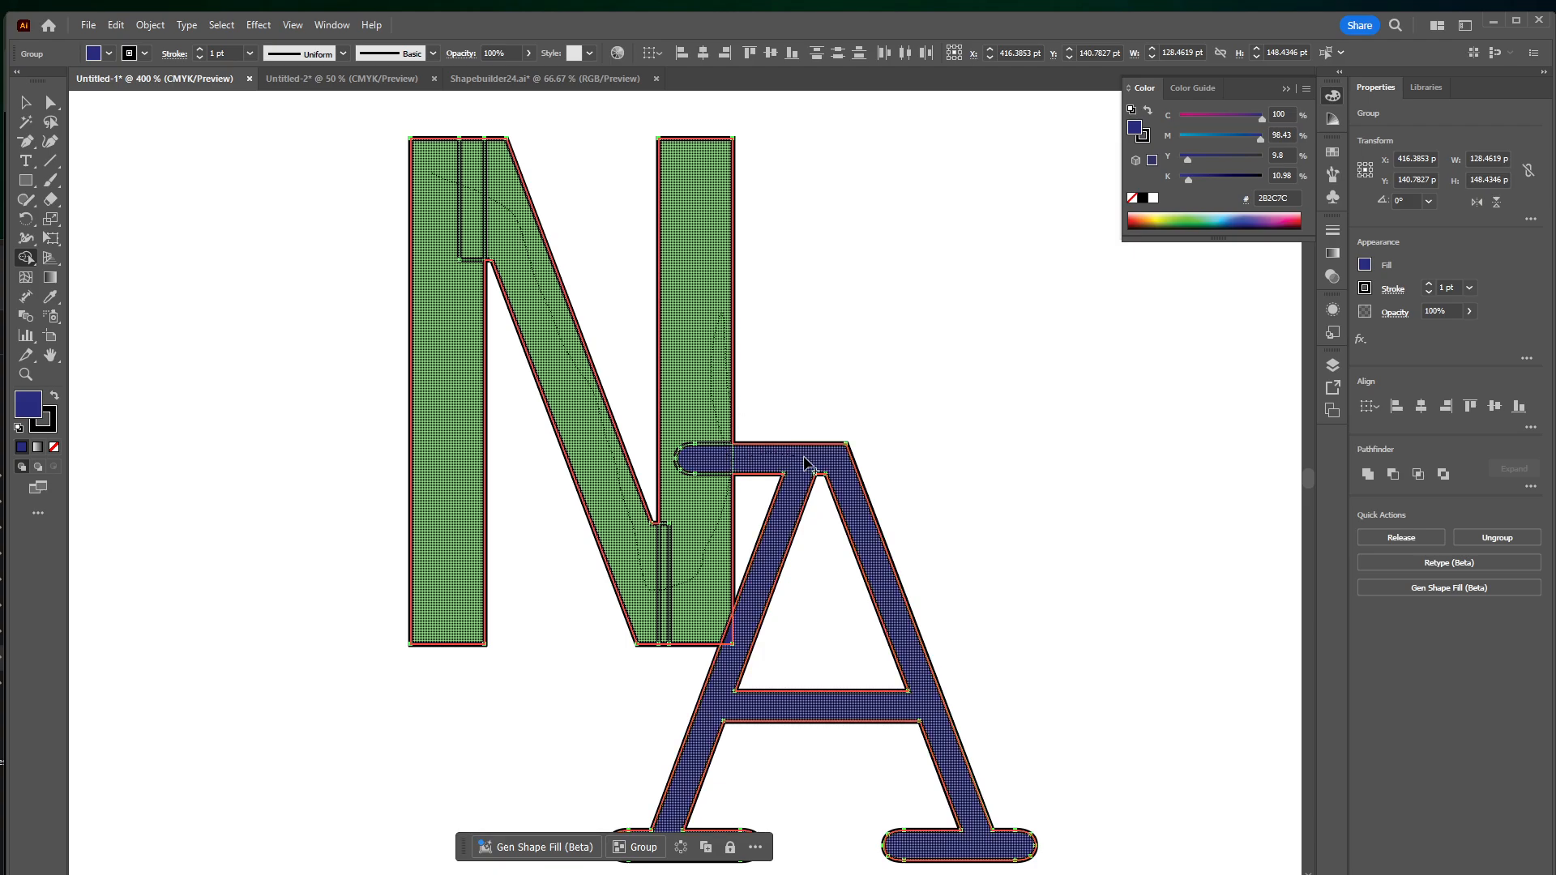
# Merge the remaining overlap piece at the N's lower-right corner with the Shape Builder tool and deselect the joined letters
pyautogui.click(724, 633)
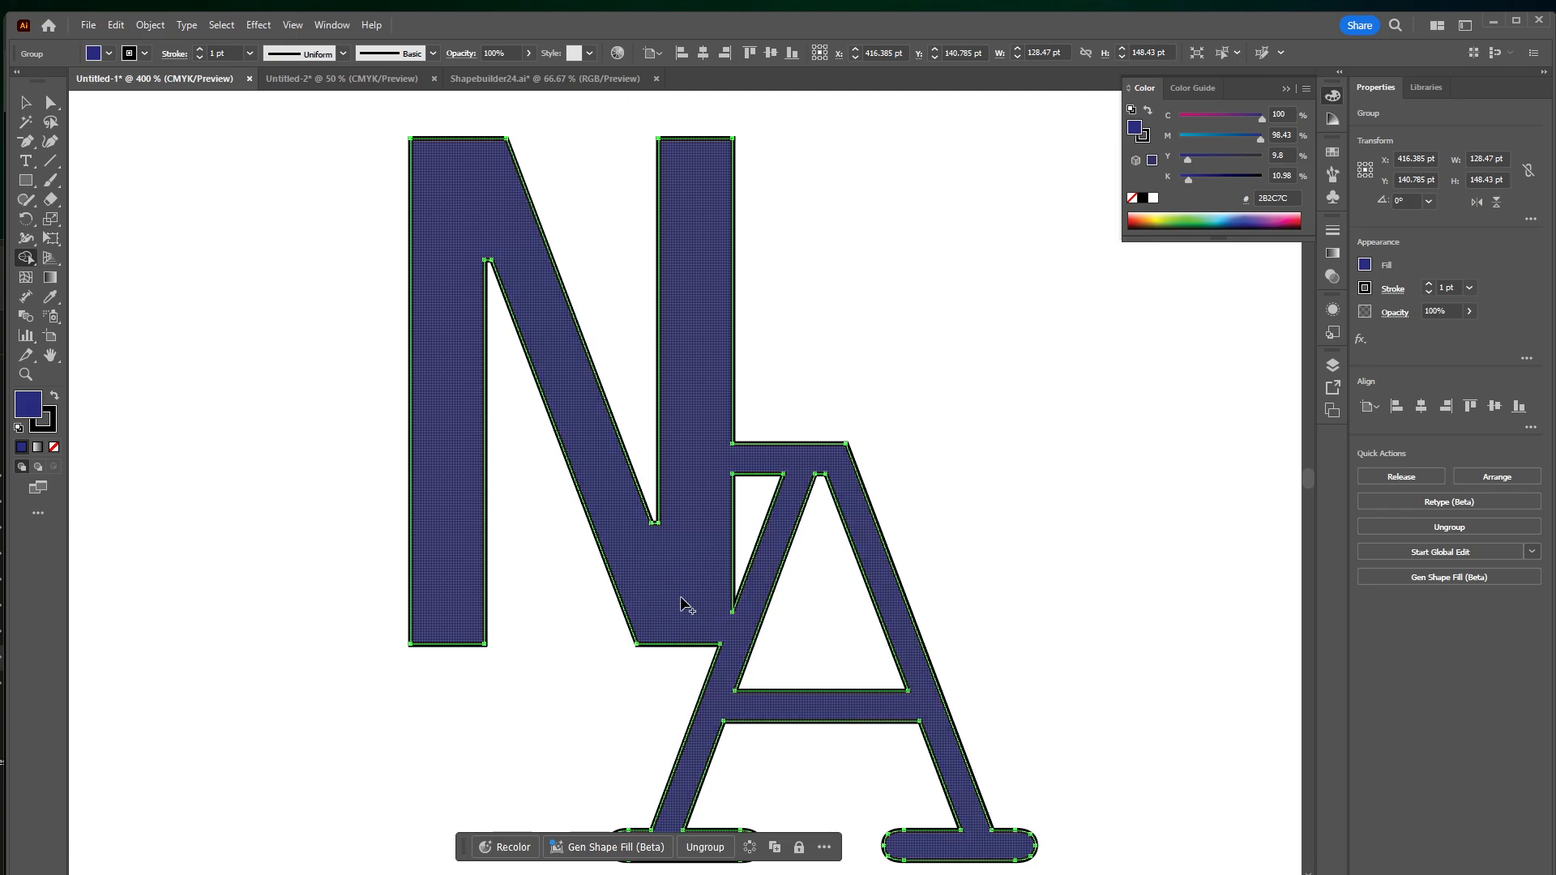
pyautogui.scroll(-1, 681, 604)
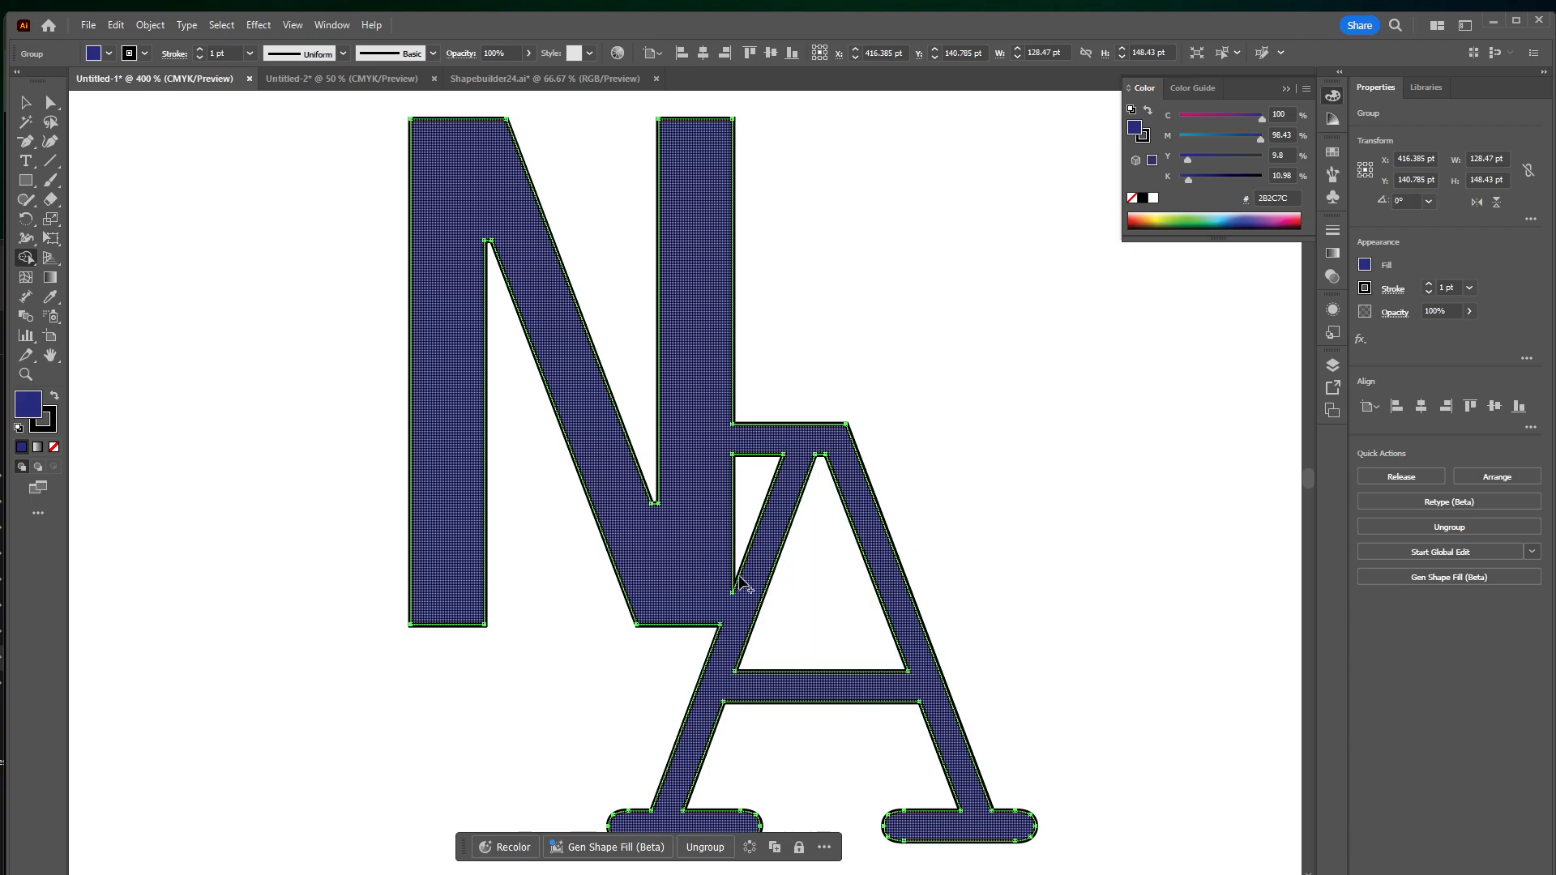
pyautogui.hotkey('ctrl', '-')
pyautogui.hotkey('ctrl', '-')
pyautogui.hotkey('ctrl', '-')
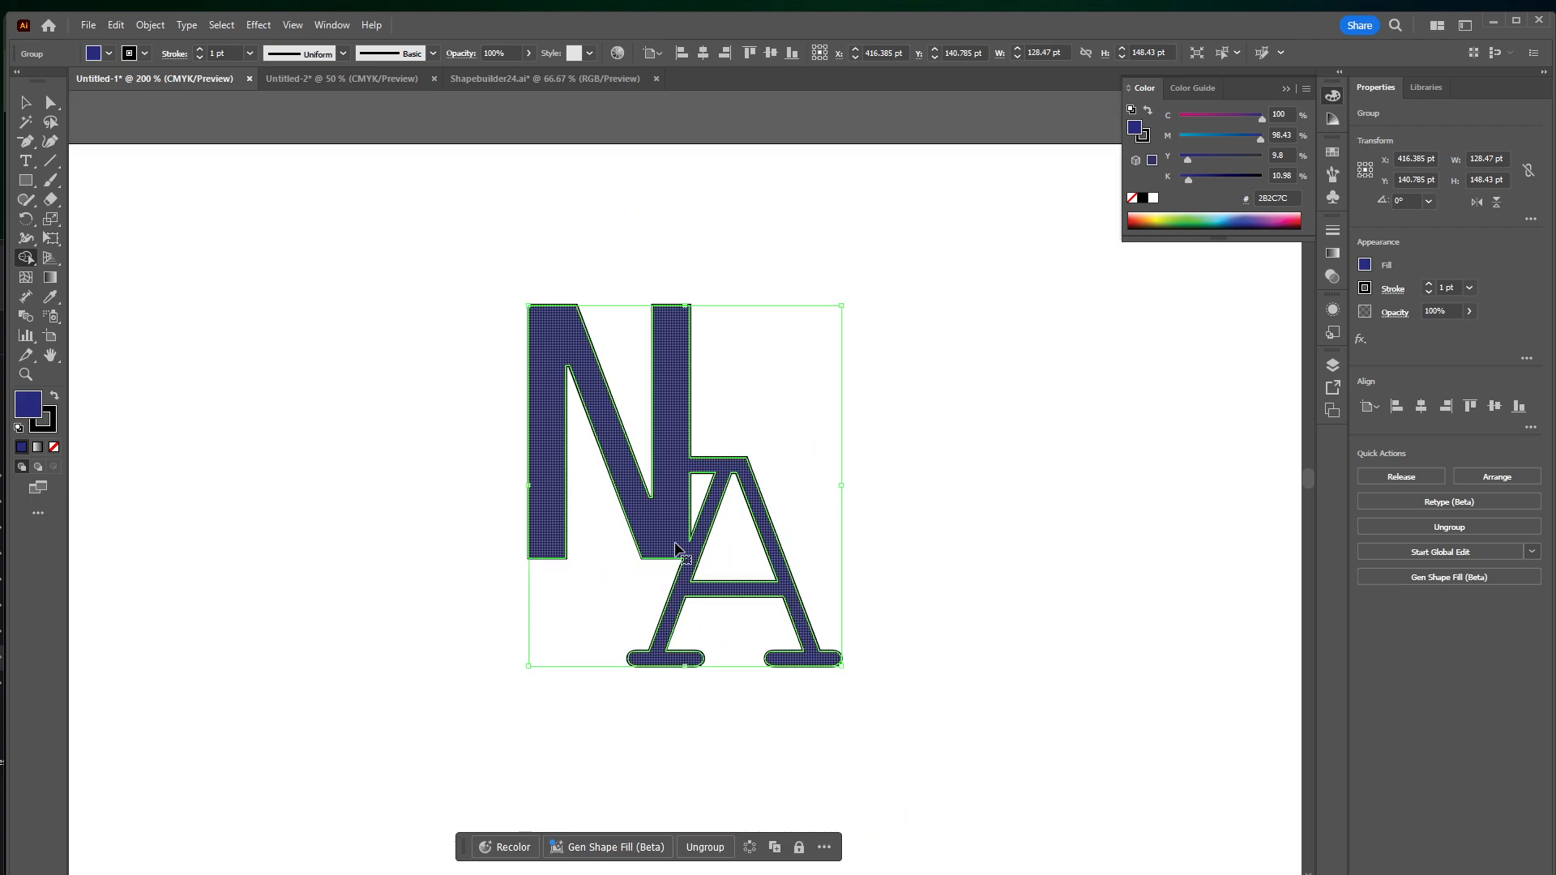
pyautogui.press('v')
pyautogui.click(923, 543)
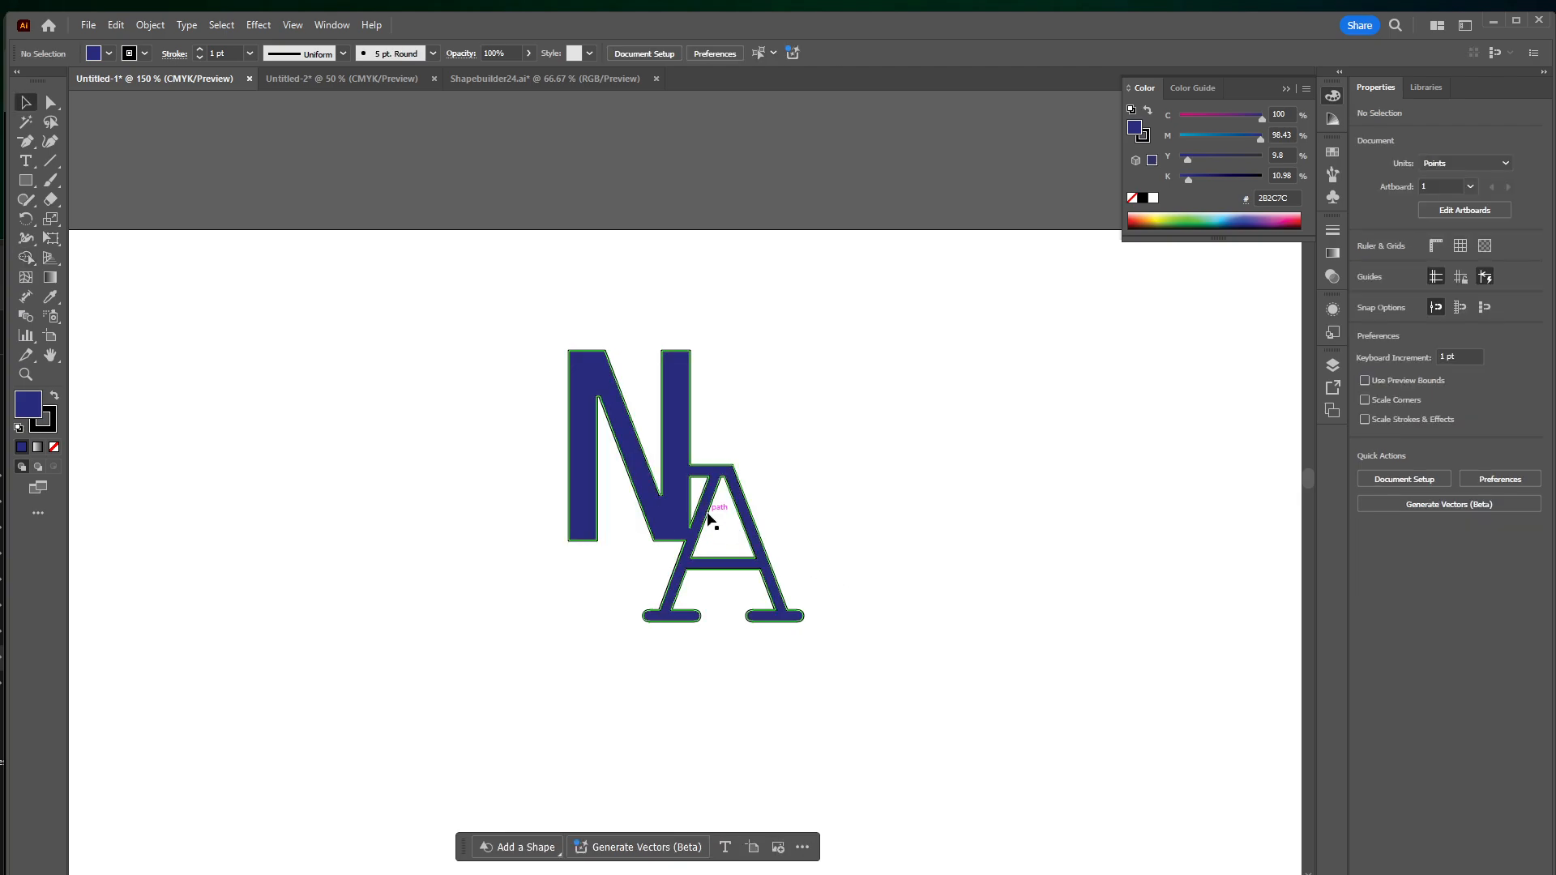
pyautogui.doubleClick(683, 512)
pyautogui.doubleClick(462, 452)
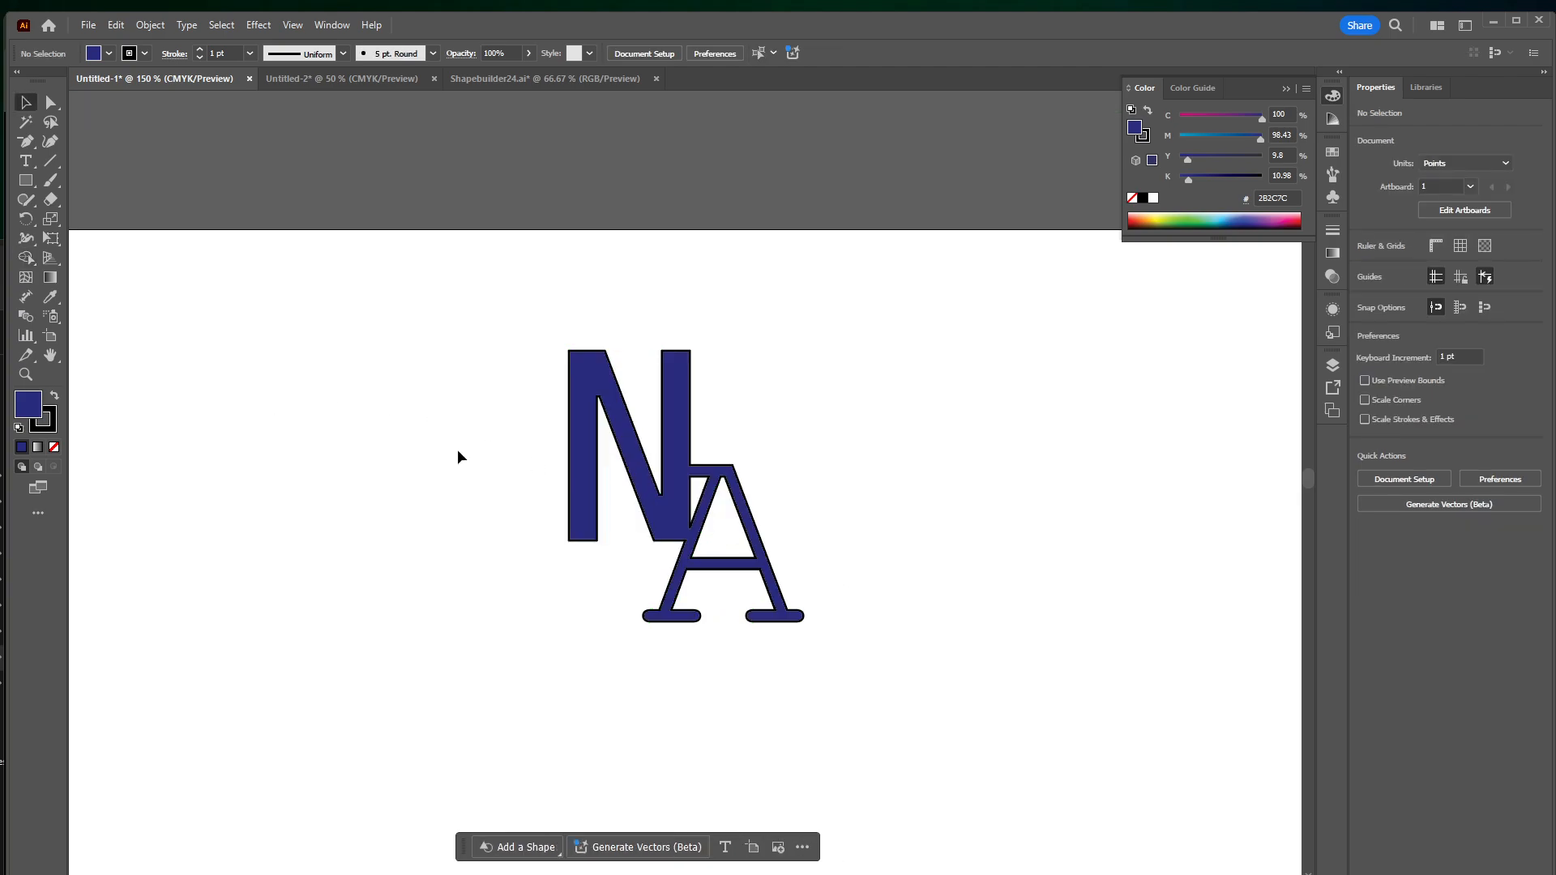
# Show the "regular" layer and move its unfilled N and A to the right, clear of the blue ligature
pyautogui.hotkey('ctrl', '-')
pyautogui.hotkey('ctrl', '-')
pyautogui.click(1332, 362)
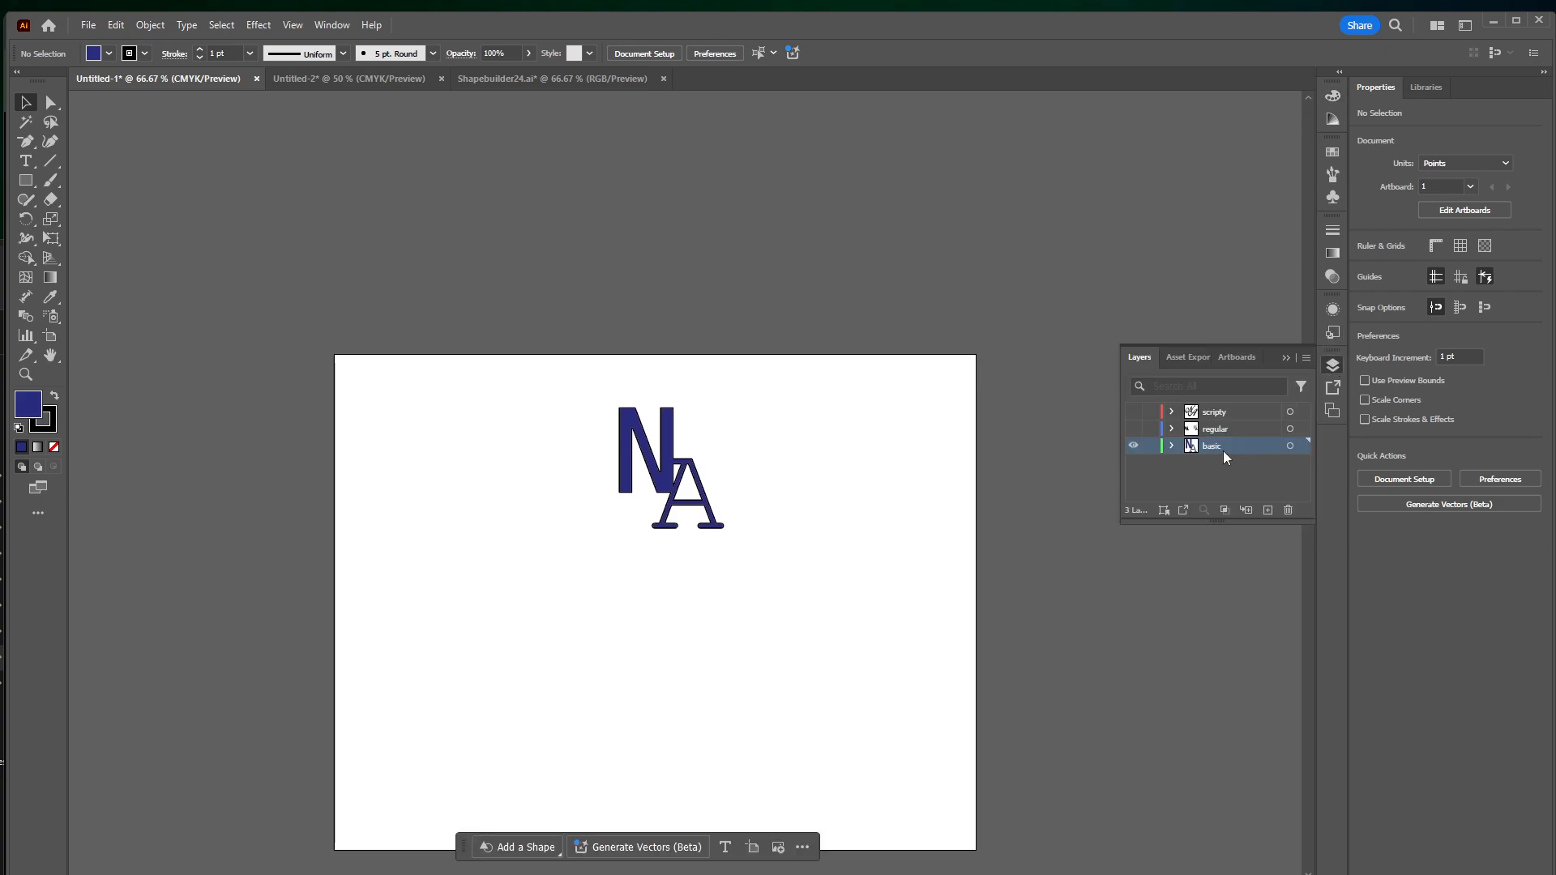
pyautogui.click(1133, 428)
pyautogui.moveTo(837, 499); pyautogui.dragTo(926, 488)
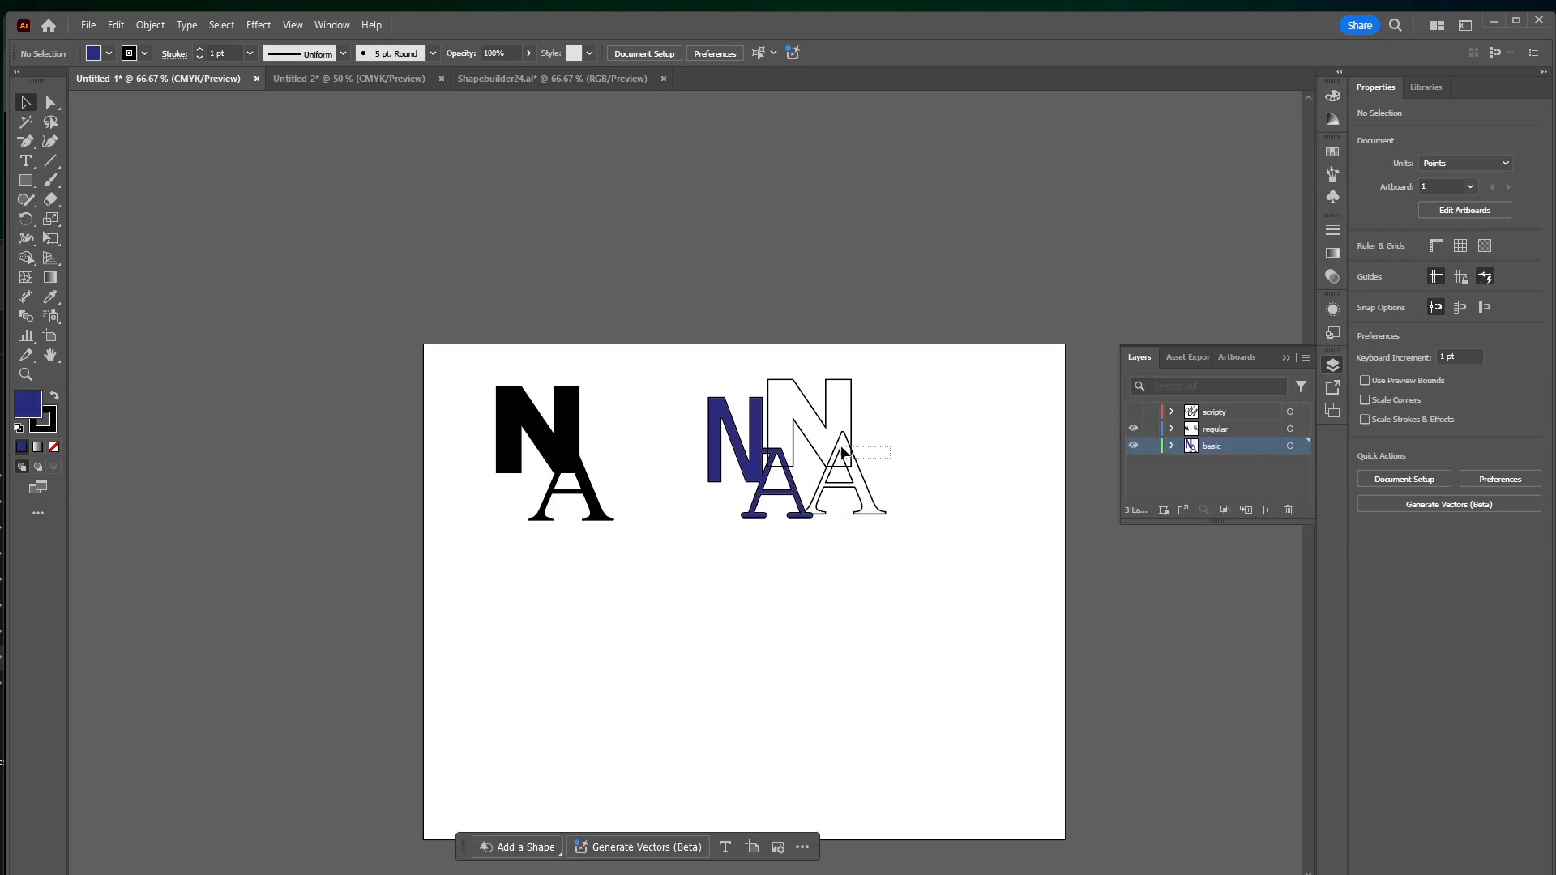
pyautogui.moveTo(842, 451); pyautogui.dragTo(947, 502)
pyautogui.click(975, 571)
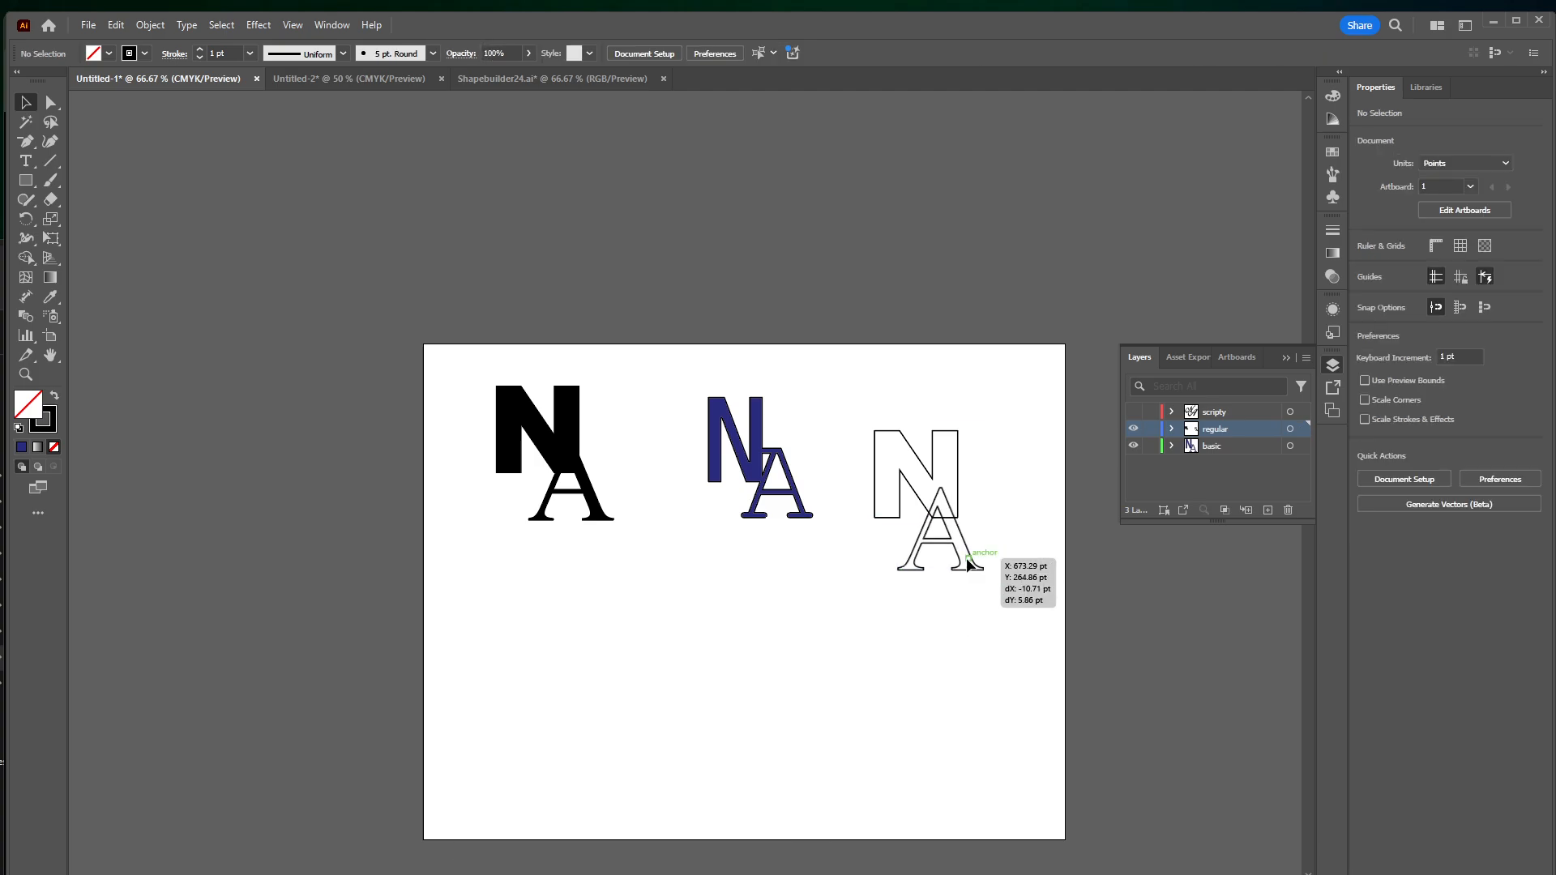
# Enlarge the unfilled A to about 223 pt and center it over the lower part of the N
pyautogui.moveTo(966, 558); pyautogui.dragTo(946, 540)
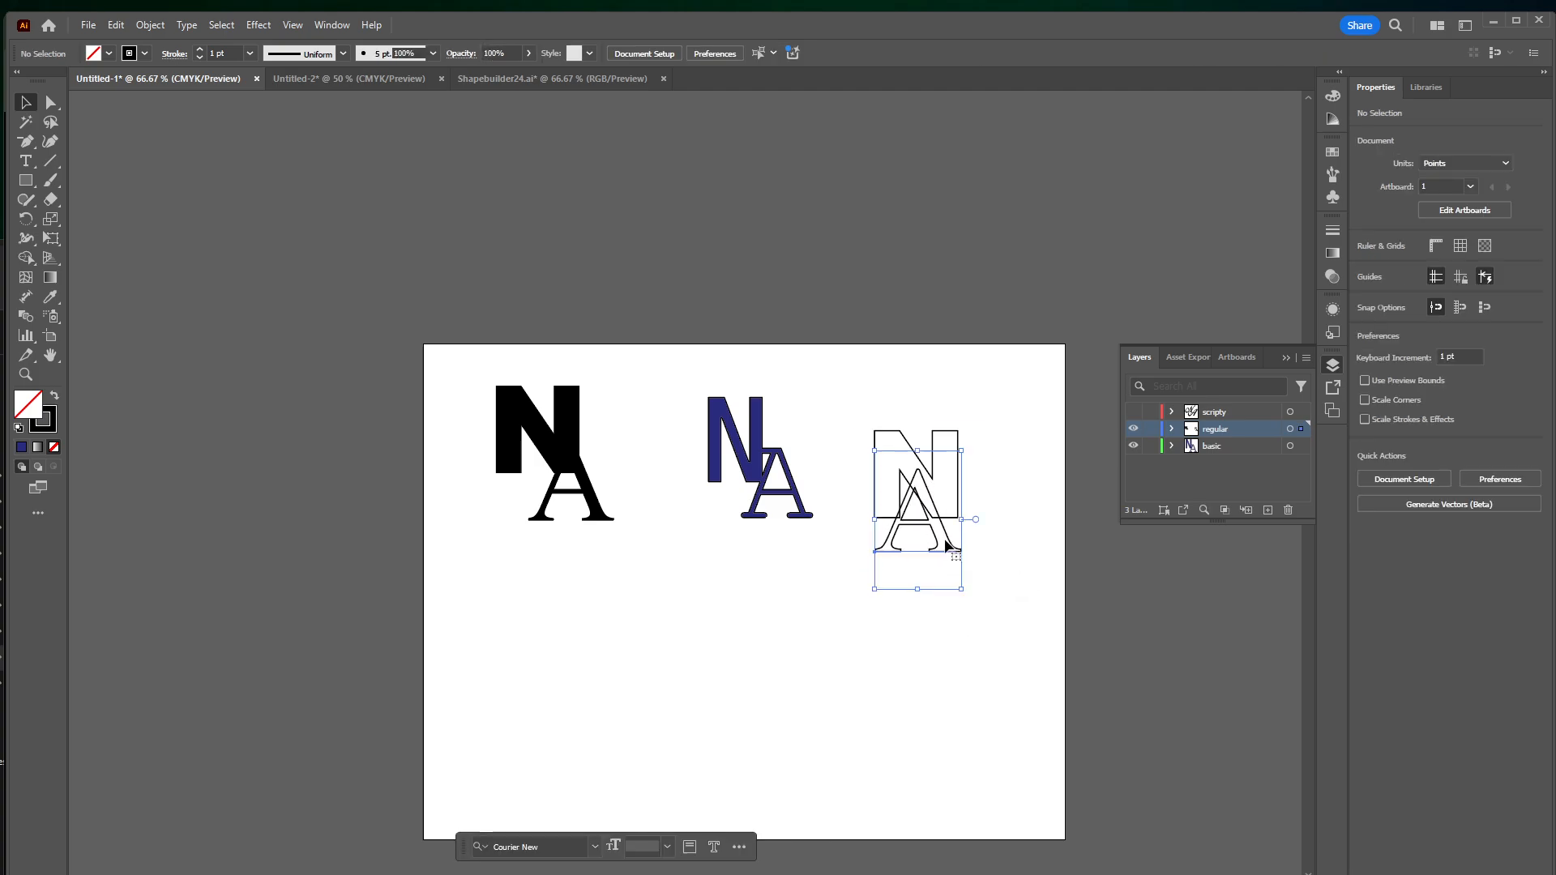
pyautogui.hotkey('ctrl', '+')
pyautogui.hotkey('ctrl', '+')
pyautogui.hotkey('ctrl', '+')
pyautogui.moveTo(911, 489); pyautogui.dragTo(957, 524)
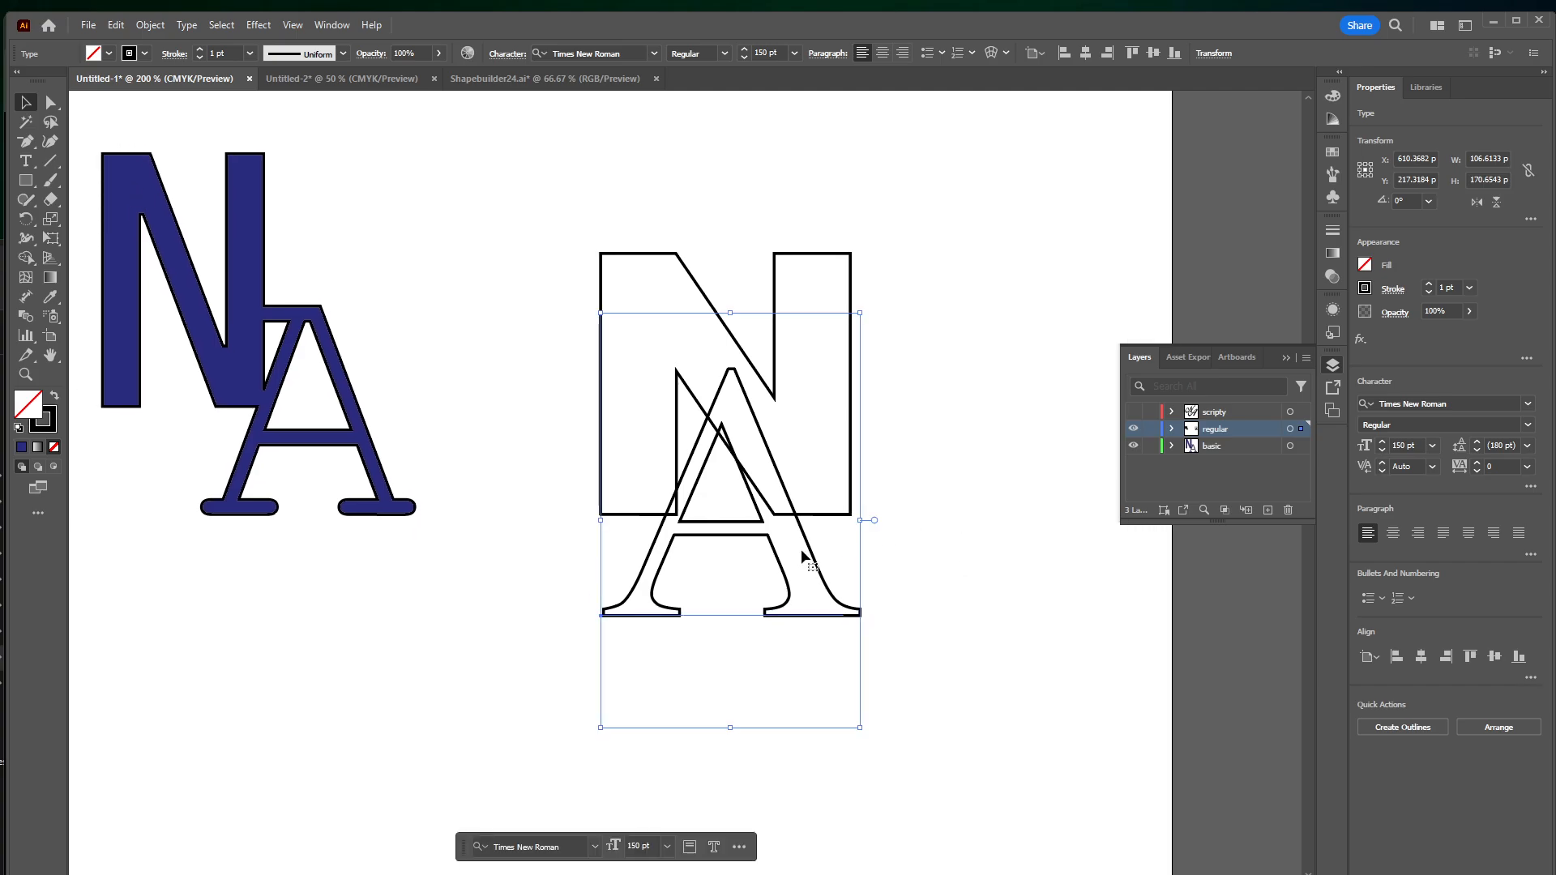
pyautogui.moveTo(805, 549); pyautogui.dragTo(809, 537)
pyautogui.moveTo(855, 713); pyautogui.dragTo(981, 756)
pyautogui.moveTo(872, 525); pyautogui.dragTo(803, 473)
pyautogui.moveTo(802, 474); pyautogui.dragTo(802, 462)
pyautogui.moveTo(903, 424); pyautogui.dragTo(931, 483)
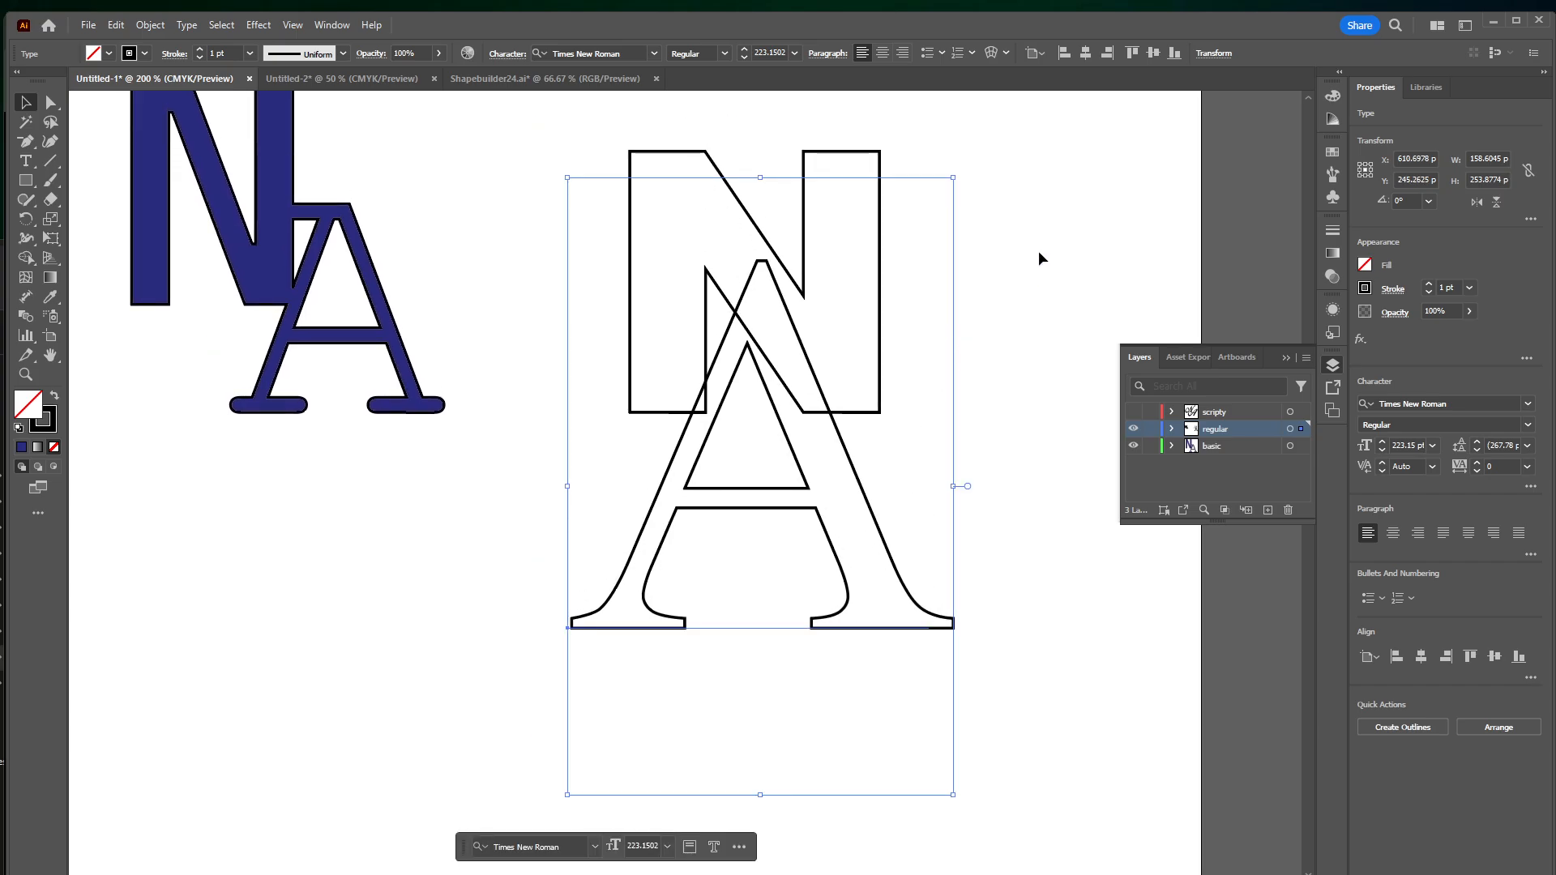
# Fill the unfilled N with light purple (AA8DC1) and the A with turquoise (39C0C7)
pyautogui.moveTo(1039, 252); pyautogui.dragTo(873, 260)
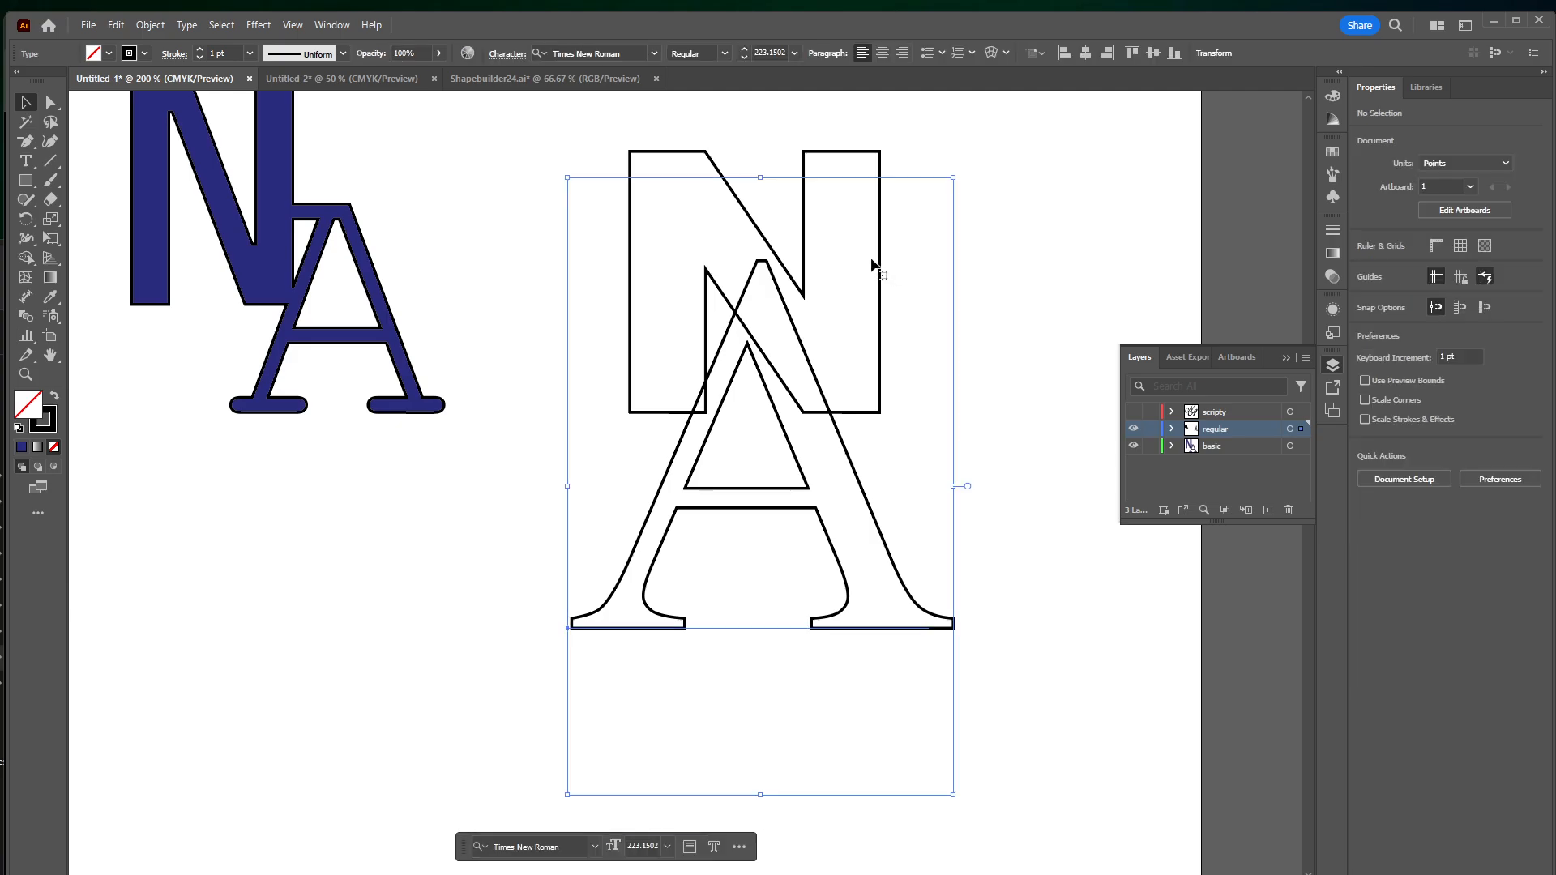
pyautogui.click(861, 154)
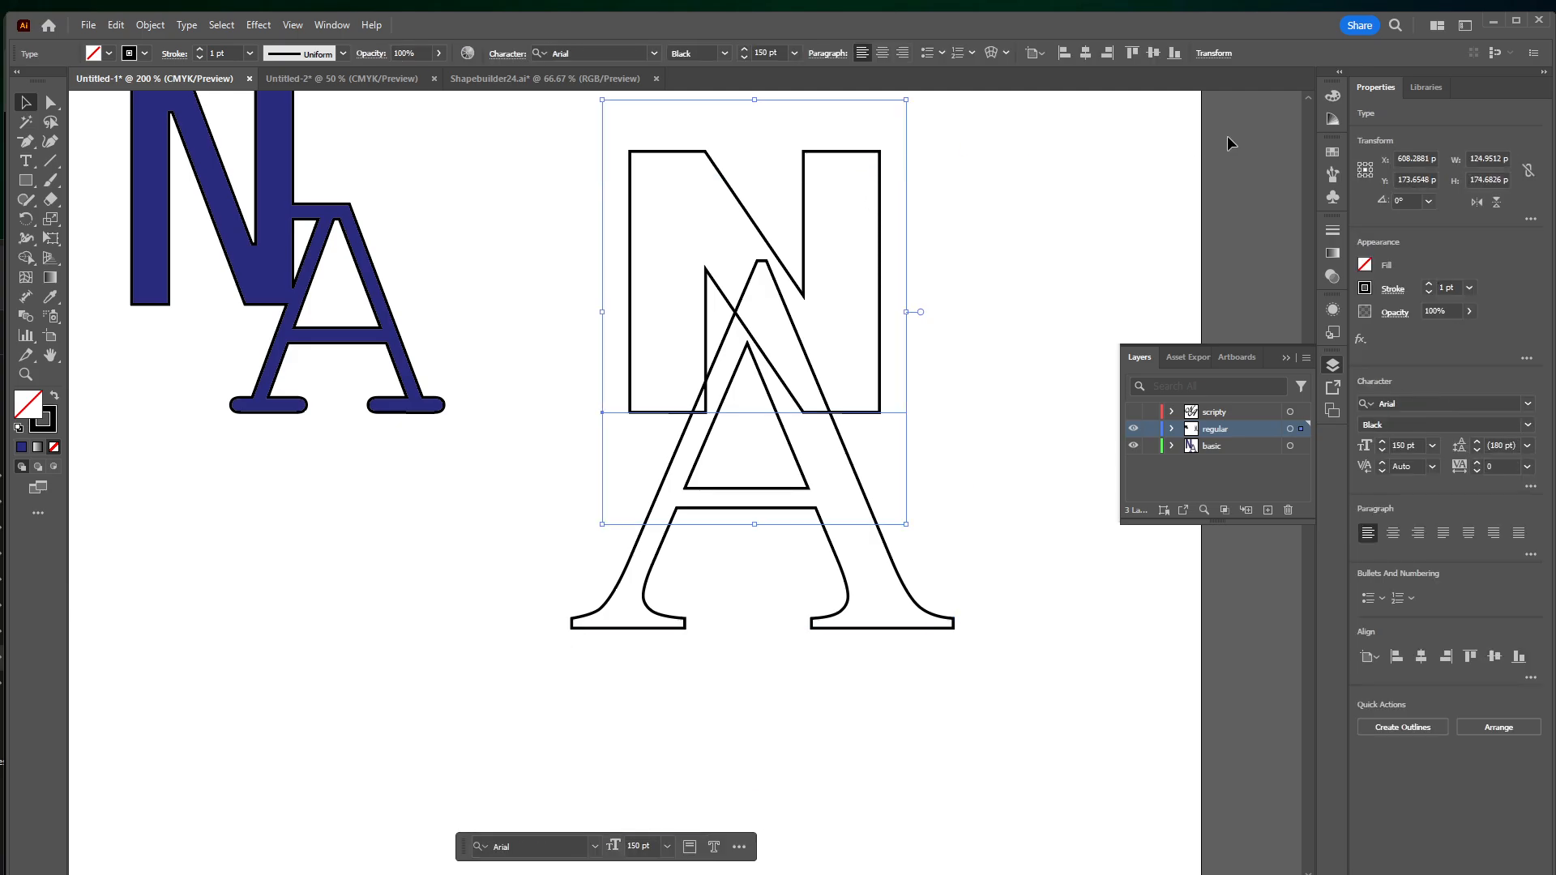
pyautogui.click(1326, 95)
pyautogui.click(1258, 214)
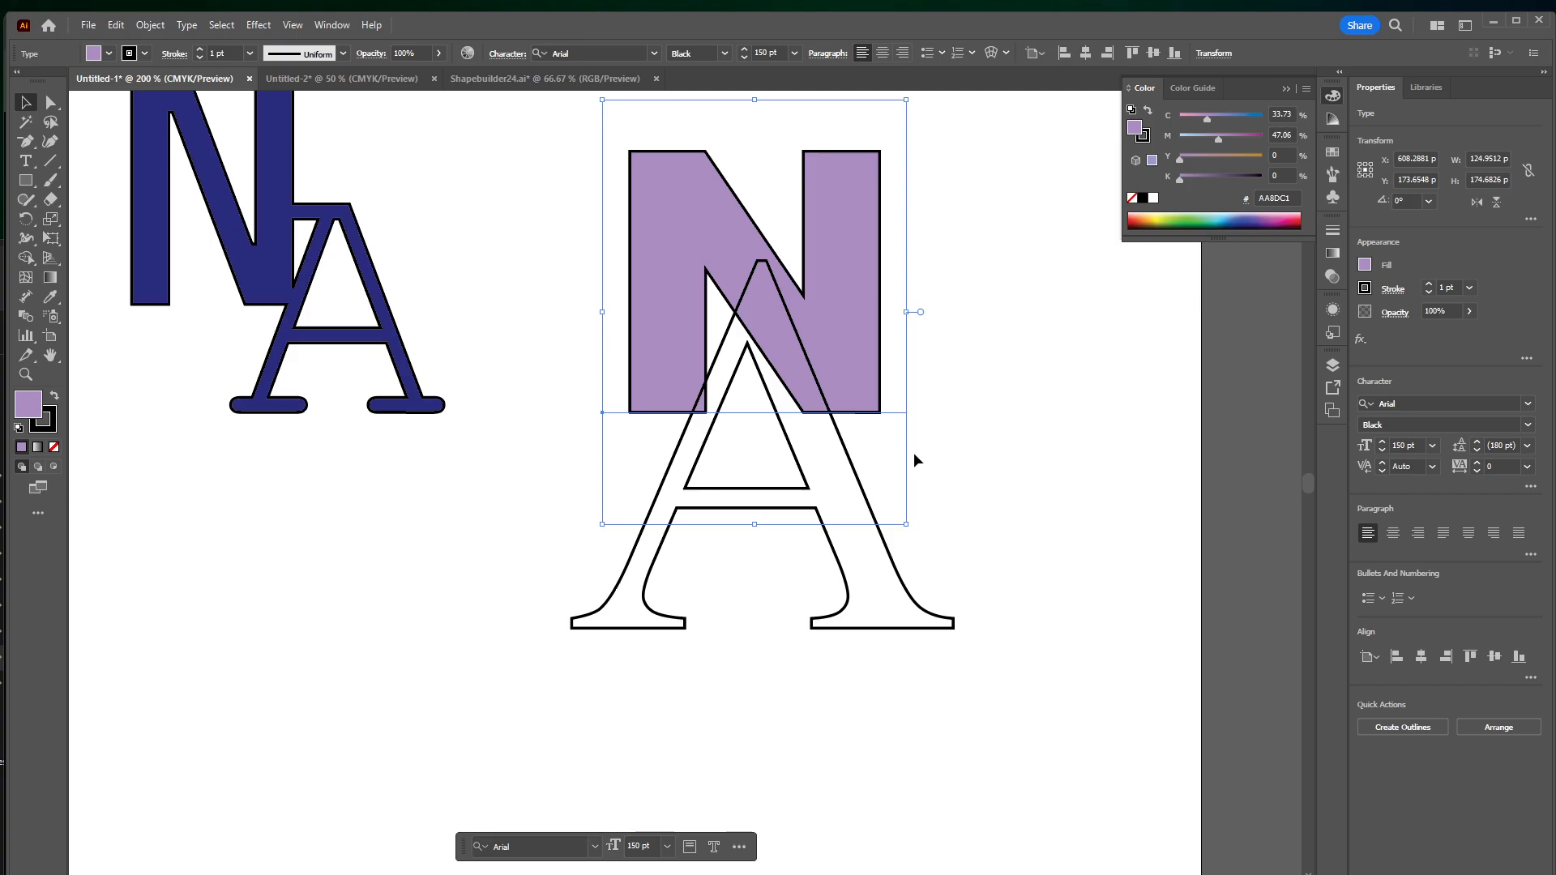
pyautogui.click(862, 559)
pyautogui.click(1218, 217)
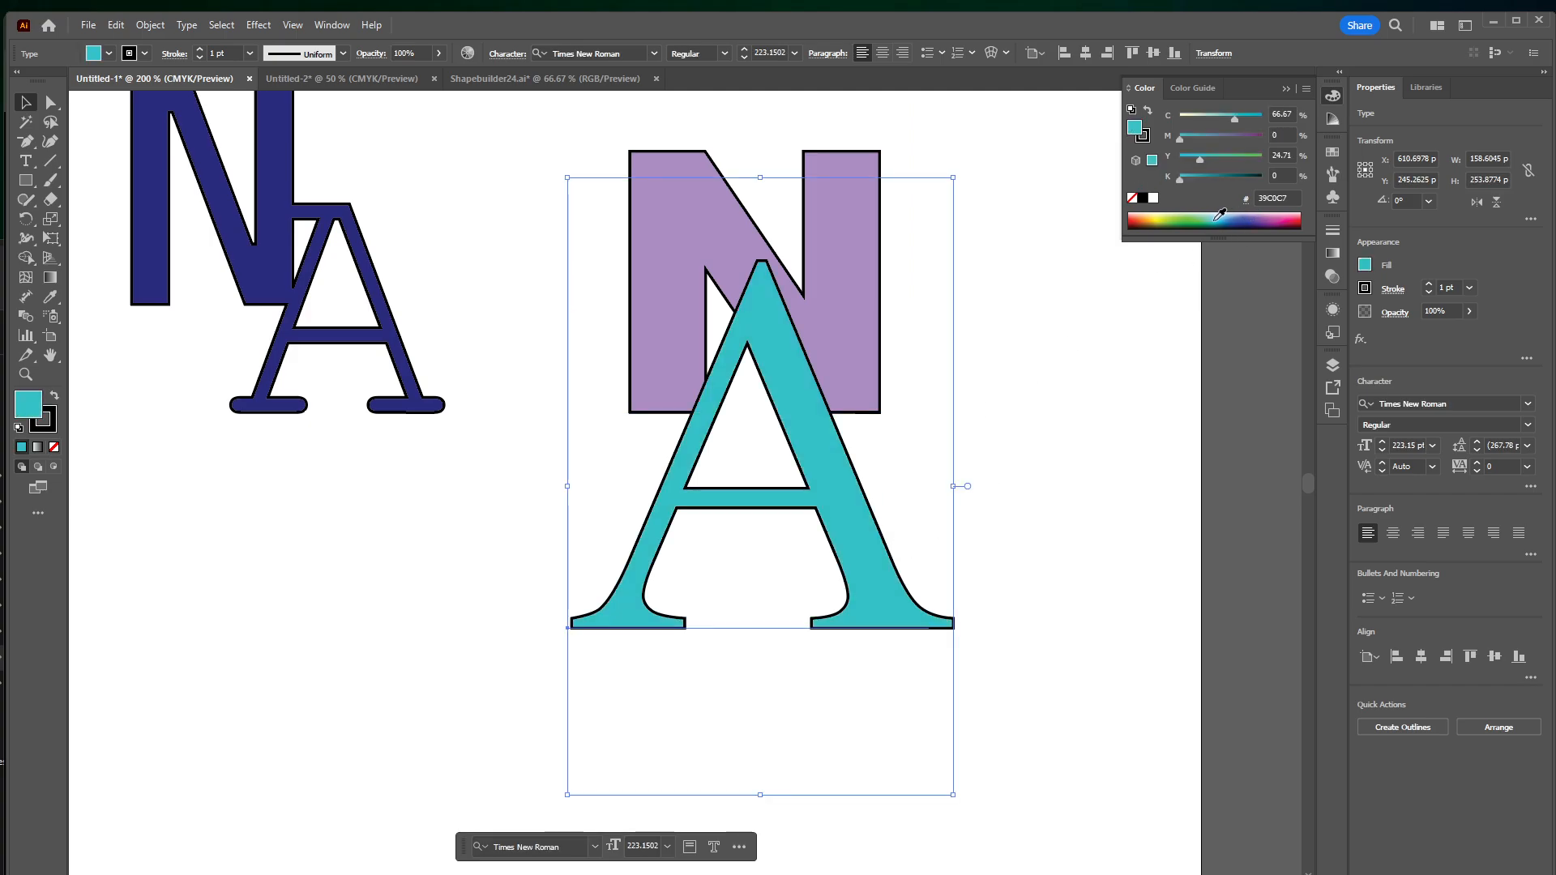
pyautogui.click(1038, 447)
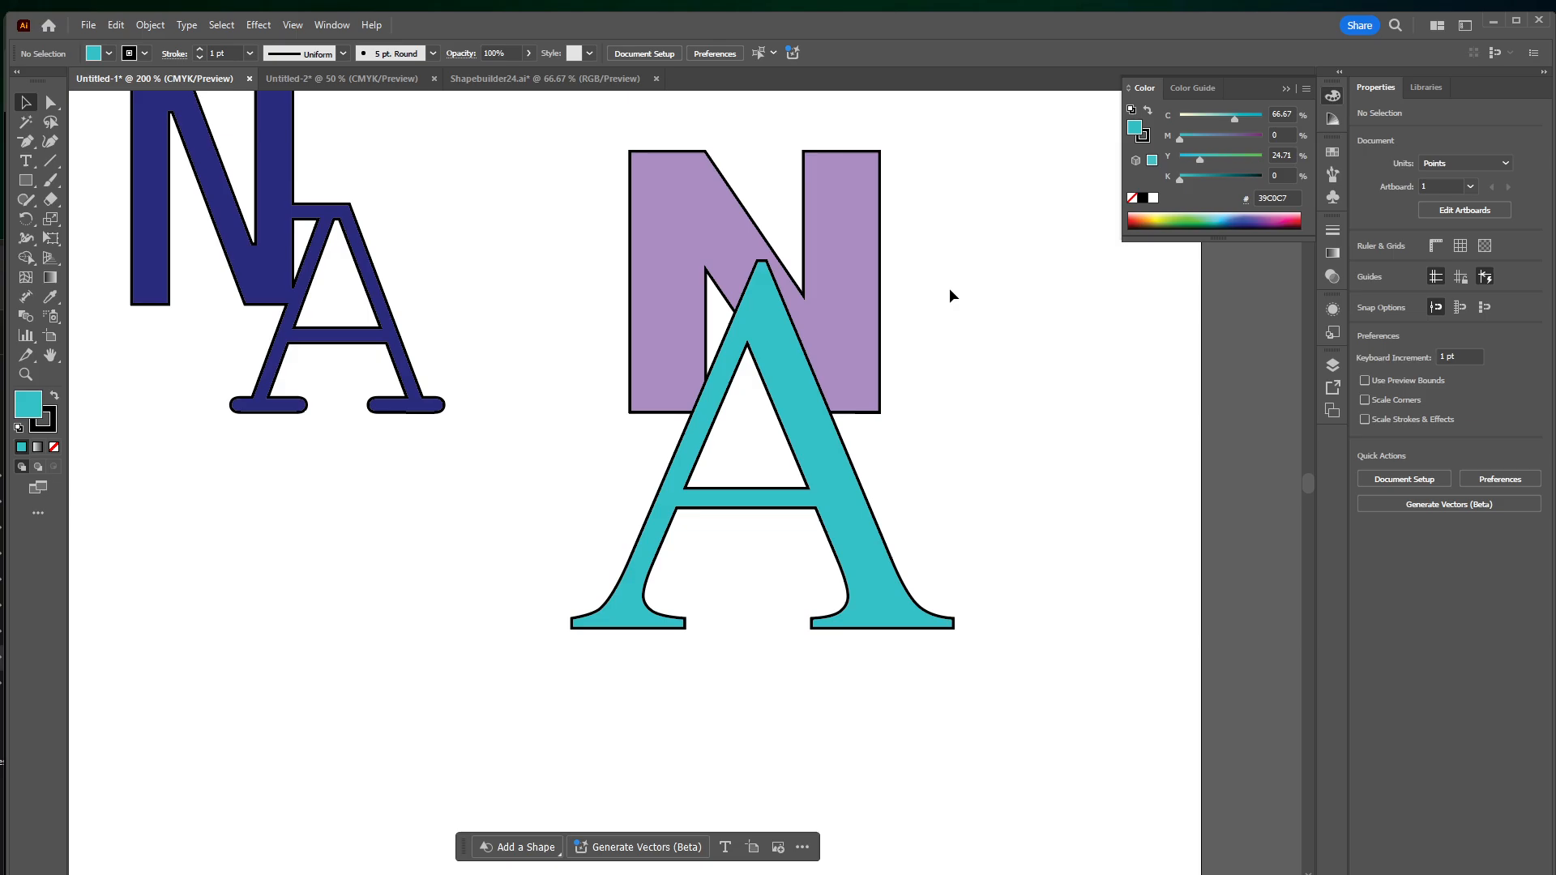
# Convert the purple N and the turquoise A from live text to outlines
pyautogui.click(771, 497)
pyautogui.click(186, 25)
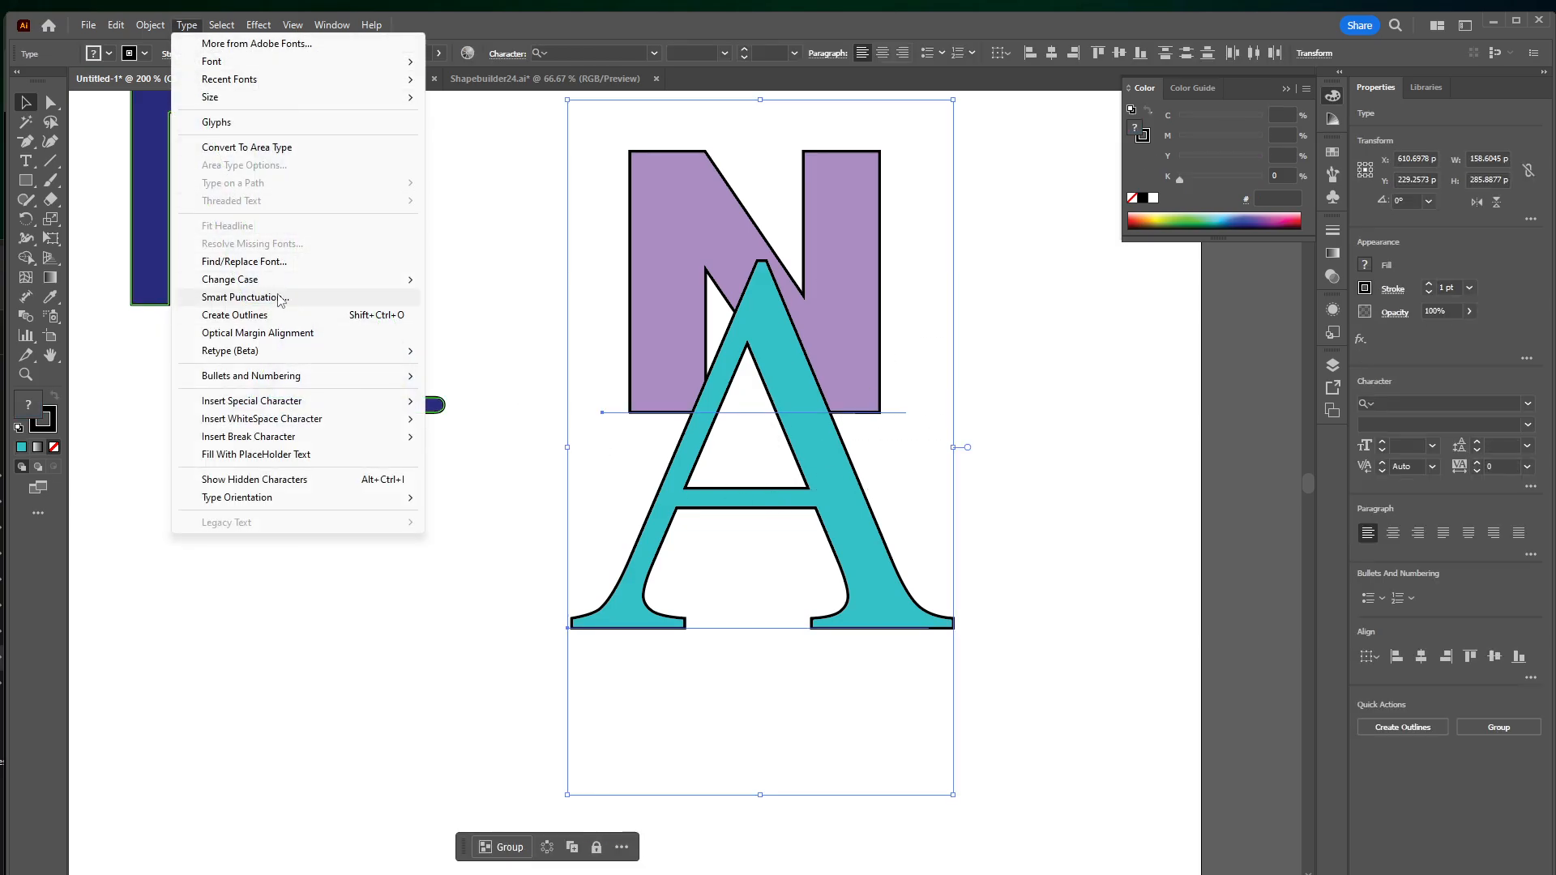
pyautogui.moveTo(281, 284)
pyautogui.click(239, 315)
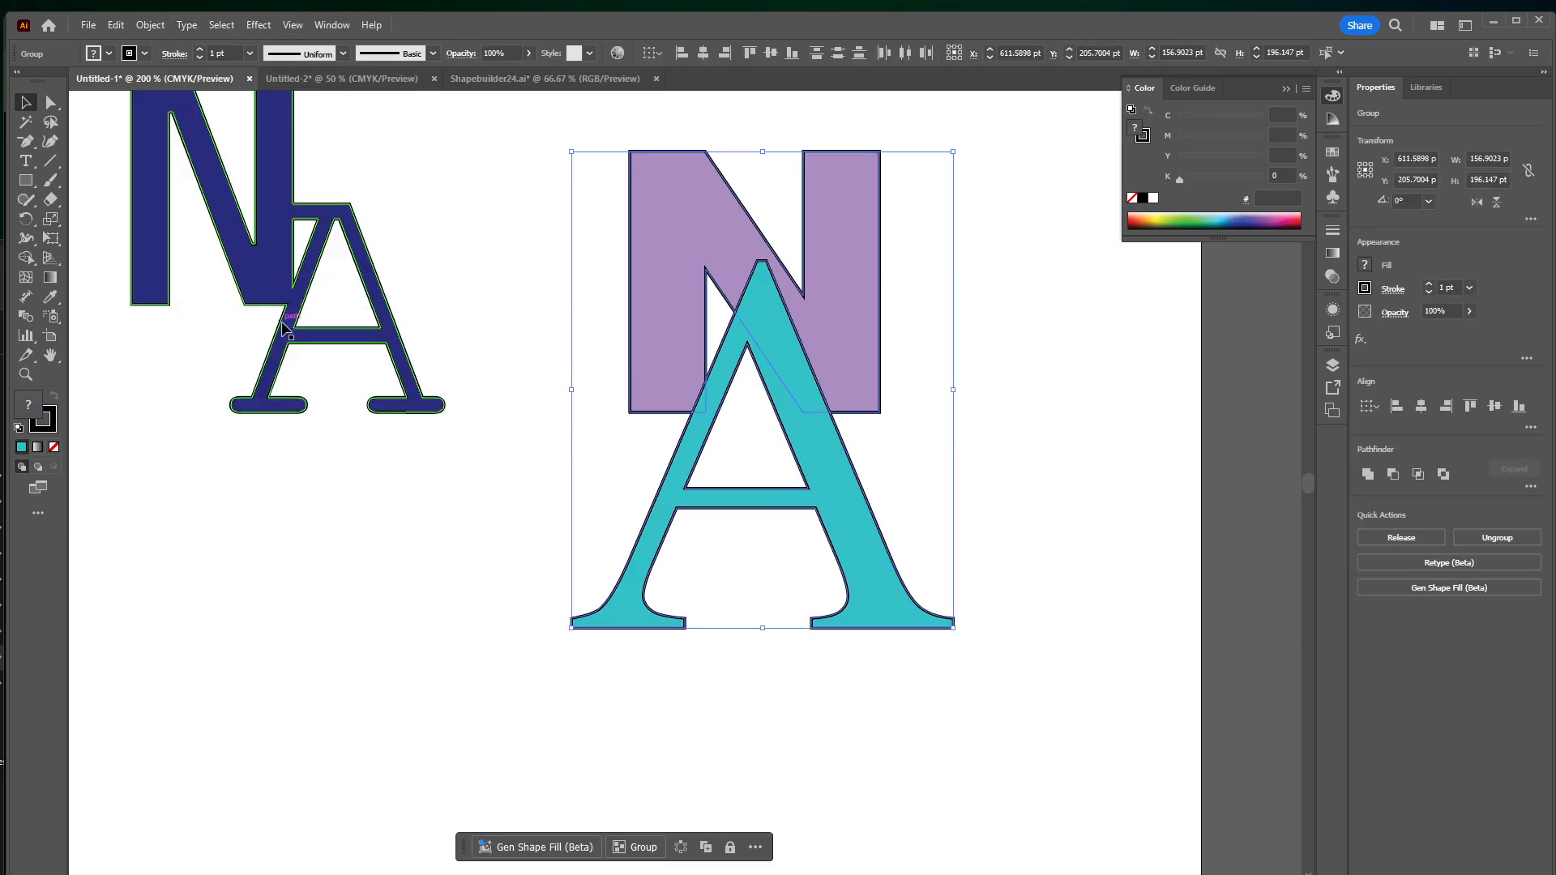
# Try merging the A's overlapping areas with the Shape Builder tool and cutting the A's shape out of the N
pyautogui.click(26, 258)
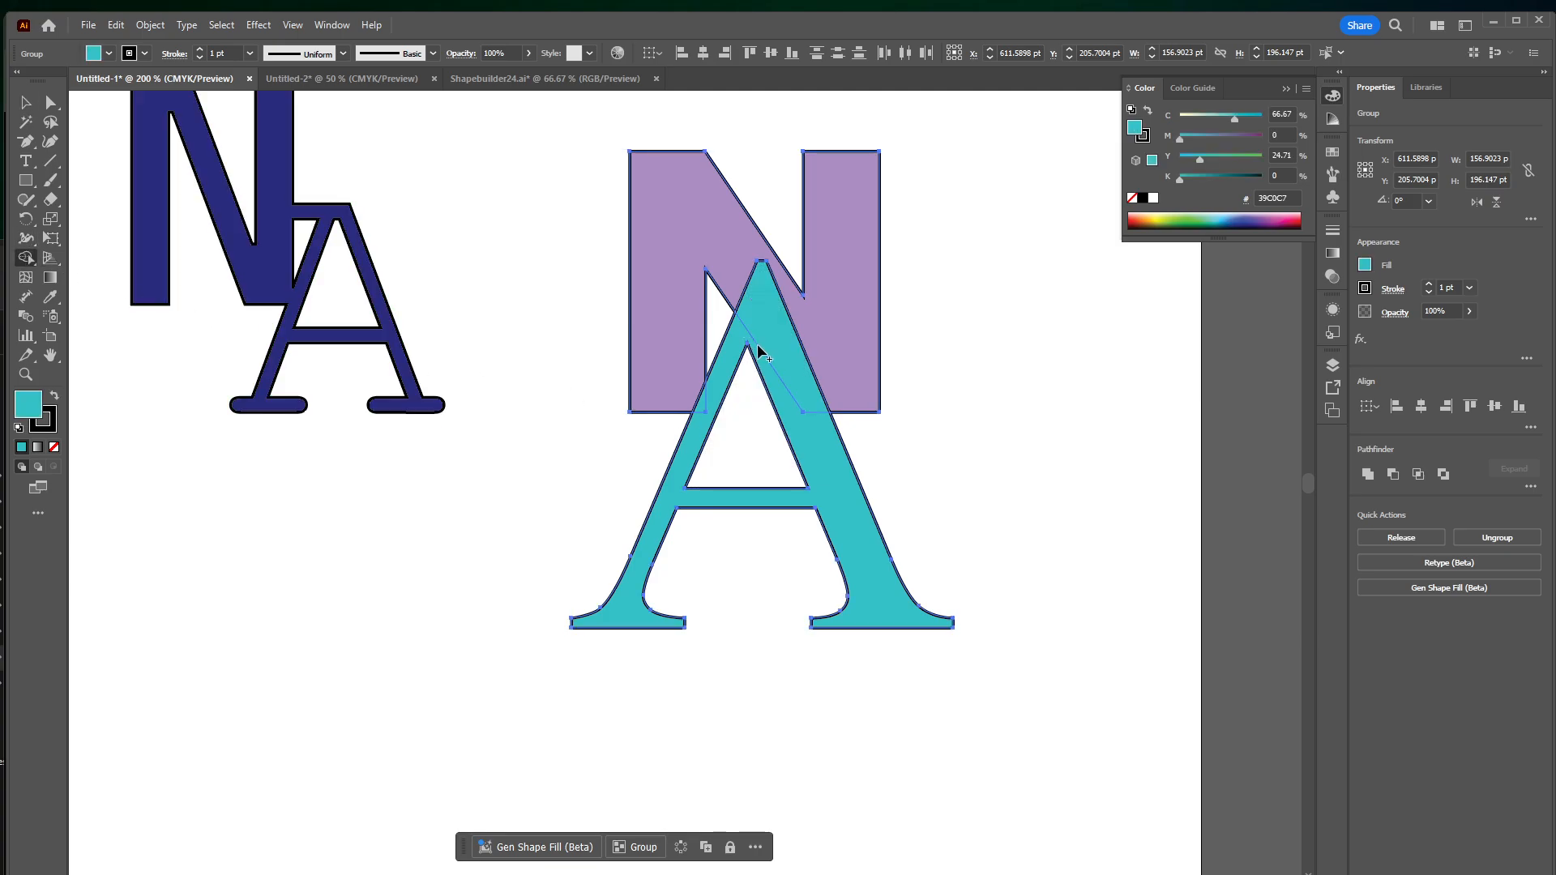
pyautogui.moveTo(772, 314); pyautogui.dragTo(784, 400)
pyautogui.keyDown('alt'); pyautogui.click(704, 407); pyautogui.keyUp('alt')
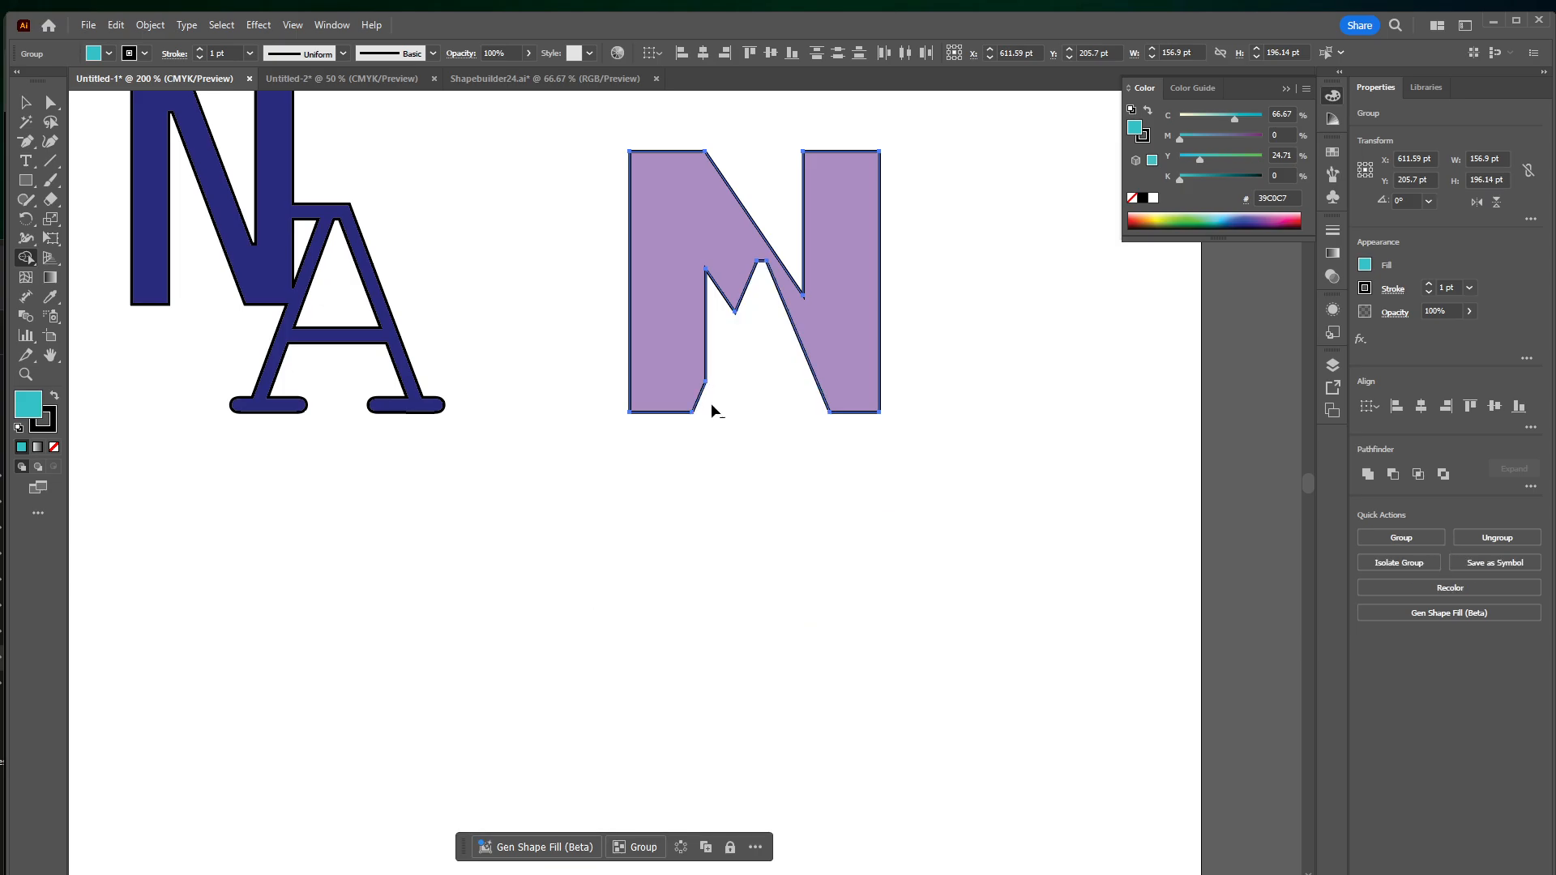
# Undo the Shape Builder edits and the outline conversion of the purple and turquoise letters
pyautogui.hotkey('ctrl', 'z')
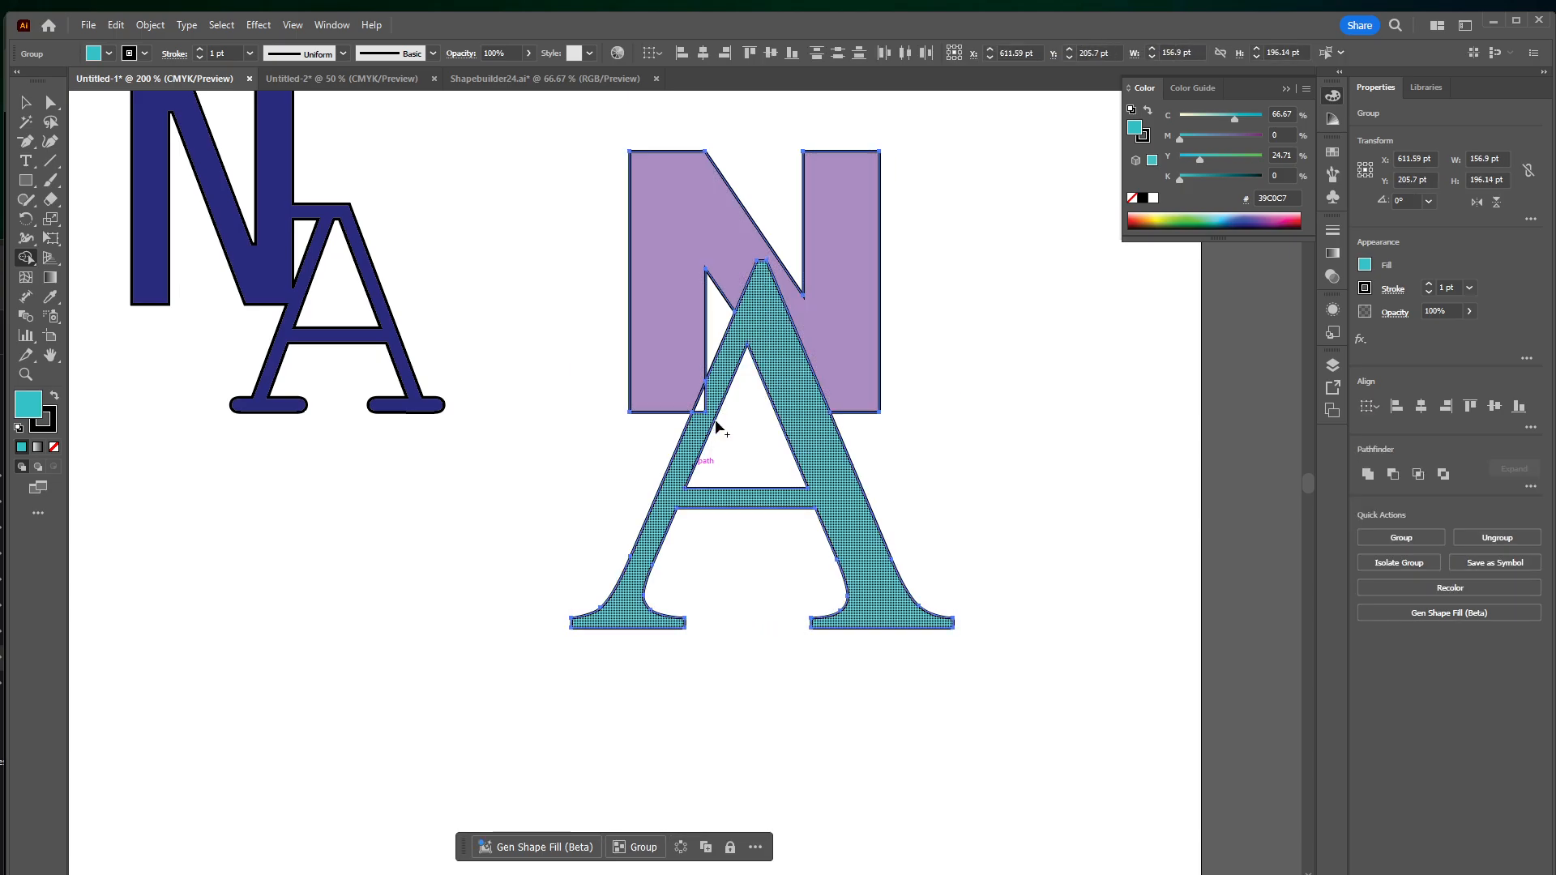
pyautogui.hotkey('ctrl', 'z')
pyautogui.hotkey('ctrl', 'z')
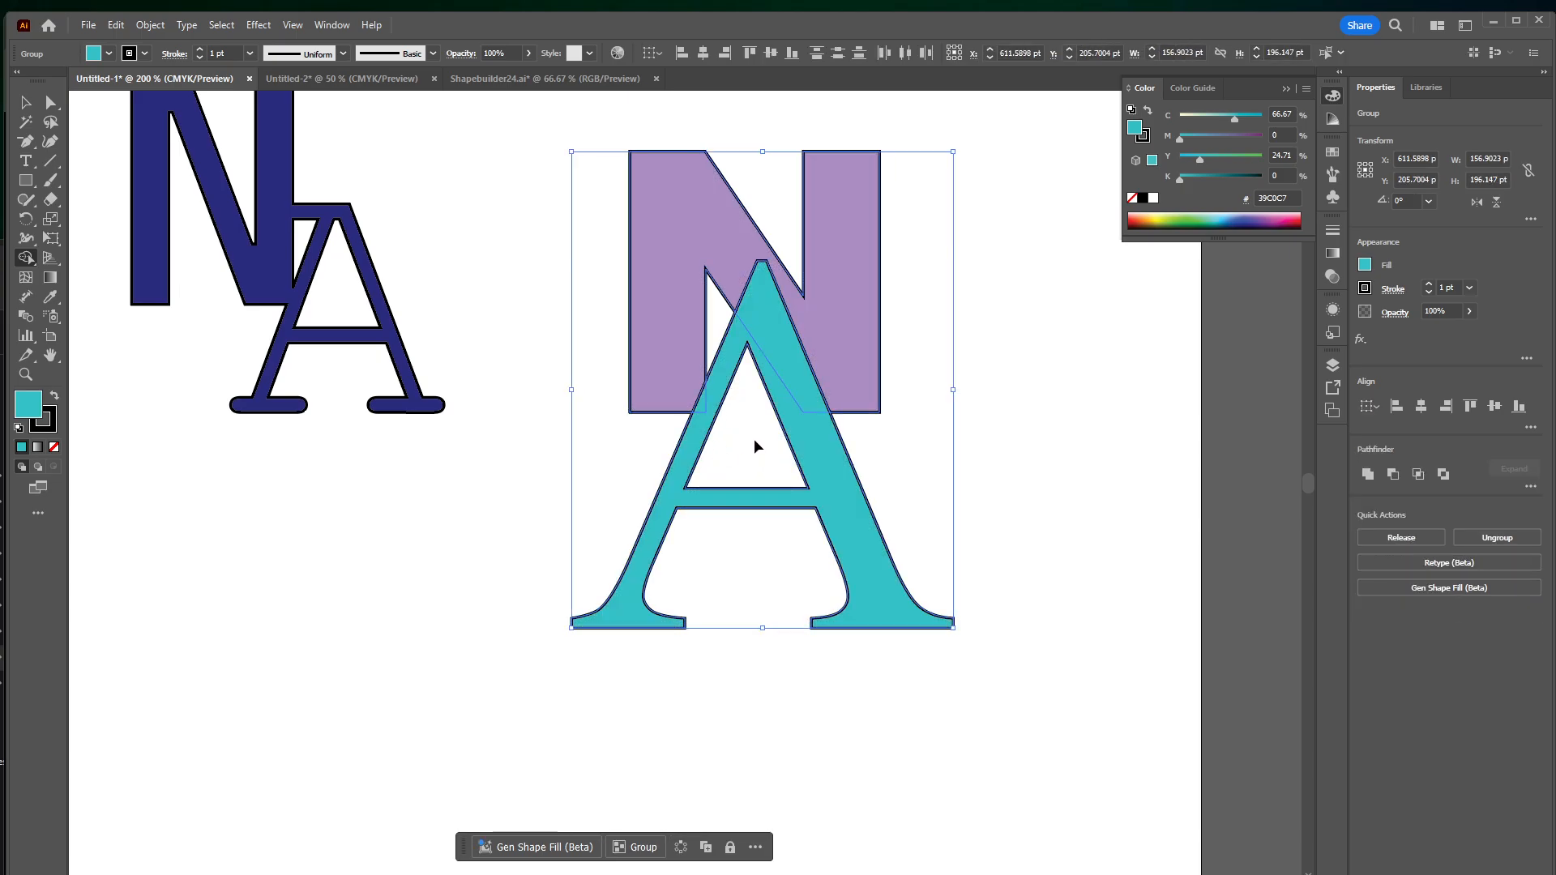
pyautogui.hotkey('ctrl', 'z')
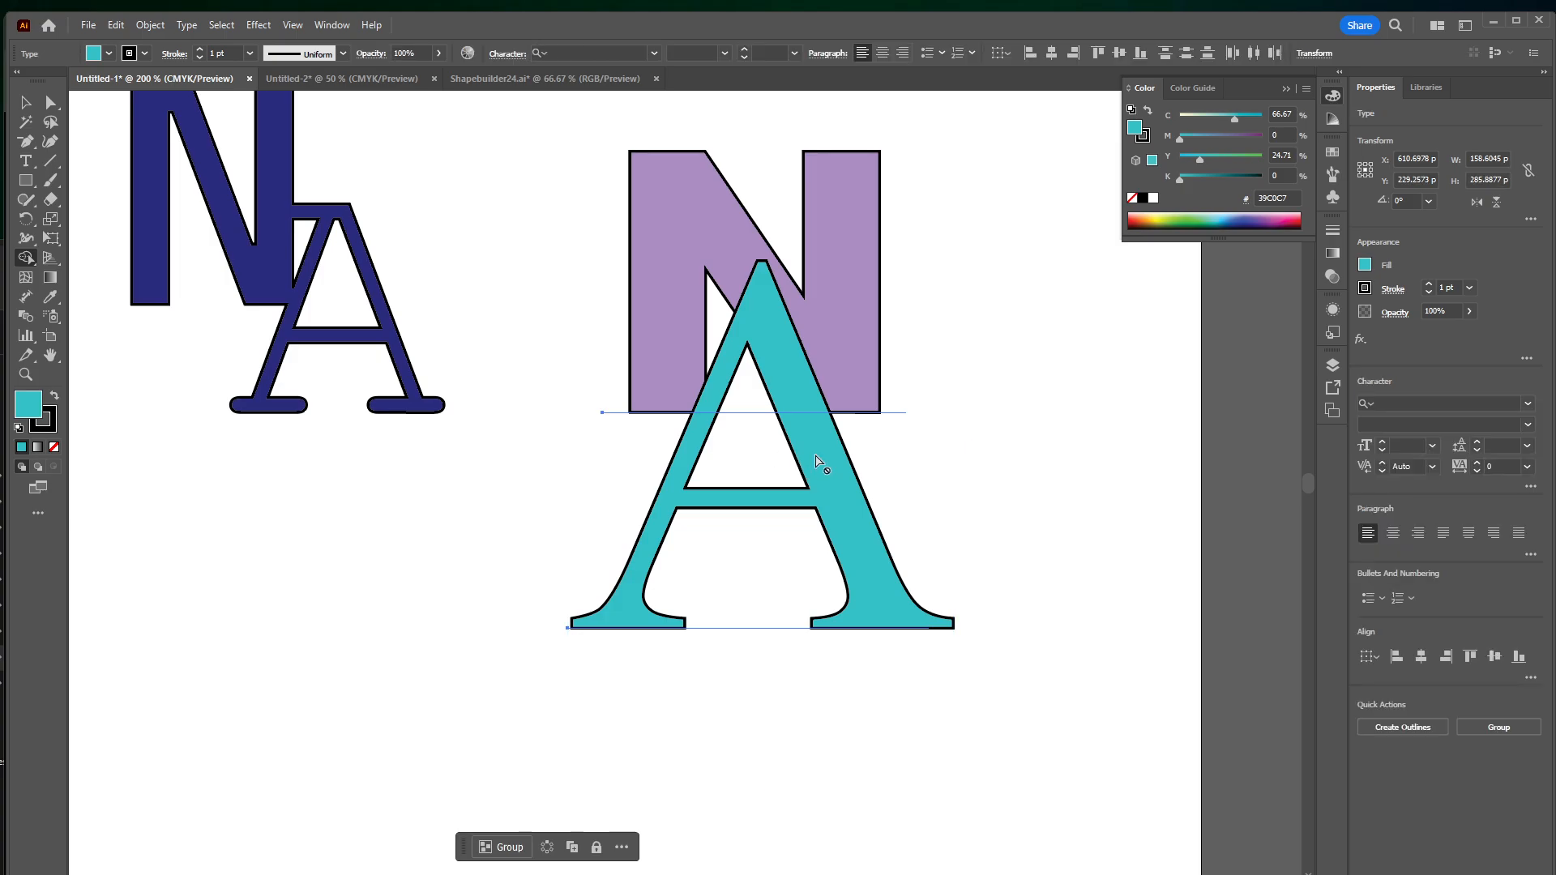
# Convert both letters to outlines again and move the A up and right so it overlaps the N's right stem
pyautogui.press('v')
pyautogui.click(1063, 523)
pyautogui.click(806, 400)
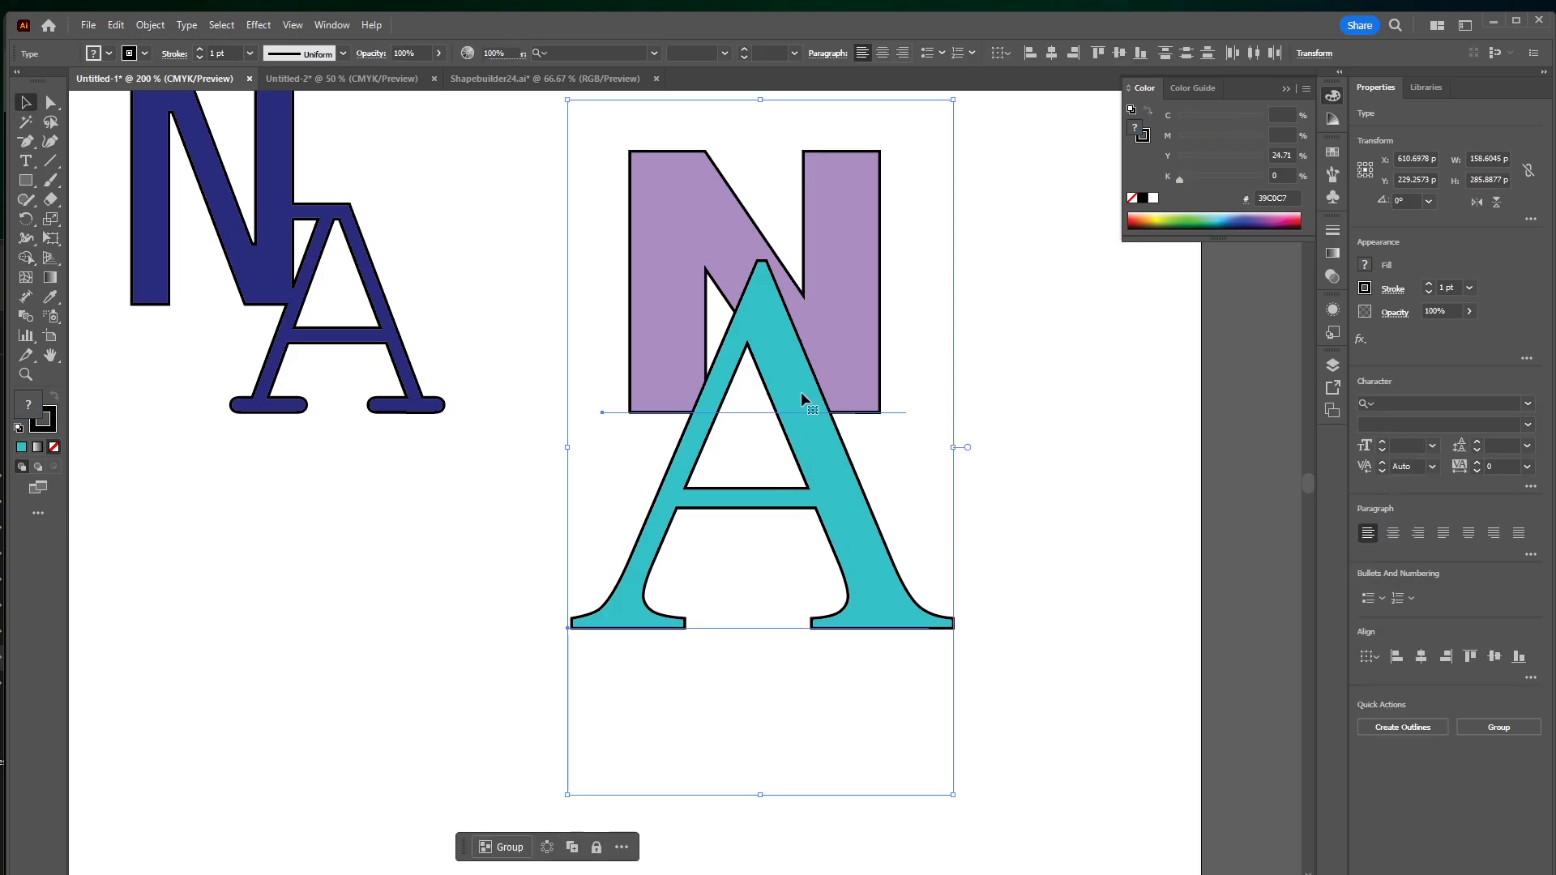
pyautogui.click(187, 25)
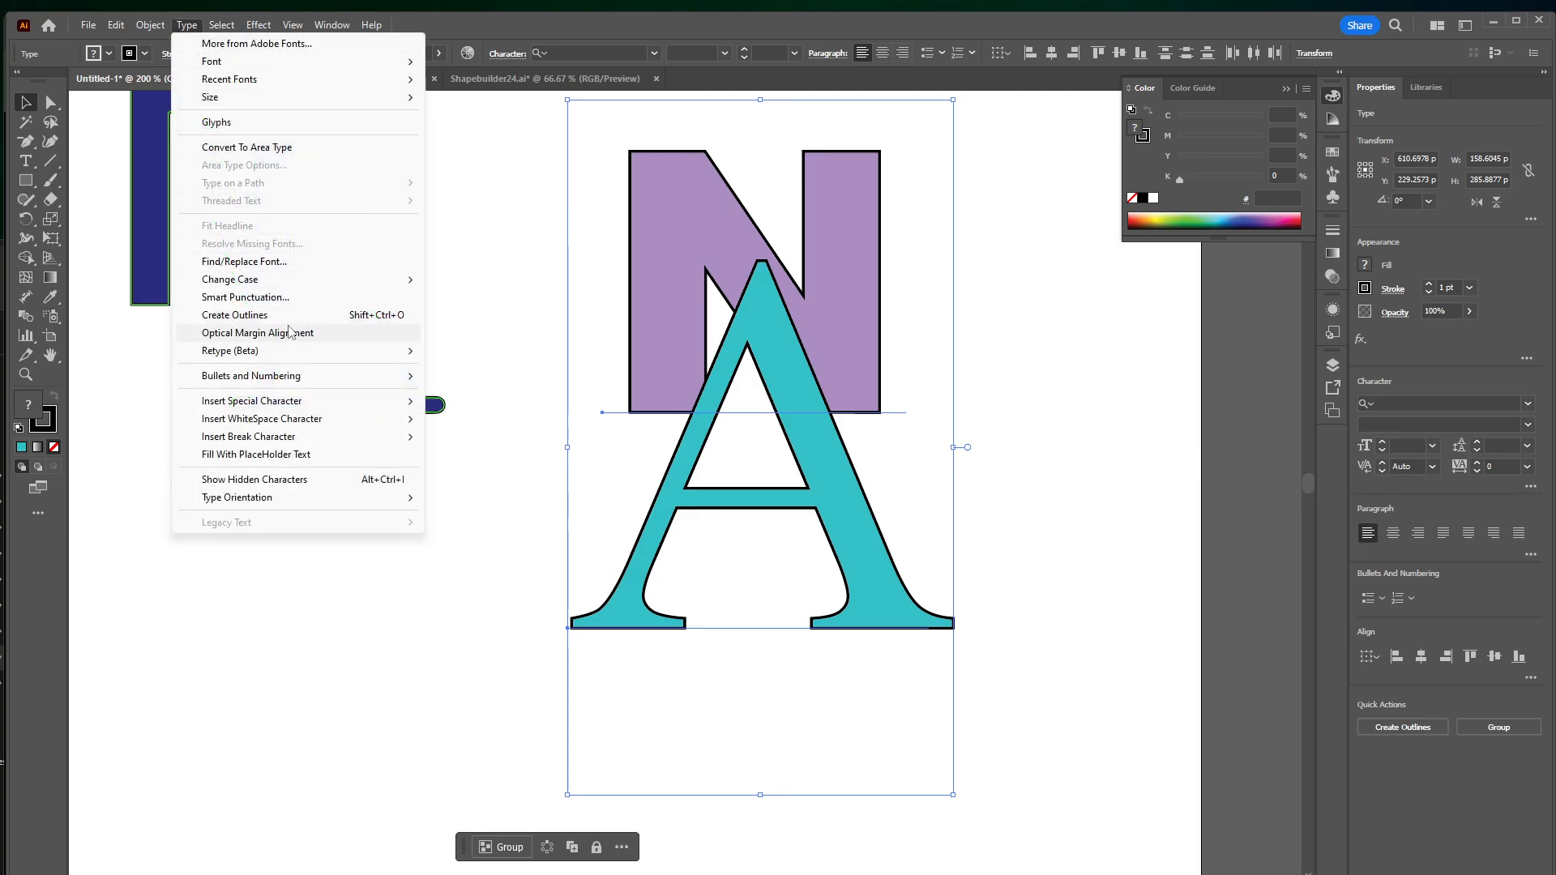
pyautogui.click(286, 315)
pyautogui.click(966, 455)
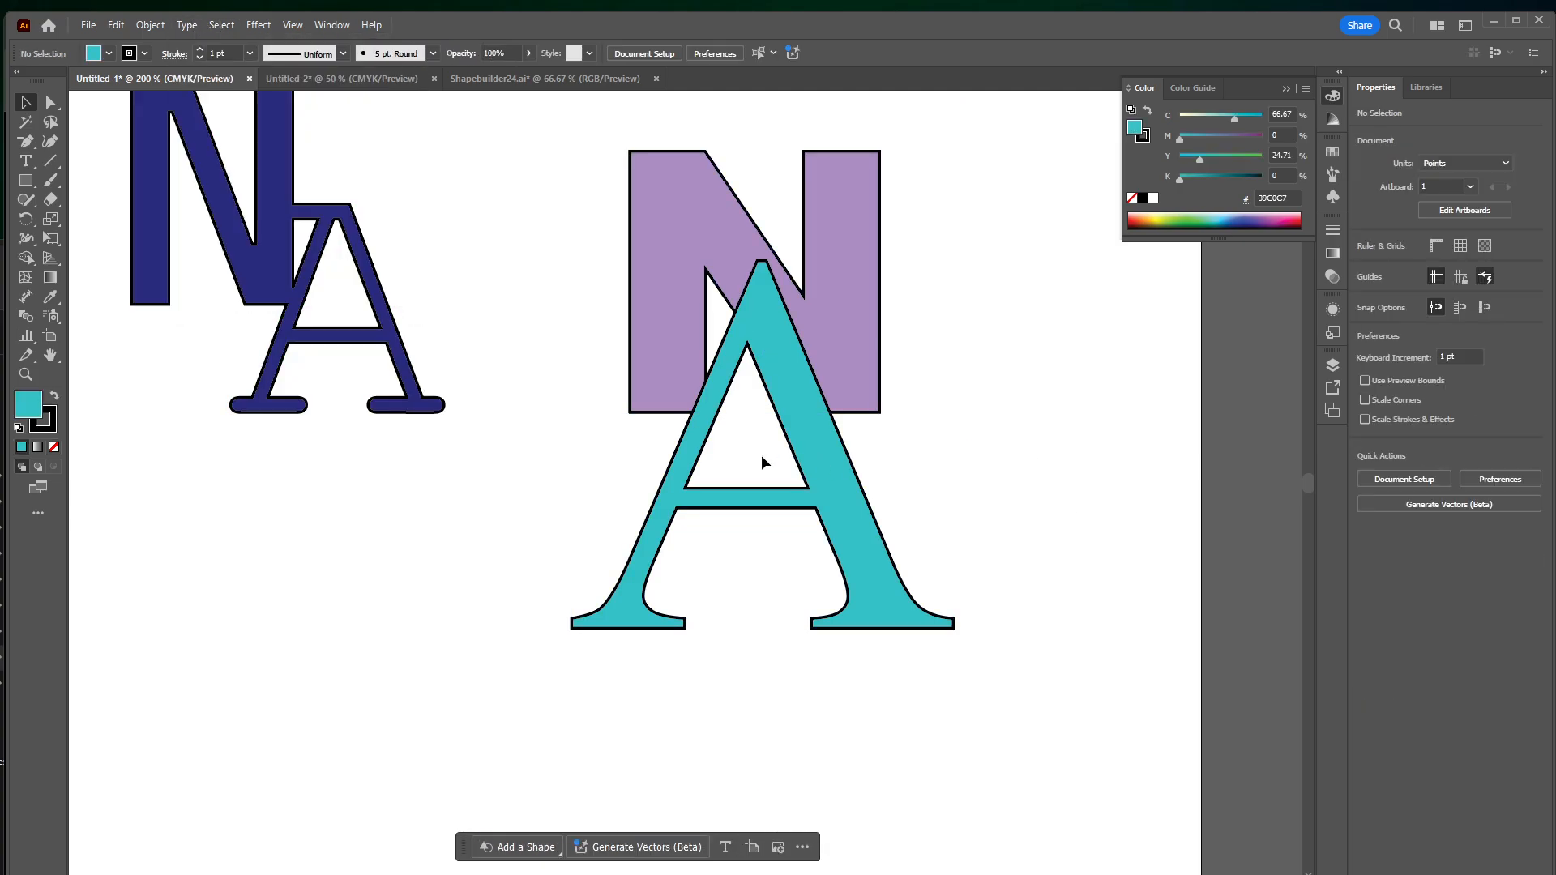
pyautogui.moveTo(810, 452); pyautogui.dragTo(932, 311)
# Select both letters and use the Shape Builder tool to delete the N's pieces inside the A's counter and below its crossbar
pyautogui.moveTo(580, 178); pyautogui.dragTo(919, 357)
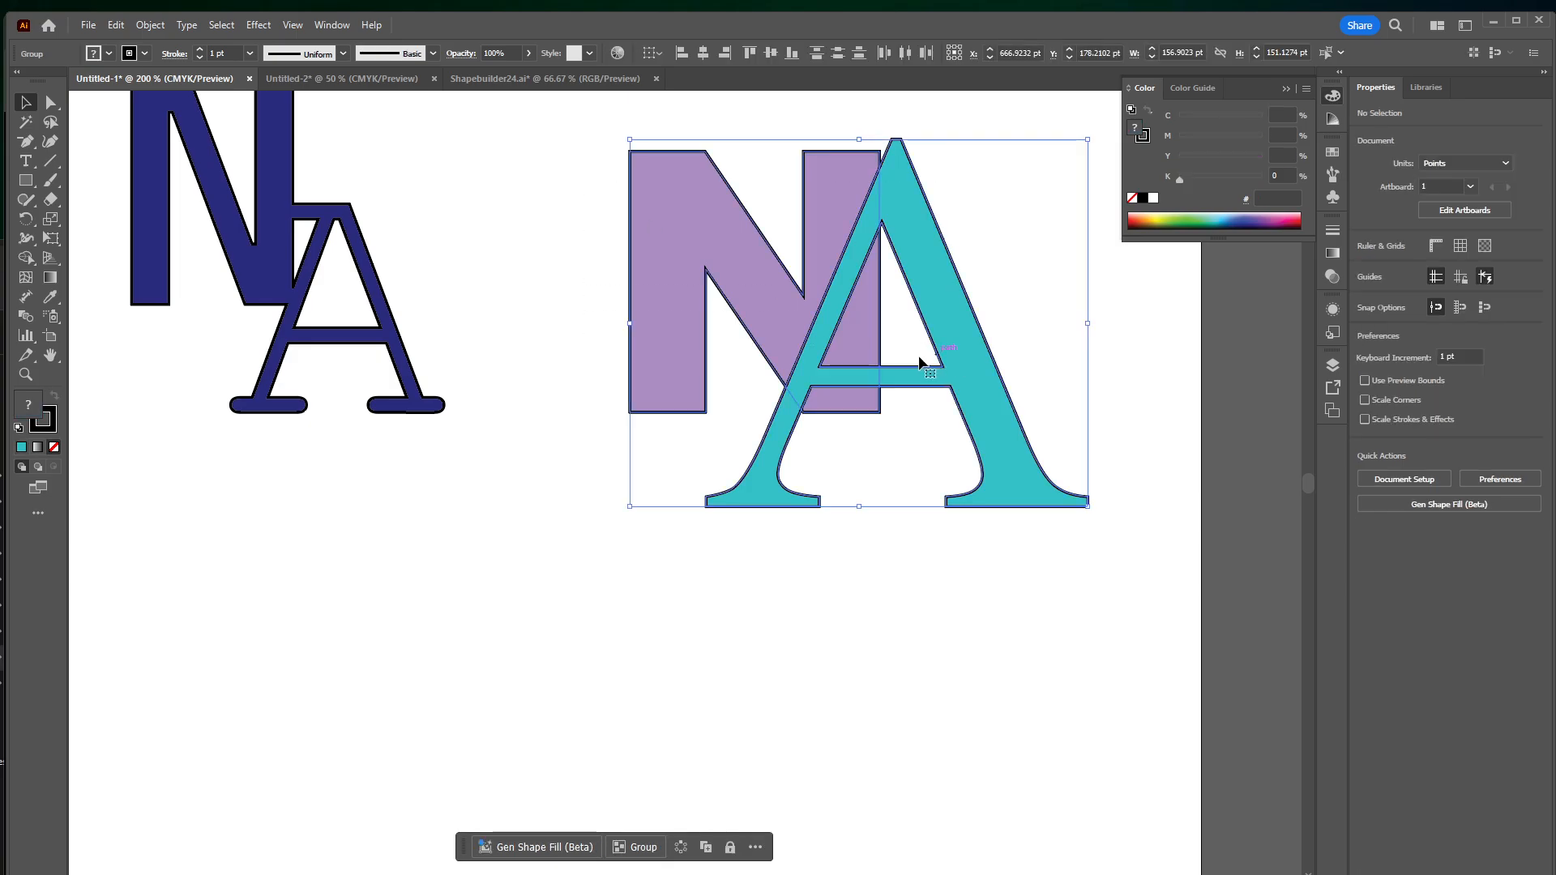
pyautogui.click(26, 258)
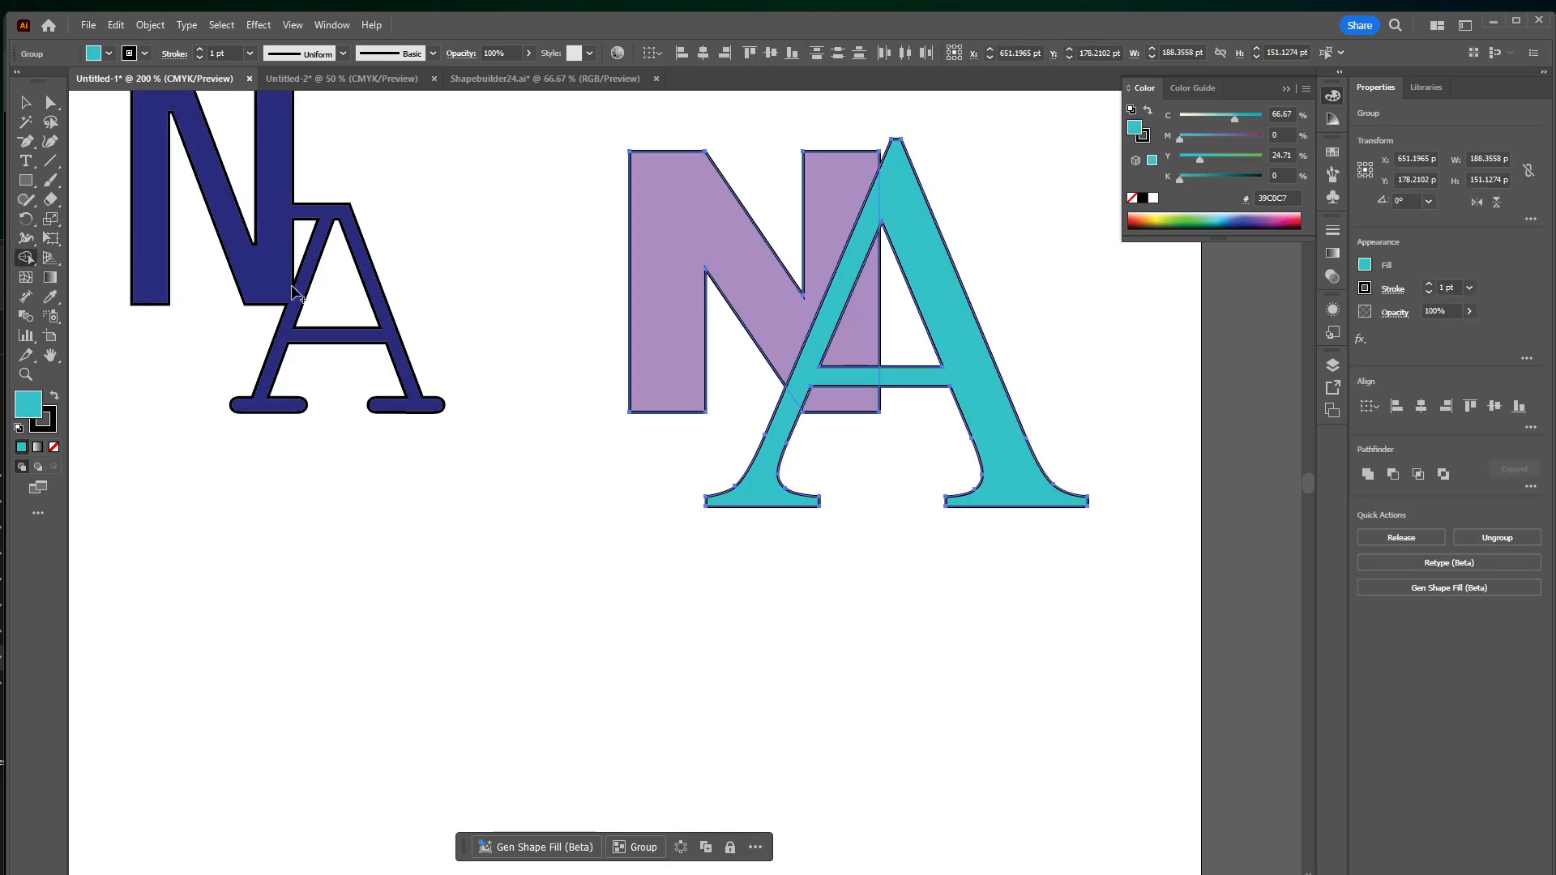
pyautogui.keyDown('alt'); pyautogui.click(862, 333); pyautogui.keyUp('alt')
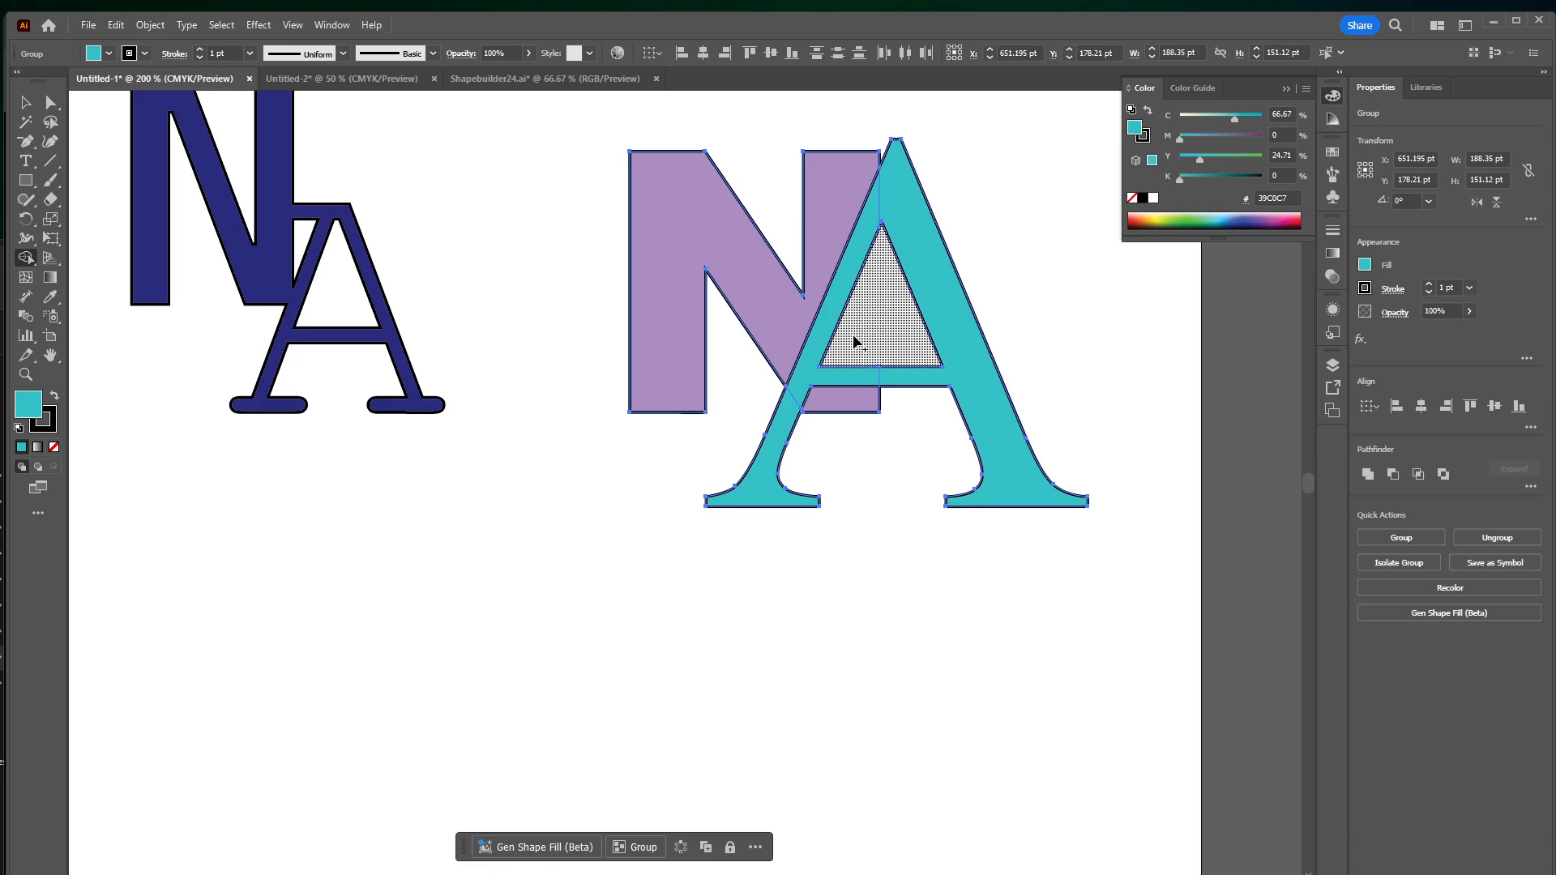
pyautogui.click(858, 405)
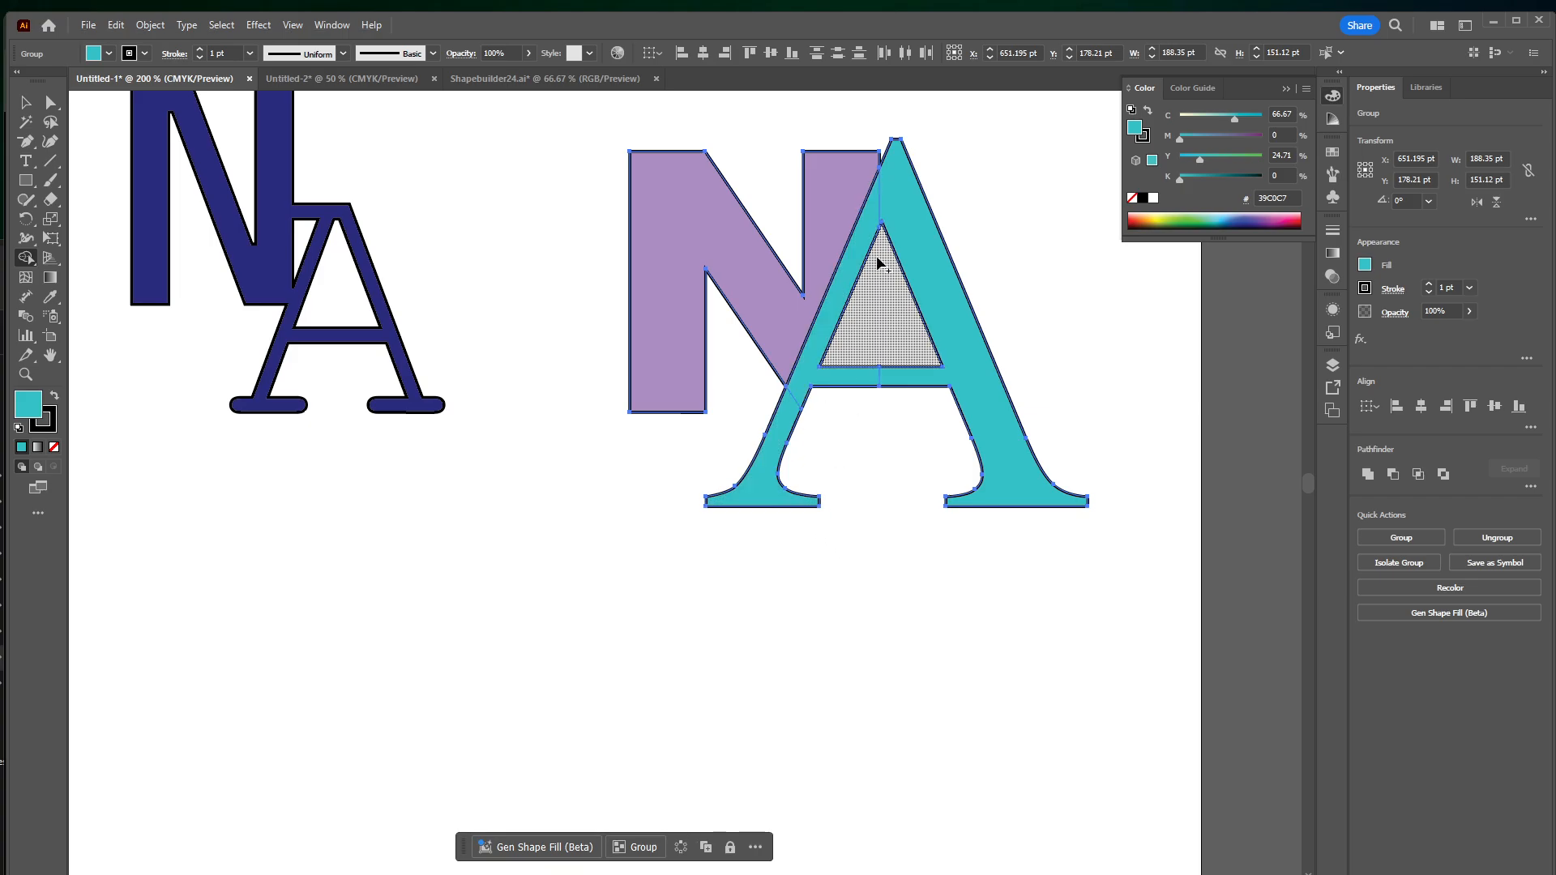
# Merge the N with the A, including the A's left leg, into one turquoise shape using the Shape Builder tool, and deselect it
pyautogui.moveTo(861, 228)
pyautogui.mouseDown()
pyautogui.moveTo(848, 218)
pyautogui.moveTo(894, 199)
pyautogui.moveTo(902, 524)
pyautogui.mouseUp()
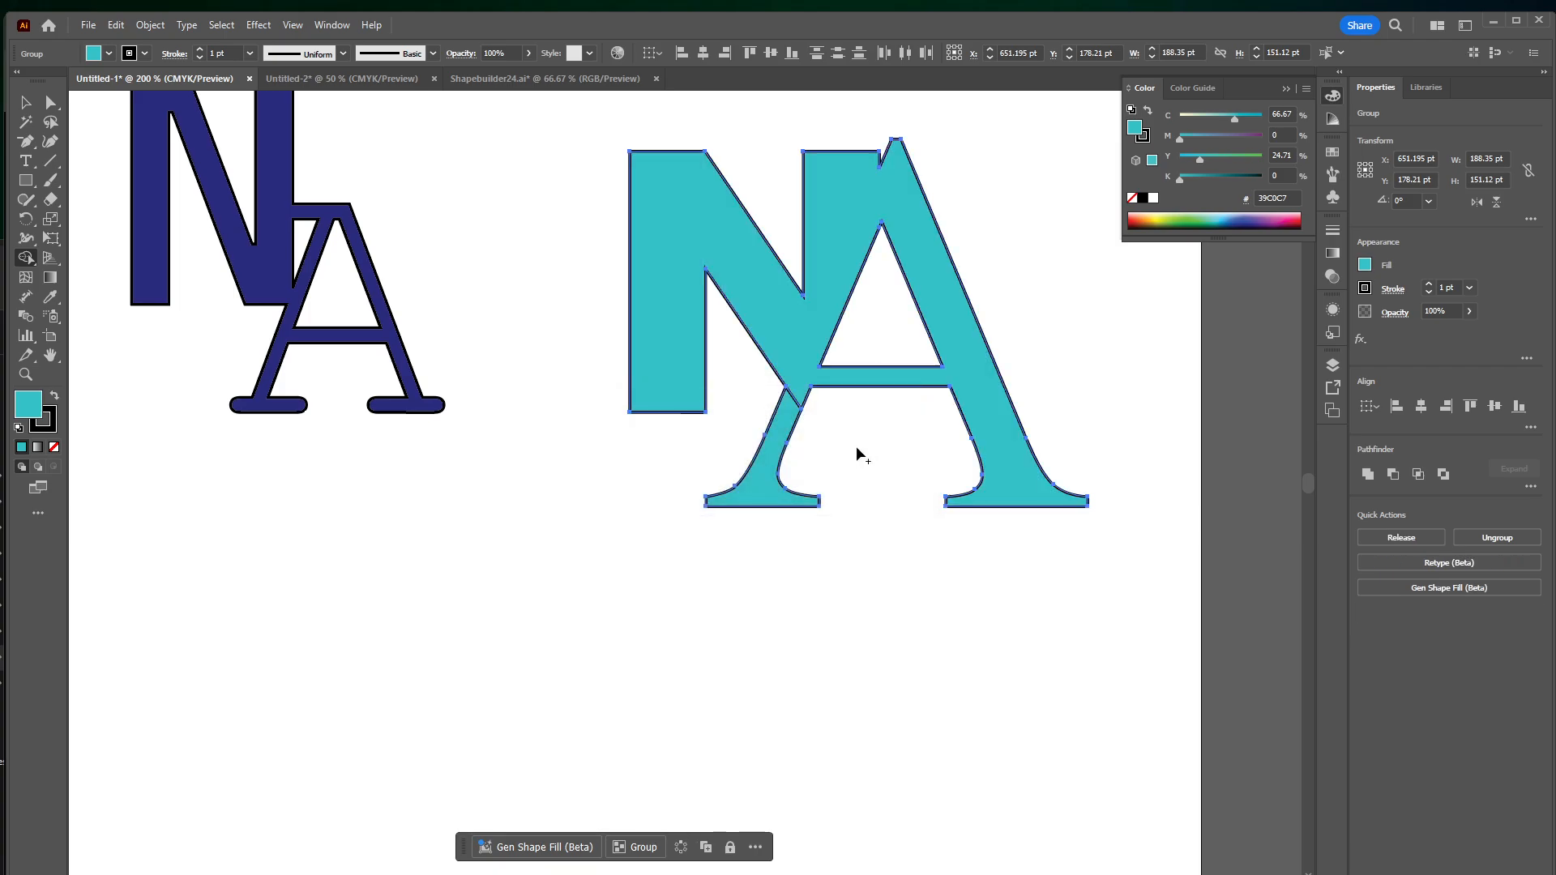
pyautogui.moveTo(809, 375); pyautogui.dragTo(780, 458)
pyautogui.press('v')
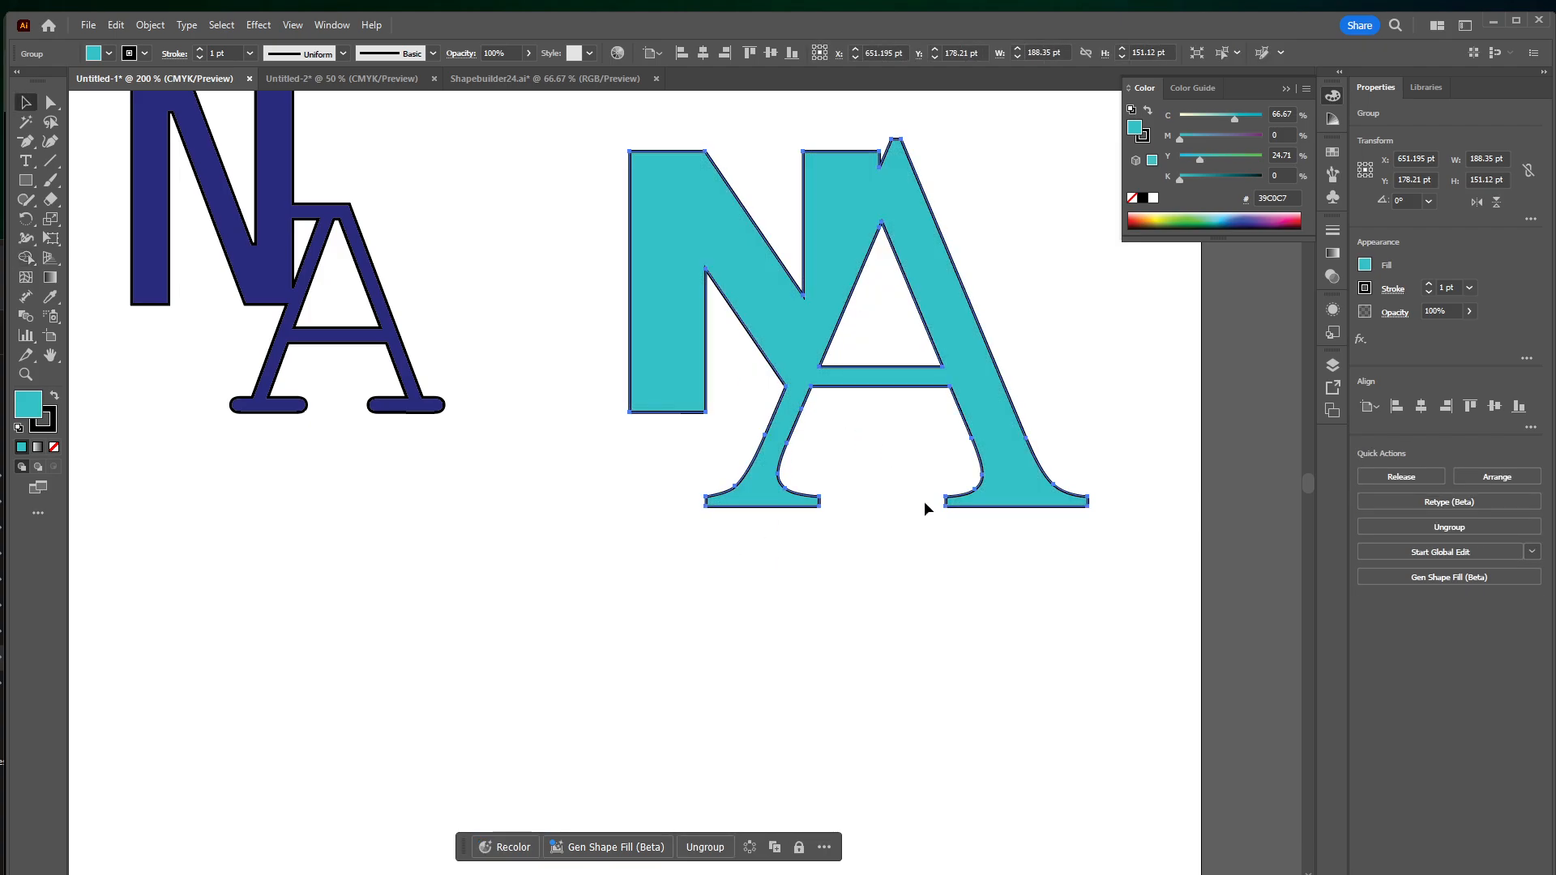
pyautogui.click(924, 504)
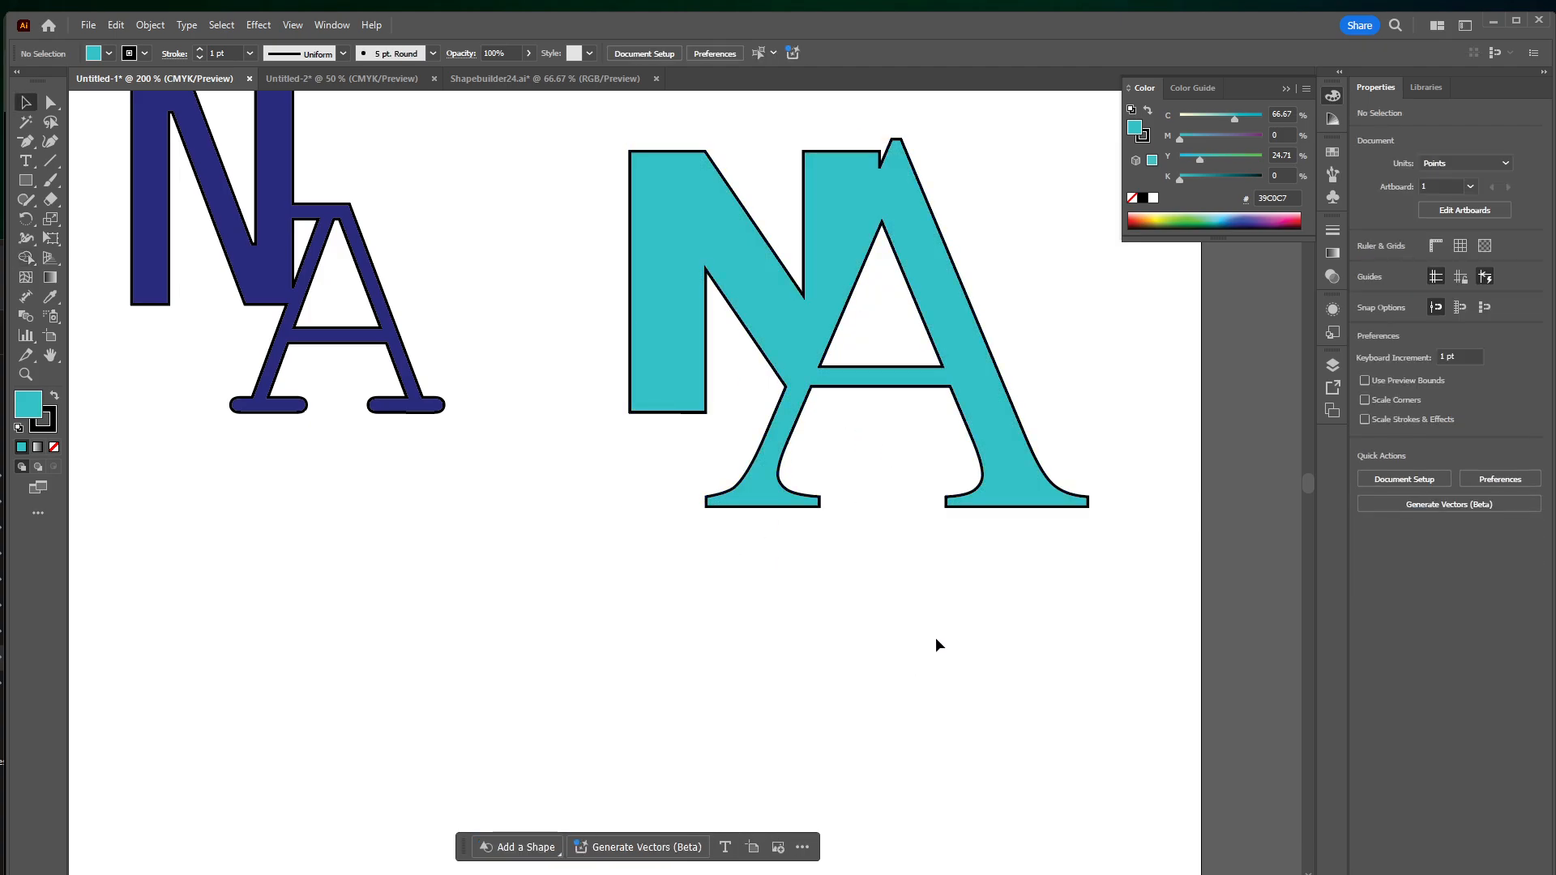
pyautogui.moveTo(882, 627); pyautogui.dragTo(996, 645)
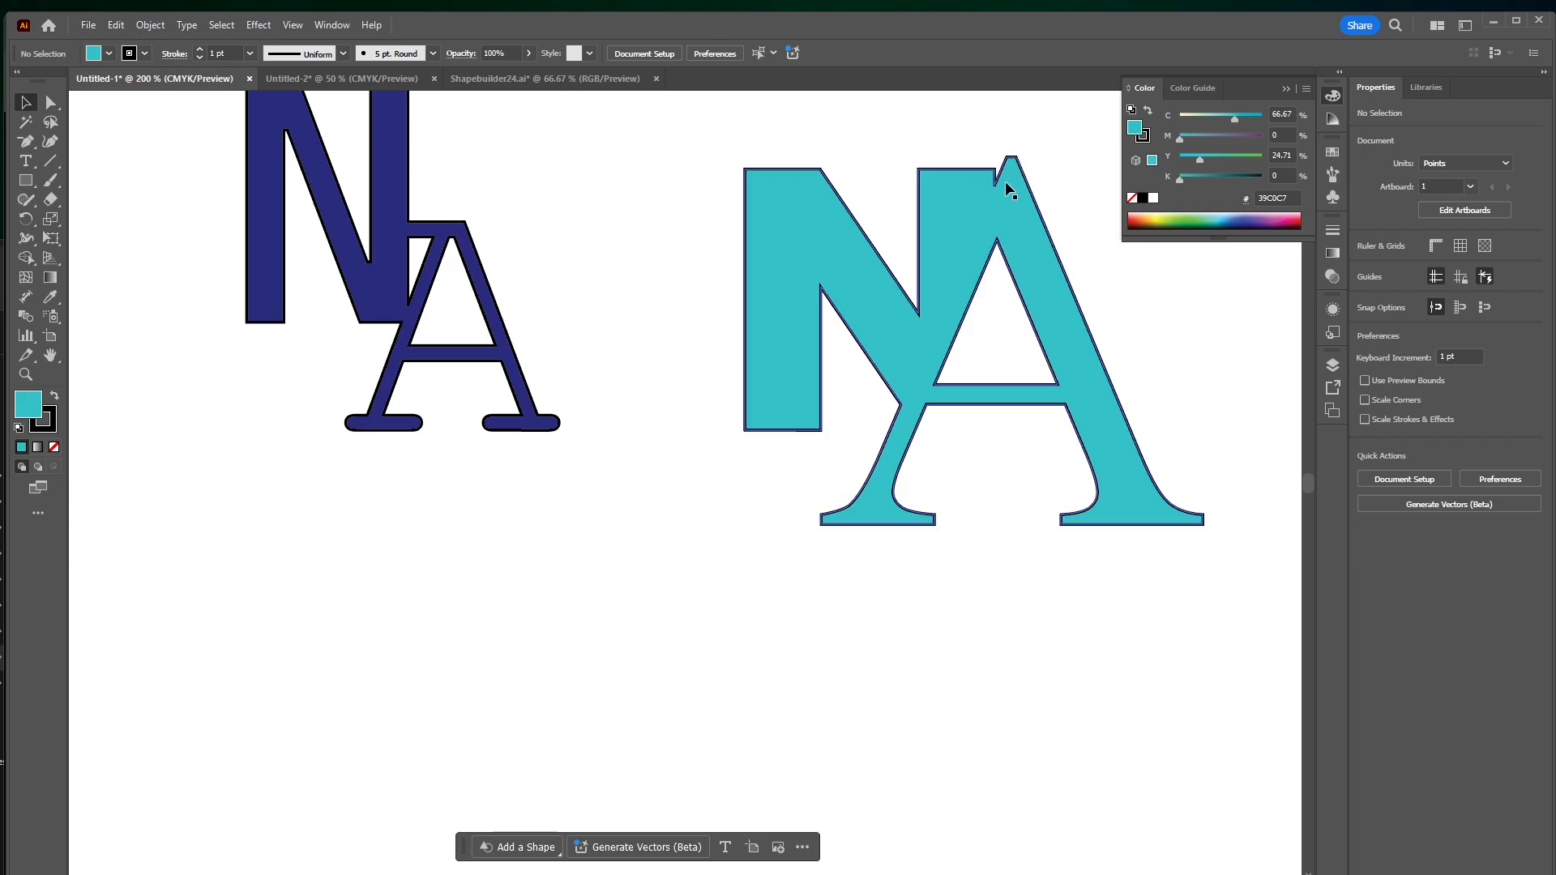
pyautogui.moveTo(1000, 176); pyautogui.dragTo(990, 197)
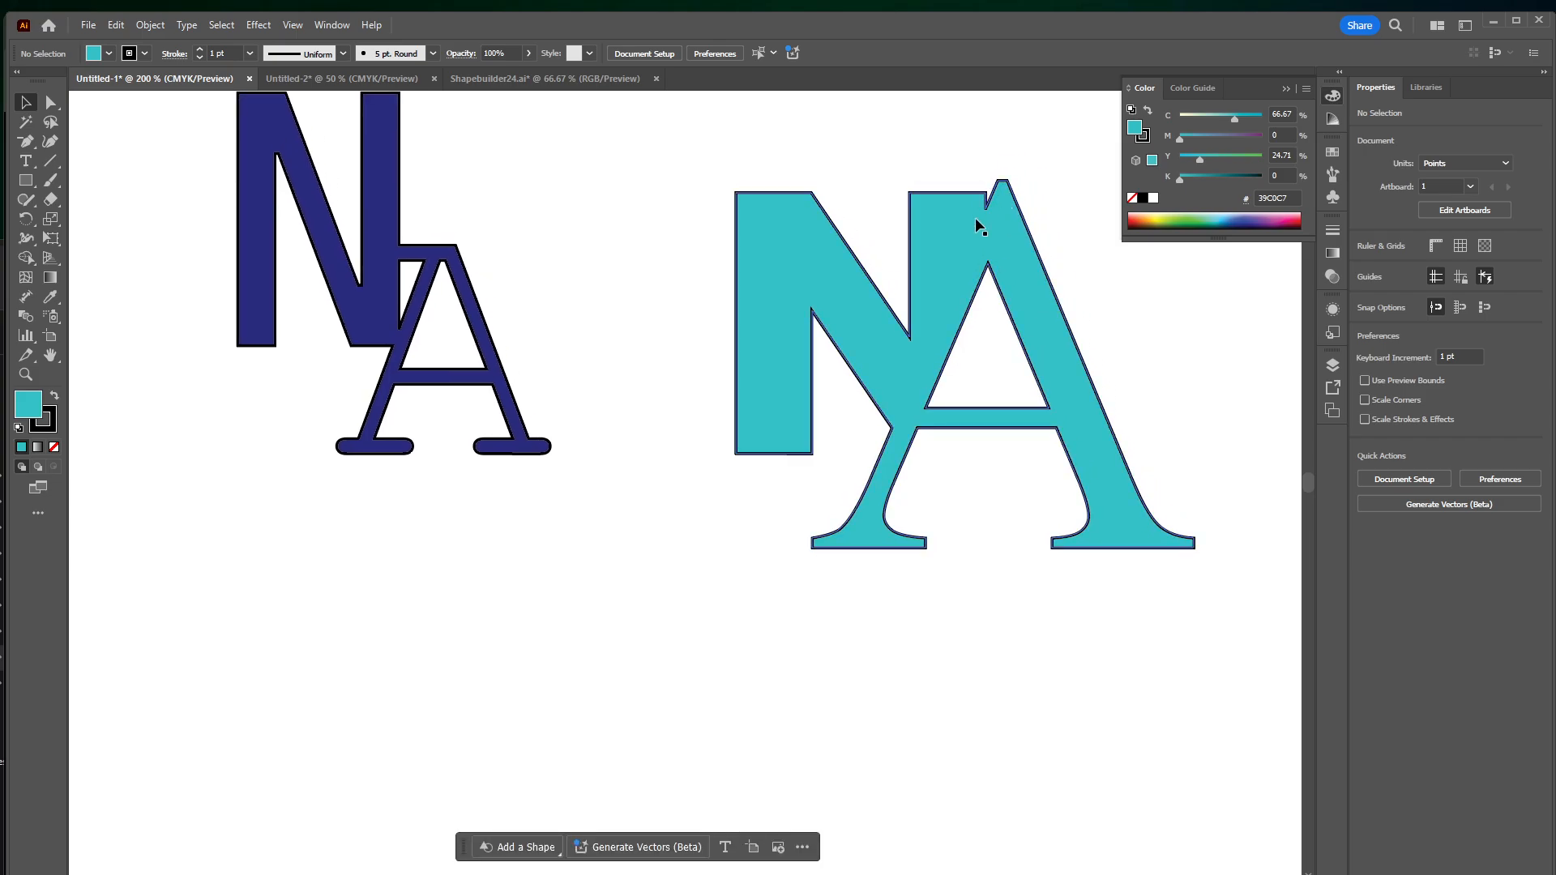
# Move the notch anchor between the N's right stem and the A's apex up to the level of the N's top edge
pyautogui.moveTo(836, 166); pyautogui.dragTo(660, 261)
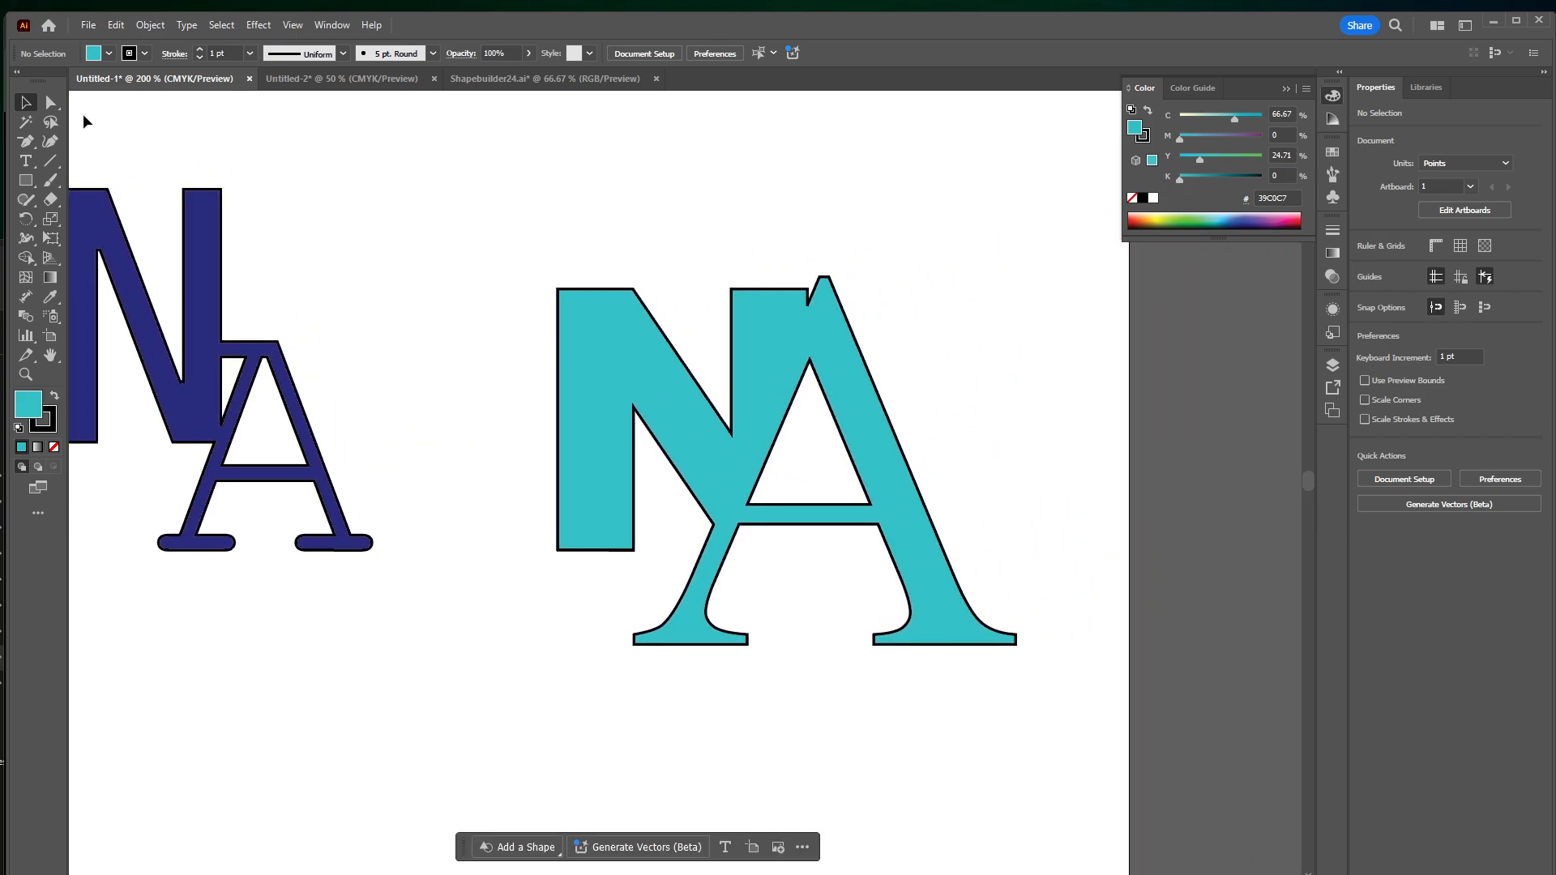
pyautogui.click(50, 101)
pyautogui.click(733, 290)
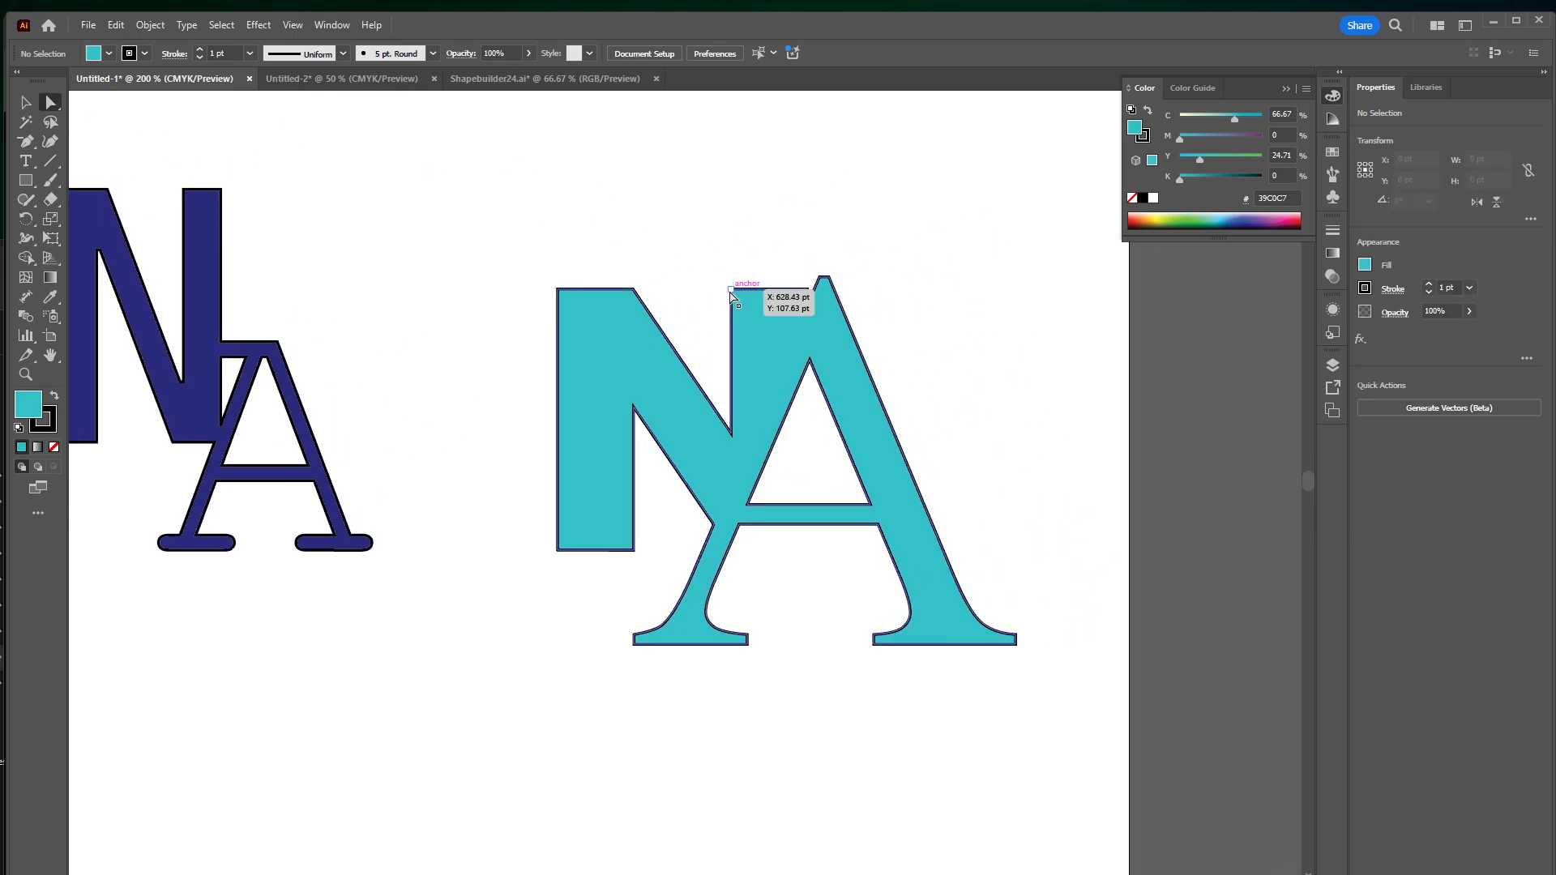
pyautogui.hotkey('ctrl', '+')
pyautogui.hotkey('ctrl', '+')
pyautogui.hotkey('ctrl', '+')
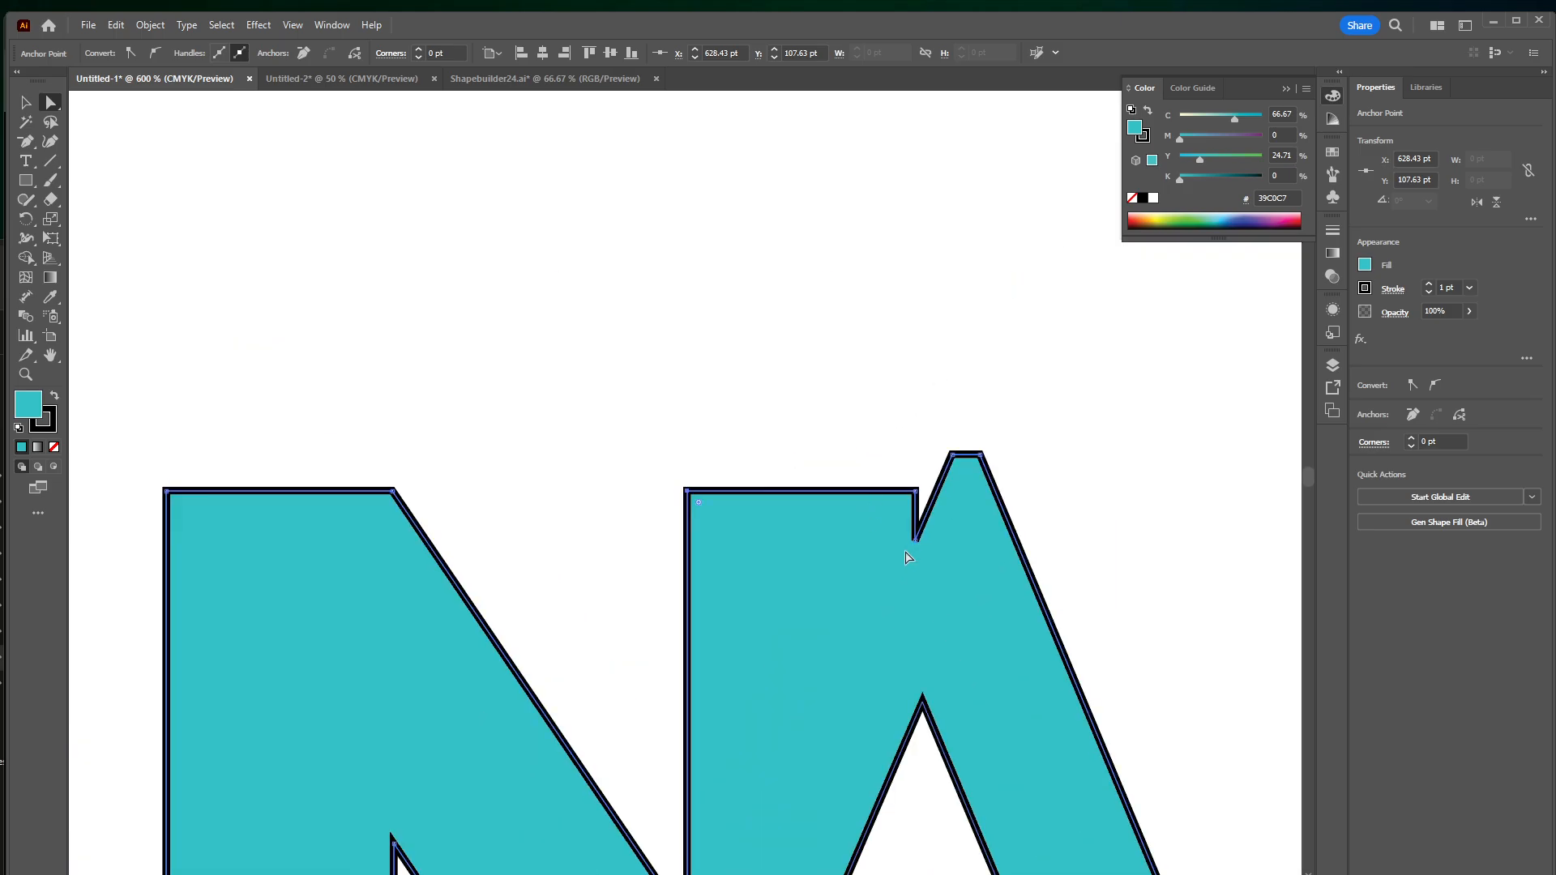
pyautogui.click(915, 541)
pyautogui.moveTo(918, 542); pyautogui.dragTo(938, 493)
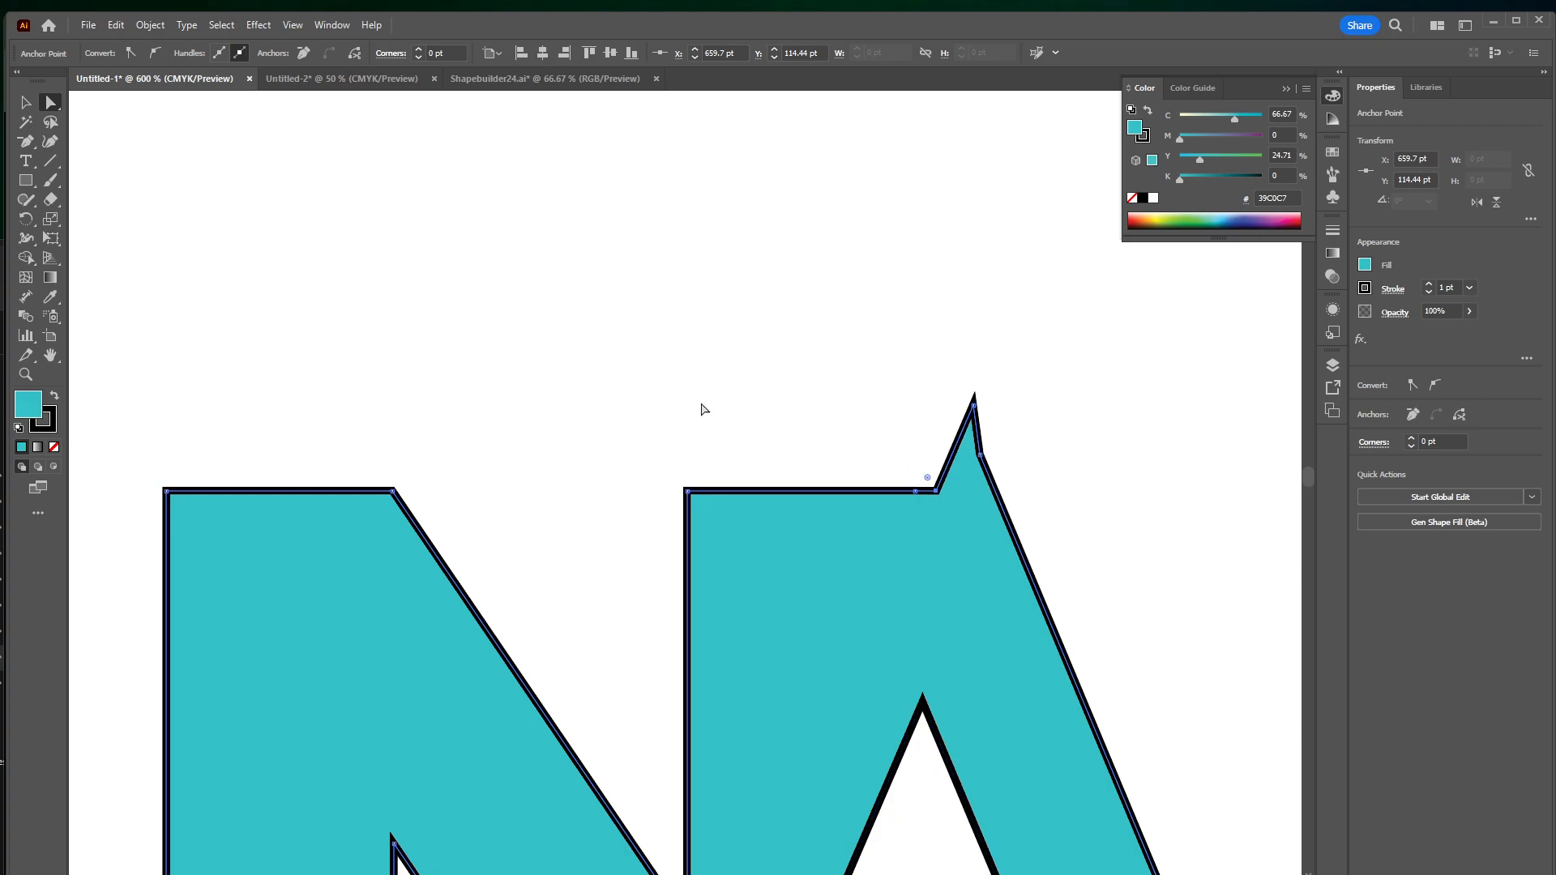
# Delete the surplus anchor points at the former notch and at the spike on the A's apex
pyautogui.click(28, 143)
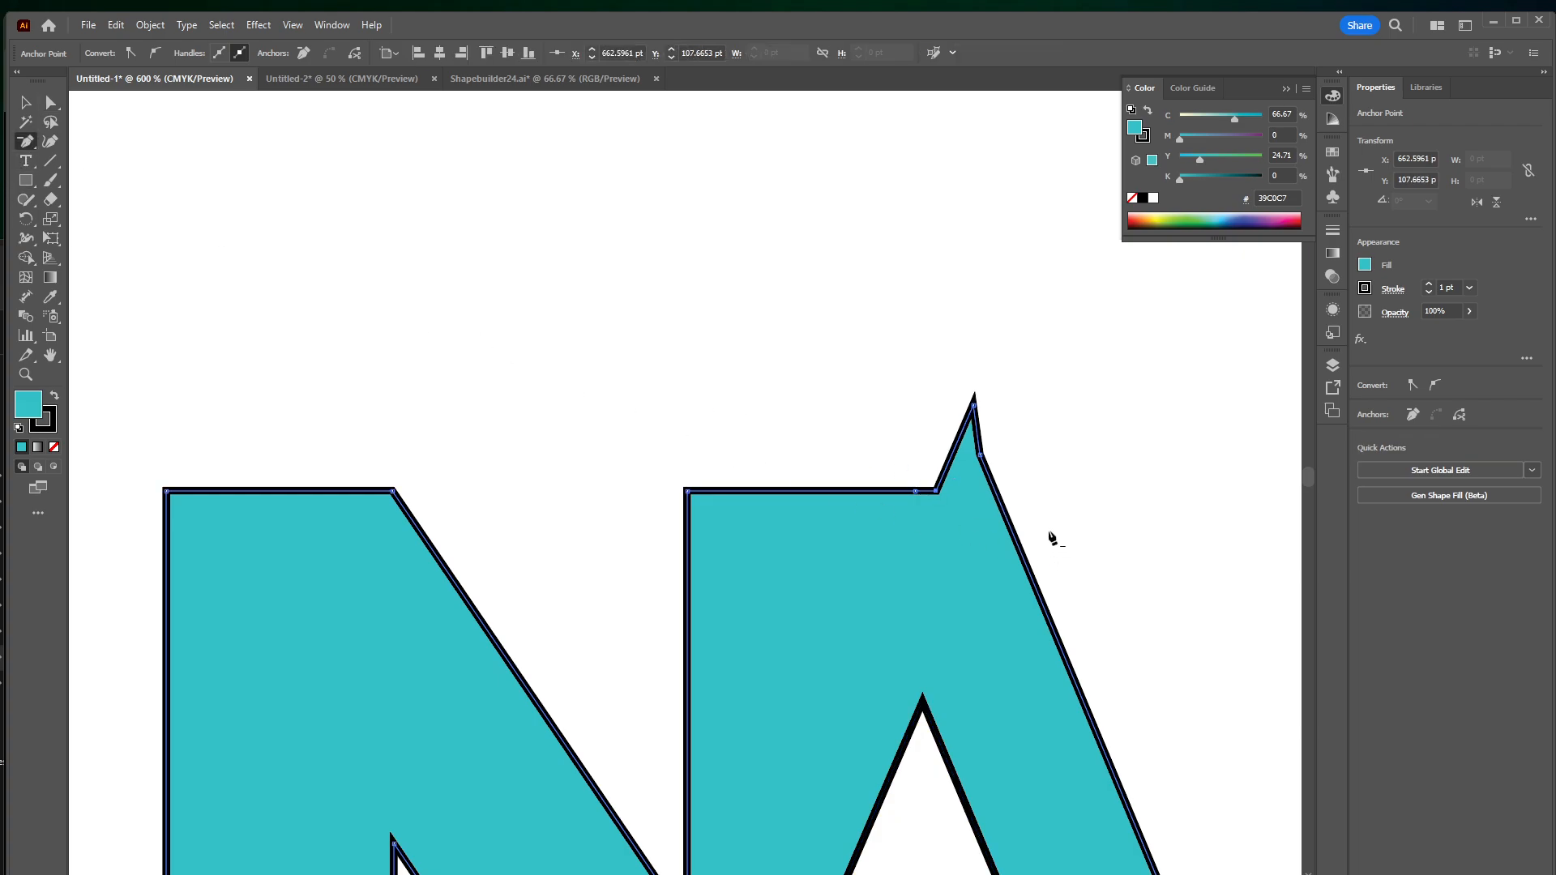
pyautogui.moveTo(26, 143); pyautogui.dragTo(133, 178)
pyautogui.click(936, 490)
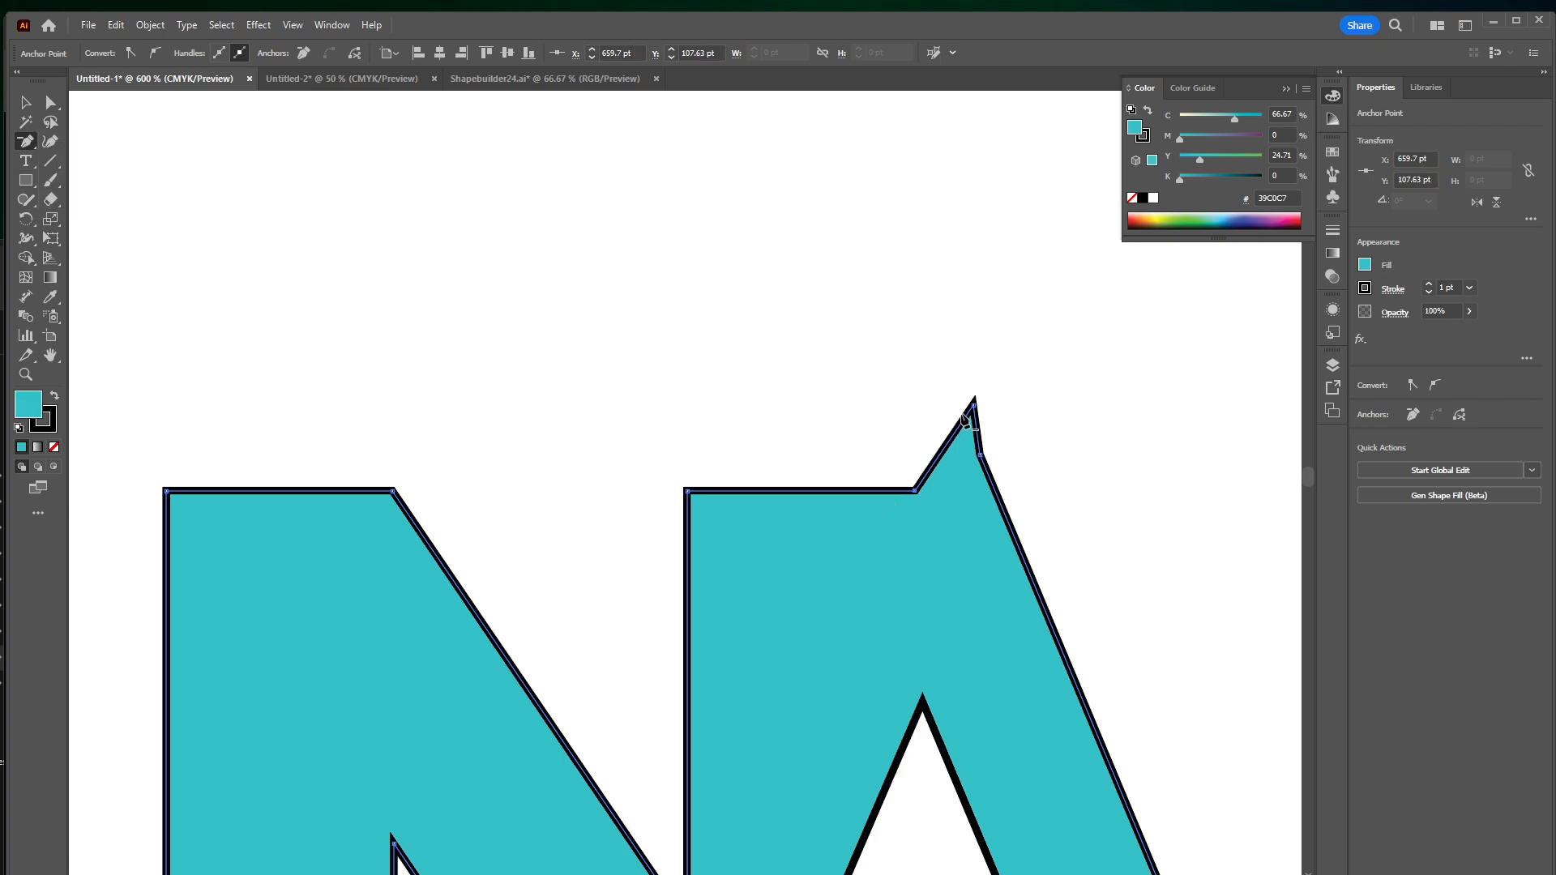
pyautogui.click(973, 402)
# Lower the A's remaining apex corner to line up with the N's top edge, and deselect the shape
pyautogui.click(50, 102)
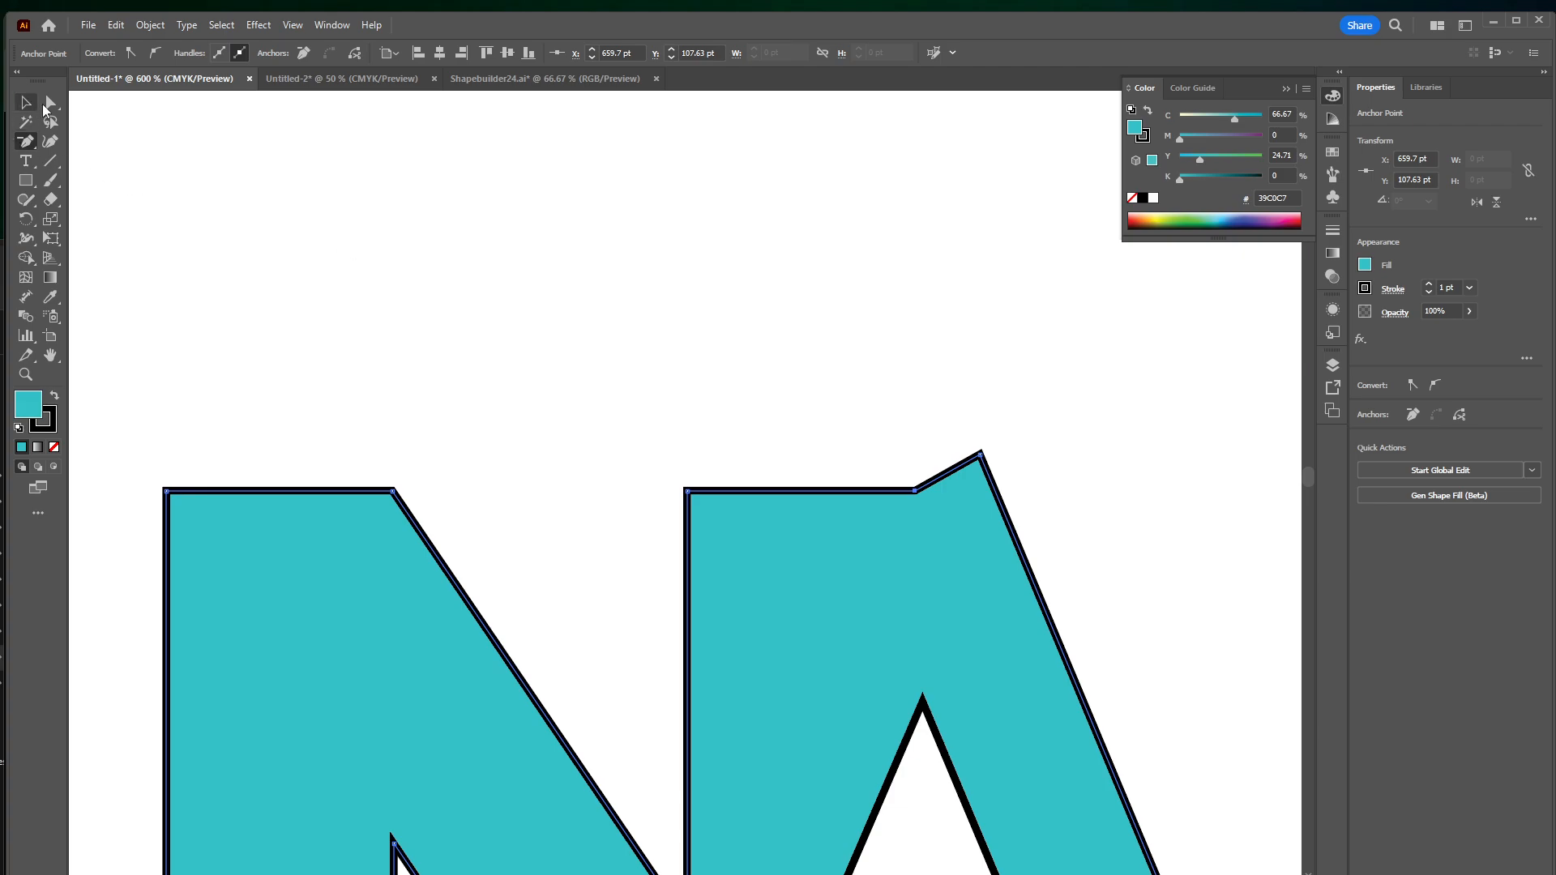
pyautogui.moveTo(981, 454); pyautogui.dragTo(995, 489)
pyautogui.click(1214, 597)
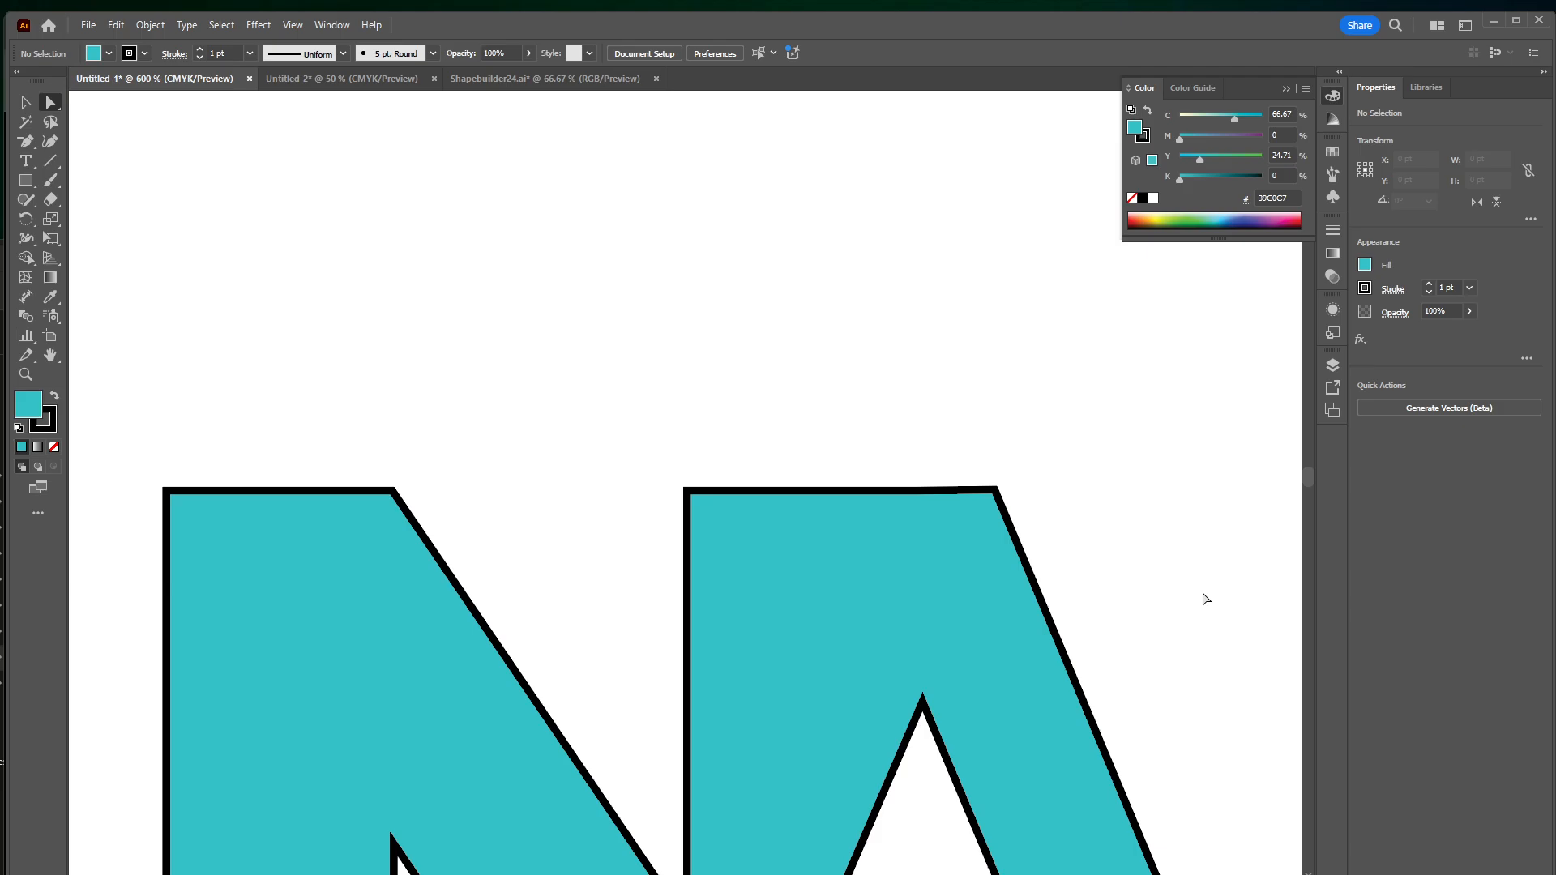
# Make the hidden scripty layer visible on the artboard
pyautogui.hotkey('ctrl', '-')
pyautogui.hotkey('ctrl', '-')
pyautogui.hotkey('ctrl', '-')
pyautogui.moveTo(1000, 517); pyautogui.dragTo(1085, 350)
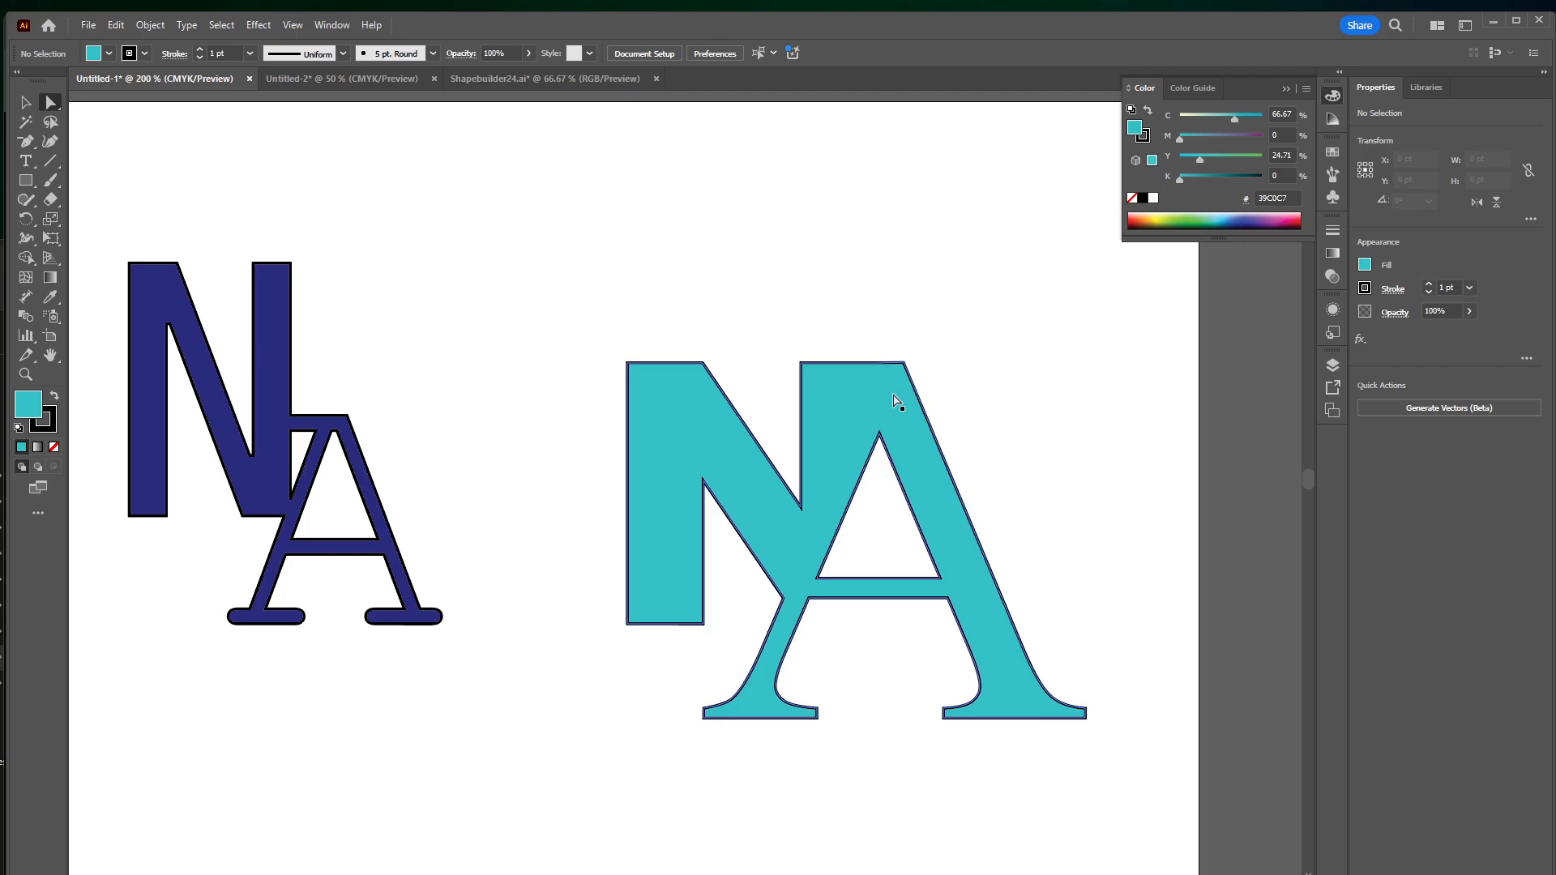
pyautogui.moveTo(739, 371); pyautogui.dragTo(923, 271)
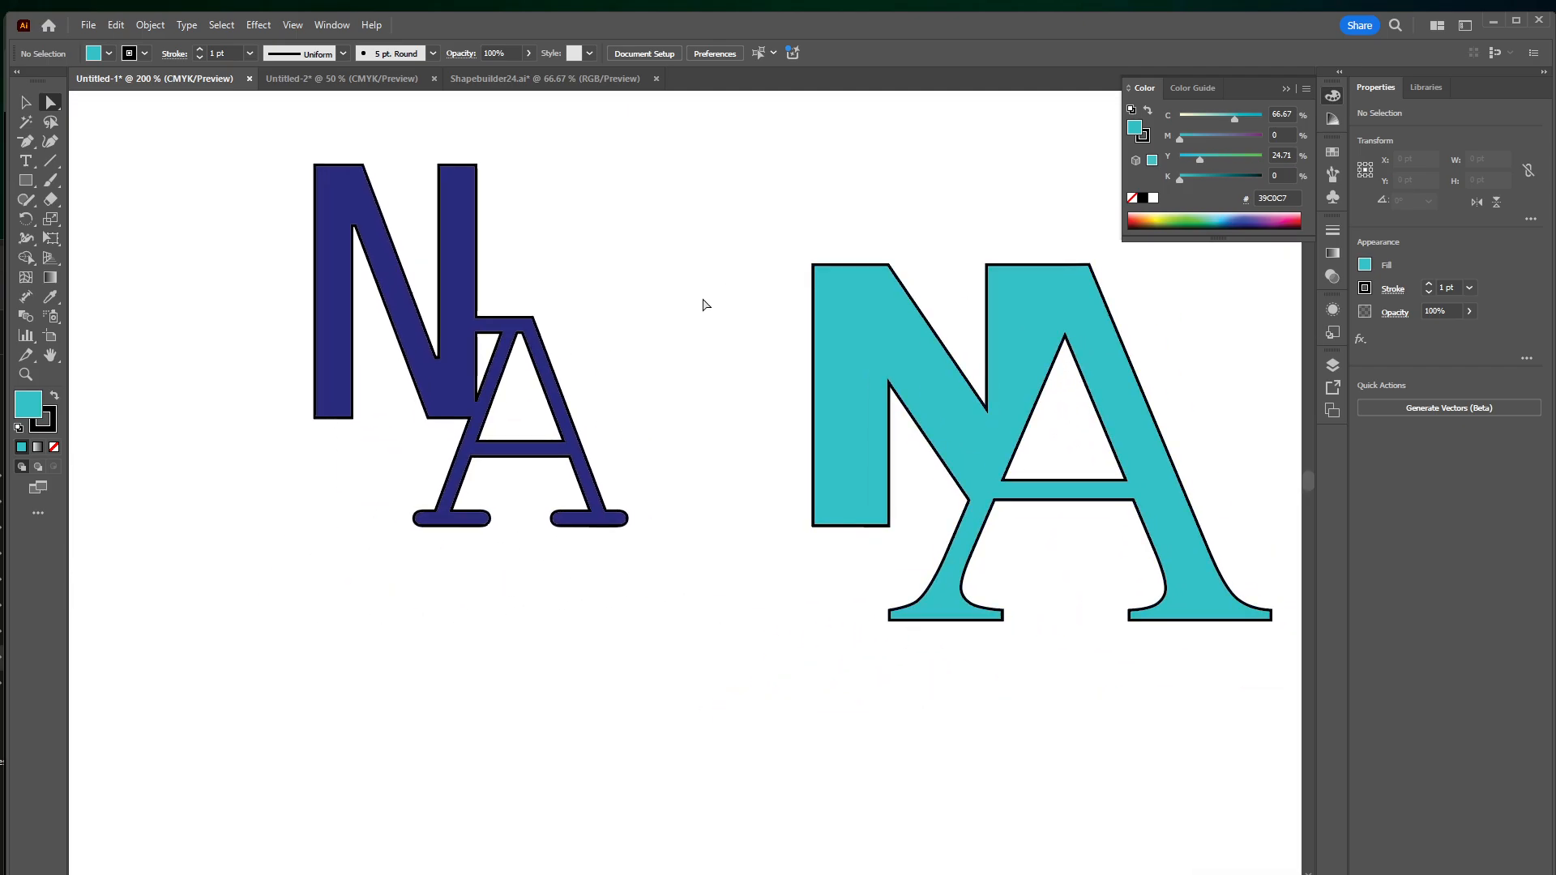
pyautogui.hotkey('ctrl', '-')
pyautogui.hotkey('ctrl', '-')
pyautogui.hotkey('ctrl', '-')
pyautogui.moveTo(682, 509); pyautogui.dragTo(698, 449)
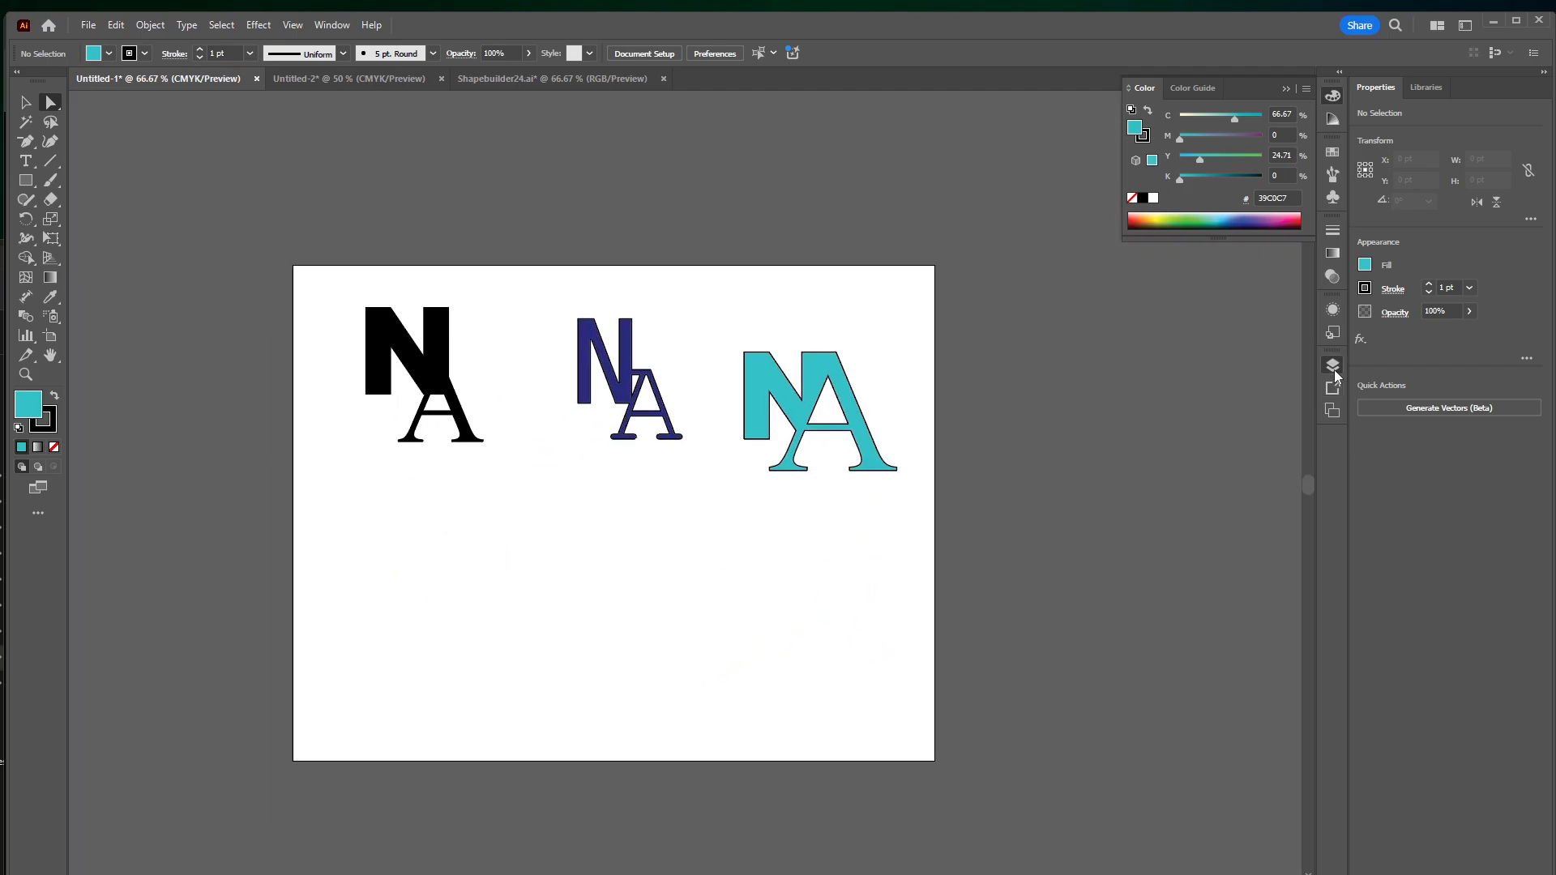
pyautogui.click(1333, 366)
pyautogui.click(1133, 411)
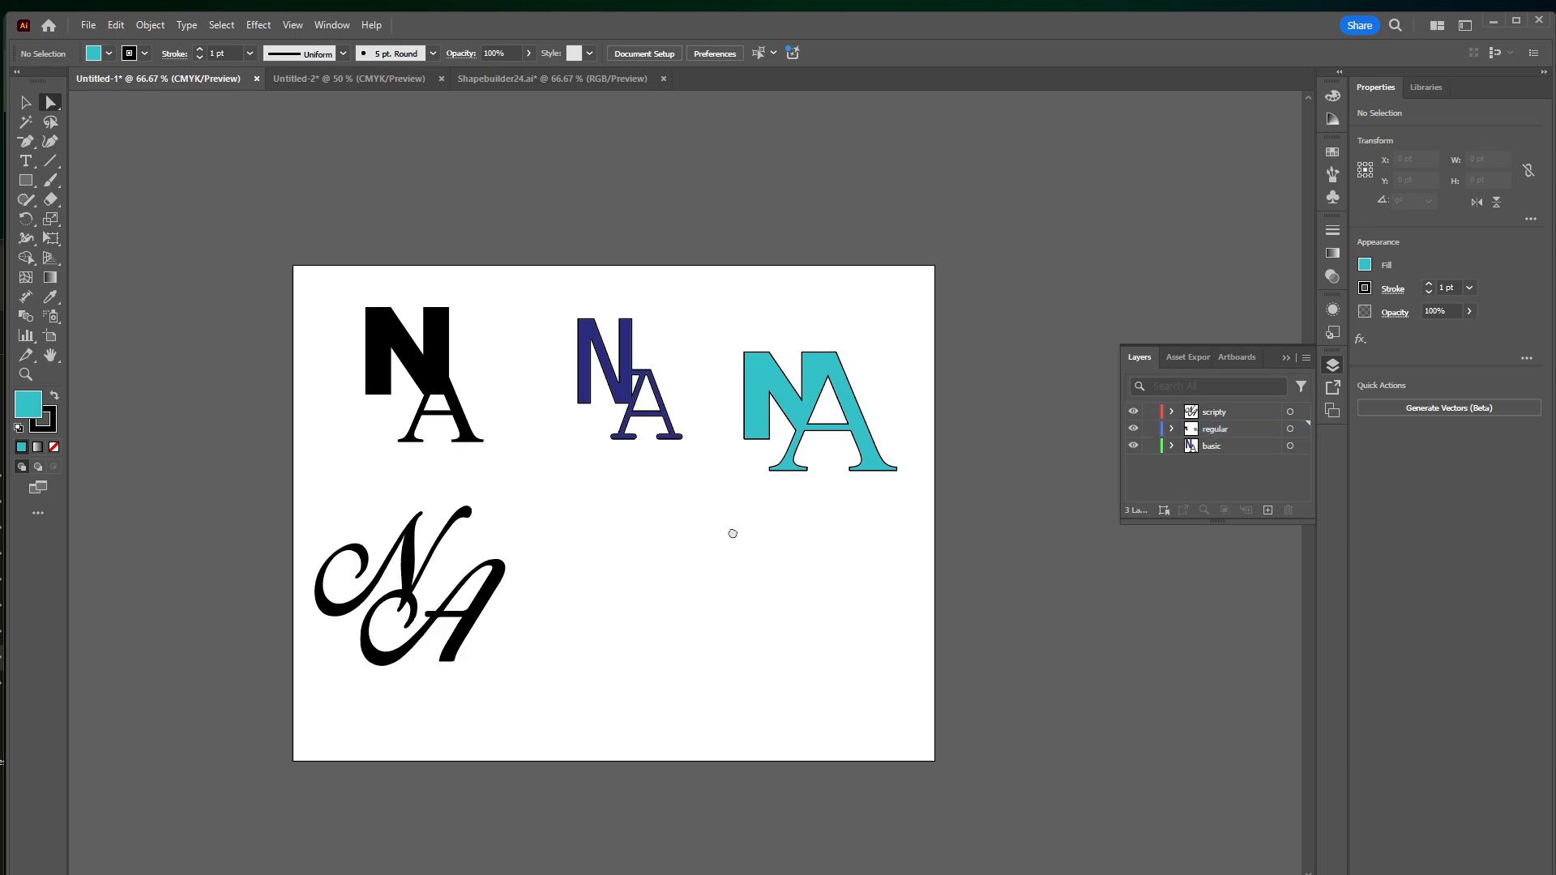
# Select the script N and A and swap fill and stroke so both have a black stroke and no fill
pyautogui.moveTo(733, 533); pyautogui.dragTo(1010, 452)
pyautogui.hotkey('ctrl', '+')
pyautogui.hotkey('ctrl', '+')
pyautogui.hotkey('ctrl', '+')
pyautogui.moveTo(868, 469); pyautogui.dragTo(432, 316)
pyautogui.press('v')
pyautogui.click(746, 575)
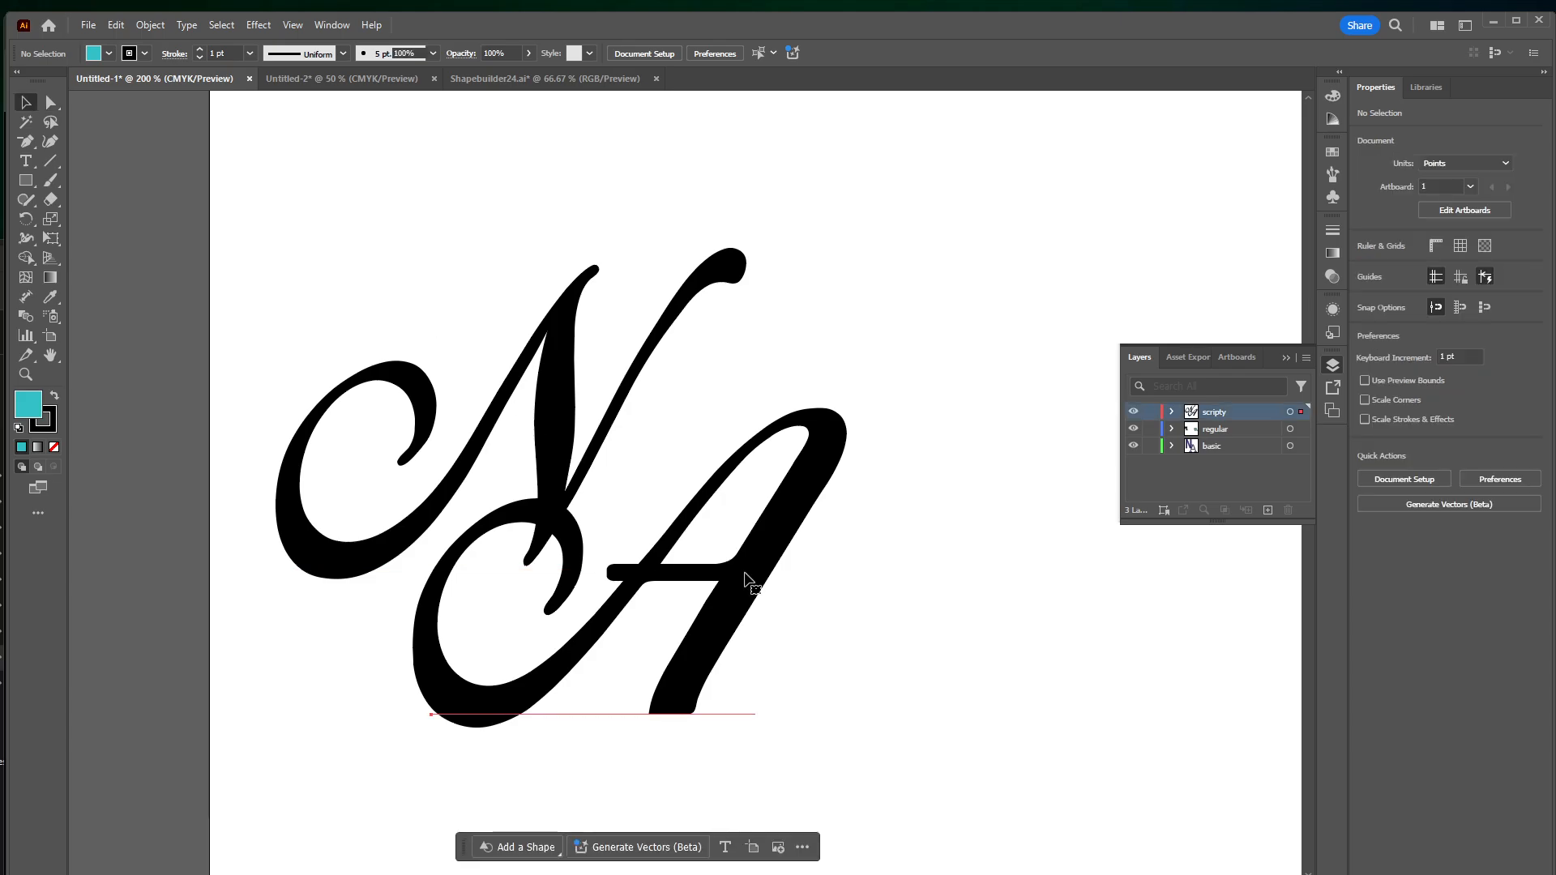
pyautogui.keyDown('shift'); pyautogui.click(585, 451); pyautogui.keyUp('shift')
pyautogui.click(55, 395)
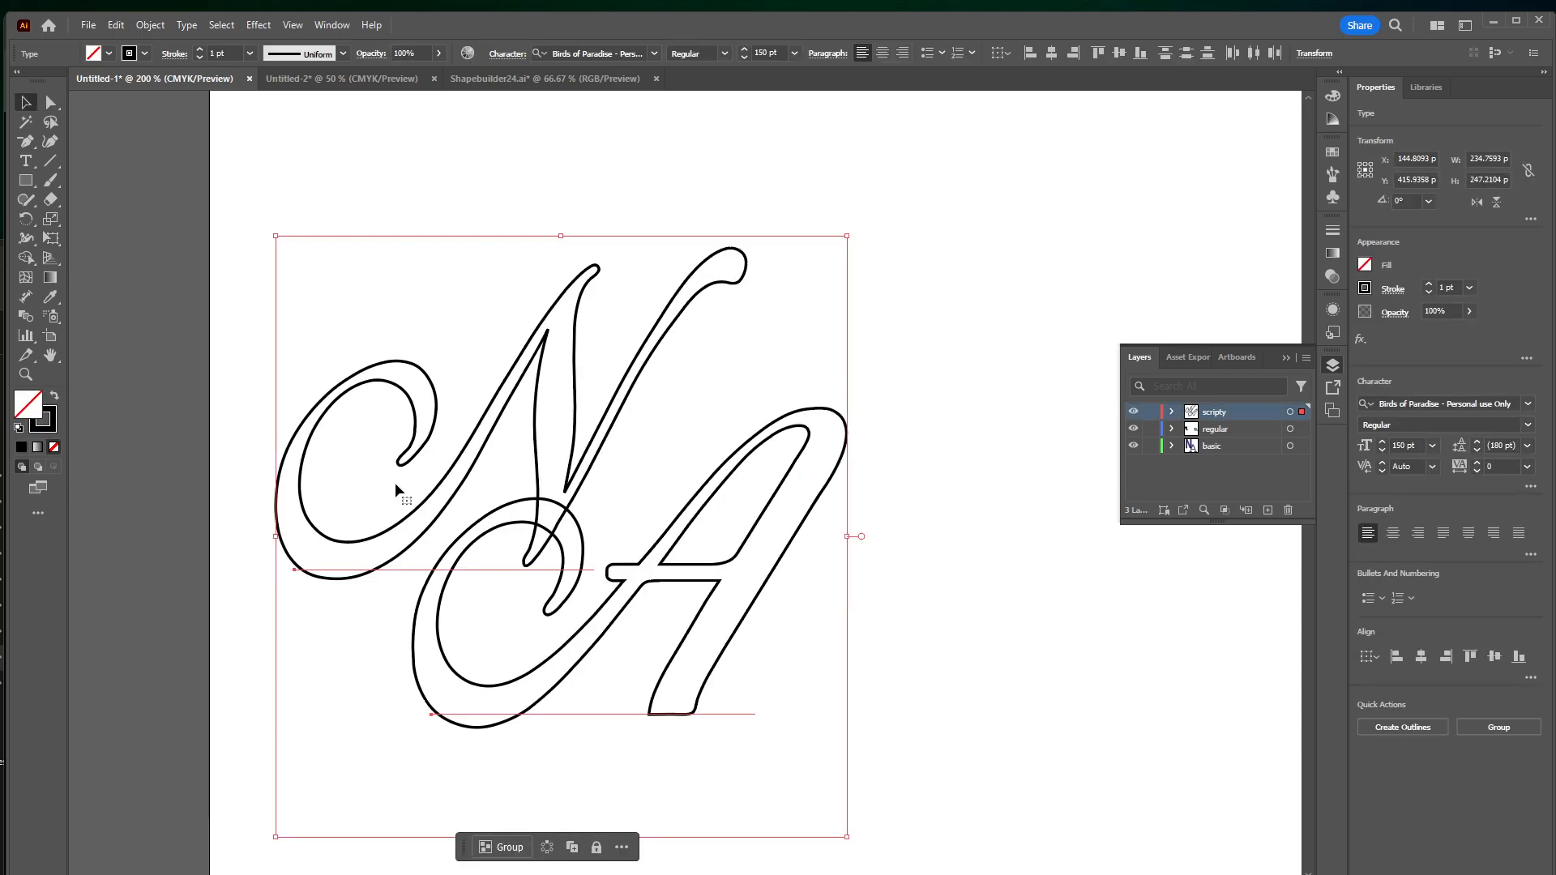
pyautogui.click(740, 552)
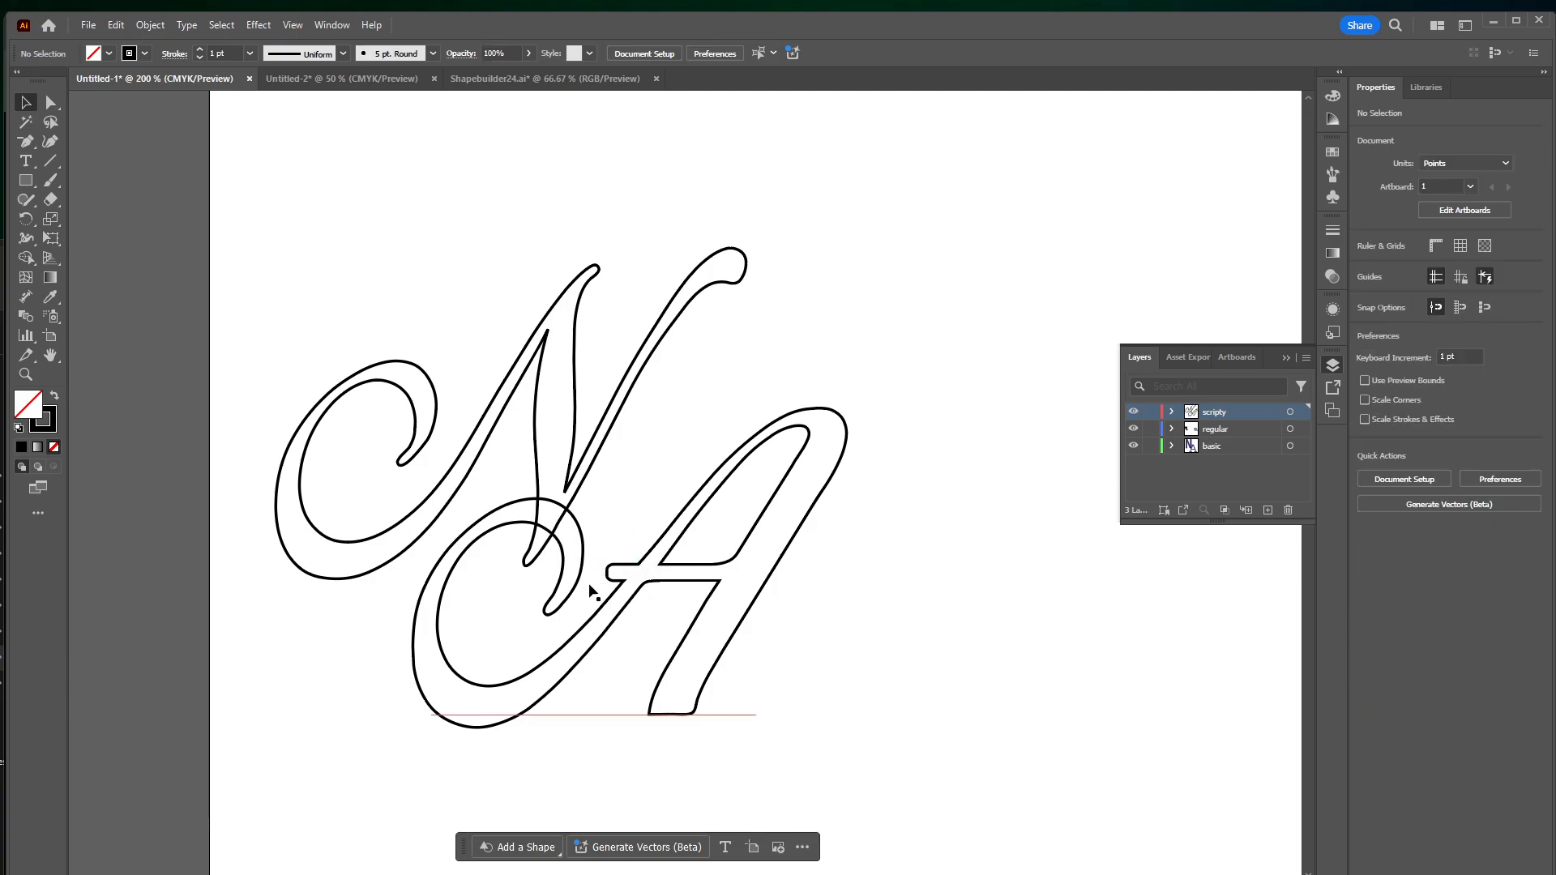
# Move the script A down and left and the N to the right so the N's swash crosses the A's apex
pyautogui.moveTo(621, 572); pyautogui.dragTo(536, 645)
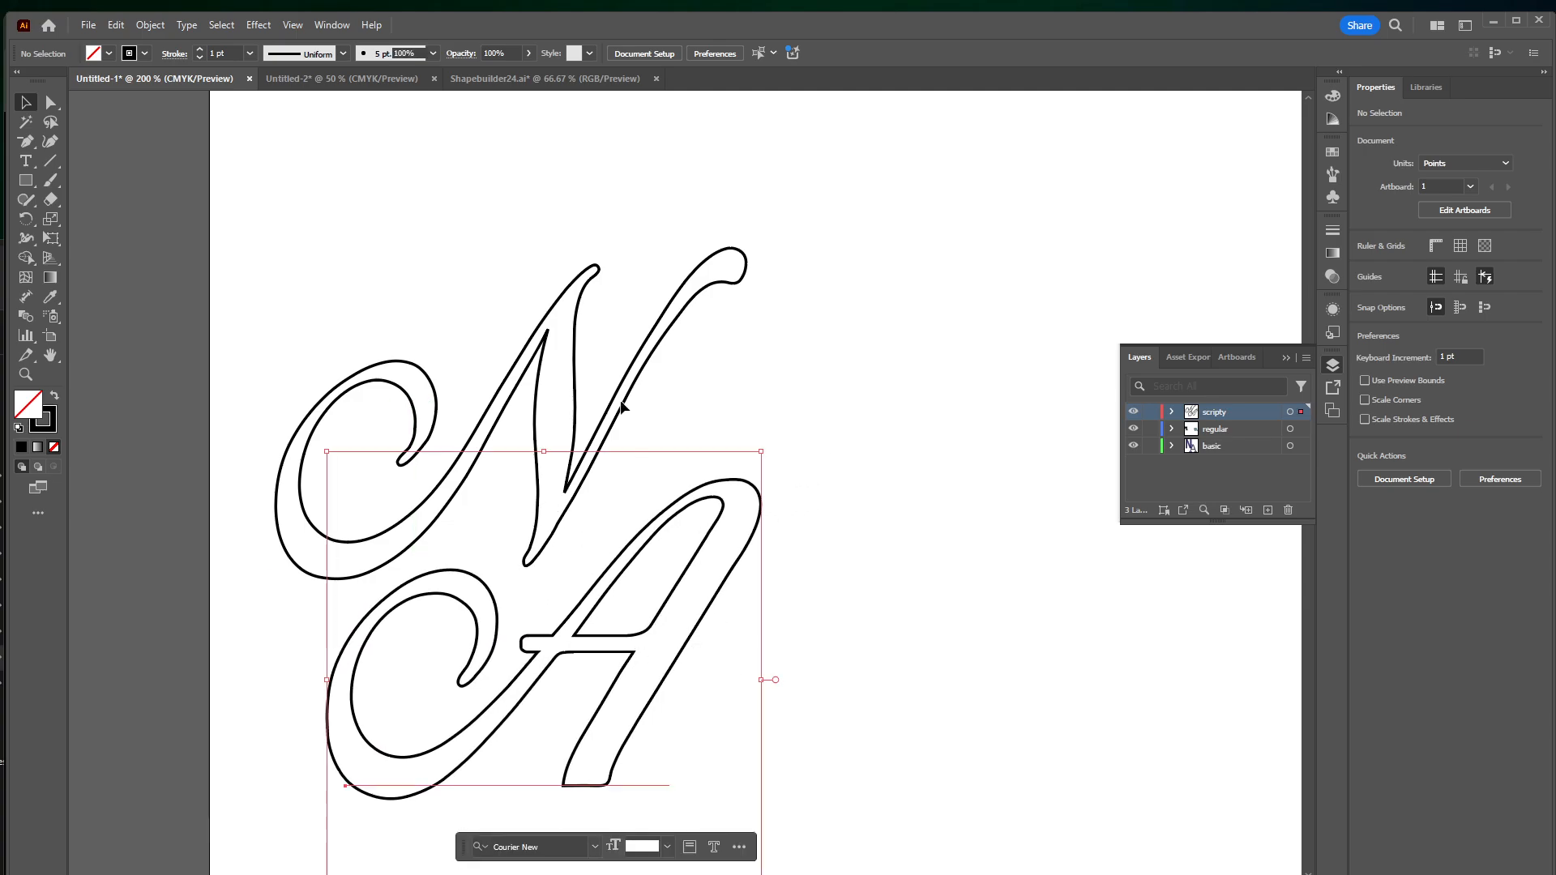
pyautogui.moveTo(574, 462); pyautogui.dragTo(610, 481)
pyautogui.moveTo(472, 470); pyautogui.dragTo(741, 483)
# Select both script letters and convert them to outlines
pyautogui.moveTo(388, 349); pyautogui.dragTo(818, 638)
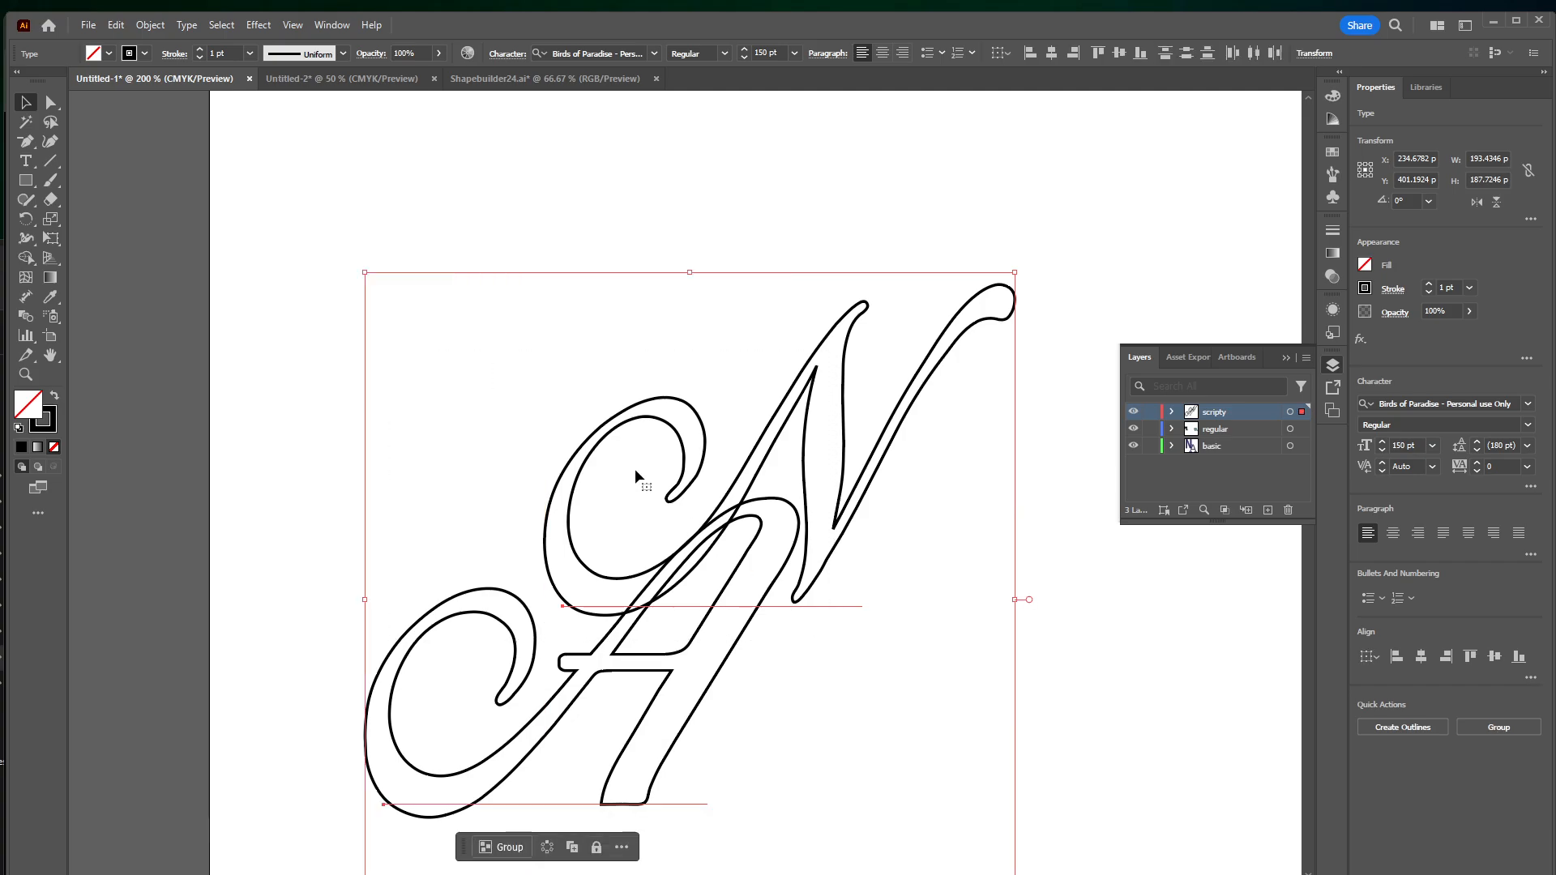
pyautogui.click(187, 25)
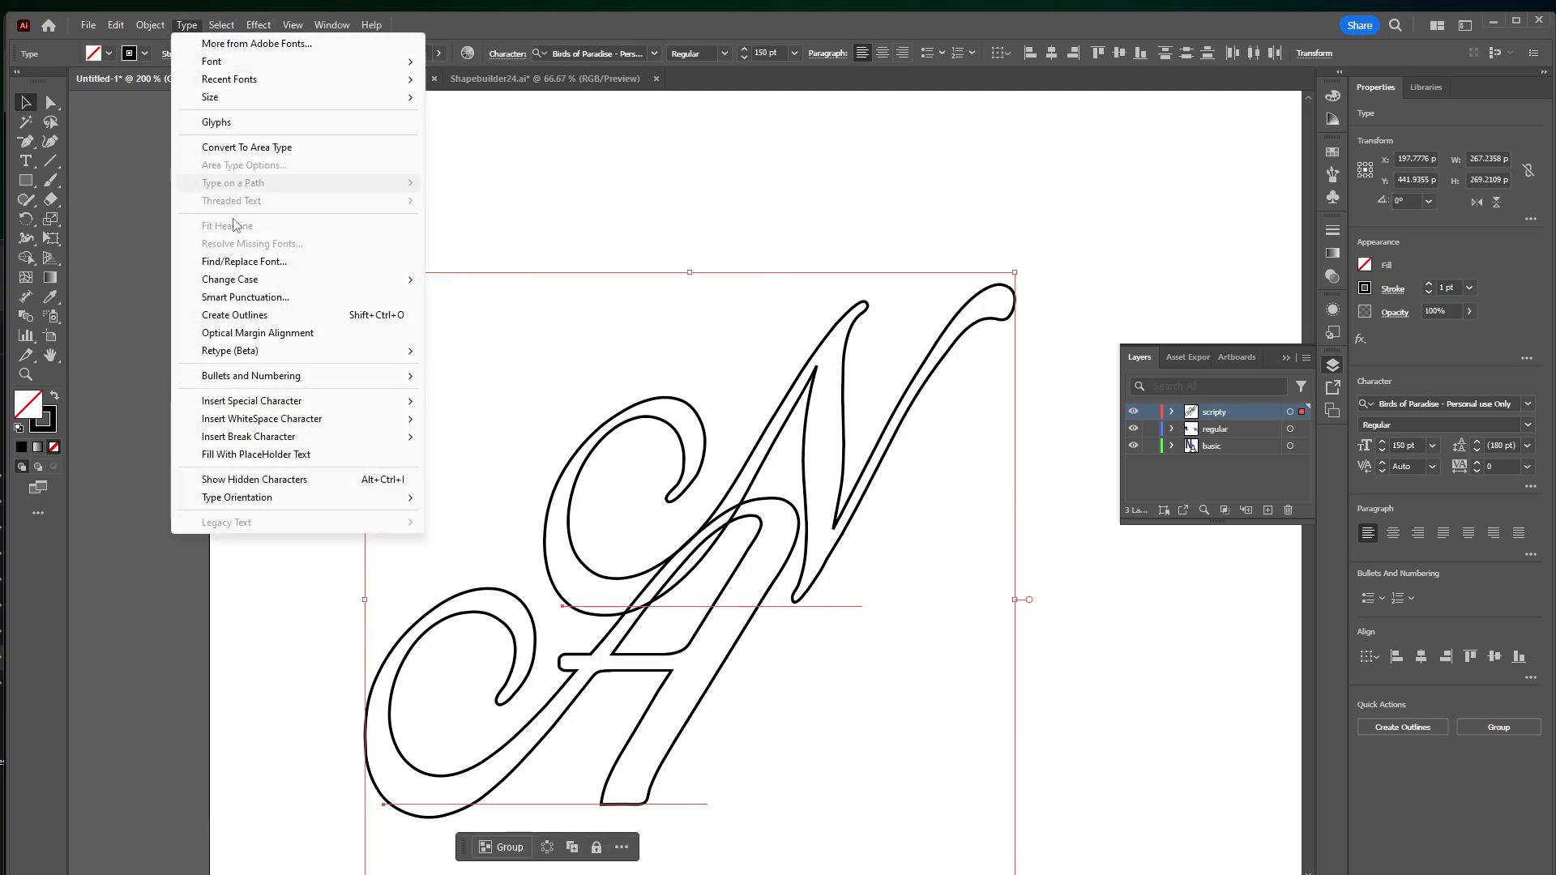
pyautogui.click(266, 314)
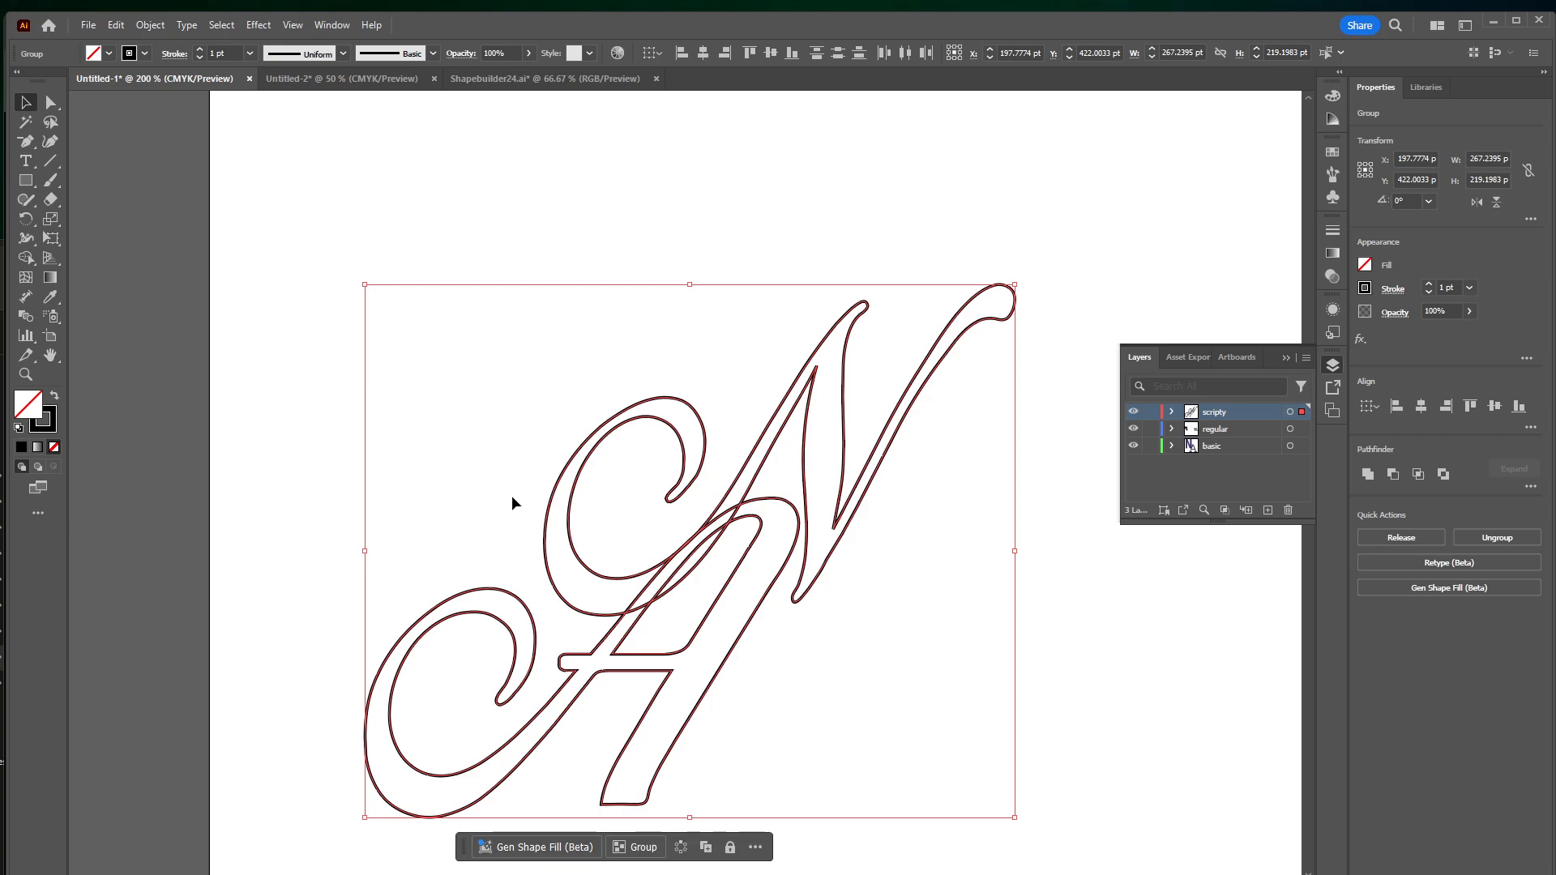
# Merge the overlapping pieces where the N's swash crosses the A using the Shape Builder tool
pyautogui.hotkey('shift', 'm')
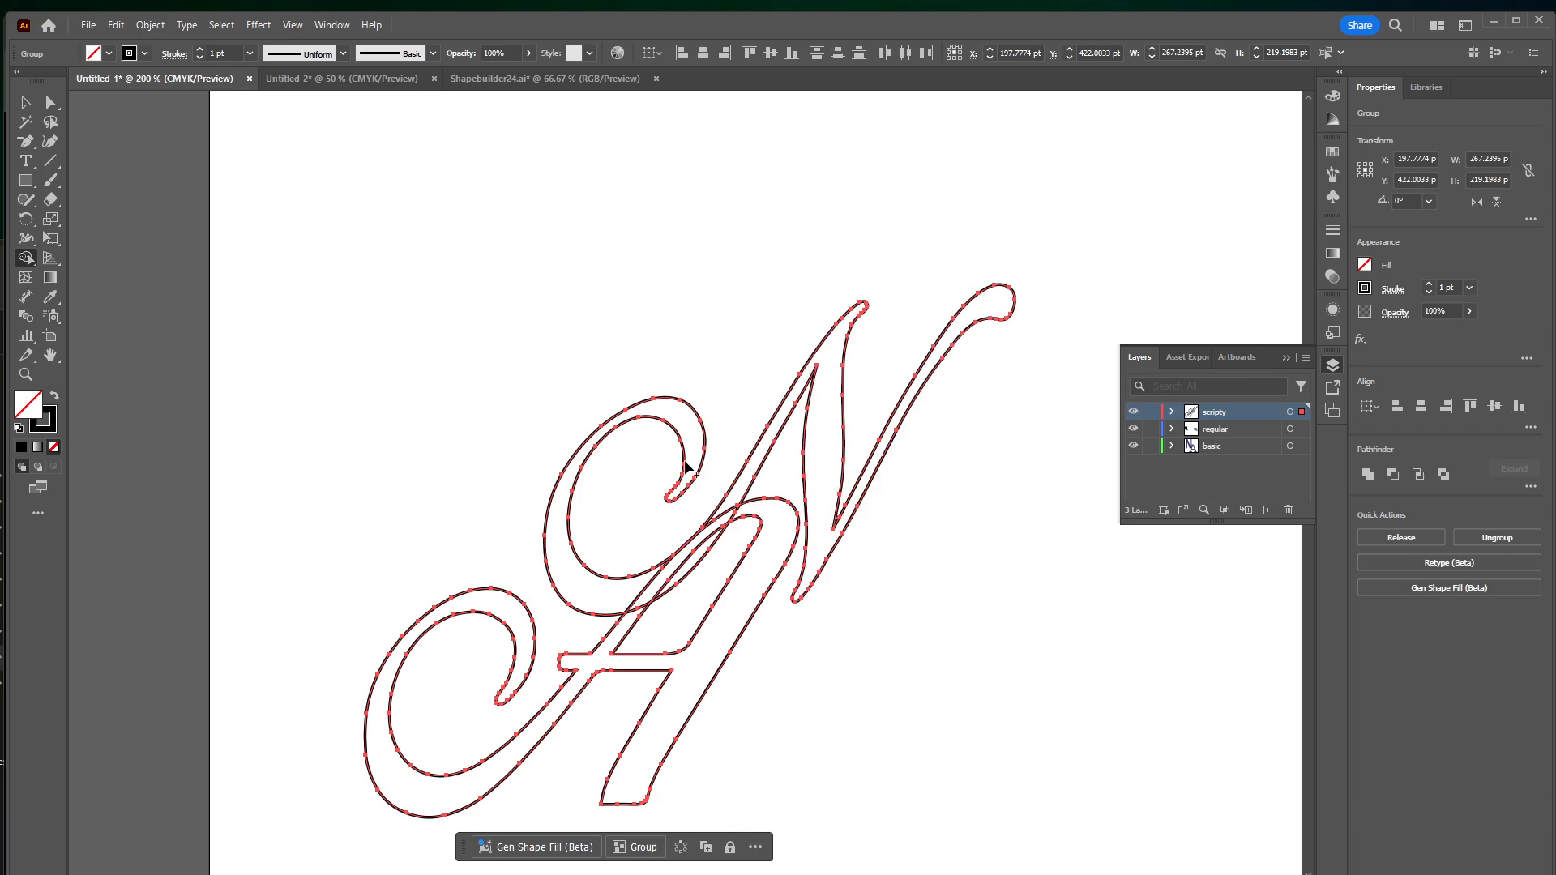
pyautogui.moveTo(734, 500)
pyautogui.mouseDown()
pyautogui.moveTo(676, 570)
pyautogui.moveTo(597, 588)
pyautogui.moveTo(646, 598)
pyautogui.moveTo(626, 623)
pyautogui.mouseUp()
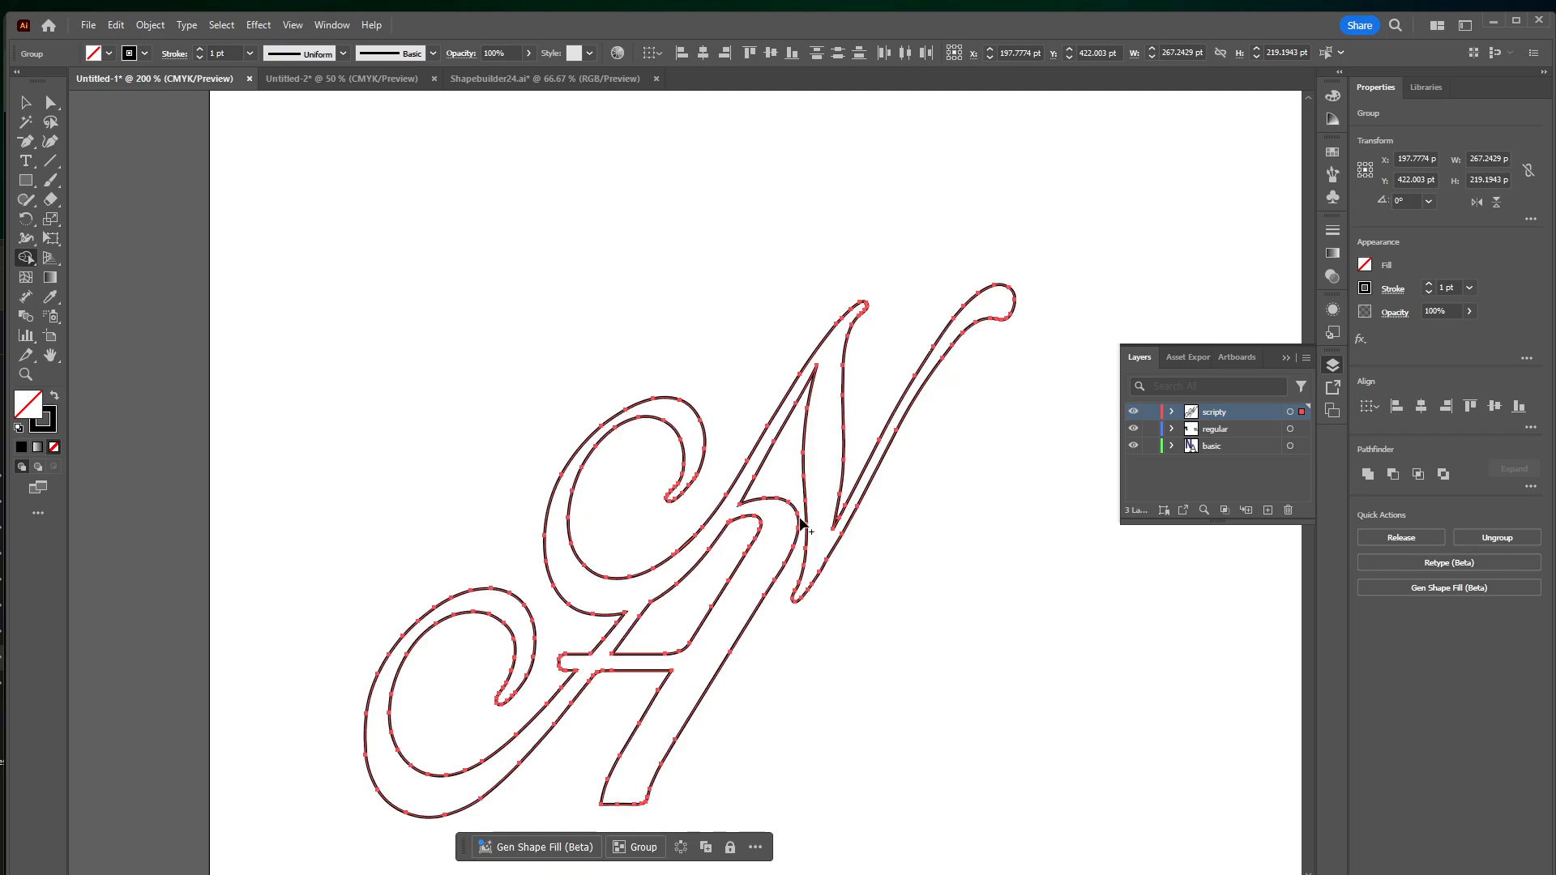
pyautogui.press('v')
# Fill the merged script logo with black and deselect it
pyautogui.moveTo(1009, 606); pyautogui.dragTo(1007, 530)
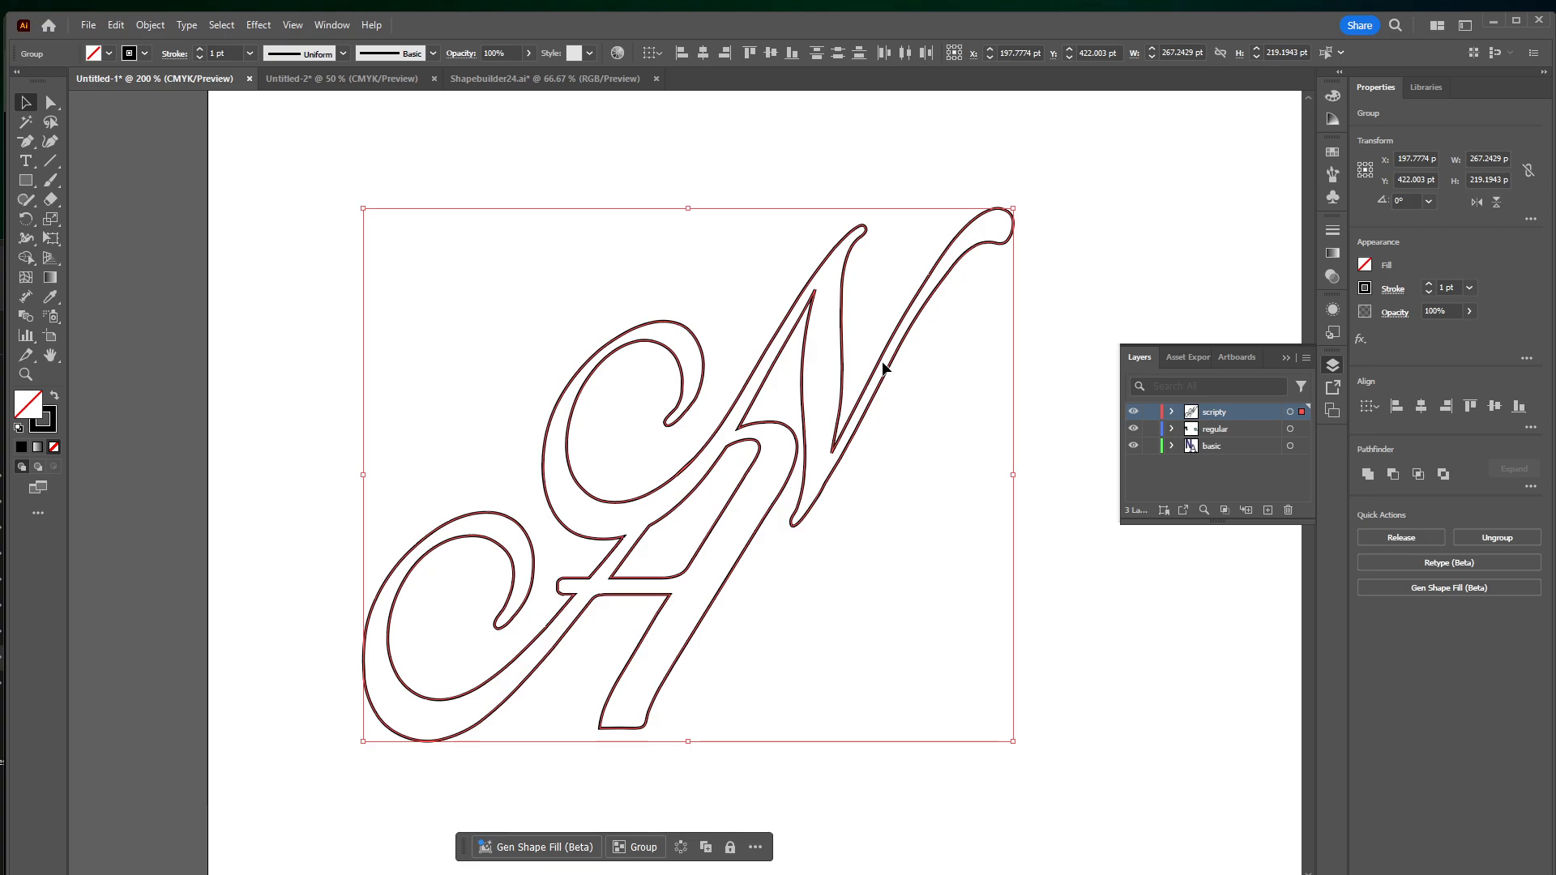
pyautogui.hscroll(2, 876, 486)
pyautogui.scroll(-1, 876, 486)
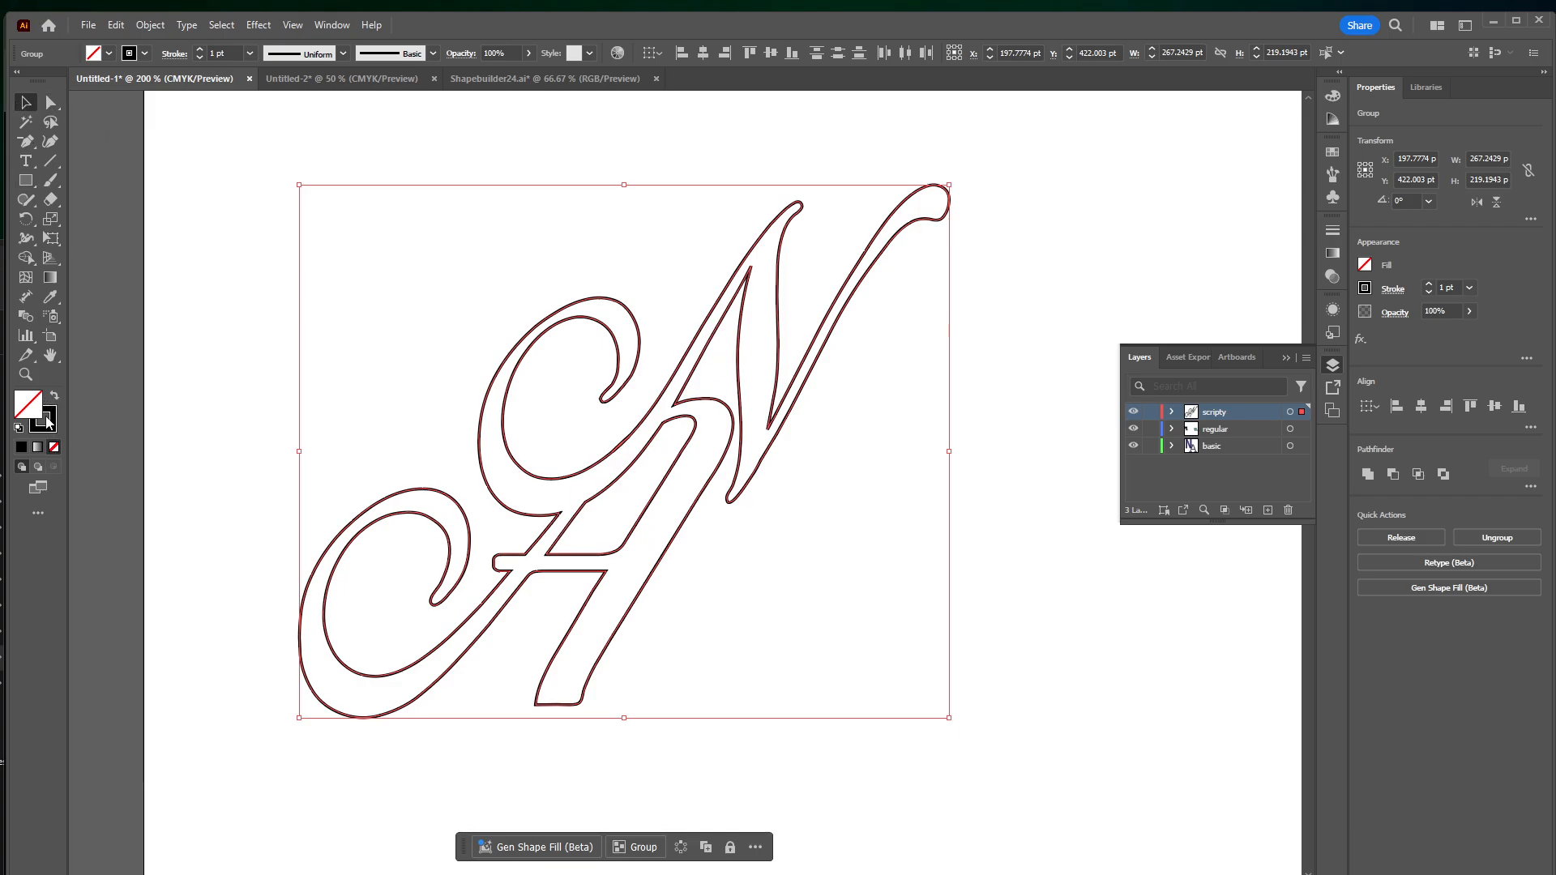
pyautogui.click(22, 447)
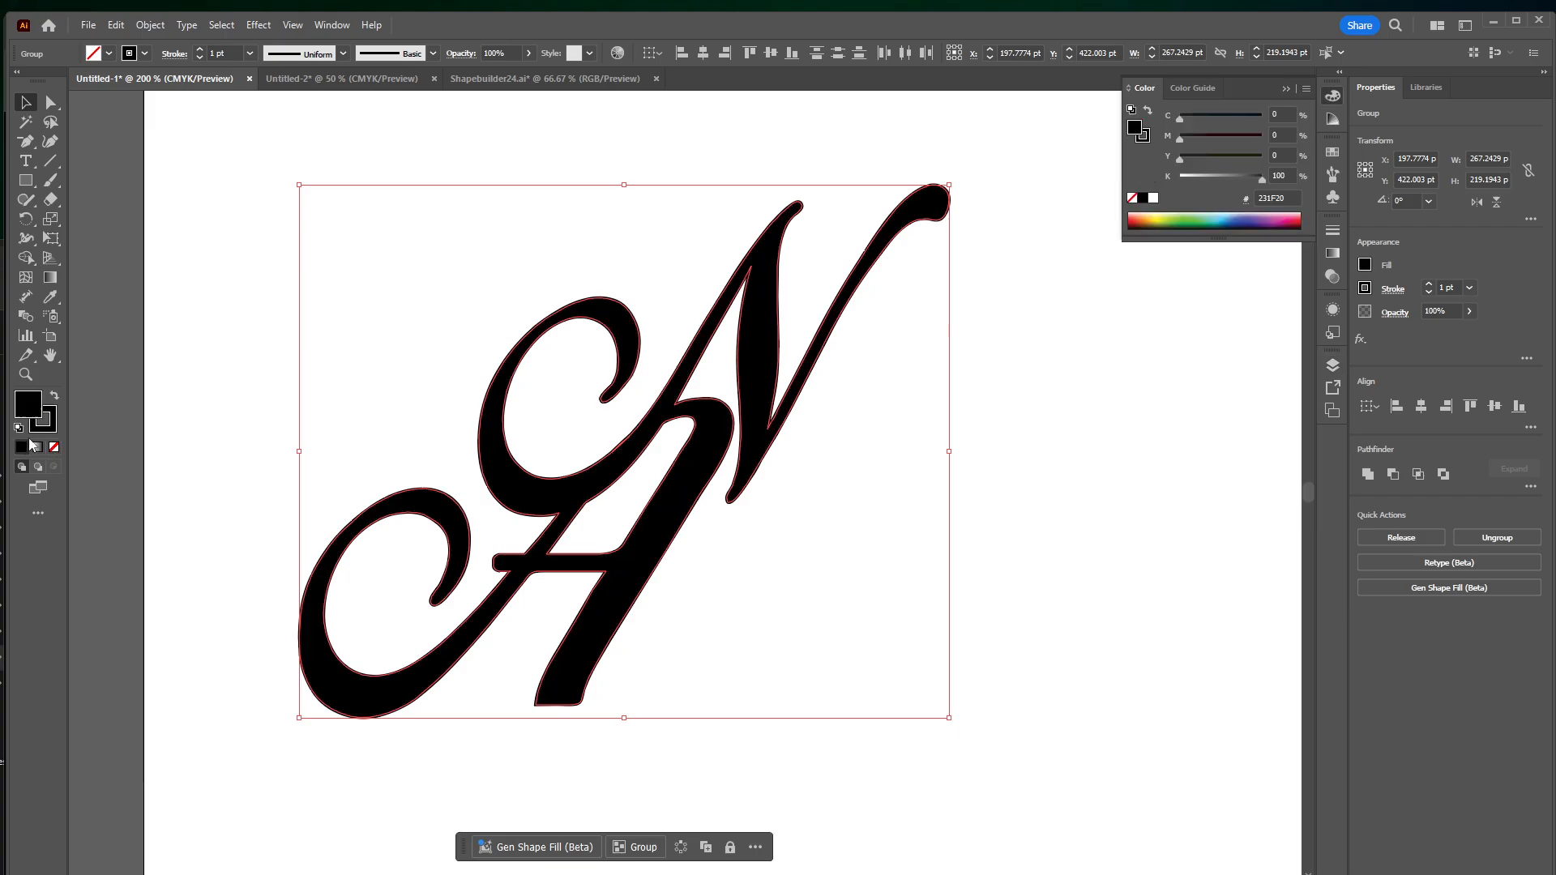
pyautogui.click(222, 349)
# Move the turquoise logo down into the artboard's lower right area and shift the script logo up and left
pyautogui.moveTo(931, 457); pyautogui.dragTo(899, 468)
pyautogui.hotkey('ctrl', '-')
pyautogui.hotkey('ctrl', '-')
pyautogui.hotkey('ctrl', '-')
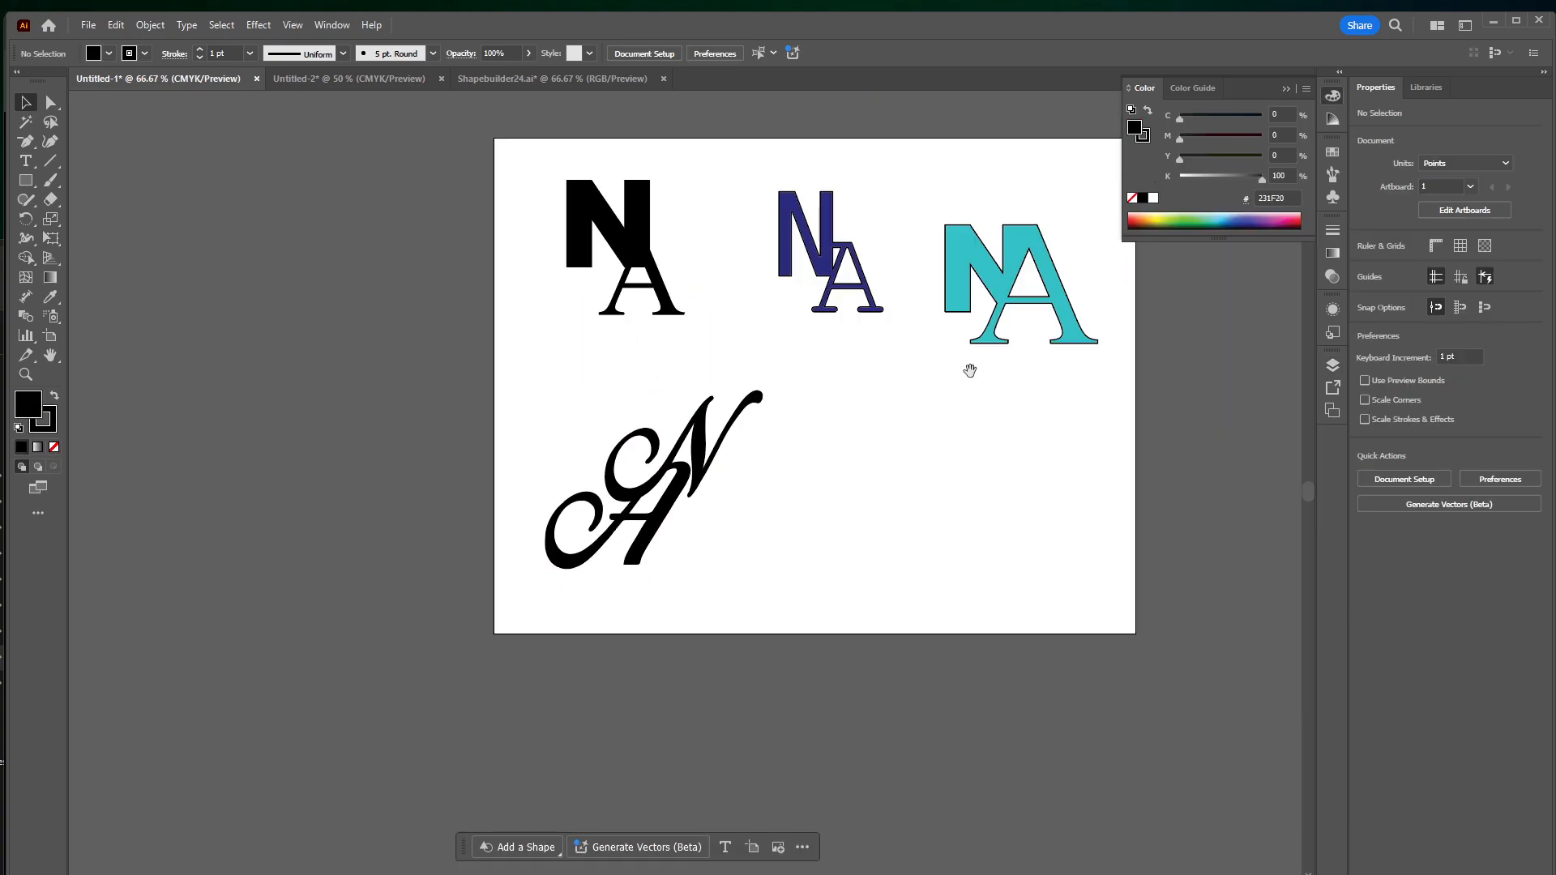
pyautogui.moveTo(970, 370); pyautogui.dragTo(926, 487)
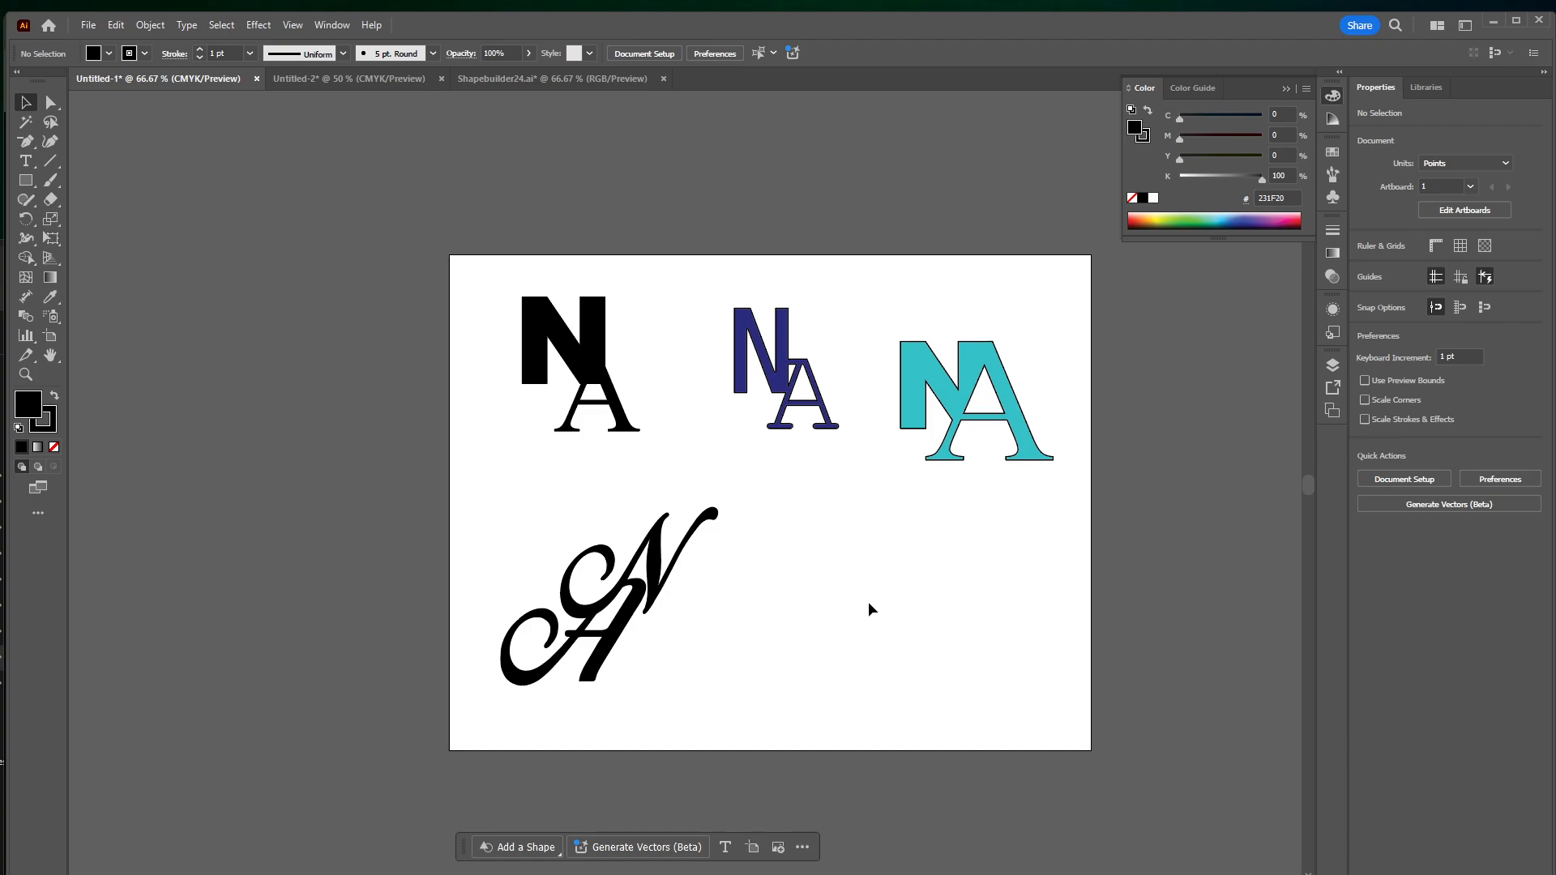
pyautogui.click(946, 400)
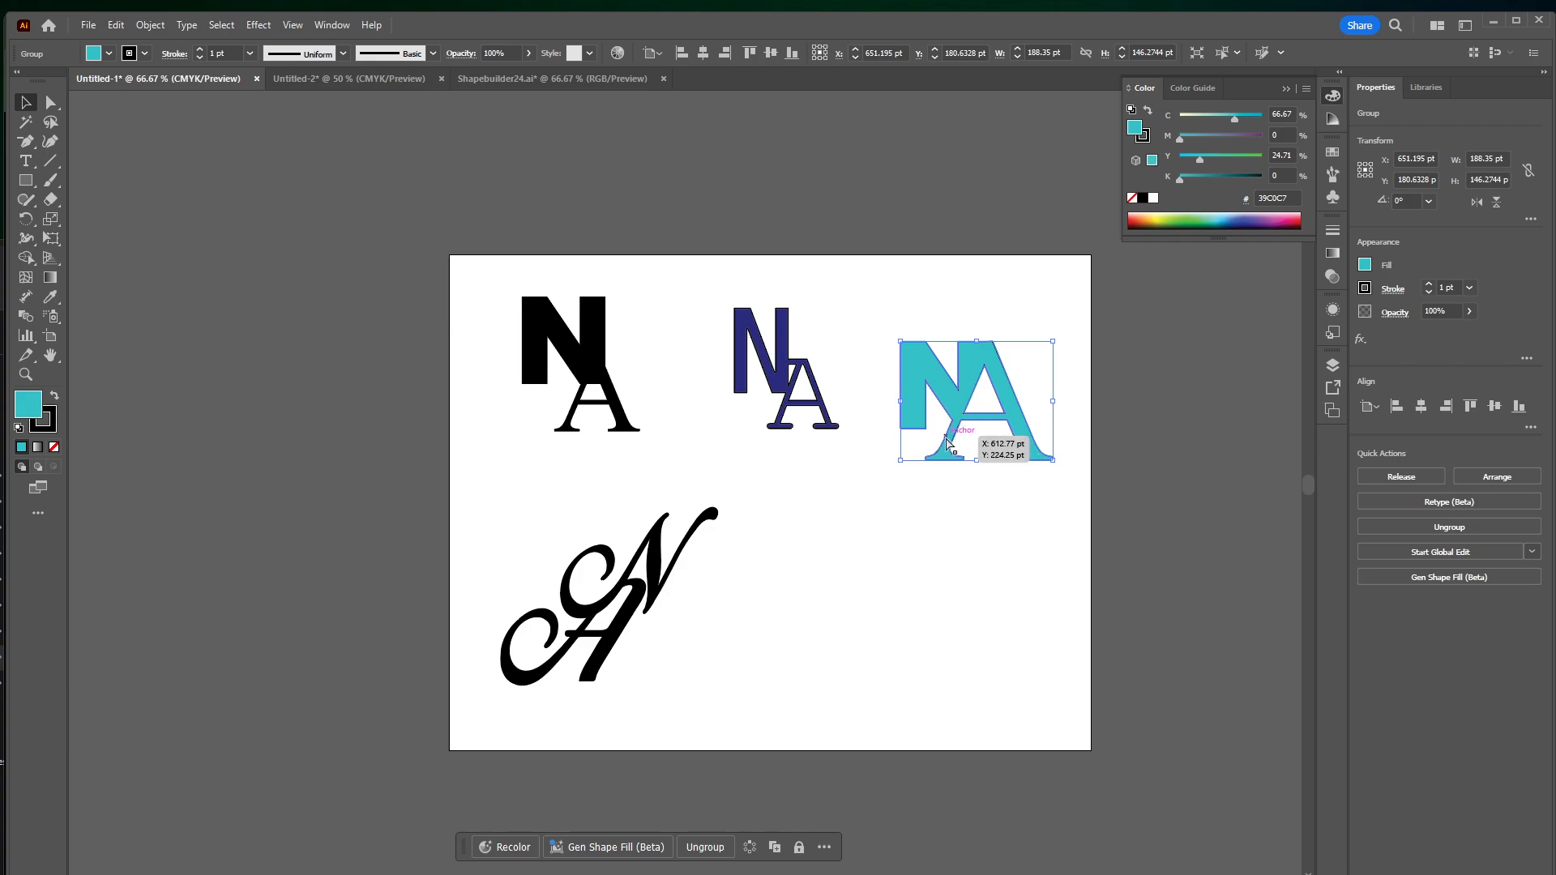
pyautogui.hotkey('ctrl', '=')
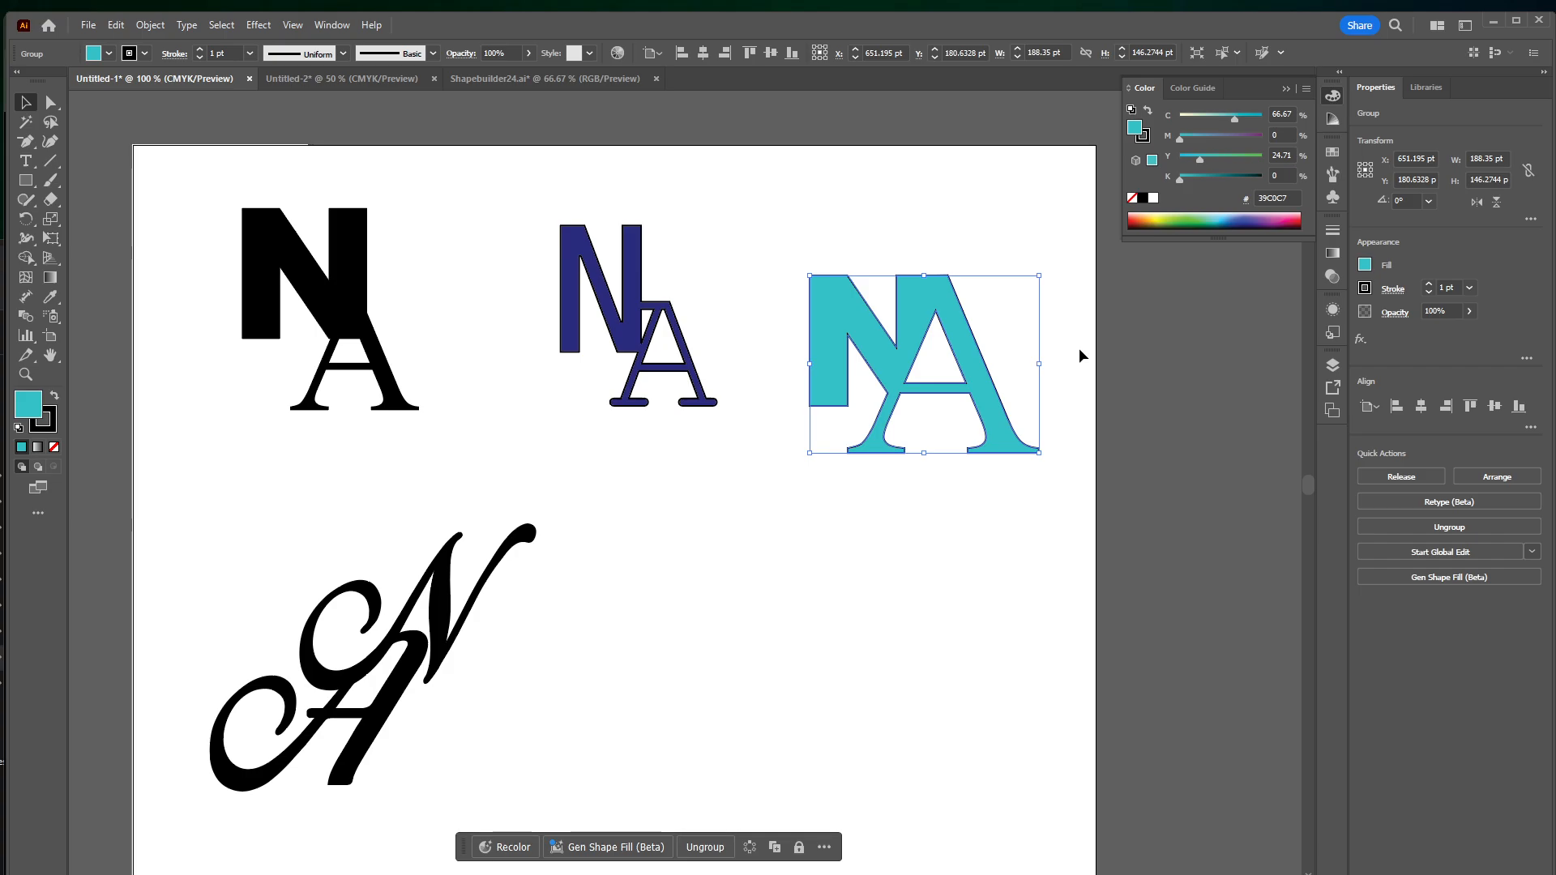
pyautogui.moveTo(889, 310); pyautogui.dragTo(852, 531)
pyautogui.moveTo(446, 636); pyautogui.dragTo(392, 595)
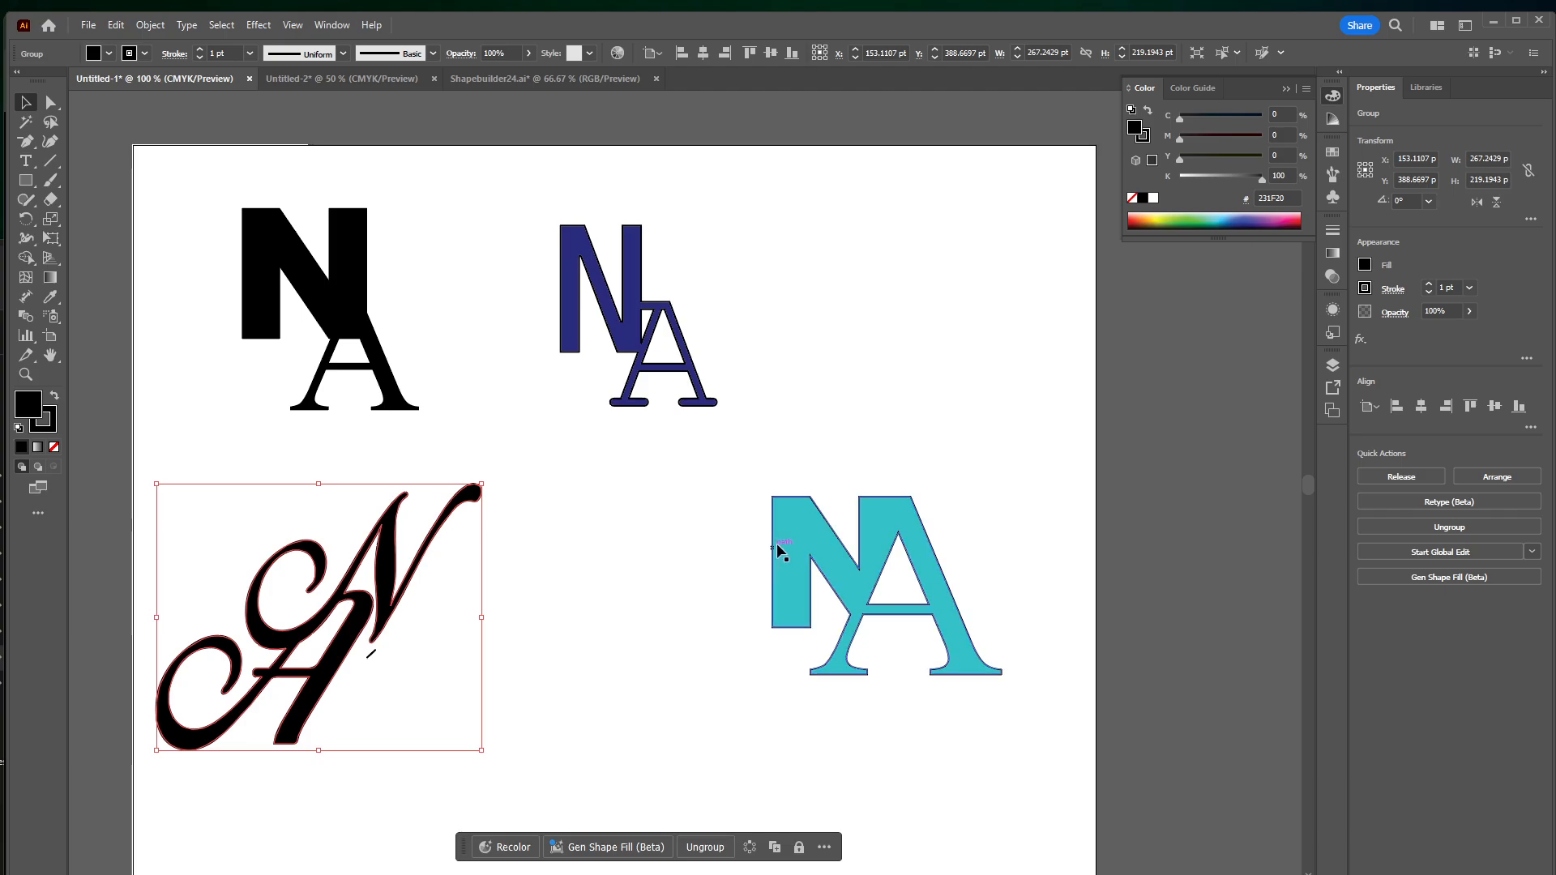
# Enlarge the turquoise logo to about 340 × 264 pt and place it to the right of the script logo
pyautogui.moveTo(779, 547); pyautogui.dragTo(708, 531)
pyautogui.moveTo(929, 658); pyautogui.dragTo(1102, 838)
pyautogui.moveTo(900, 584); pyautogui.dragTo(827, 585)
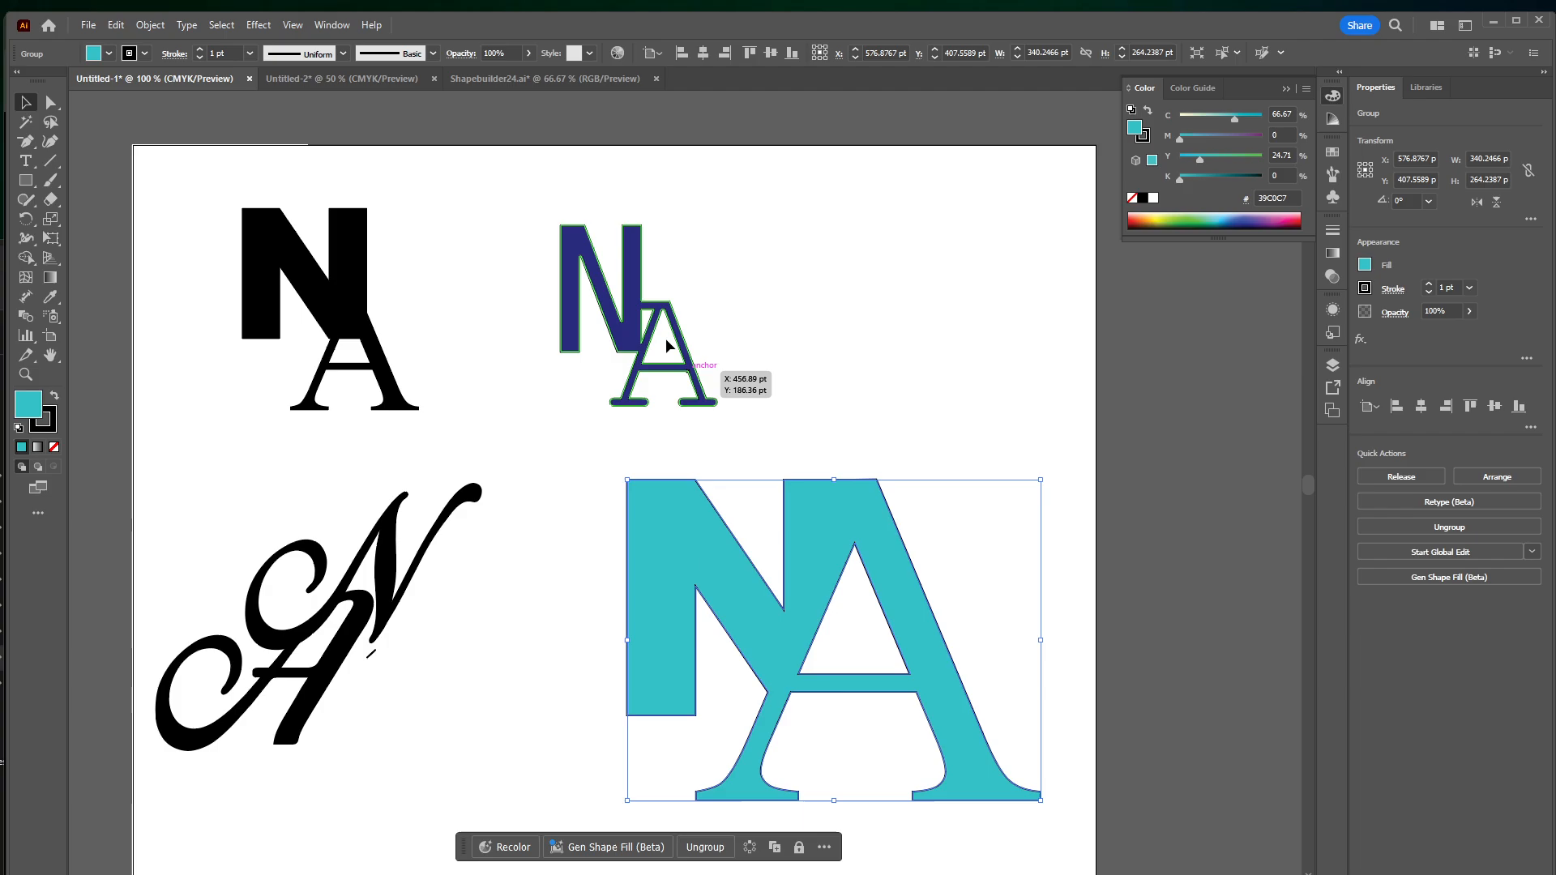
# Enlarge the navy logo to about 233 × 269 pt above the turquoise one, and move the turquoise logo down to clear it
pyautogui.click(709, 403)
pyautogui.moveTo(716, 407); pyautogui.dragTo(835, 346)
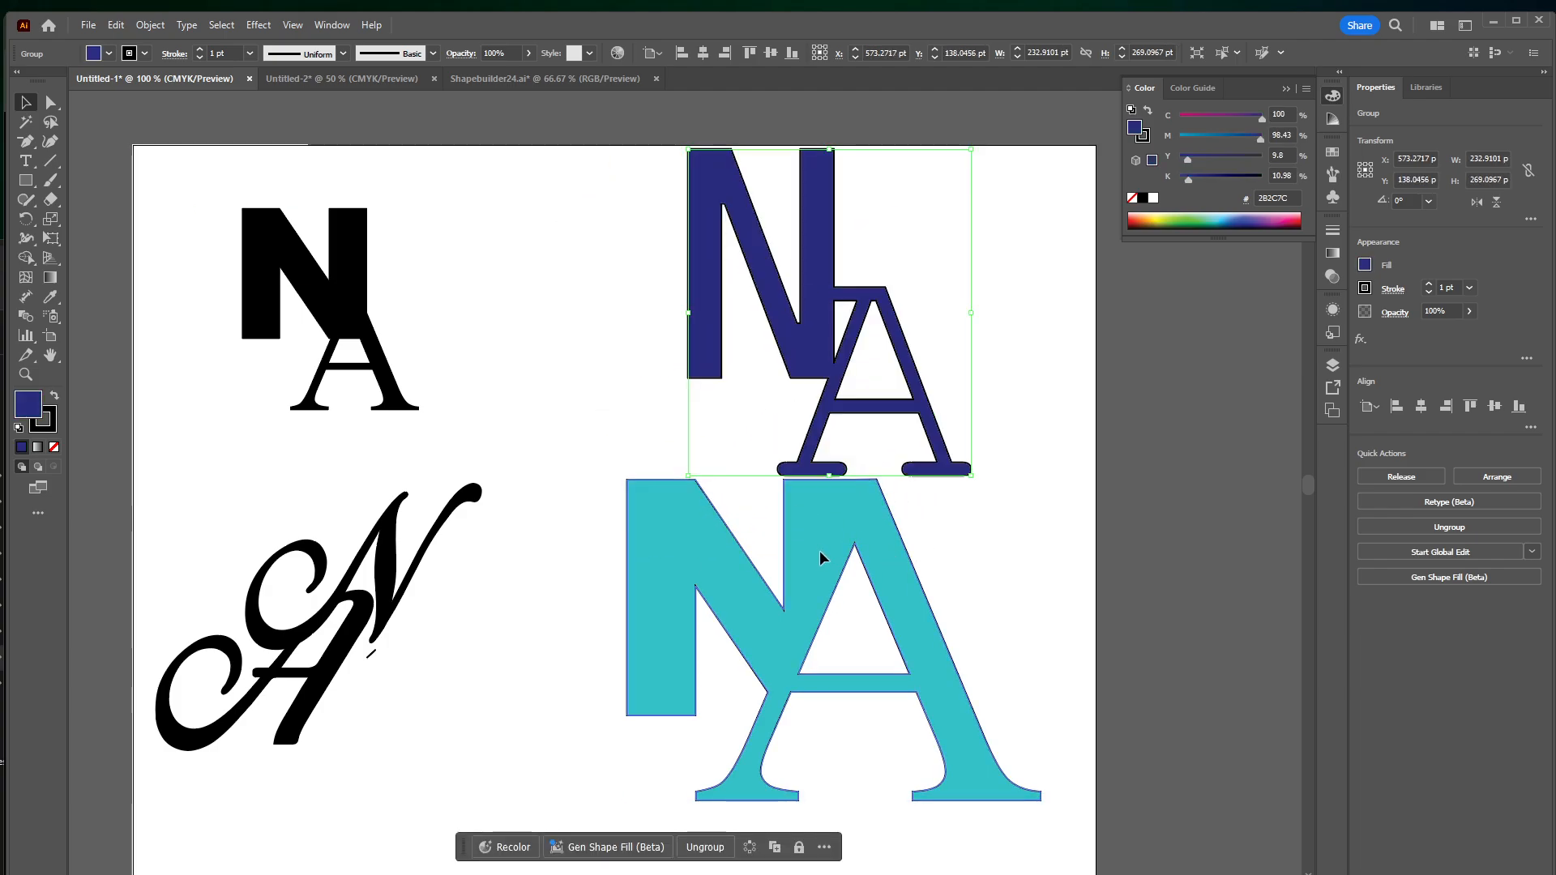
pyautogui.moveTo(824, 556); pyautogui.dragTo(835, 609)
# Recolor the navy logo magenta by setting its fill's cyan to 0%, and nudge it slightly down and left
pyautogui.click(805, 337)
pyautogui.moveTo(1262, 118); pyautogui.dragTo(1076, 166)
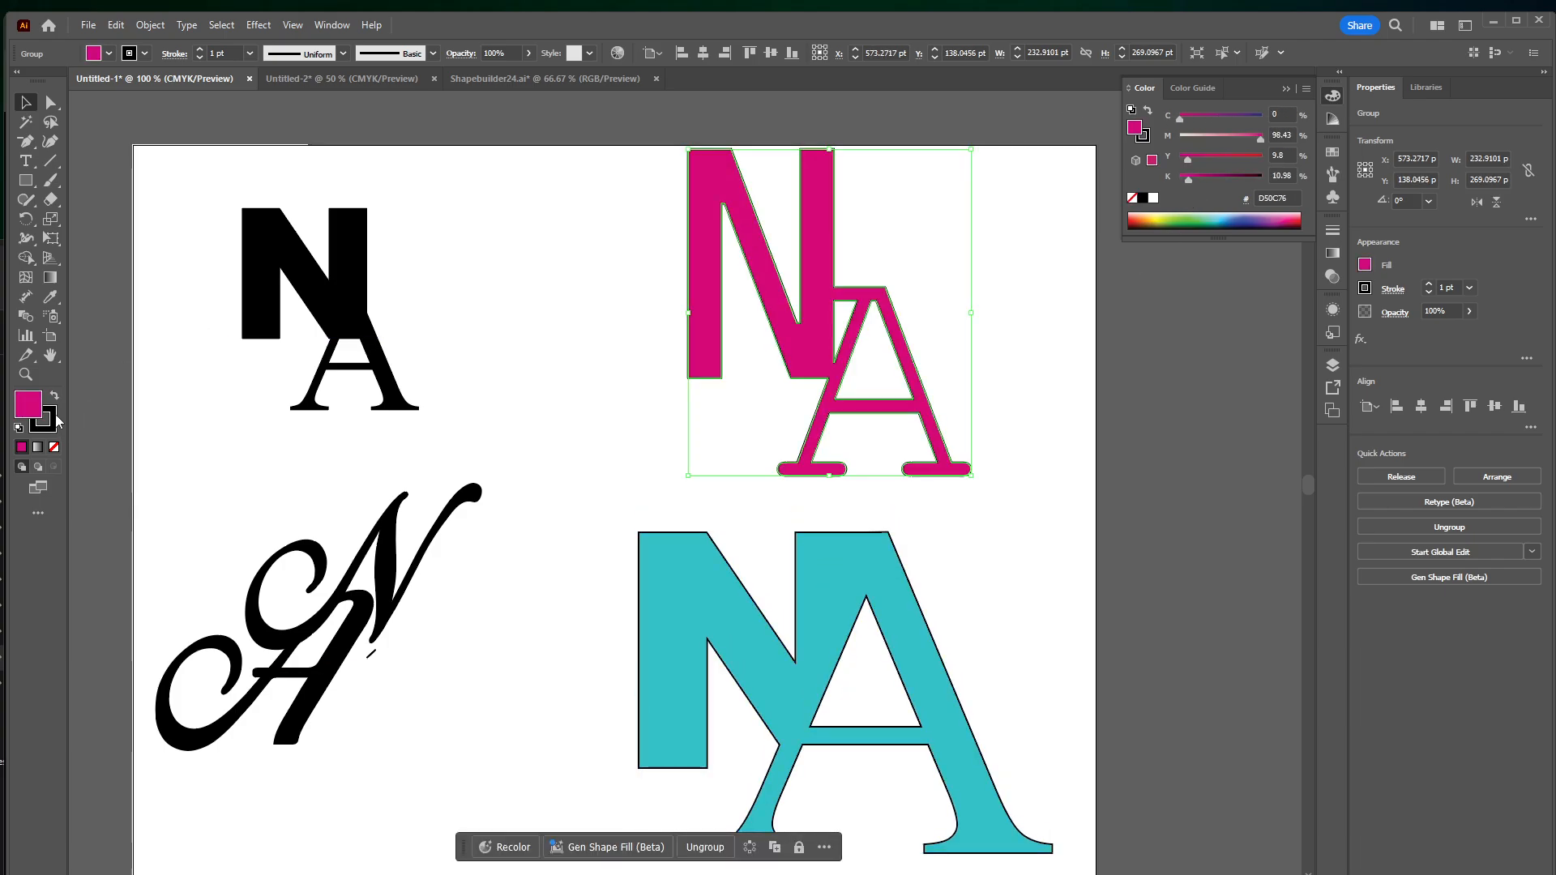
pyautogui.moveTo(808, 306); pyautogui.dragTo(801, 324)
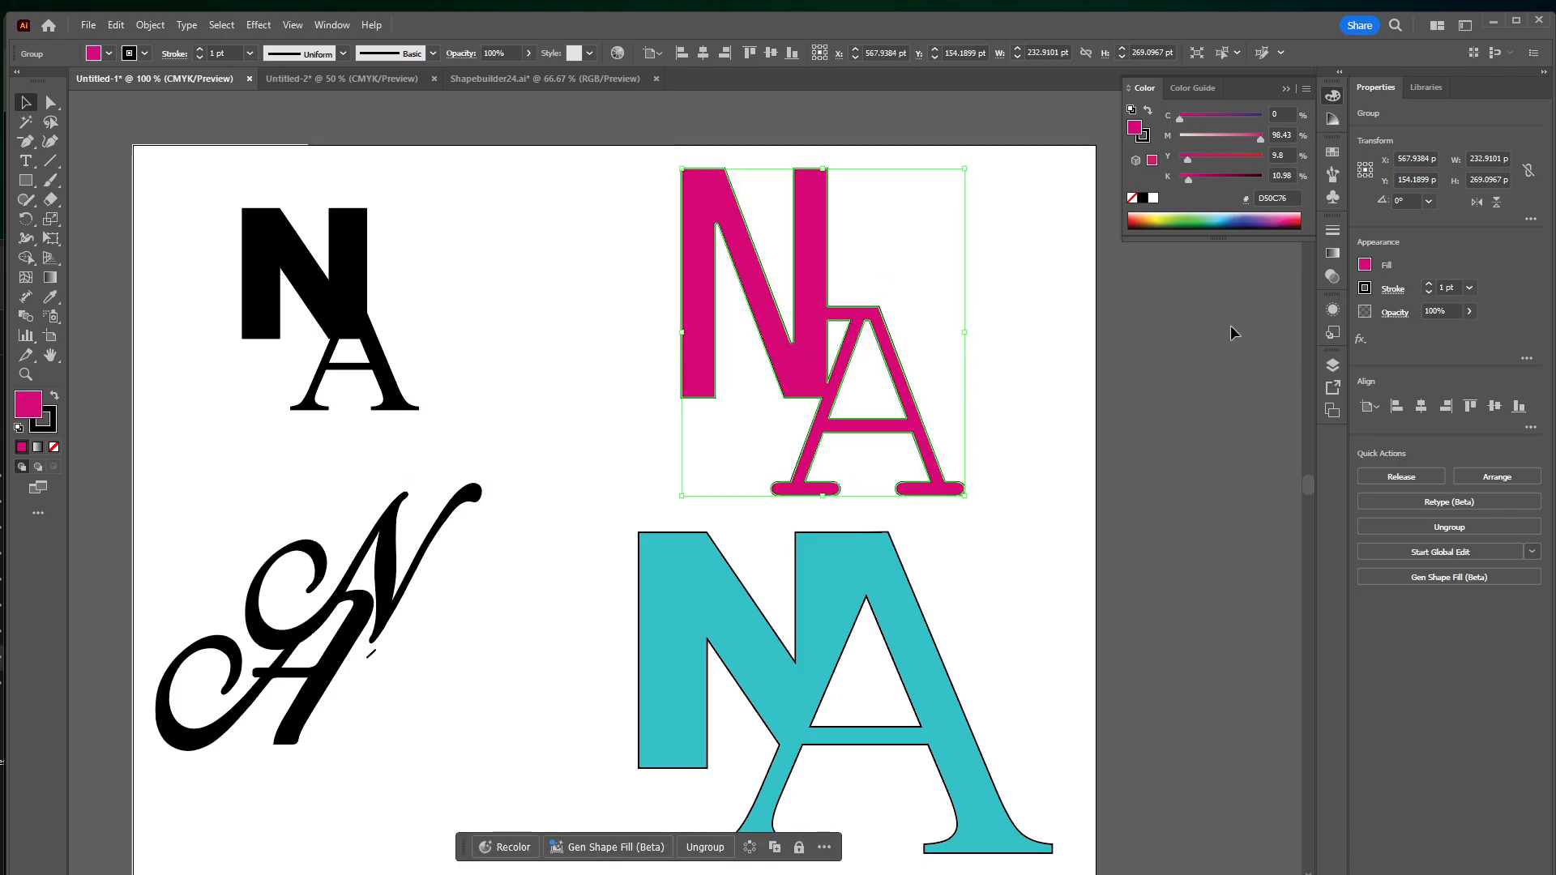
# Open the appearance attributes of the magenta logo group
pyautogui.click(1332, 311)
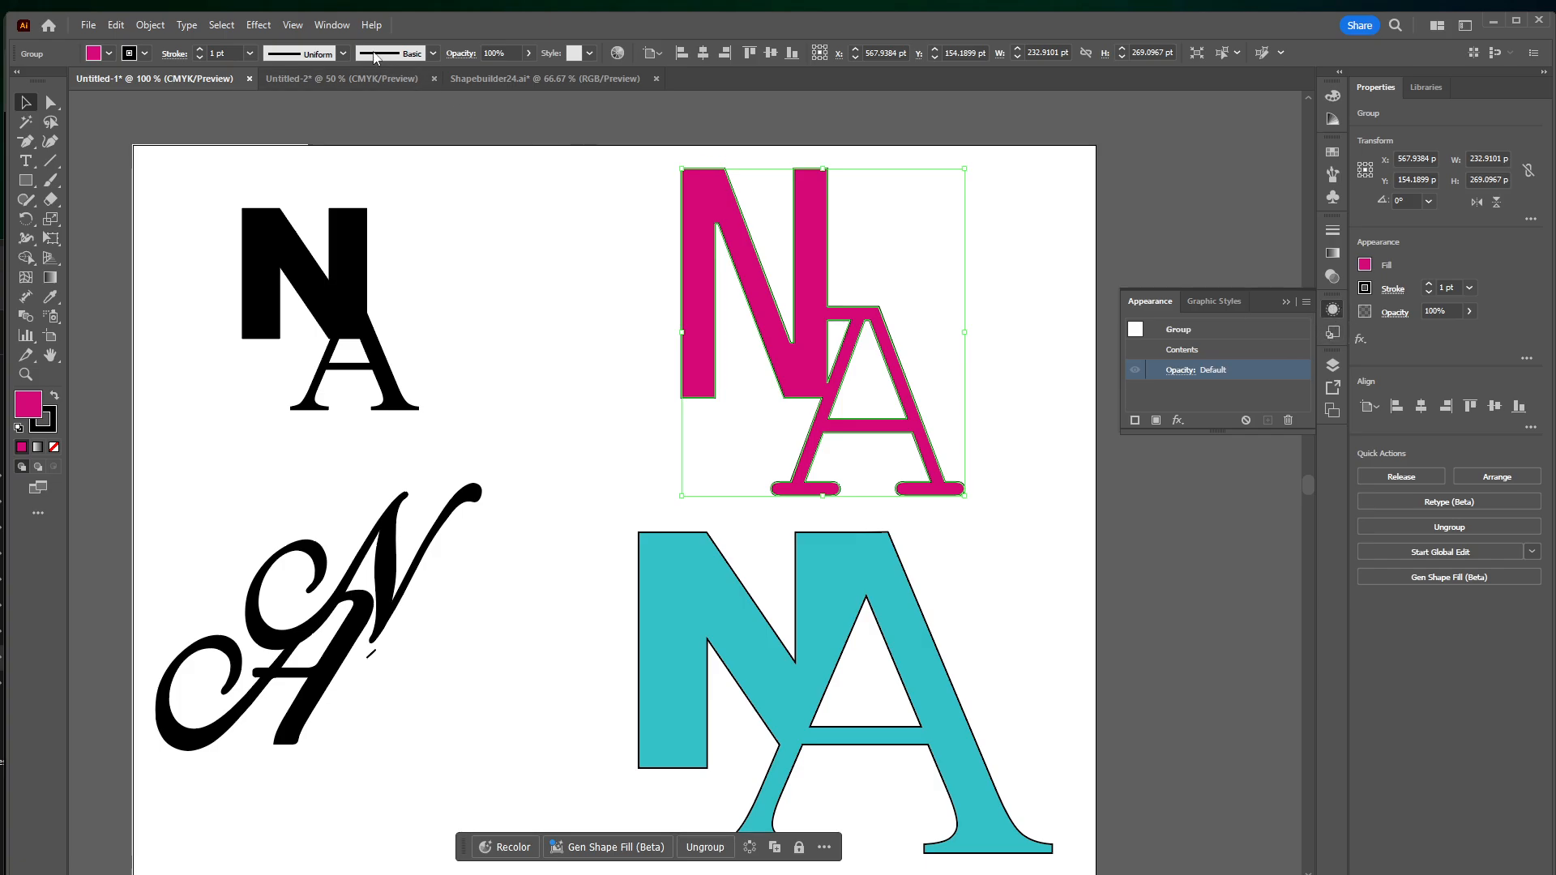
pyautogui.click(332, 26)
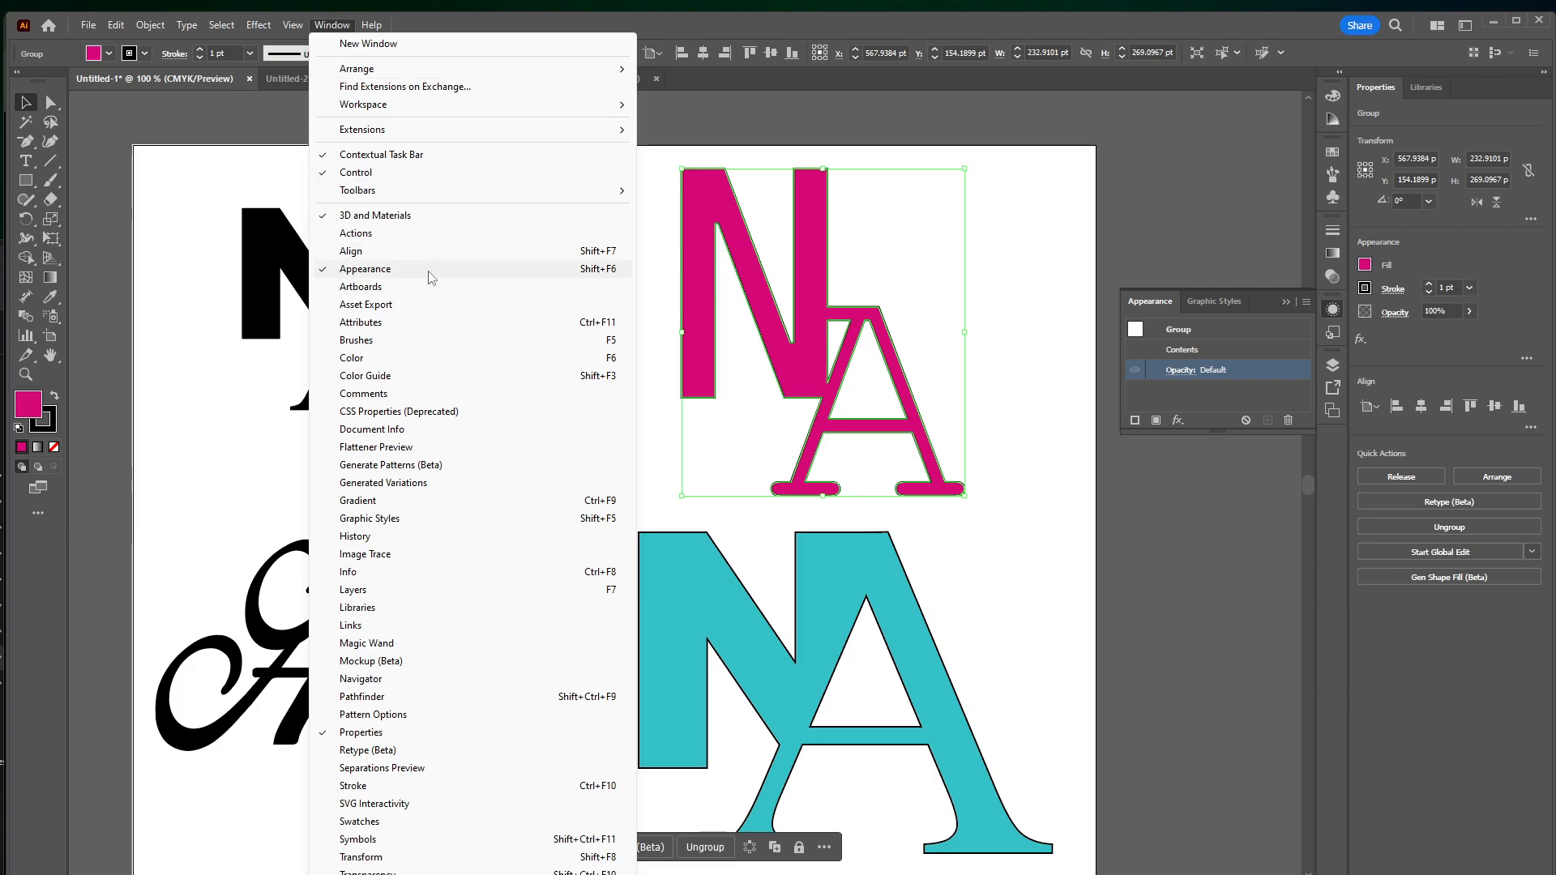
pyautogui.click(1188, 230)
pyautogui.click(880, 328)
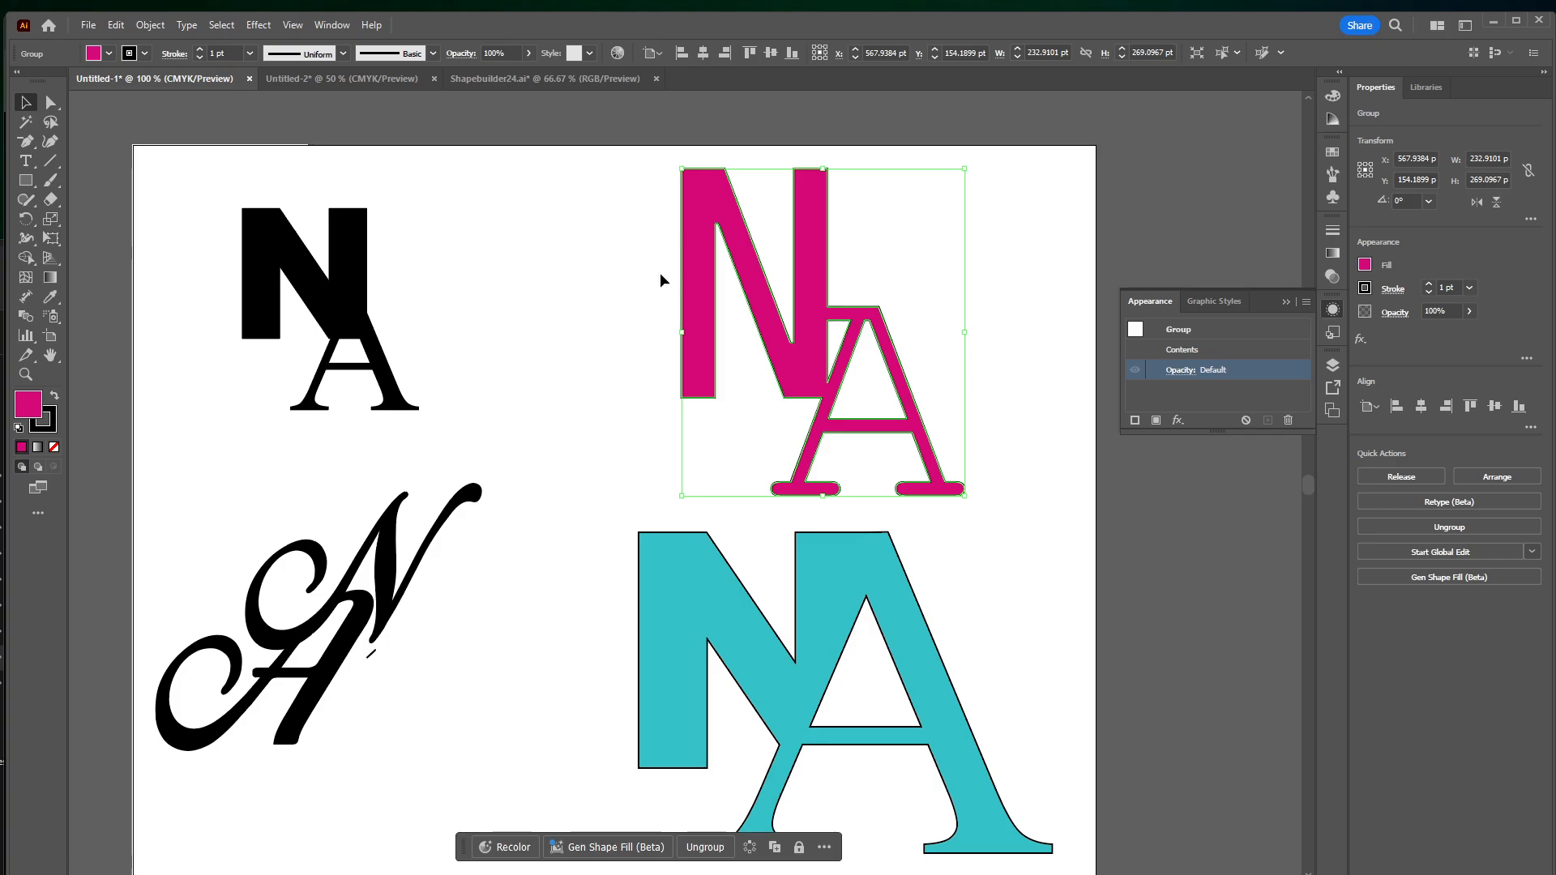
pyautogui.doubleClick(814, 294)
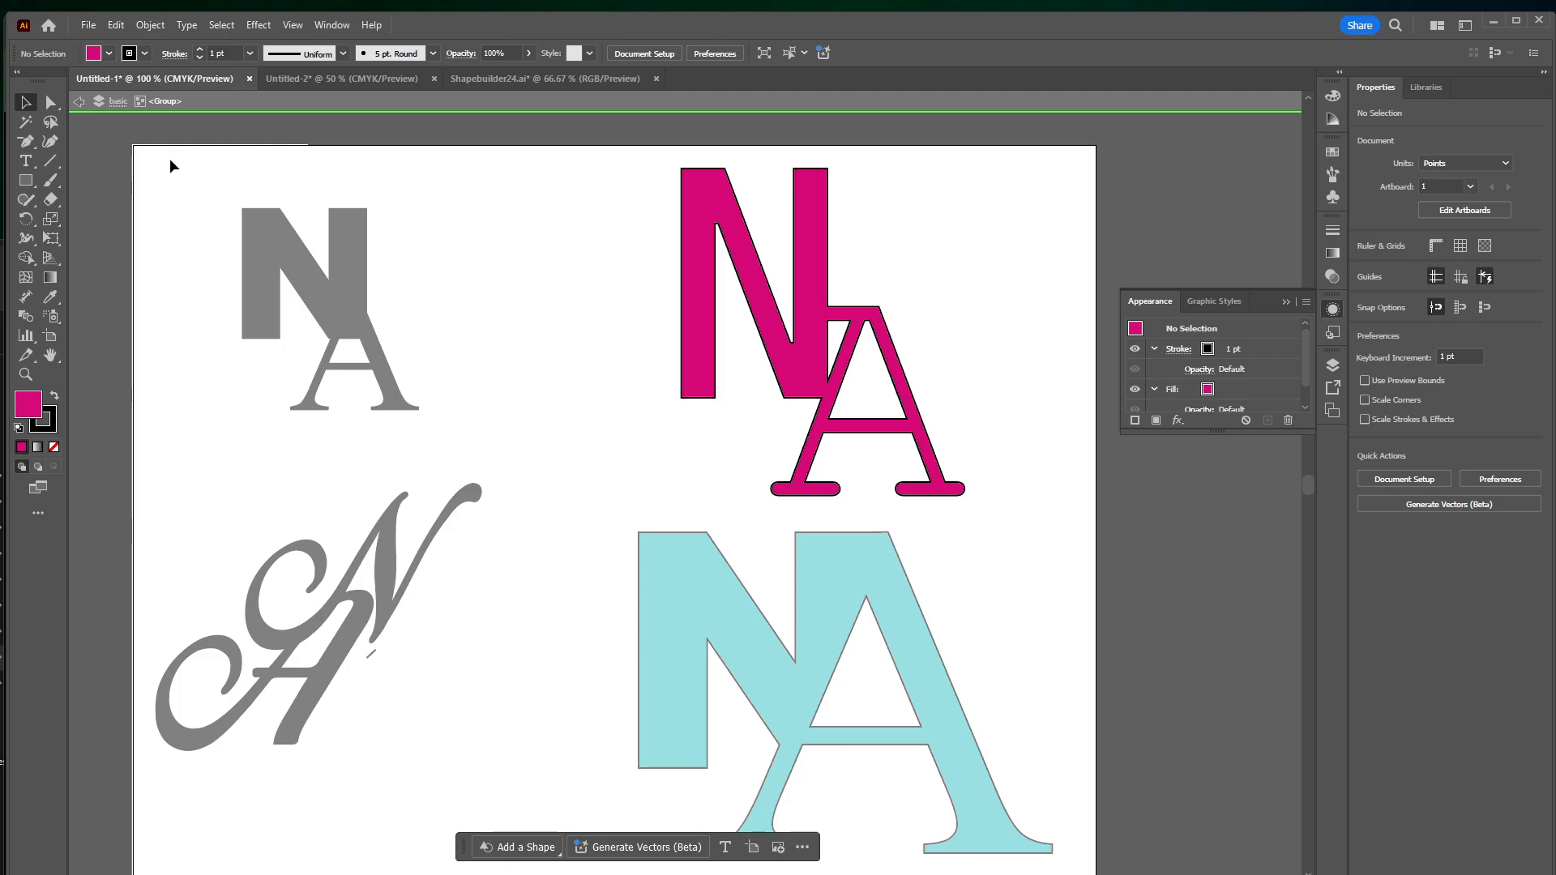
pyautogui.click(808, 280)
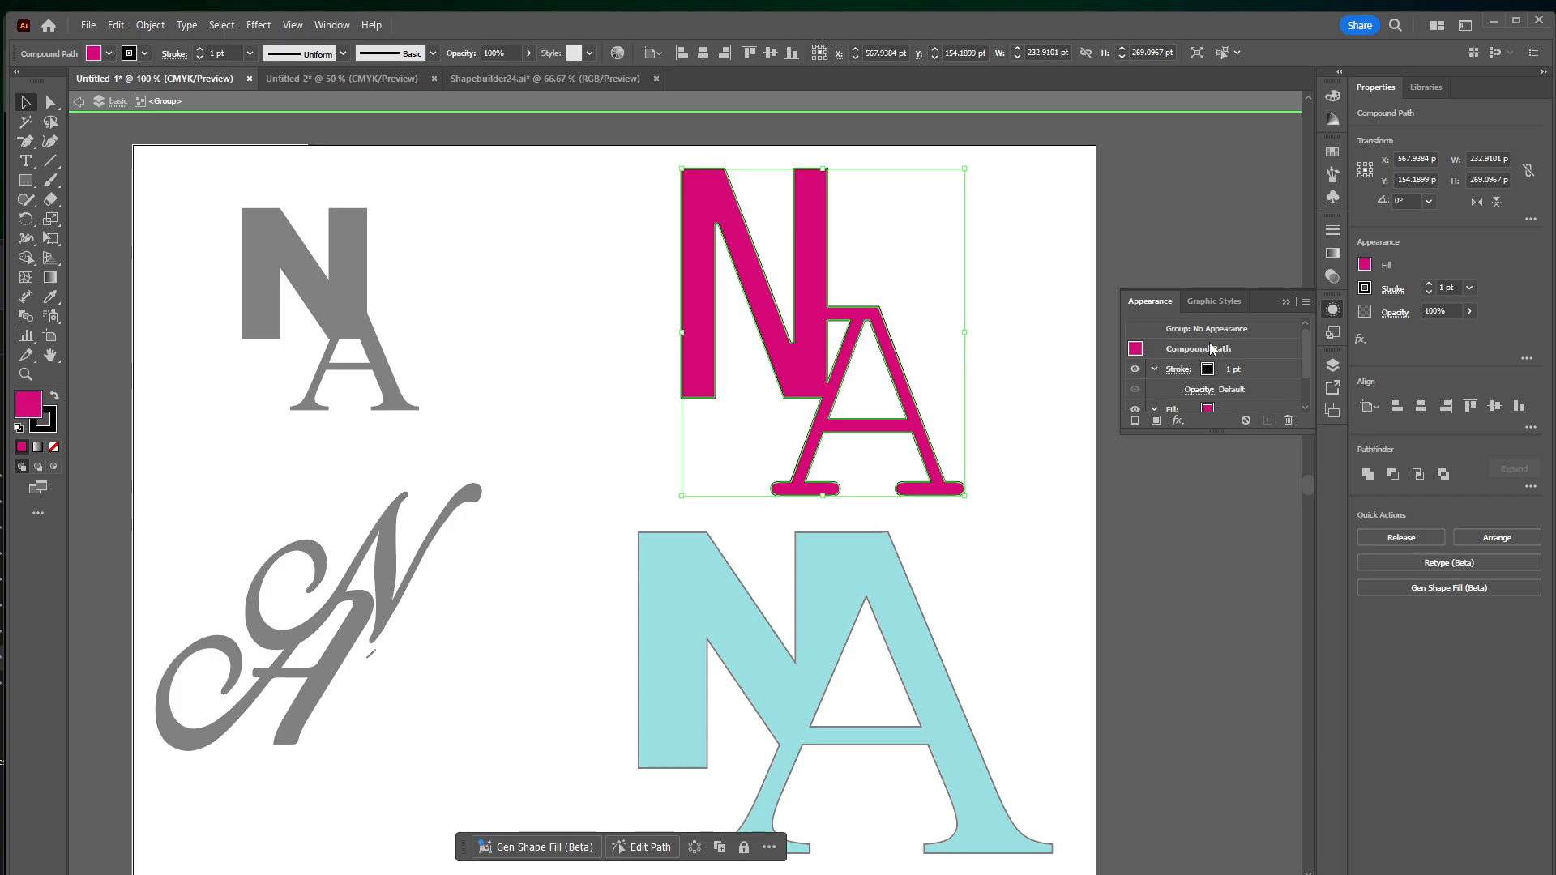
pyautogui.doubleClick(1048, 305)
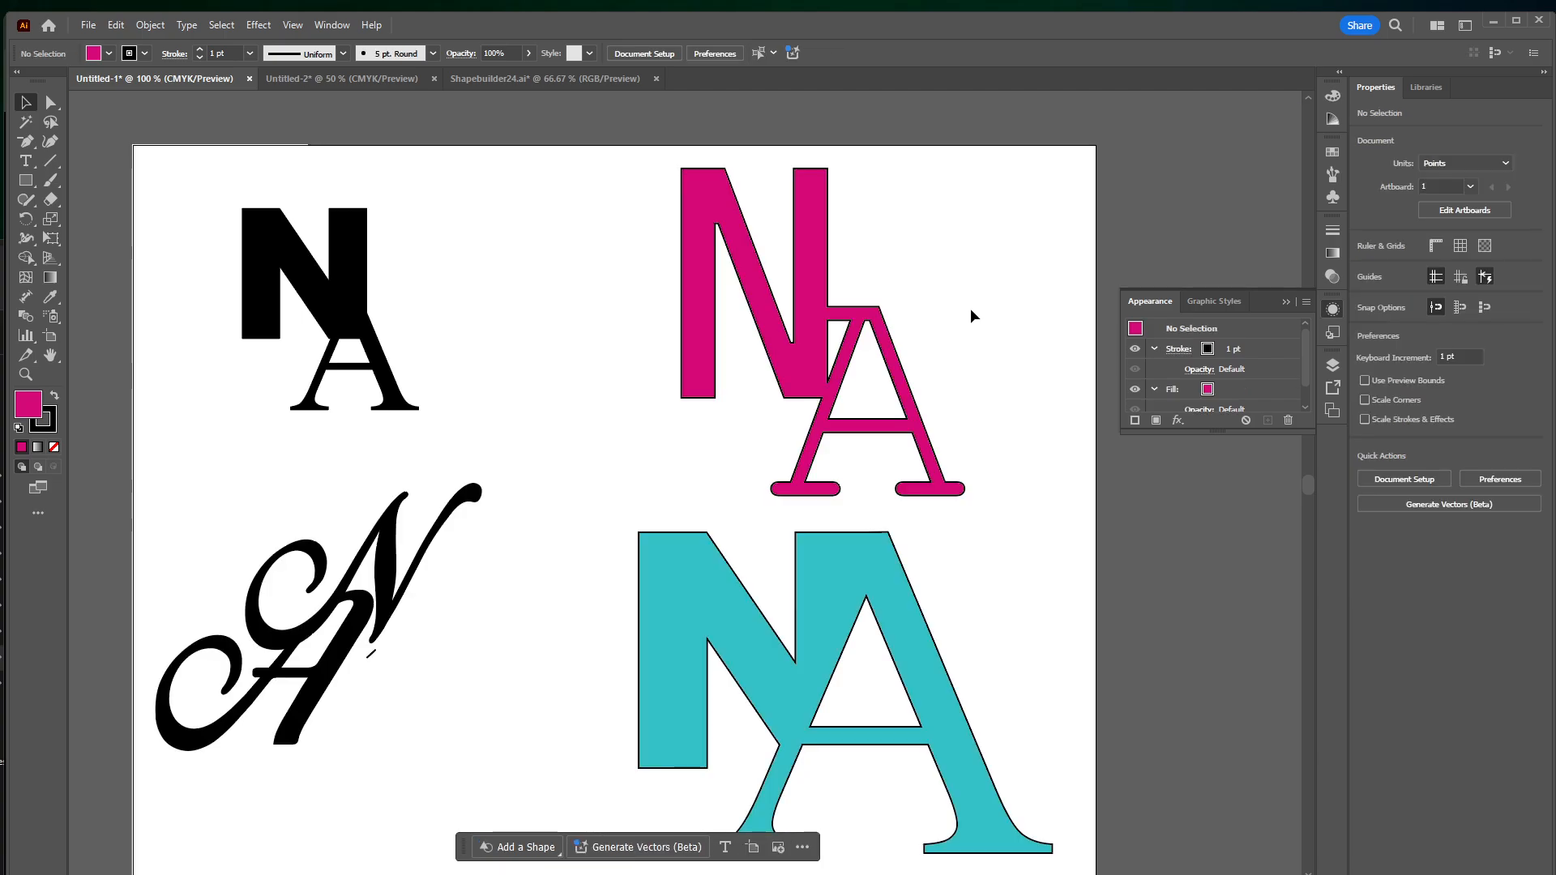
pyautogui.click(770, 292)
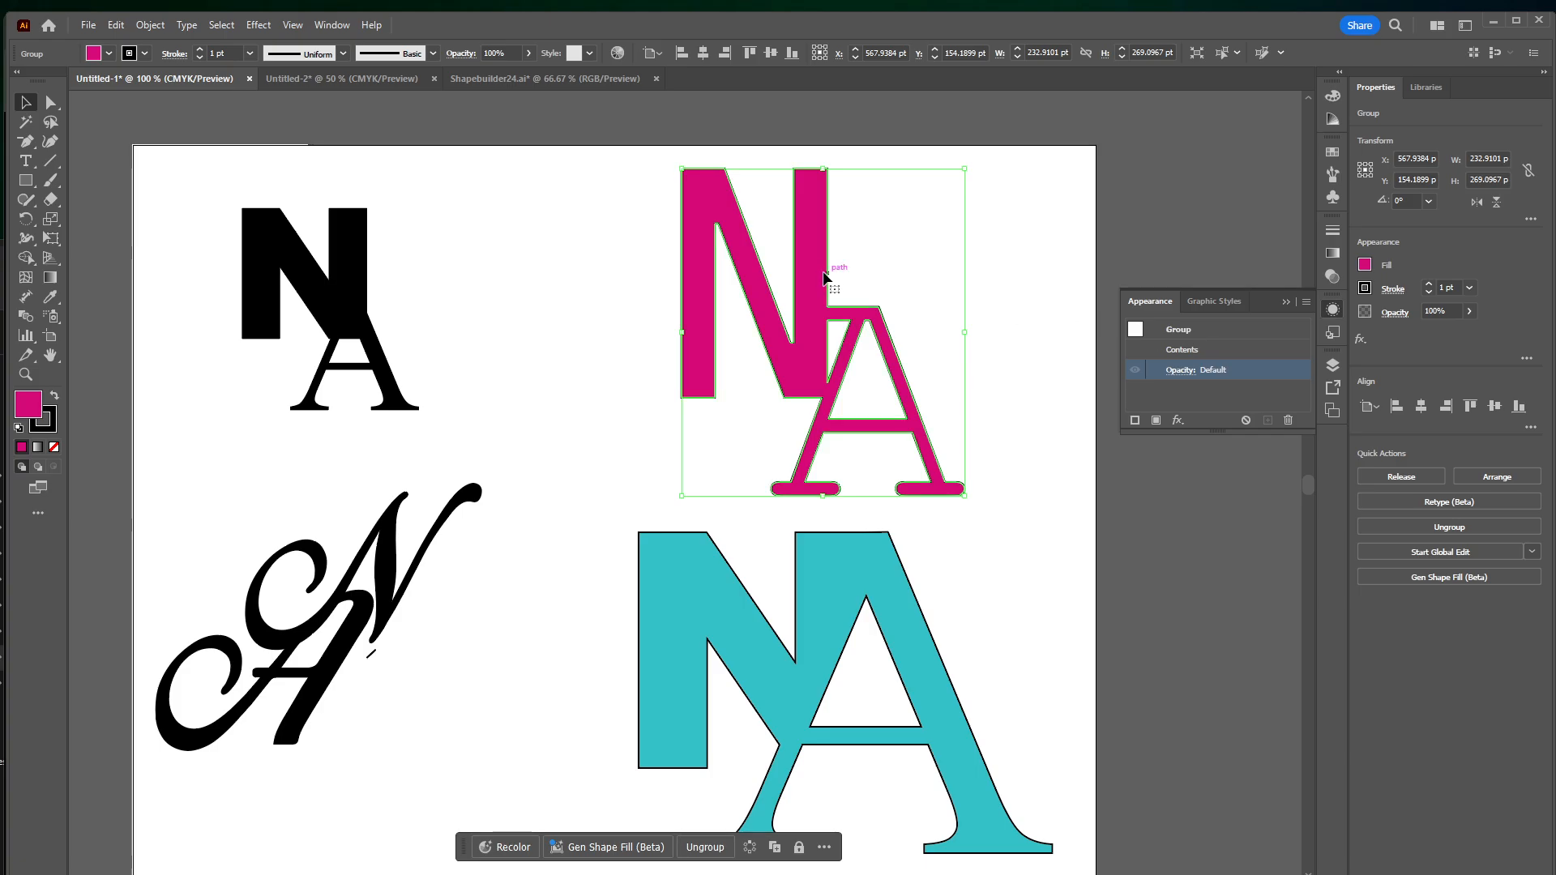
pyautogui.doubleClick(814, 277)
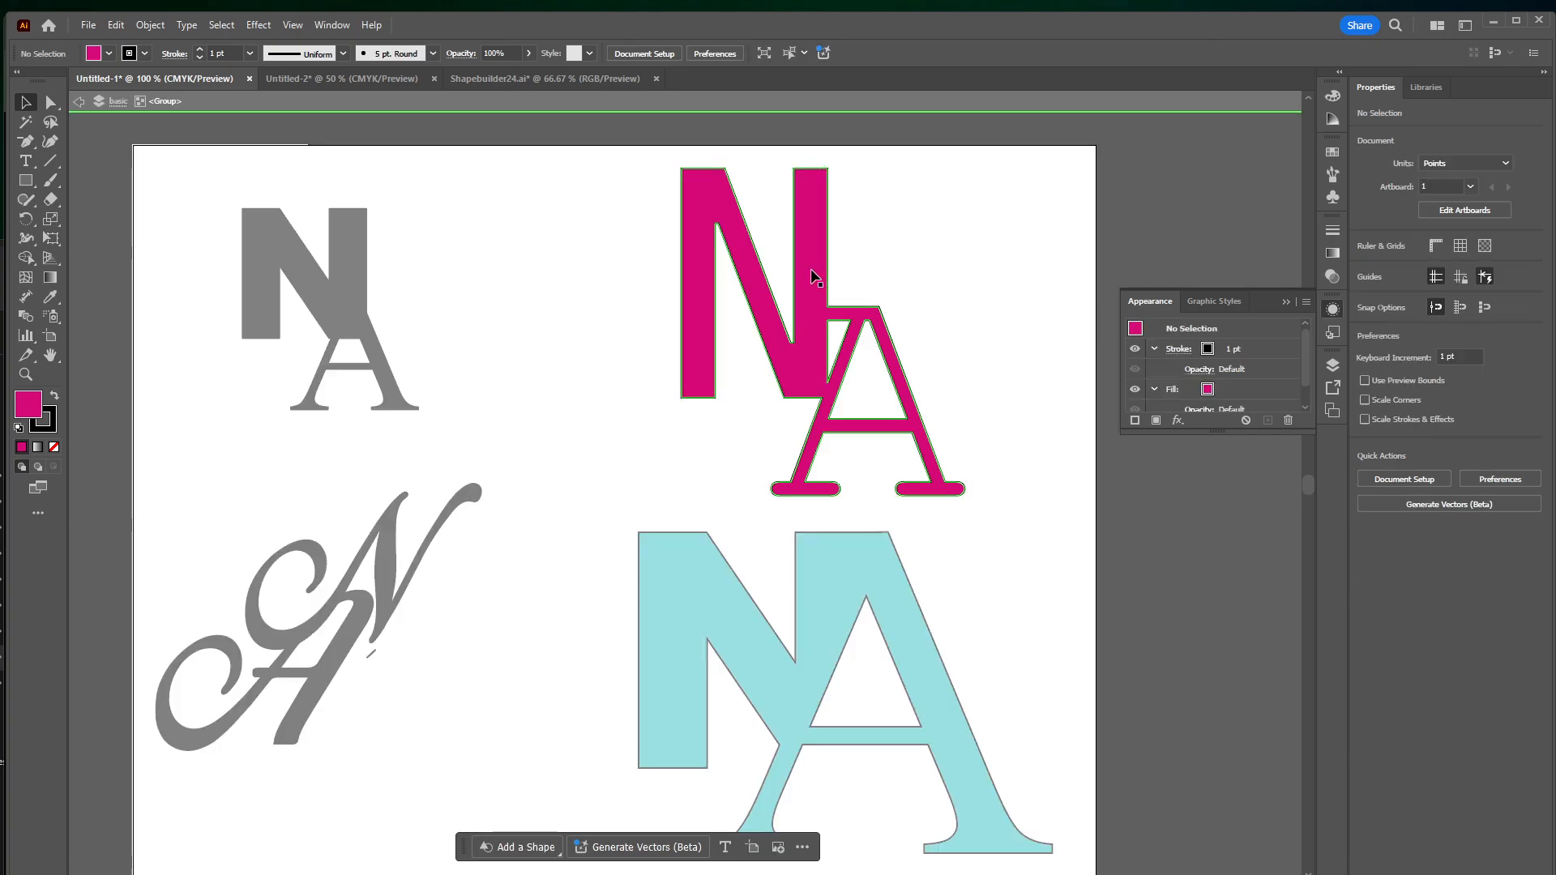
pyautogui.click(815, 278)
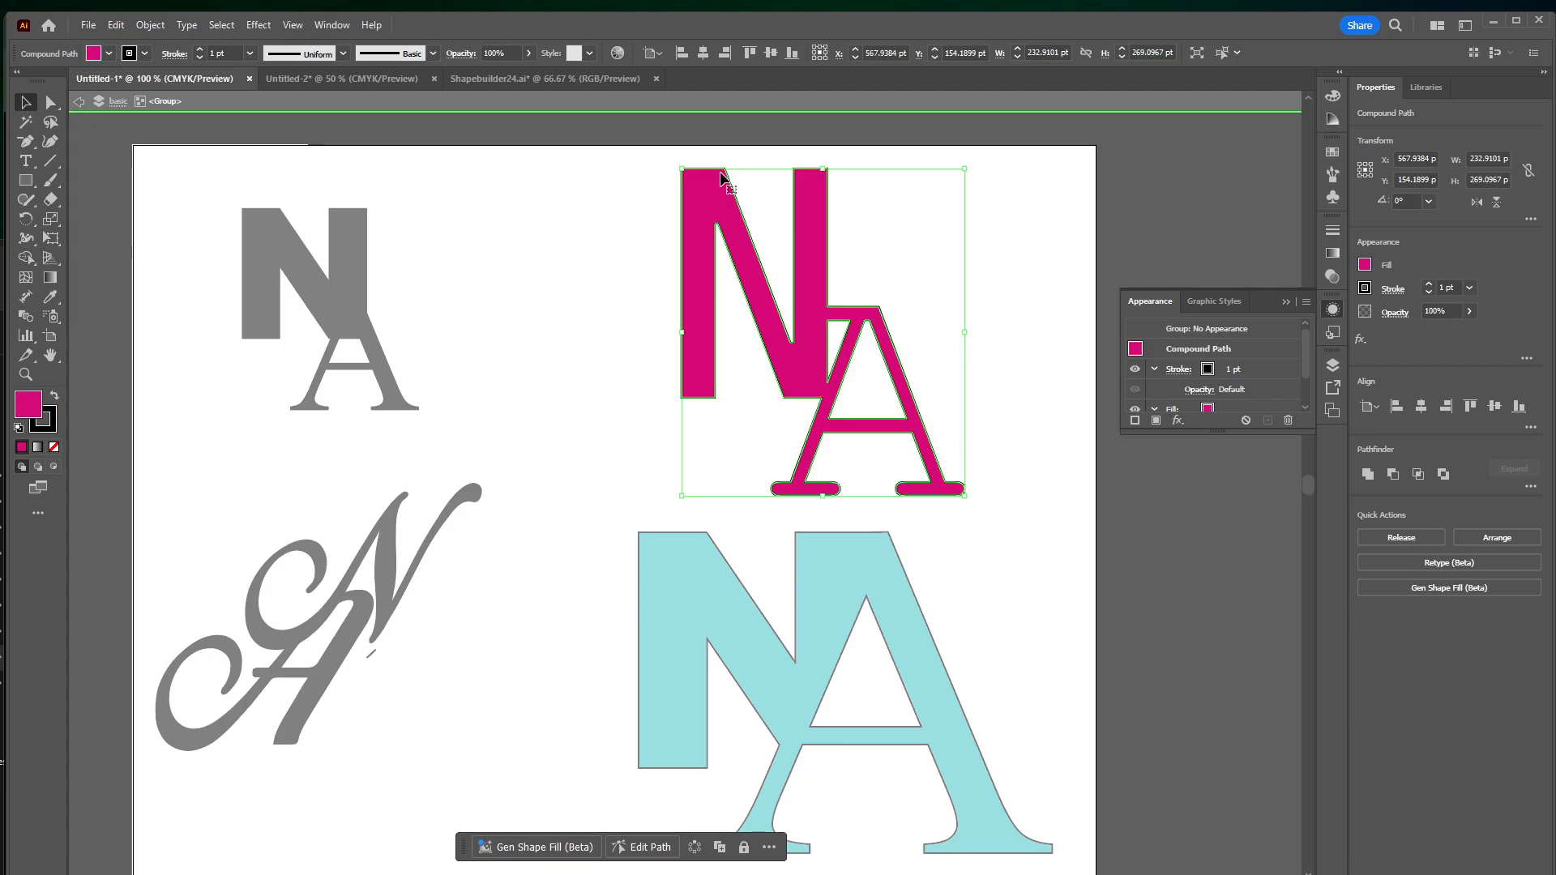
pyautogui.doubleClick(1139, 204)
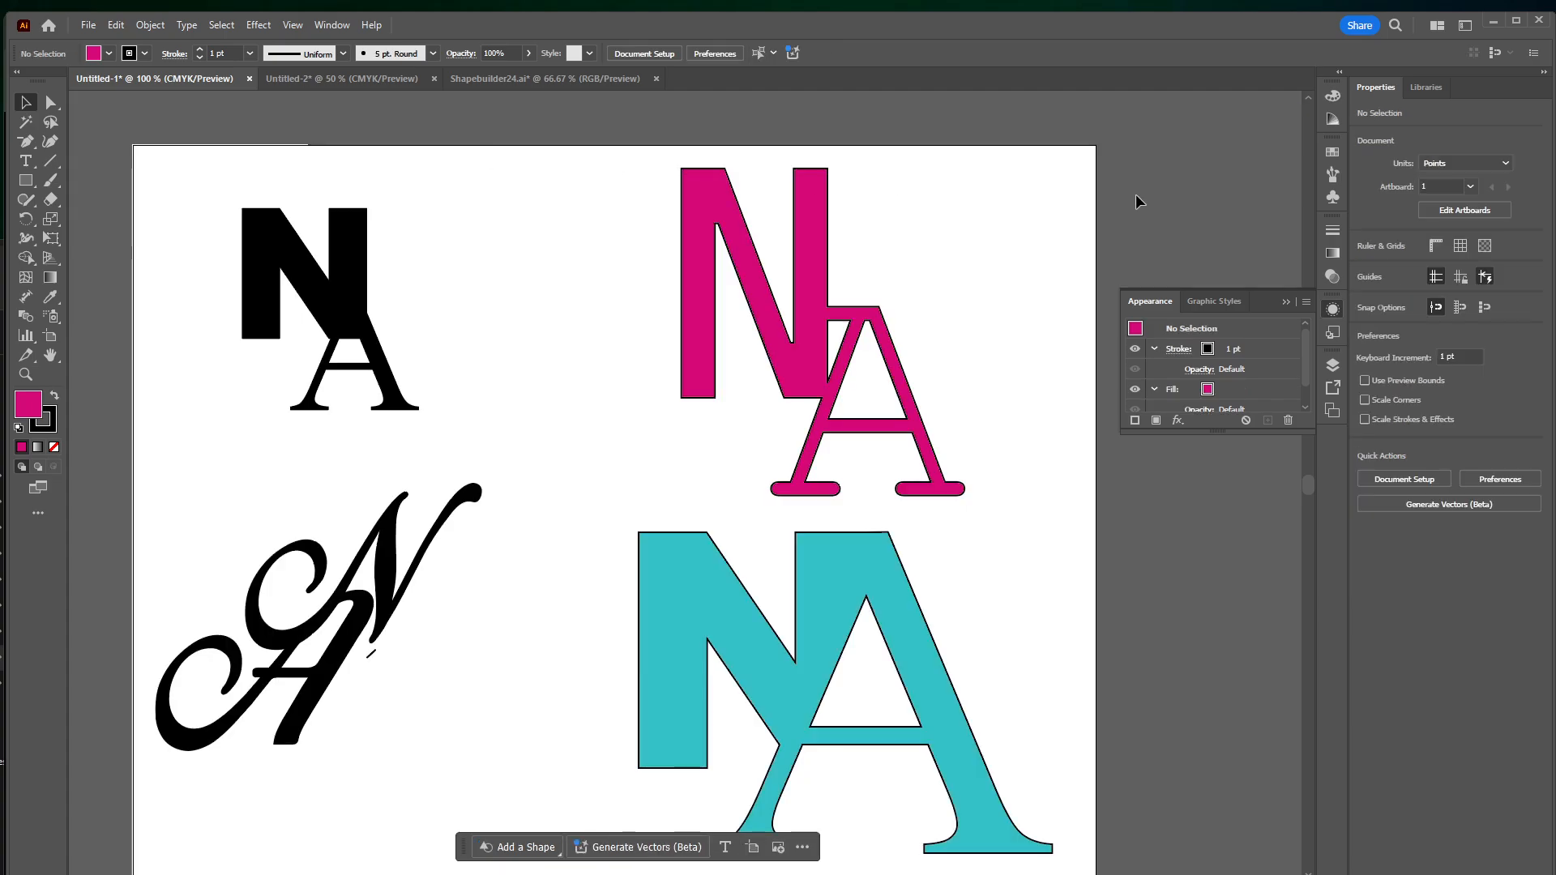
# Isolate the magenta logo's group, select its compound path, and extend the appearance list to show all its attributes
pyautogui.click(809, 273)
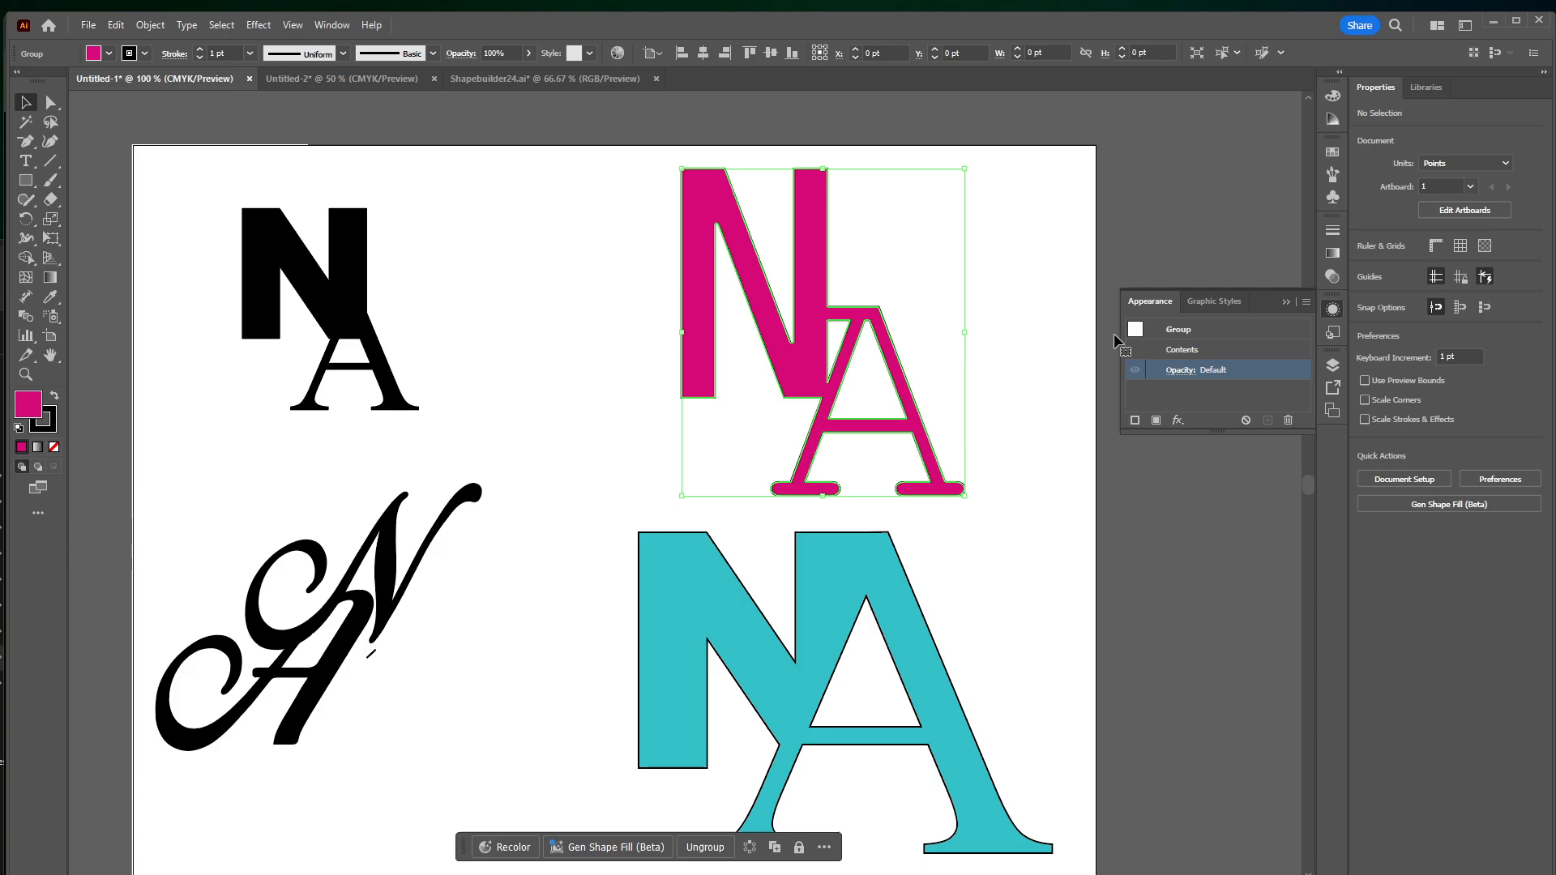
pyautogui.doubleClick(814, 264)
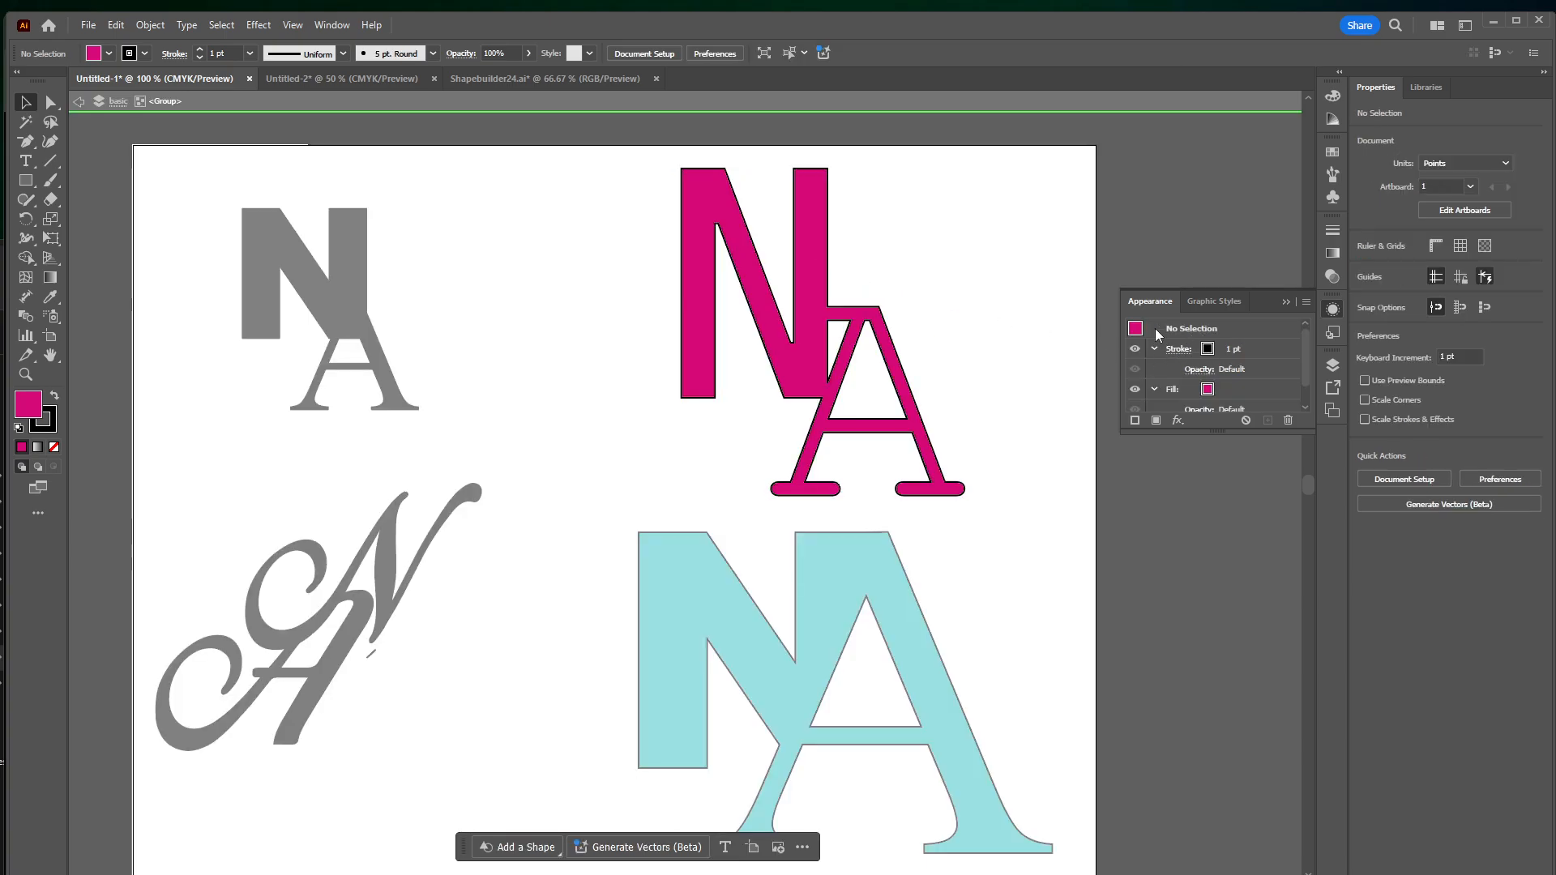
pyautogui.click(807, 264)
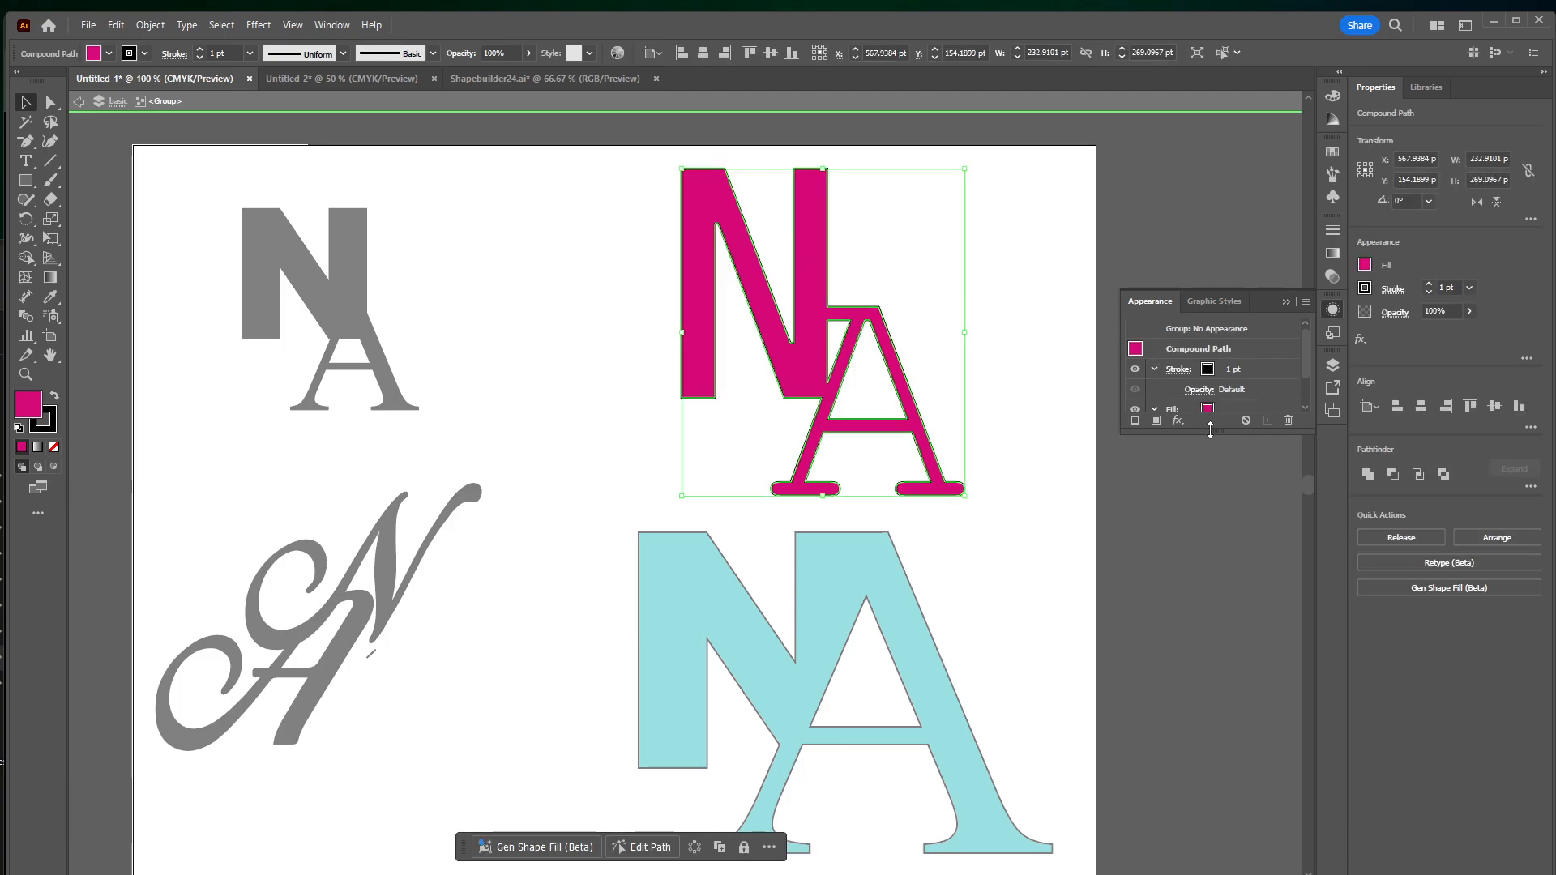
pyautogui.moveTo(1216, 432); pyautogui.dragTo(1215, 502)
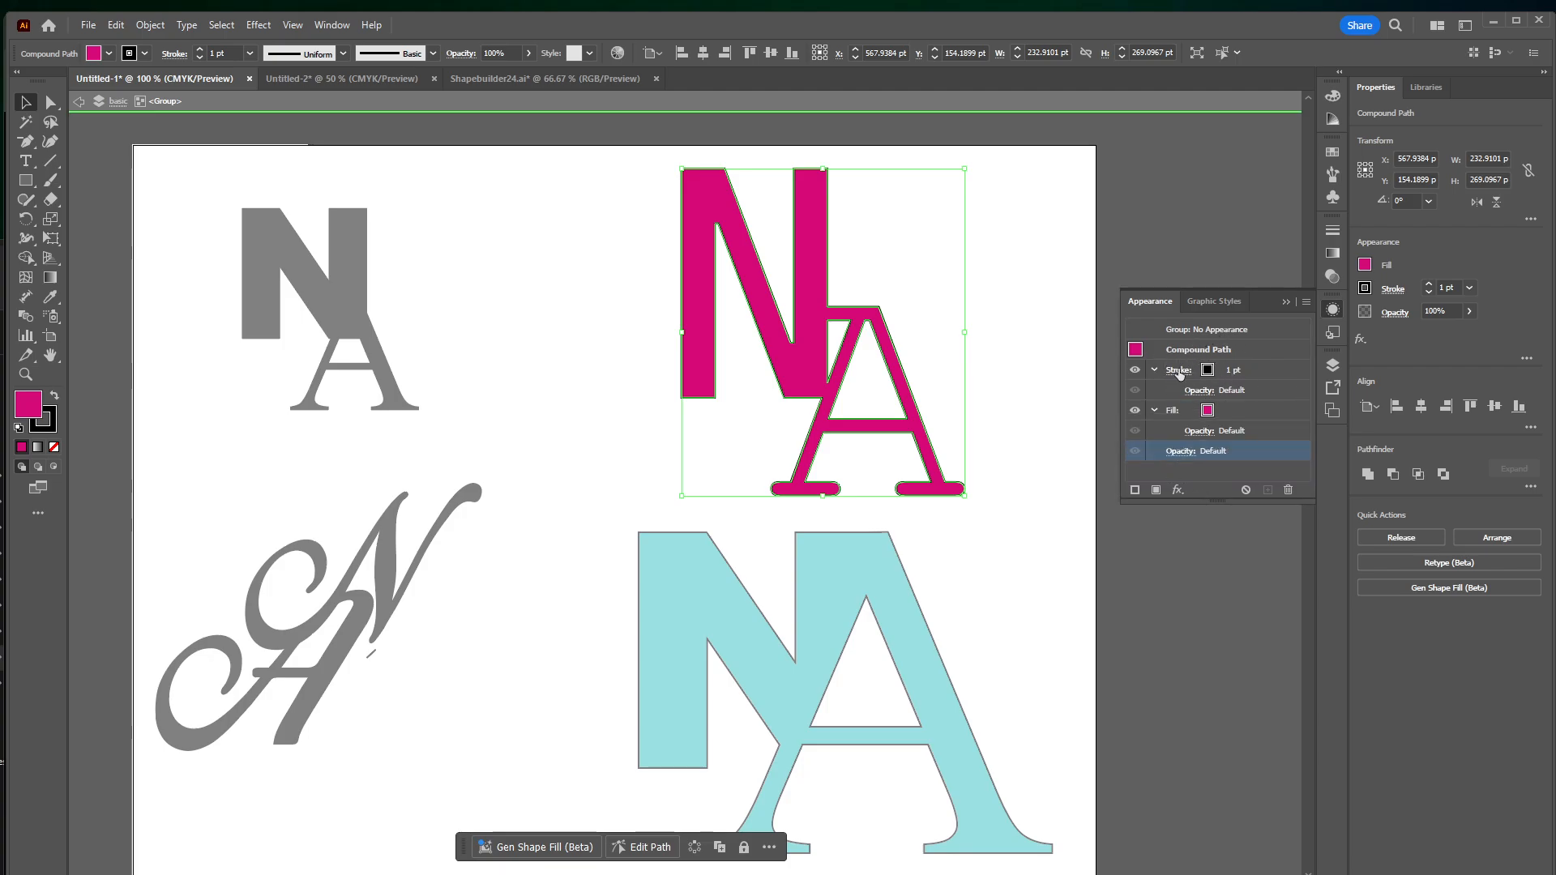
# Recolor the compound path's stroke from black to the muted gray-green 4F6D6A
pyautogui.click(1208, 370)
pyautogui.click(1222, 371)
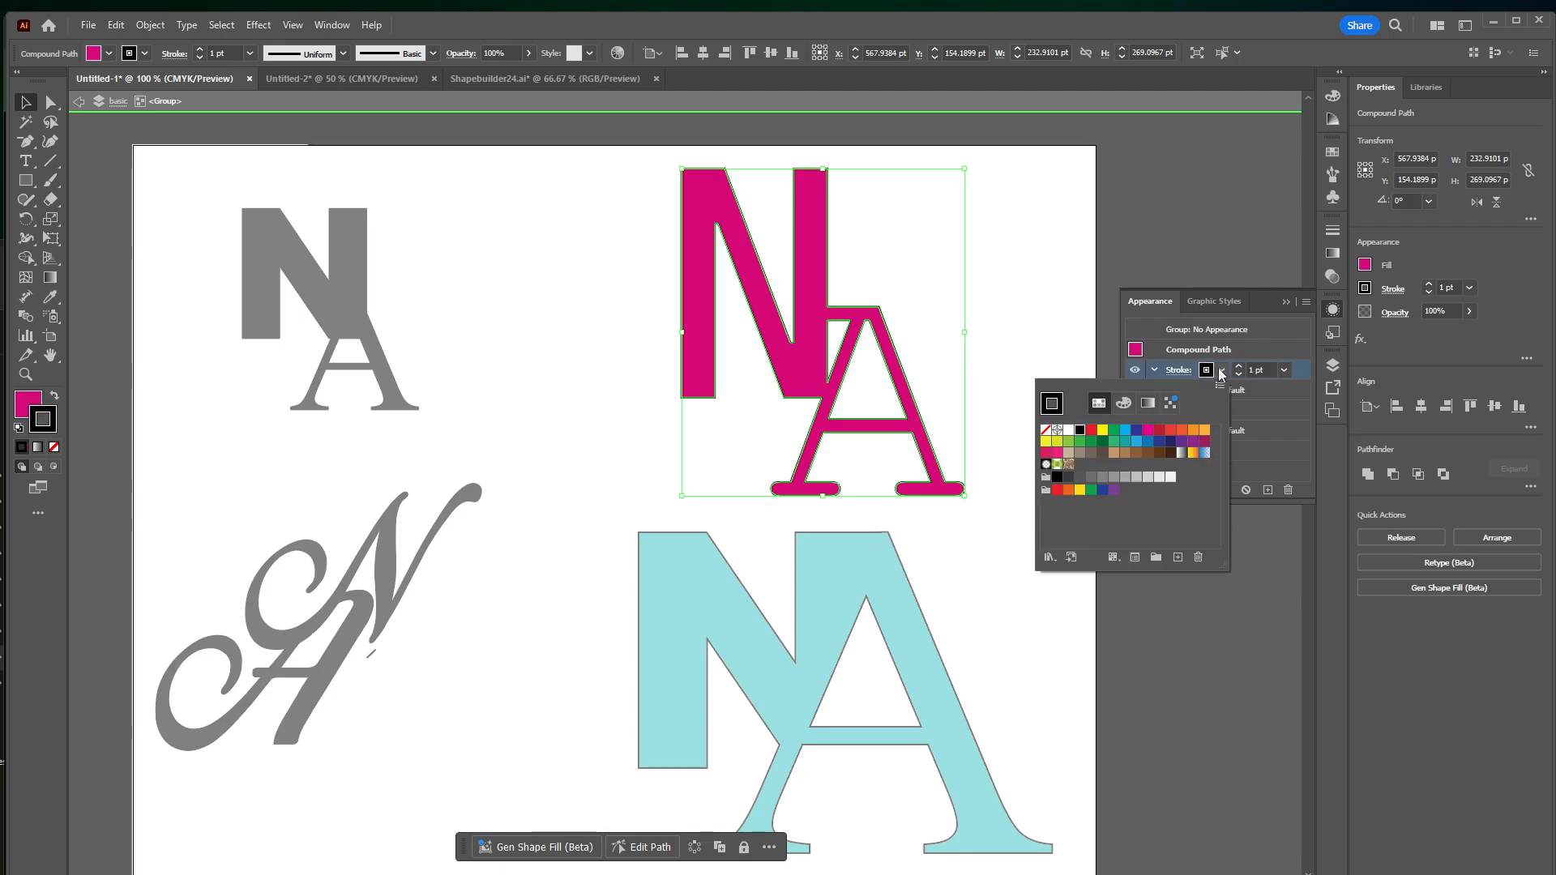
pyautogui.click(1126, 443)
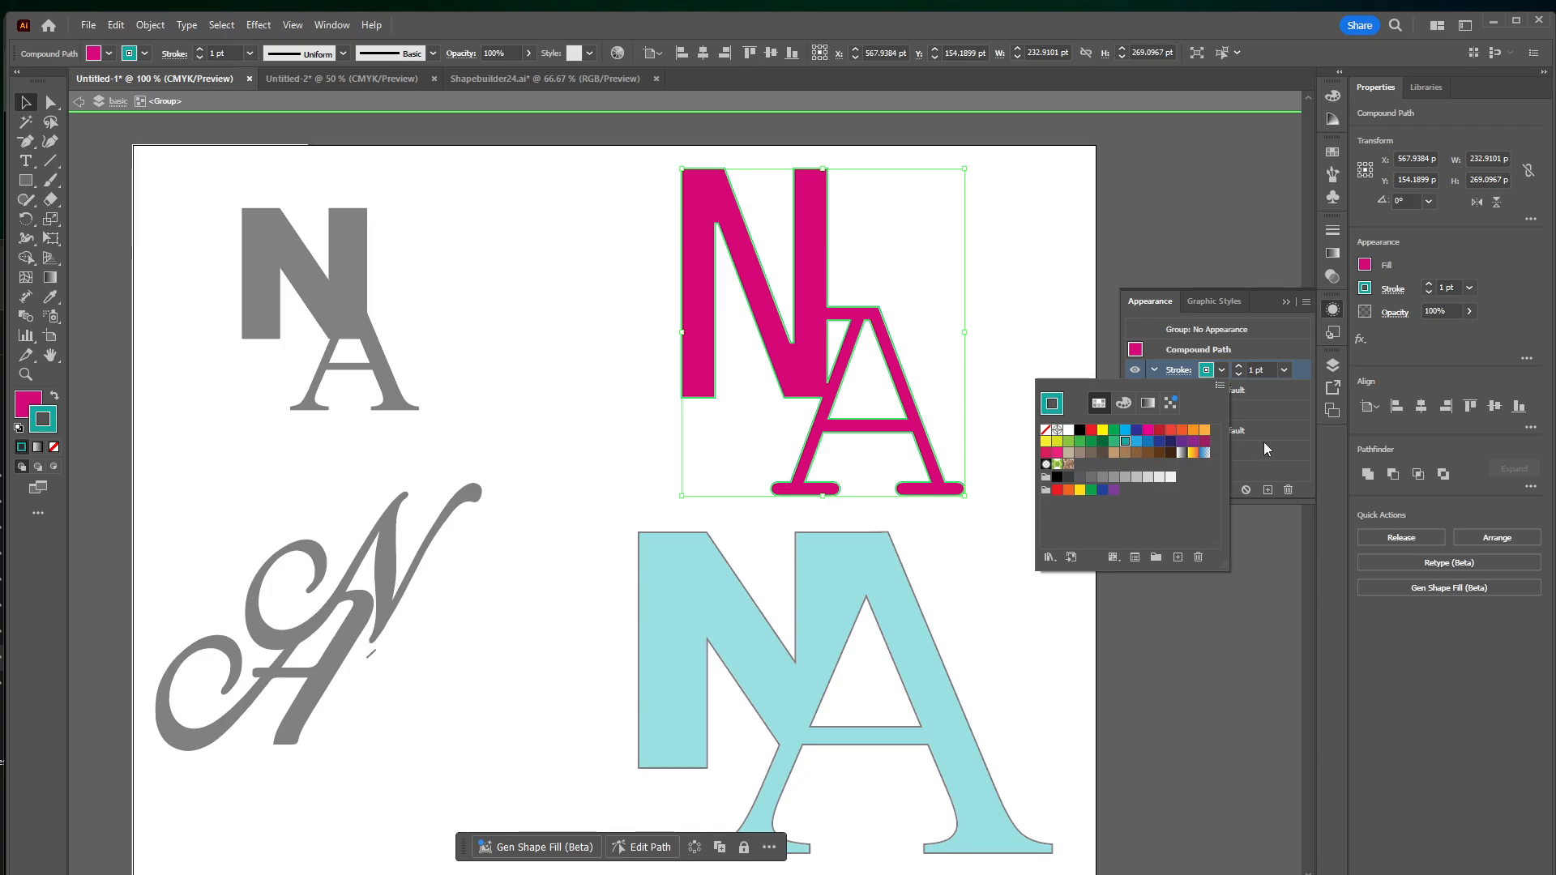
pyautogui.click(57, 414)
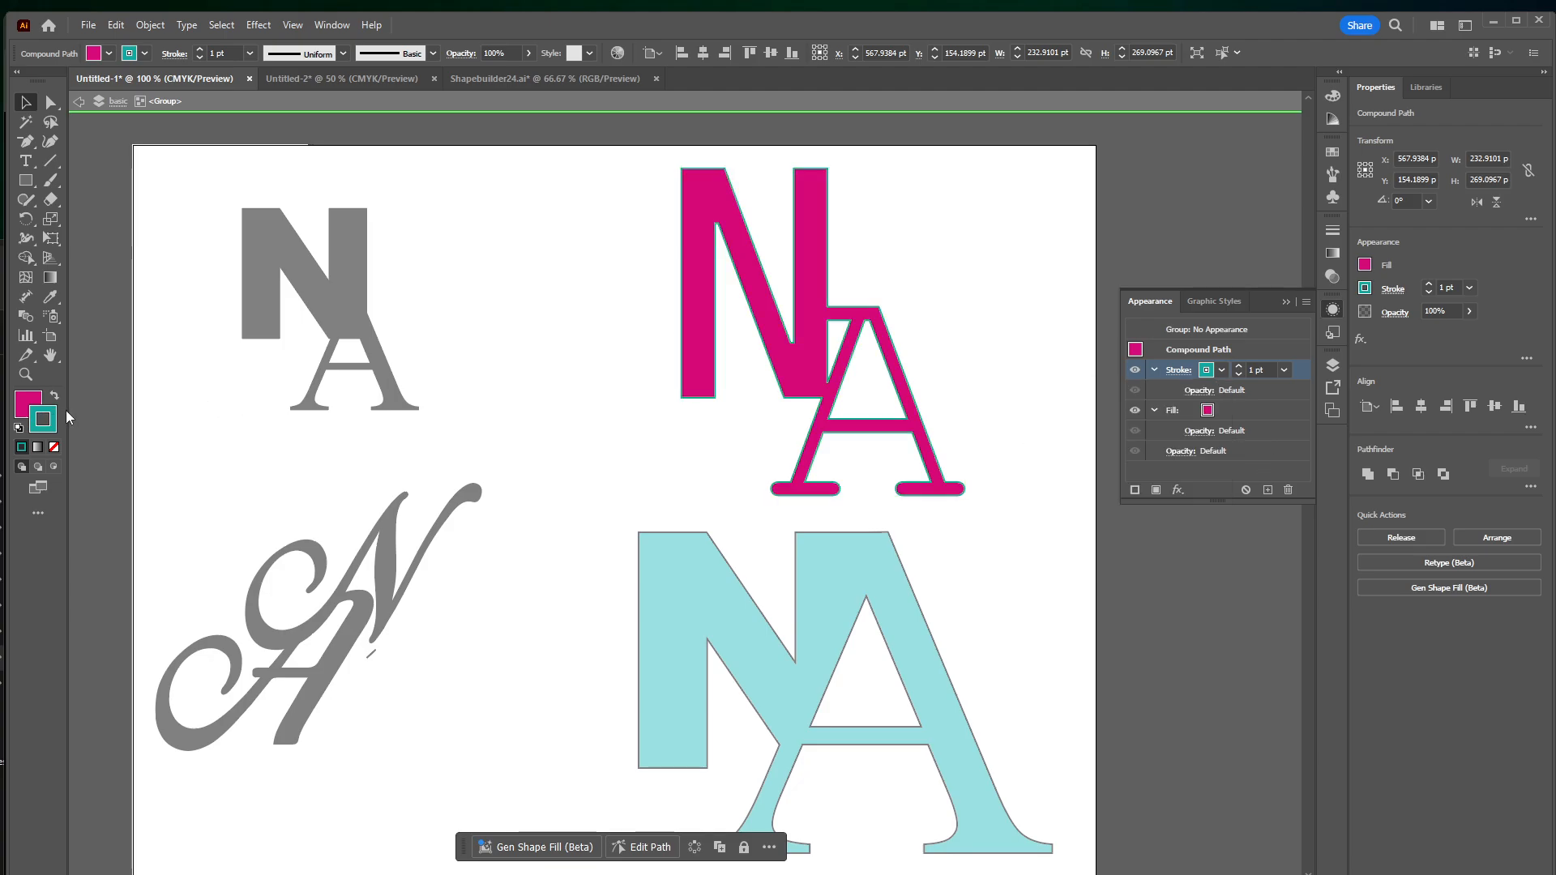
pyautogui.doubleClick(48, 419)
pyautogui.click(986, 528)
pyautogui.click(961, 584)
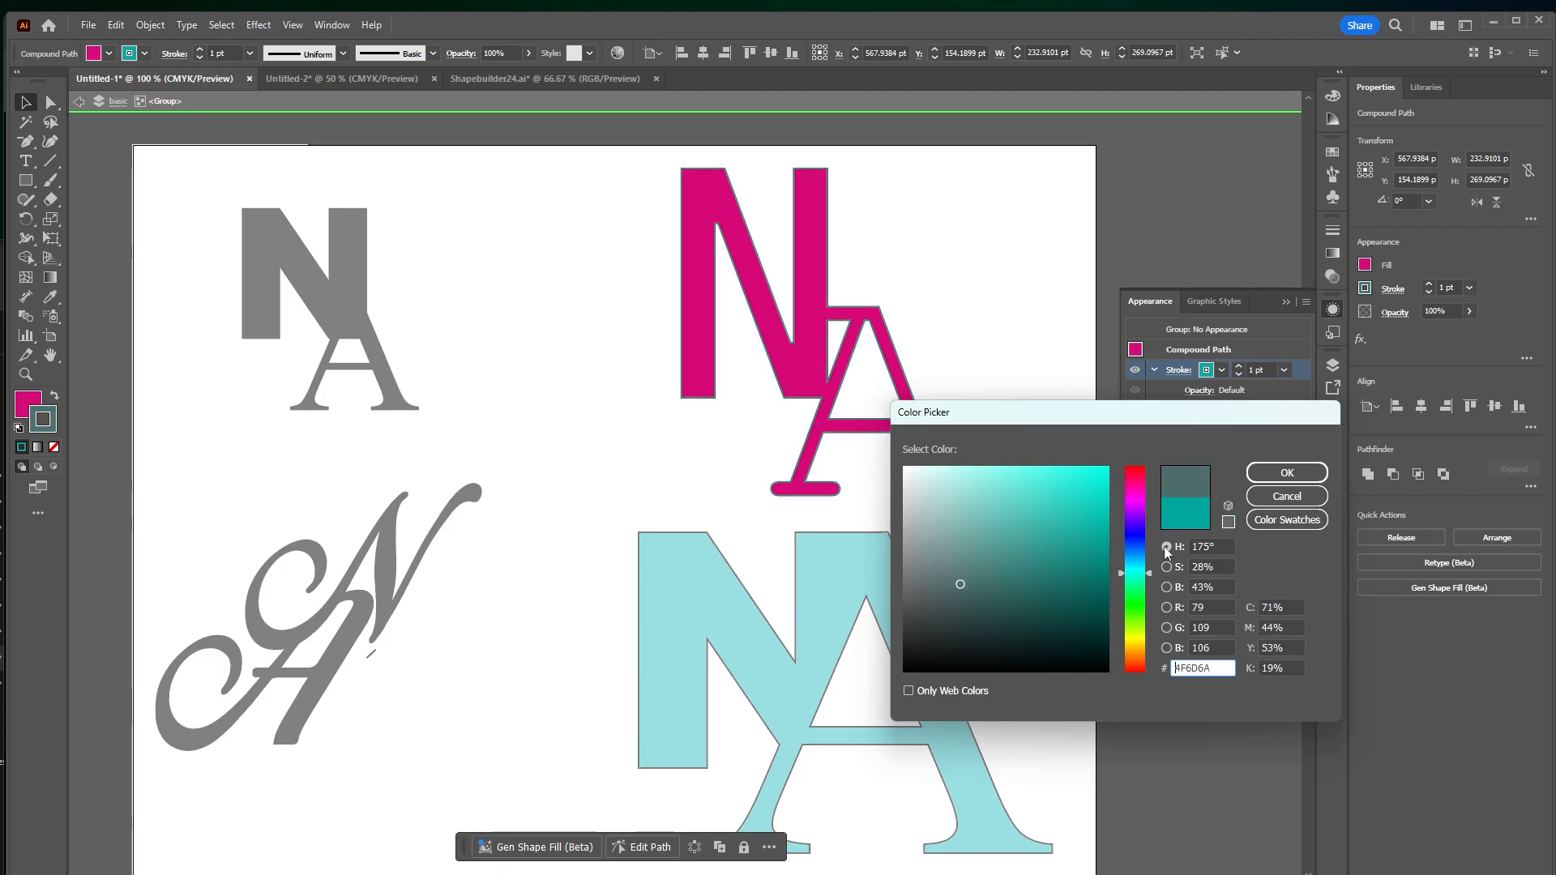
pyautogui.click(1287, 472)
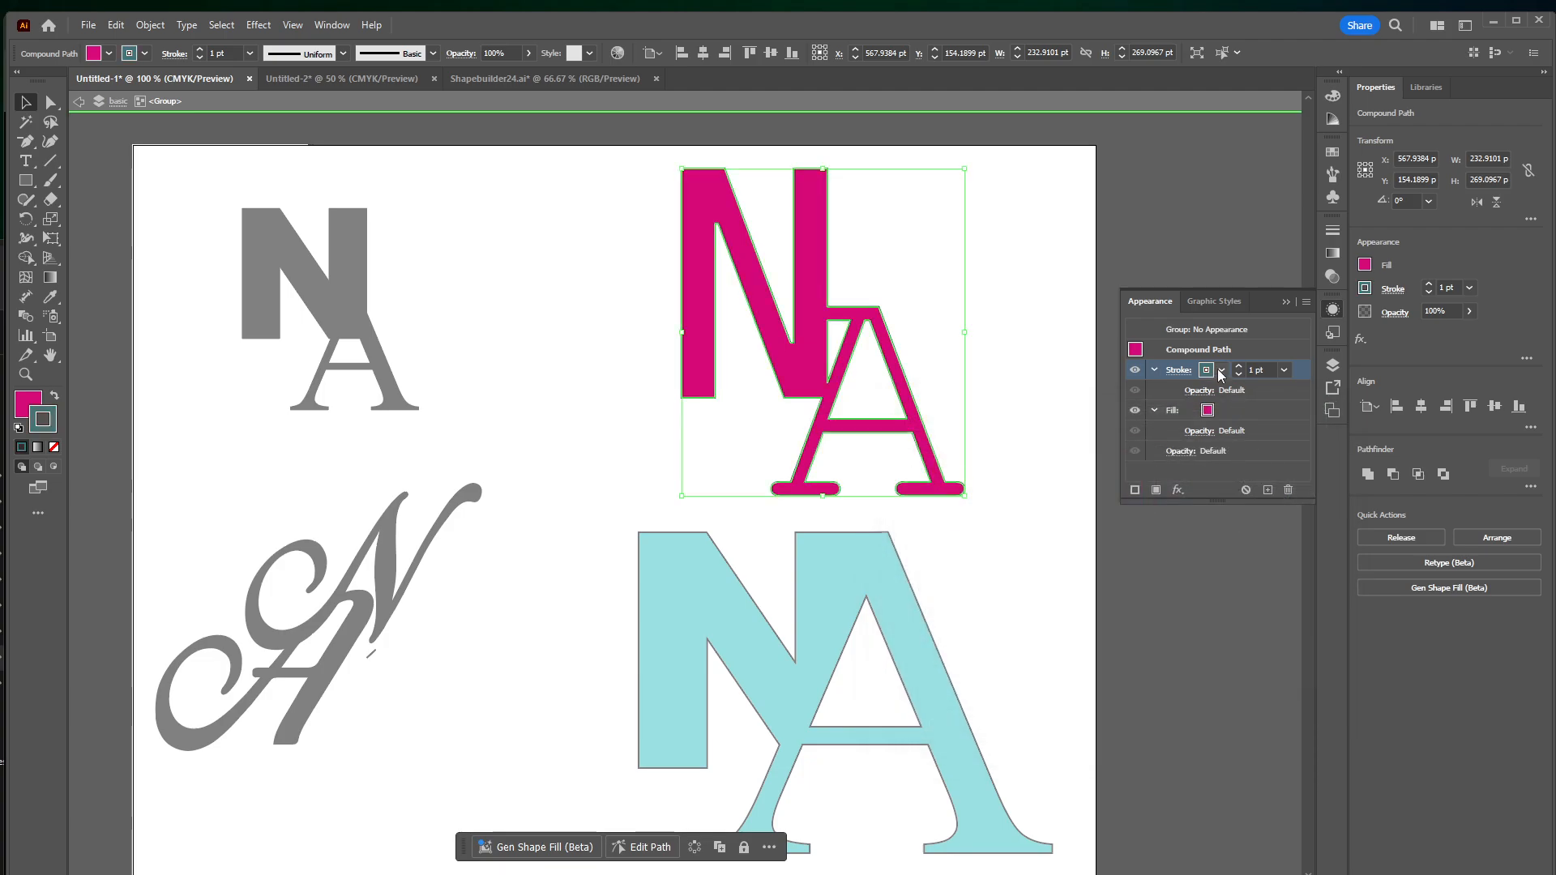
# Increase the gray-green stroke's weight to 12 pt
pyautogui.click(1239, 366)
pyautogui.click(1240, 367)
pyautogui.click(1239, 367)
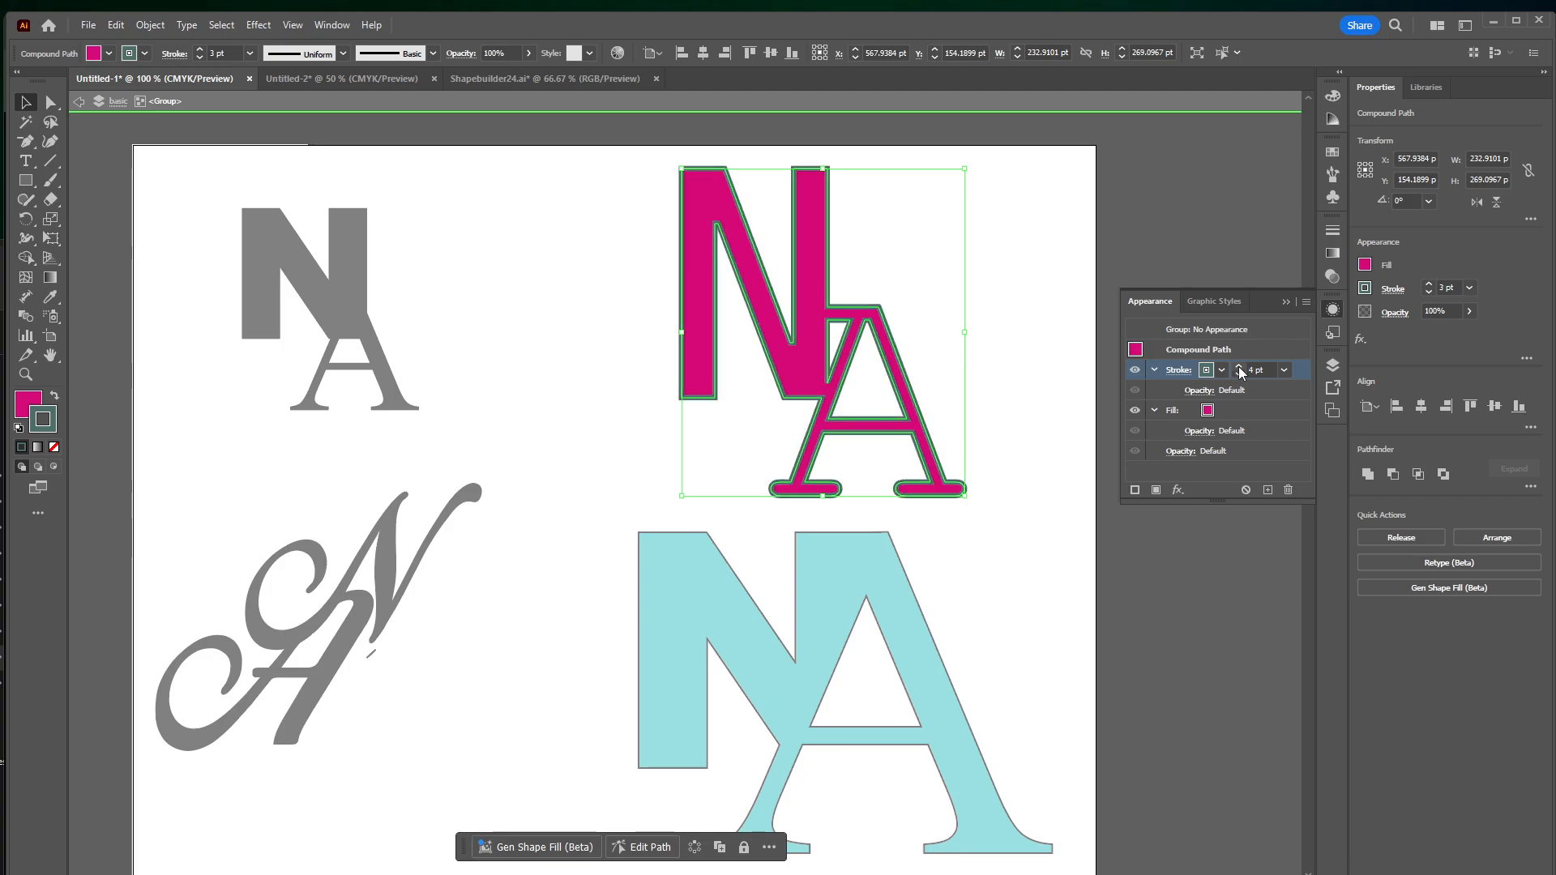
pyautogui.click(1239, 368)
pyautogui.click(1239, 368)
pyautogui.click(1239, 367)
pyautogui.click(1240, 367)
pyautogui.click(1240, 367)
pyautogui.click(1240, 367)
pyautogui.click(1240, 367)
pyautogui.click(1239, 367)
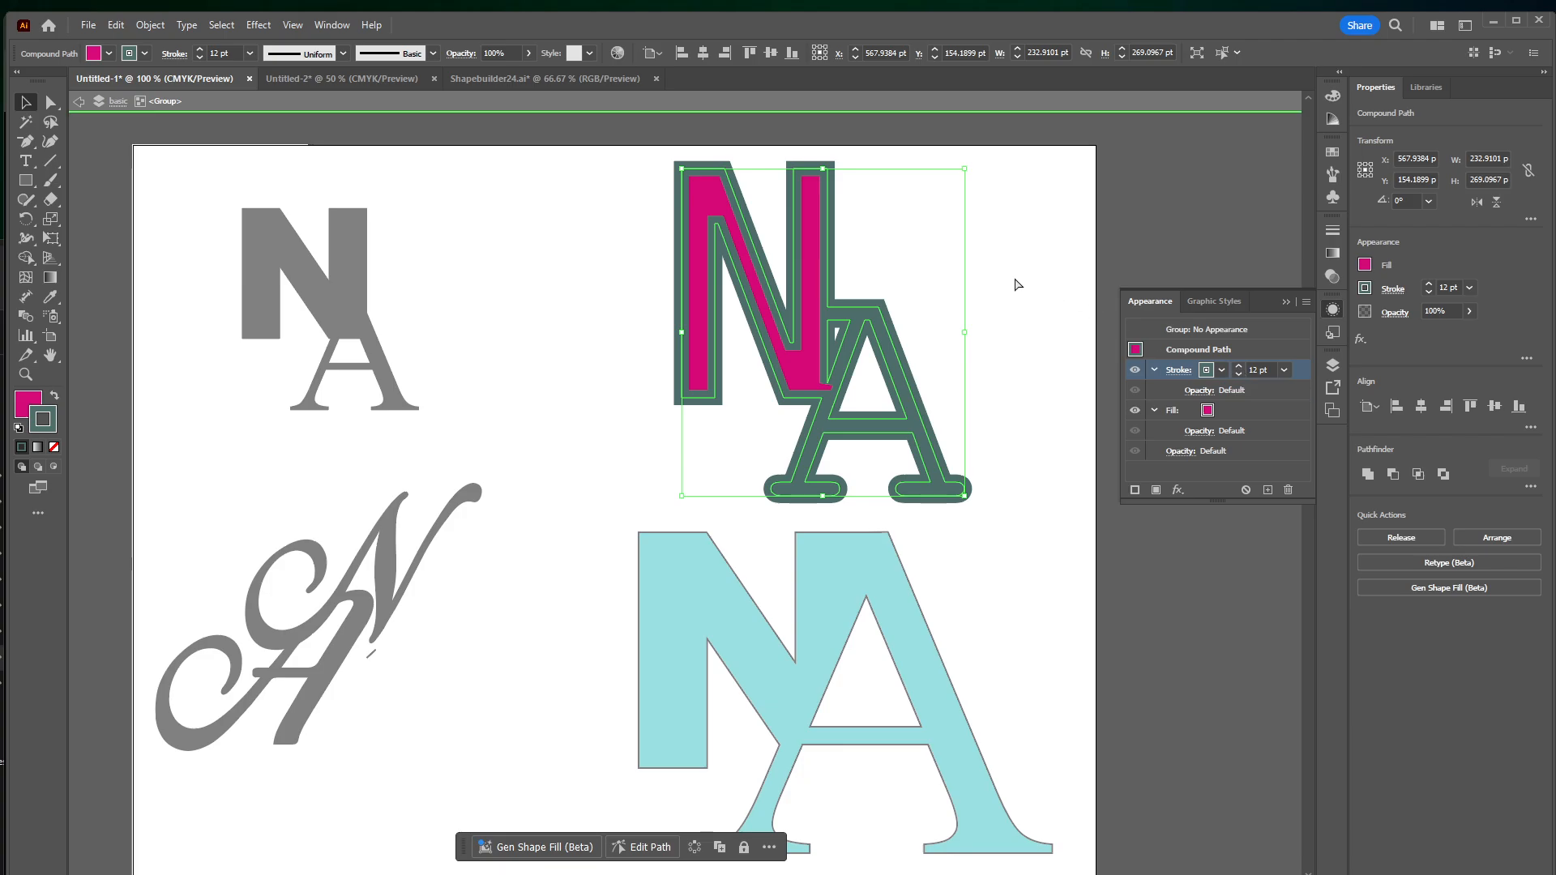
# Set the gray-green stroke's weight to 13 pt and align the stroke to the outside of the letters
pyautogui.moveTo(1015, 136); pyautogui.dragTo(878, 290)
pyautogui.hotkey('ctrl', '=')
pyautogui.hotkey('ctrl', '=')
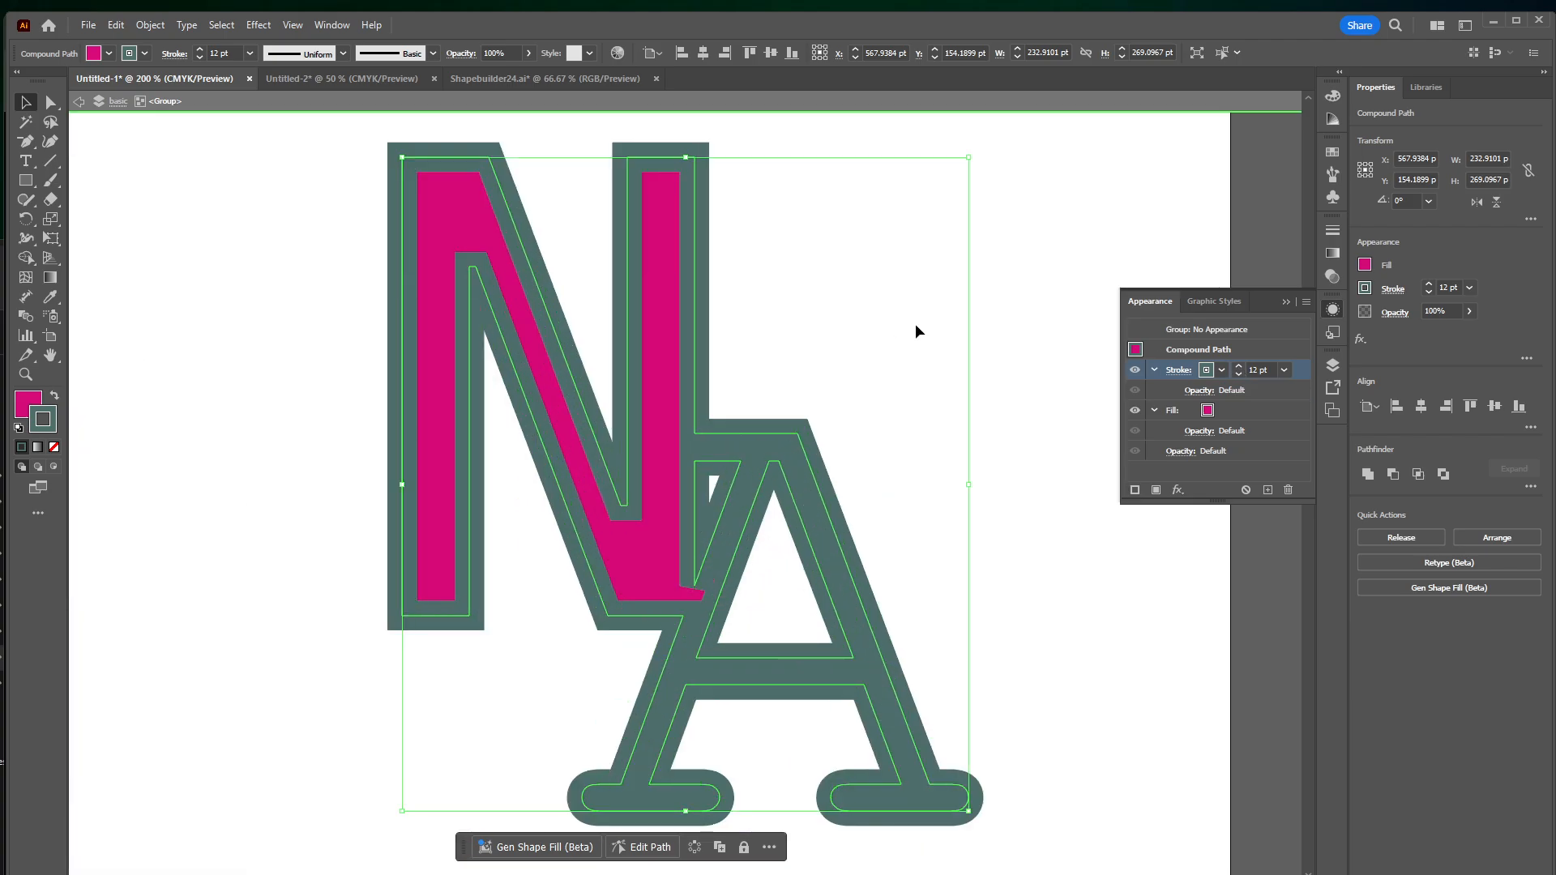
pyautogui.click(1238, 366)
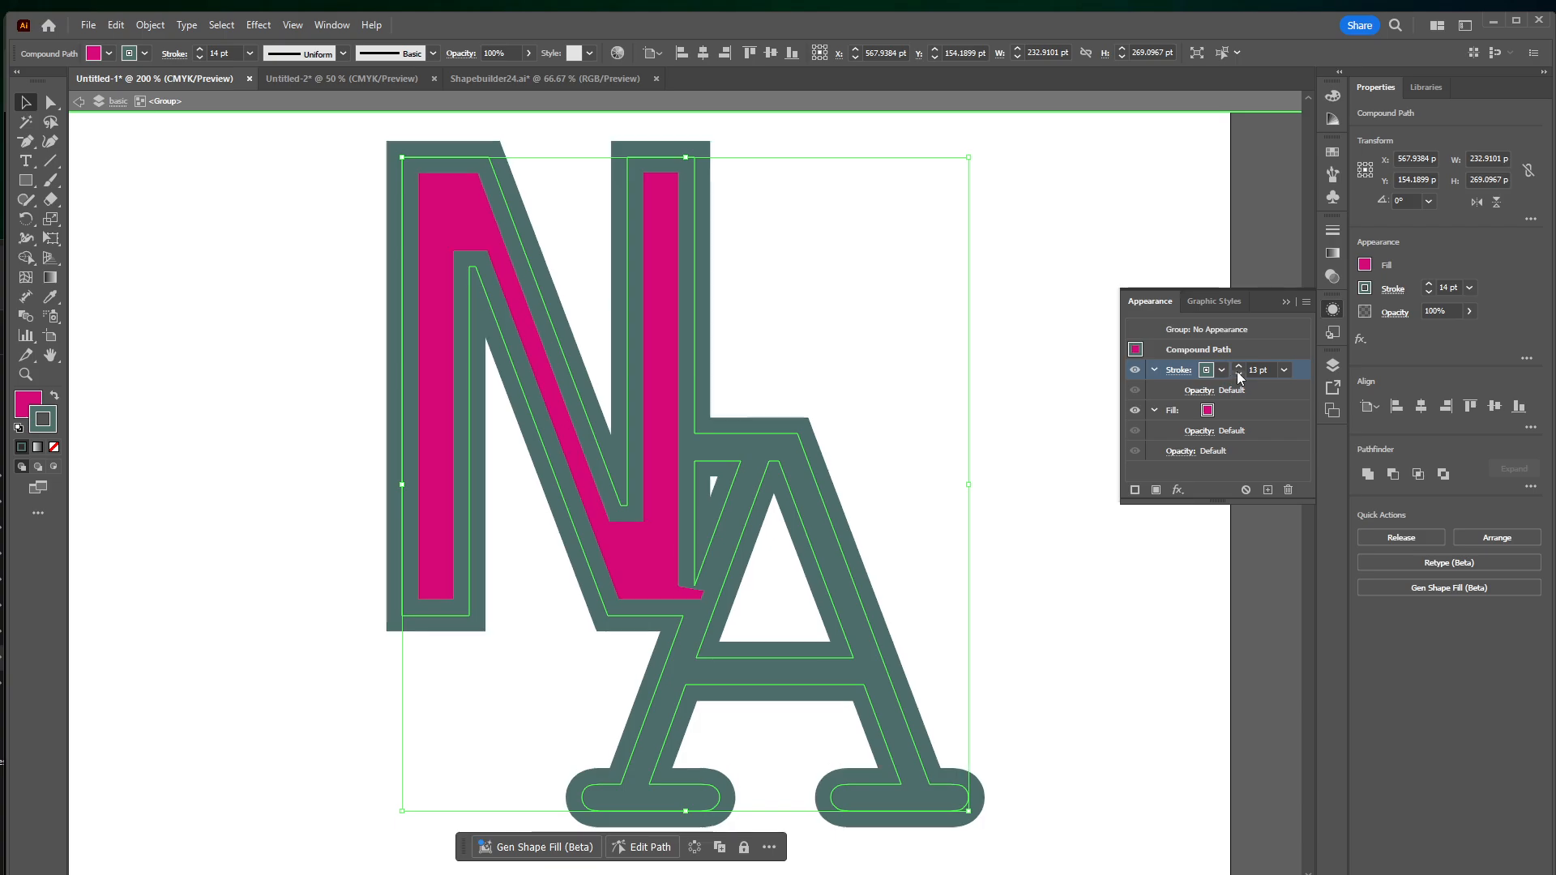
pyautogui.click(1176, 374)
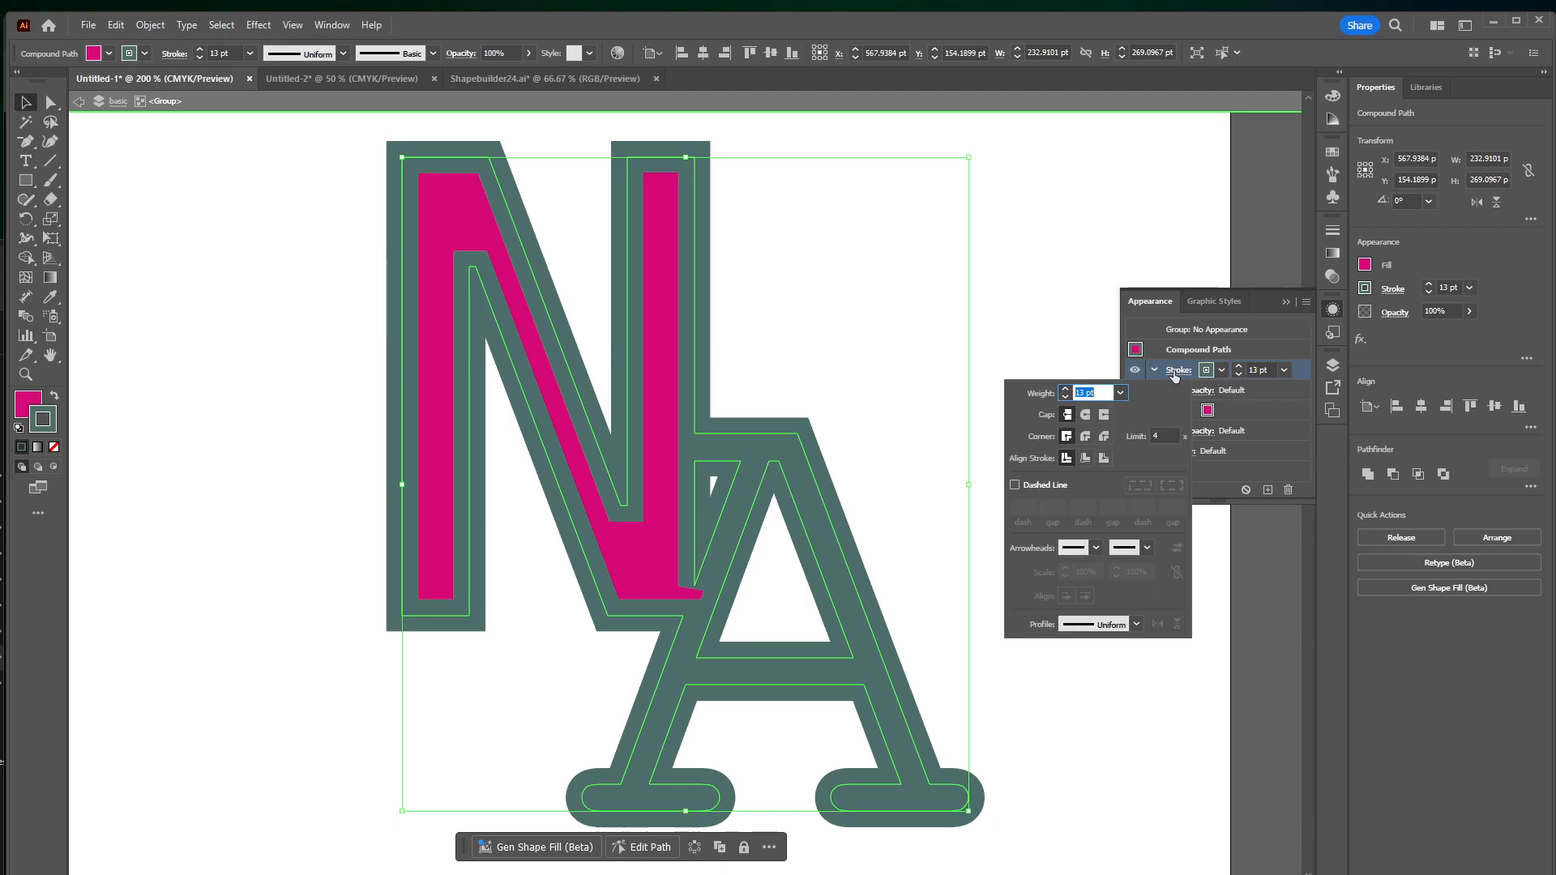
pyautogui.click(1104, 459)
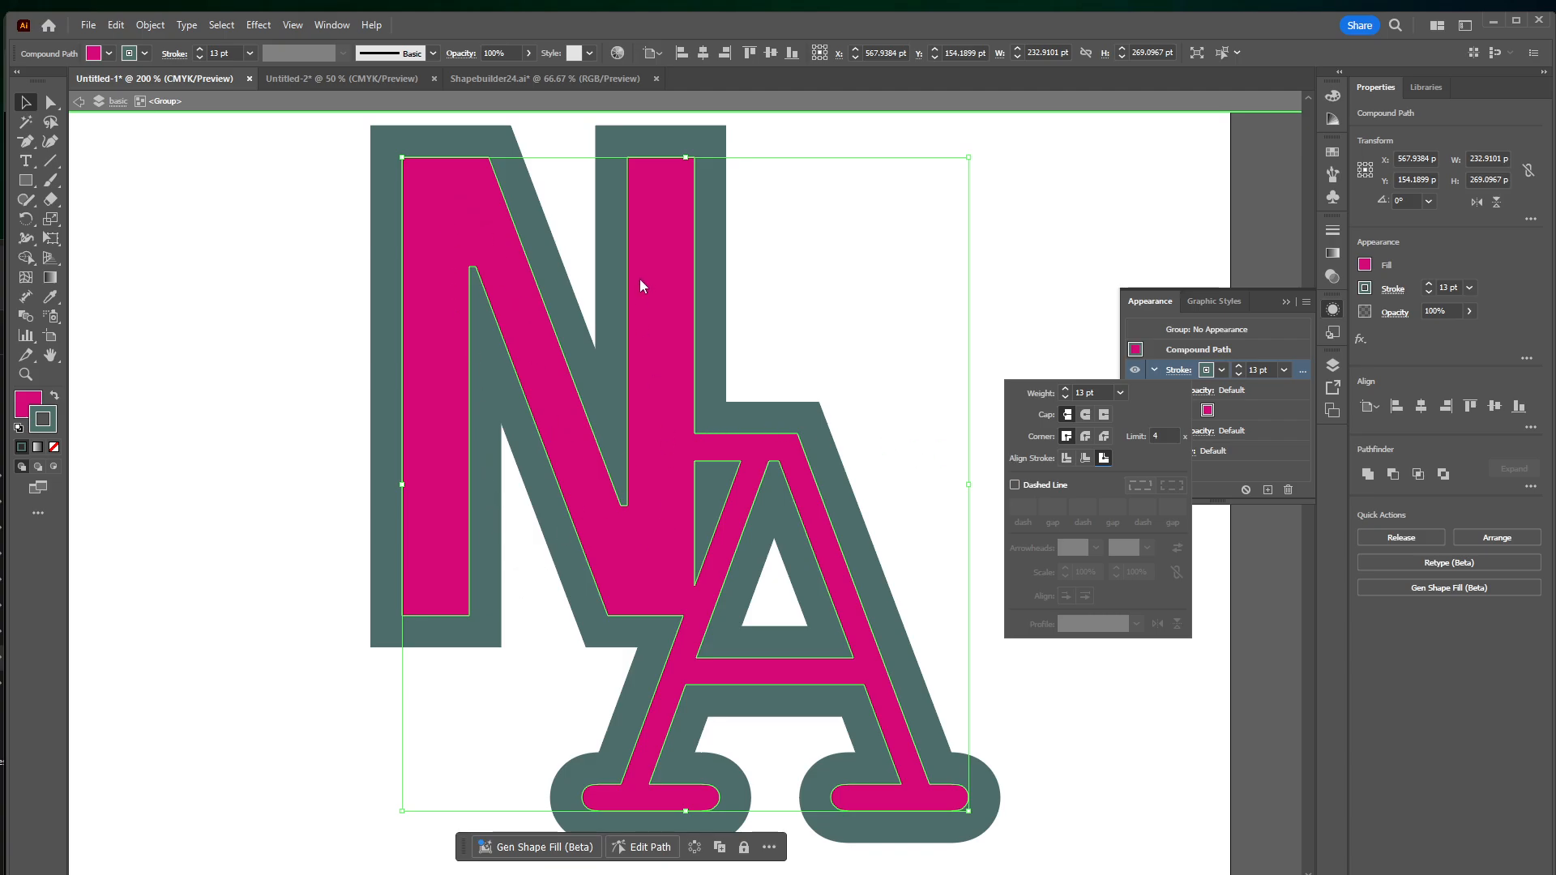
# Try outside stroke weights up to about 26 pt on the magenta logo and settle on 17 pt
pyautogui.click(1239, 365)
pyautogui.click(1239, 365)
pyautogui.click(1239, 366)
pyautogui.click(1240, 366)
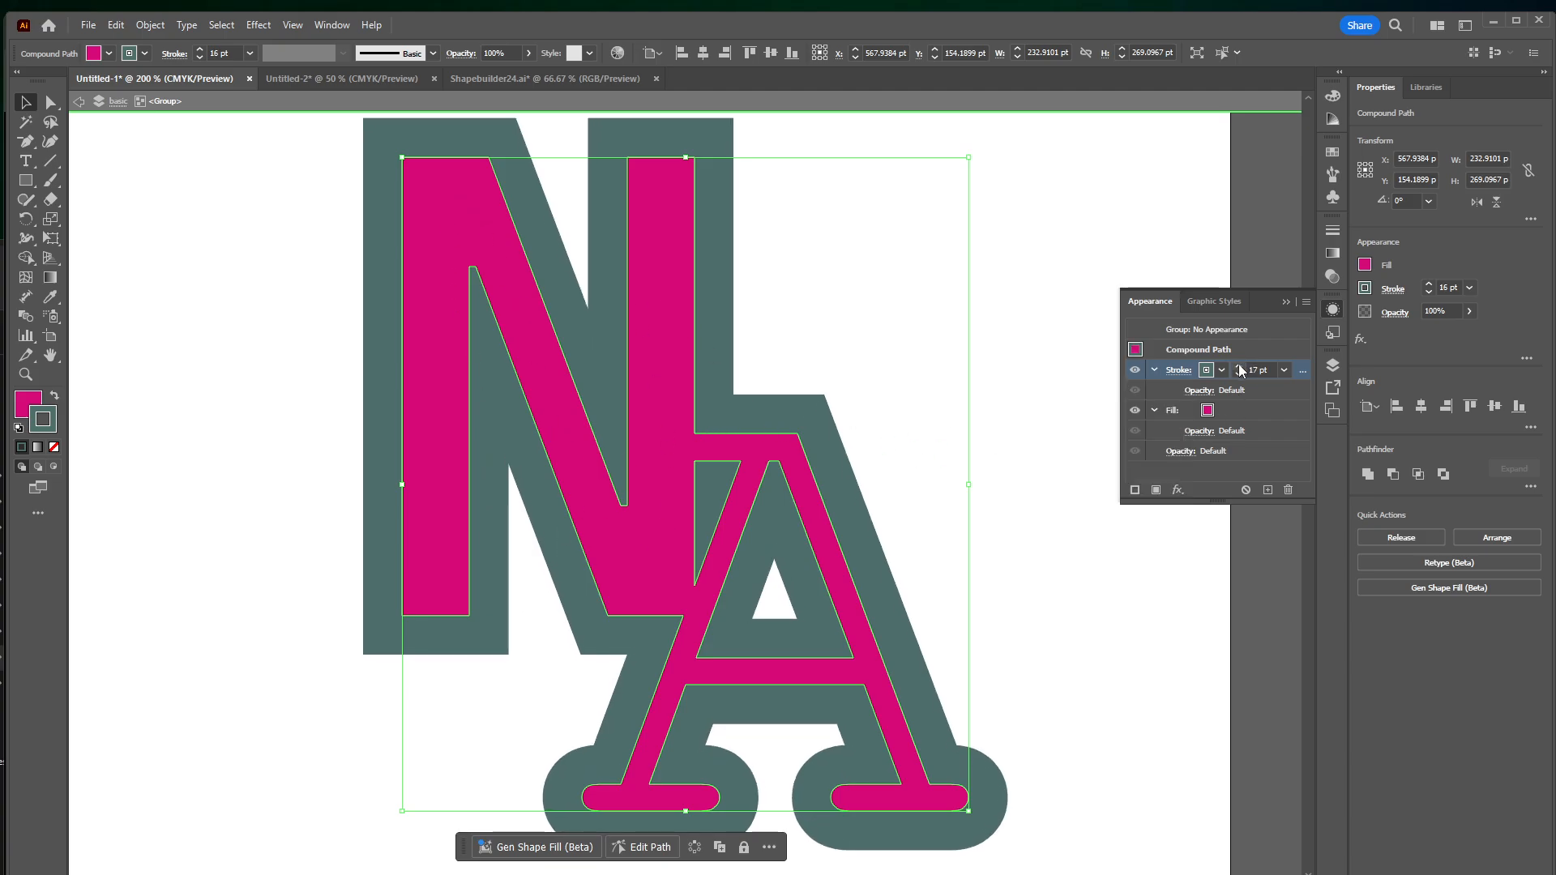
pyautogui.click(1239, 366)
pyautogui.click(1239, 366)
pyautogui.click(1239, 365)
pyautogui.click(1239, 365)
pyautogui.click(1240, 366)
pyautogui.click(1240, 365)
pyautogui.click(1239, 365)
pyautogui.click(1239, 366)
pyautogui.click(1239, 366)
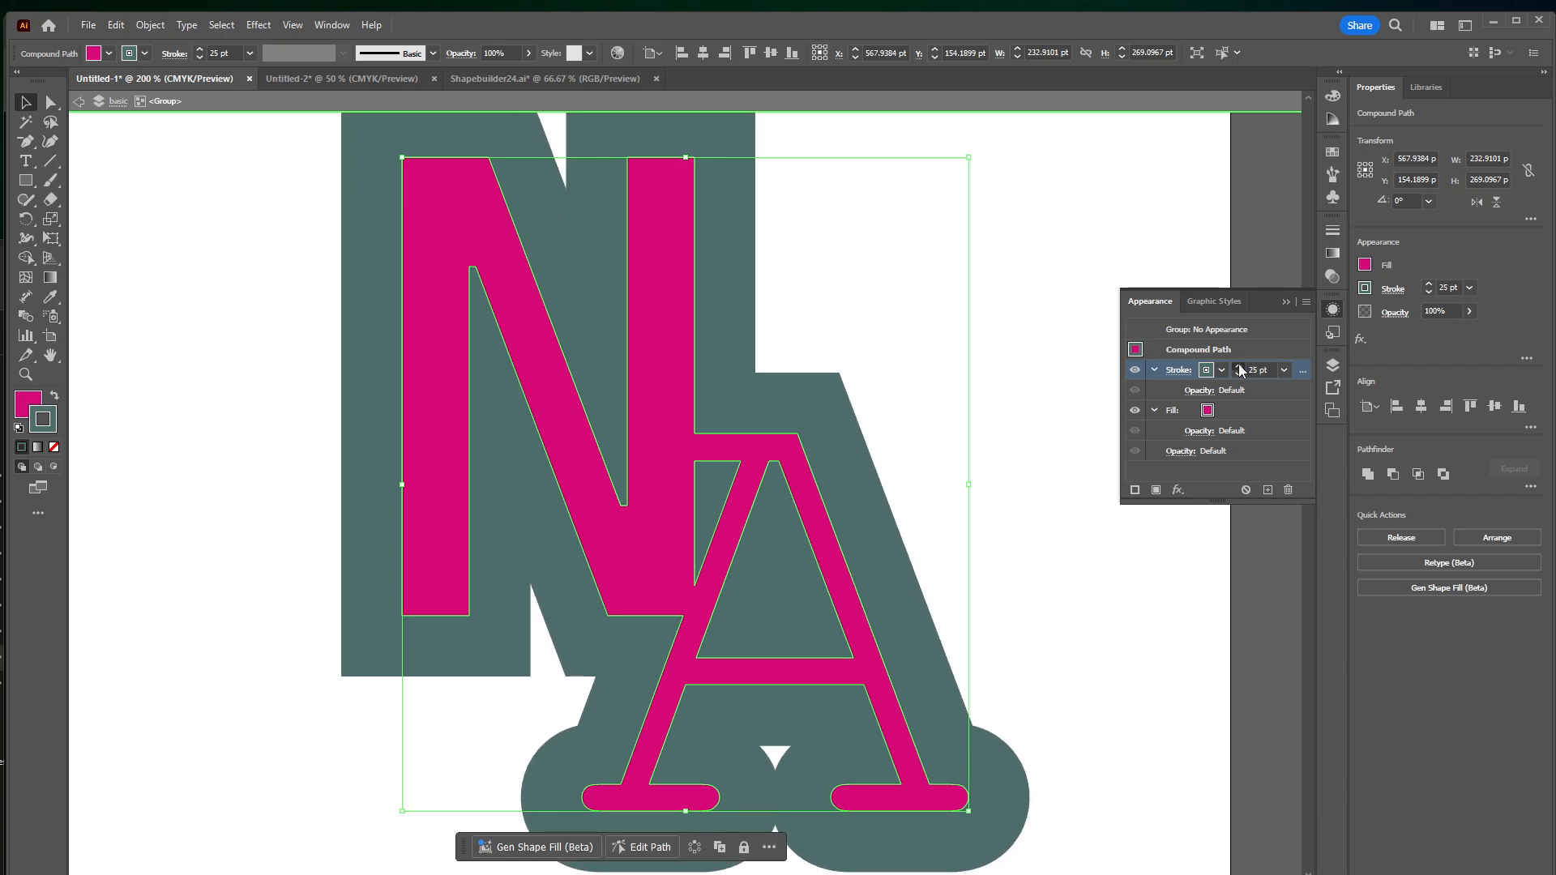
pyautogui.click(1239, 366)
pyautogui.click(1240, 366)
pyautogui.click(1238, 374)
pyautogui.click(1238, 374)
pyautogui.click(1239, 374)
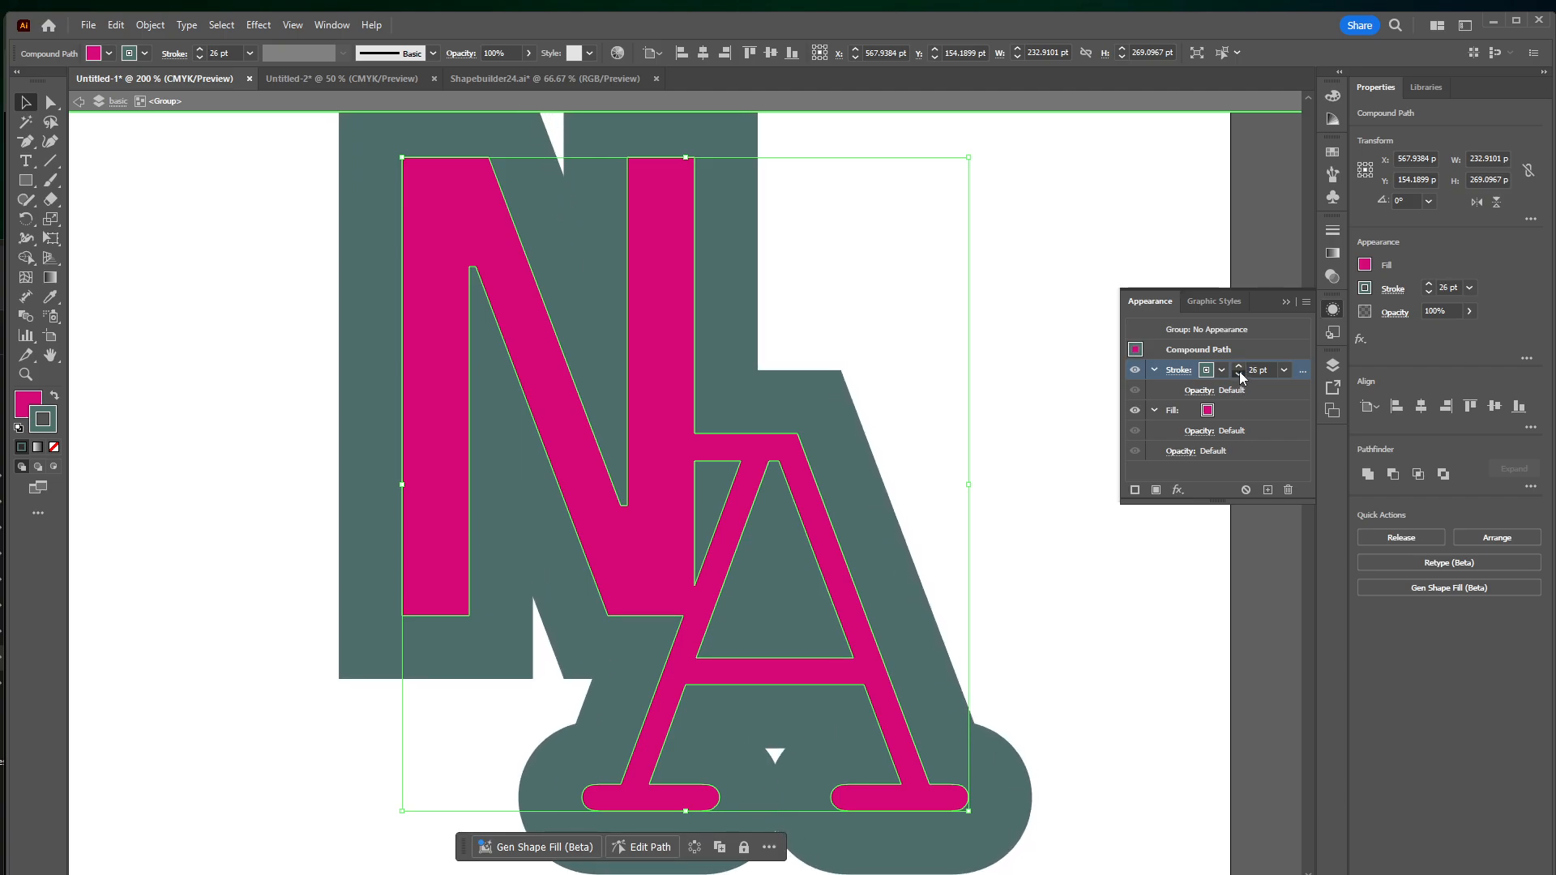
pyautogui.click(1238, 374)
pyautogui.click(1238, 374)
pyautogui.click(1239, 374)
pyautogui.click(1239, 374)
pyautogui.click(1238, 373)
pyautogui.click(1239, 373)
pyautogui.click(1239, 373)
pyautogui.click(1238, 374)
pyautogui.click(1238, 374)
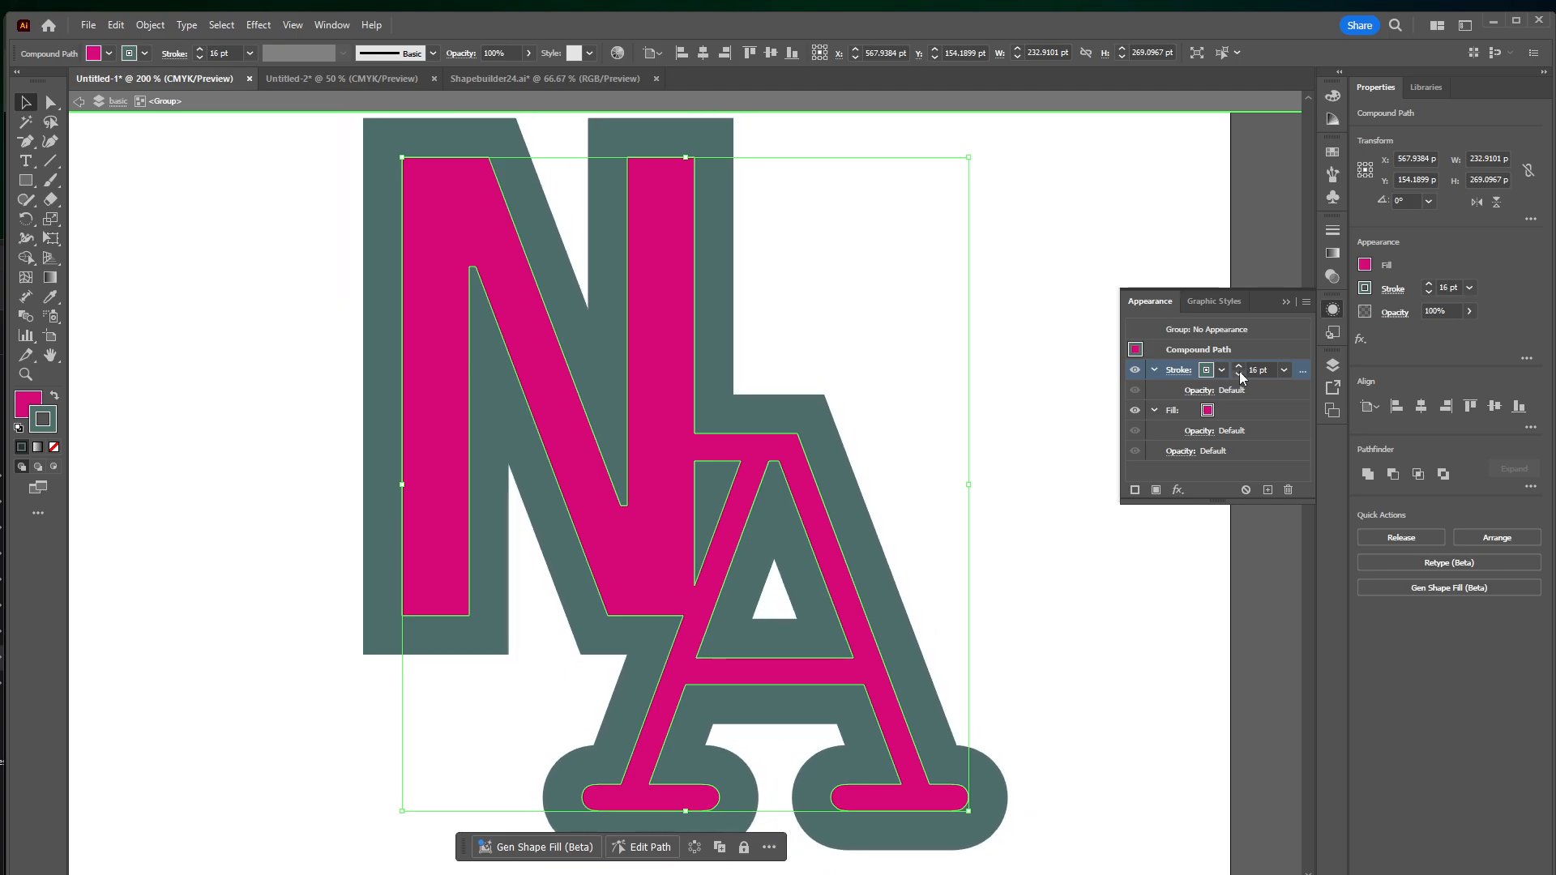
pyautogui.click(1239, 365)
pyautogui.click(1238, 374)
pyautogui.click(1238, 374)
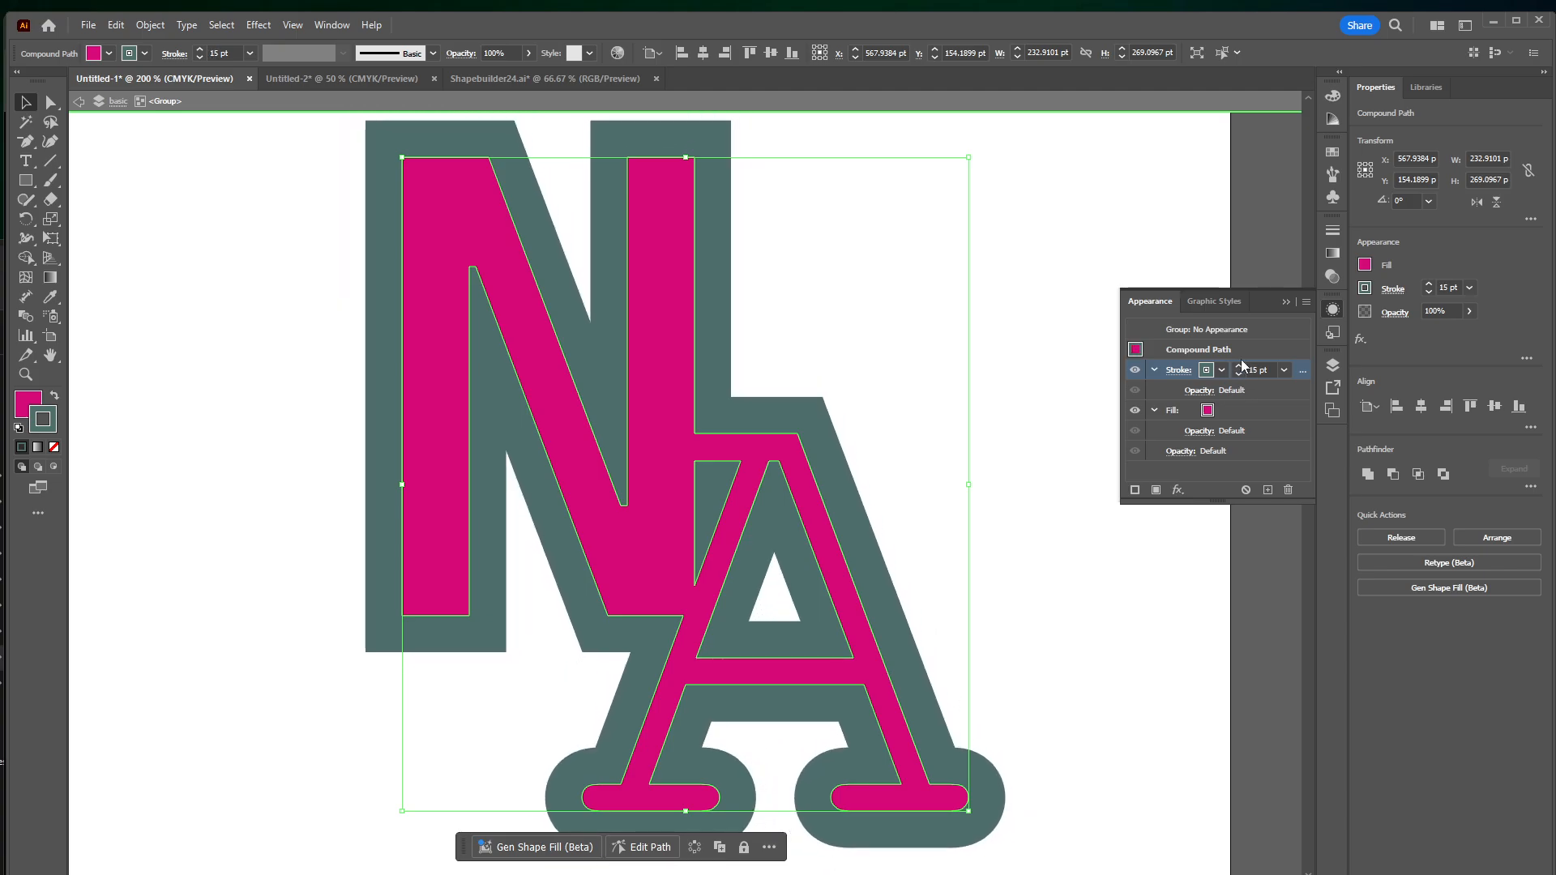
pyautogui.click(1239, 366)
pyautogui.click(1240, 366)
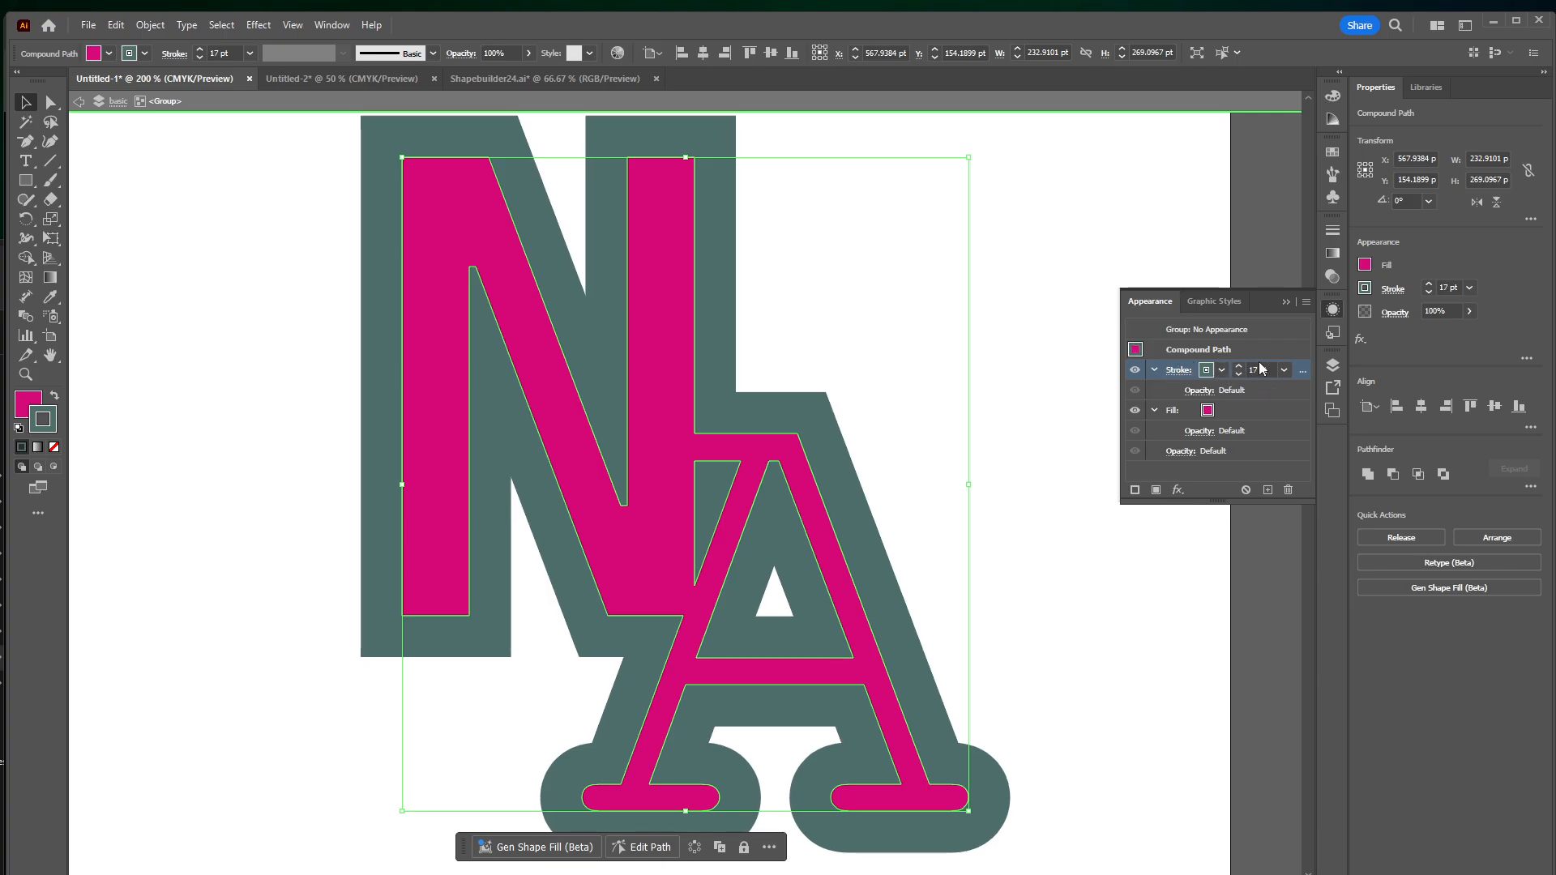
# Add a second stroke to the magenta logo's compound path and color it bright cyan
pyautogui.click(1135, 491)
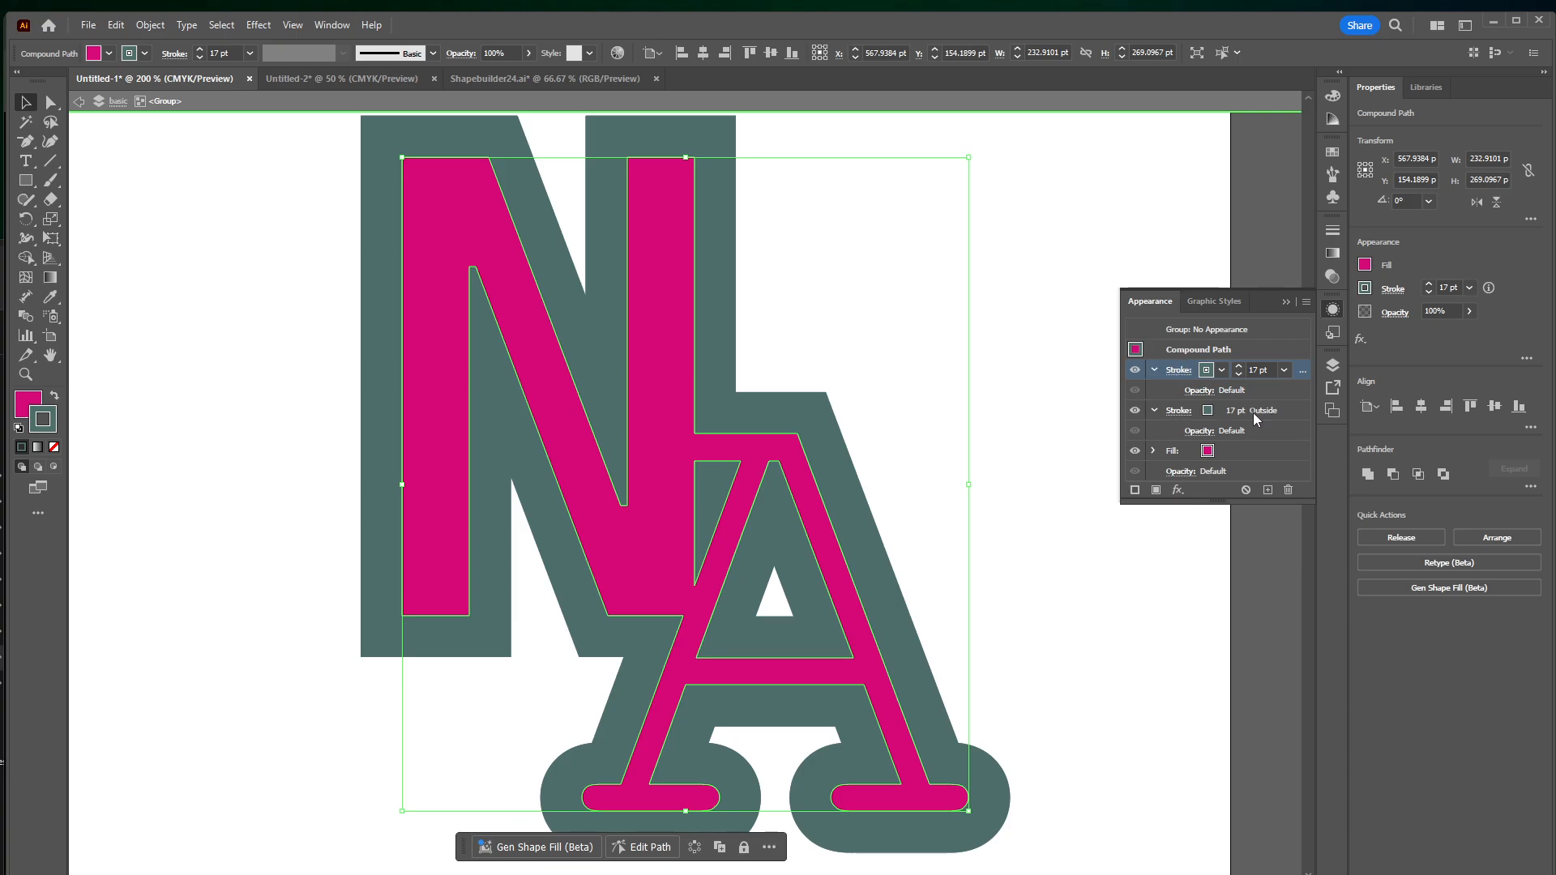
pyautogui.click(1221, 370)
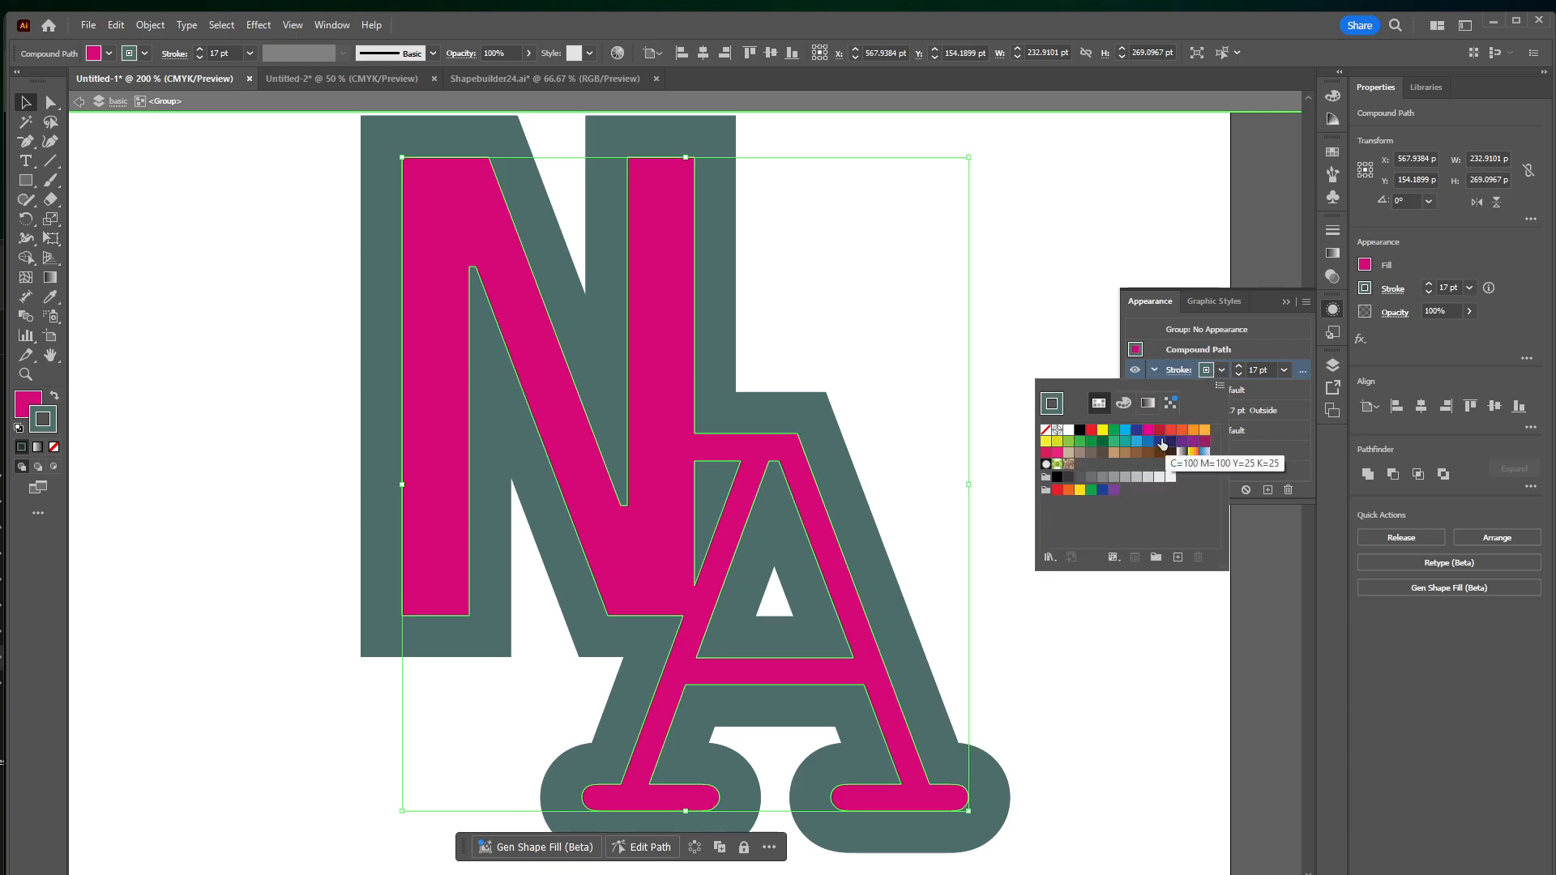
pyautogui.click(1125, 432)
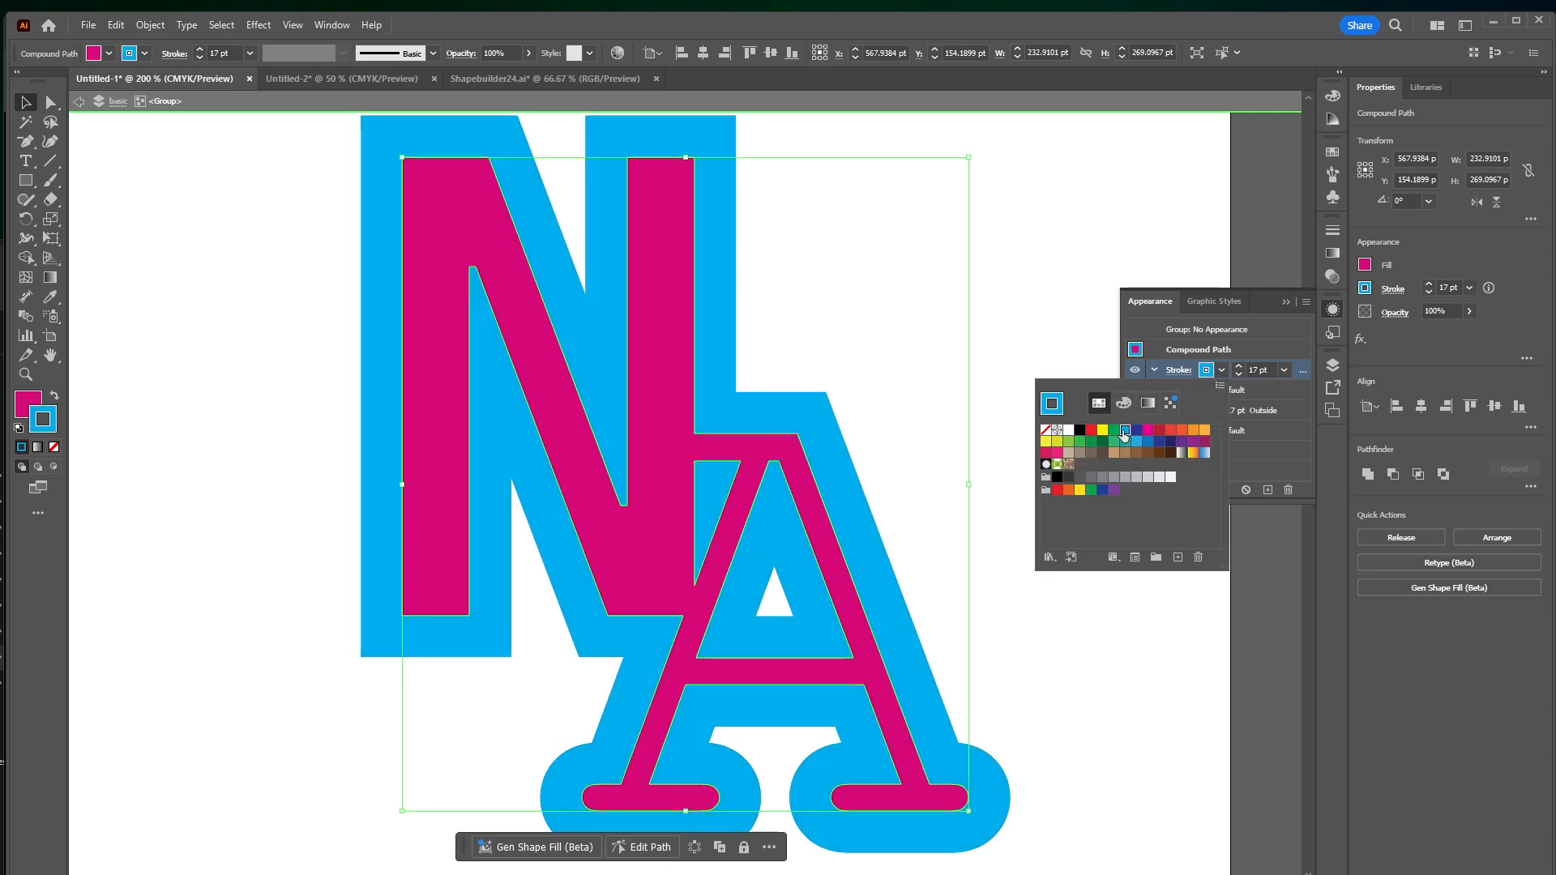
pyautogui.click(1276, 338)
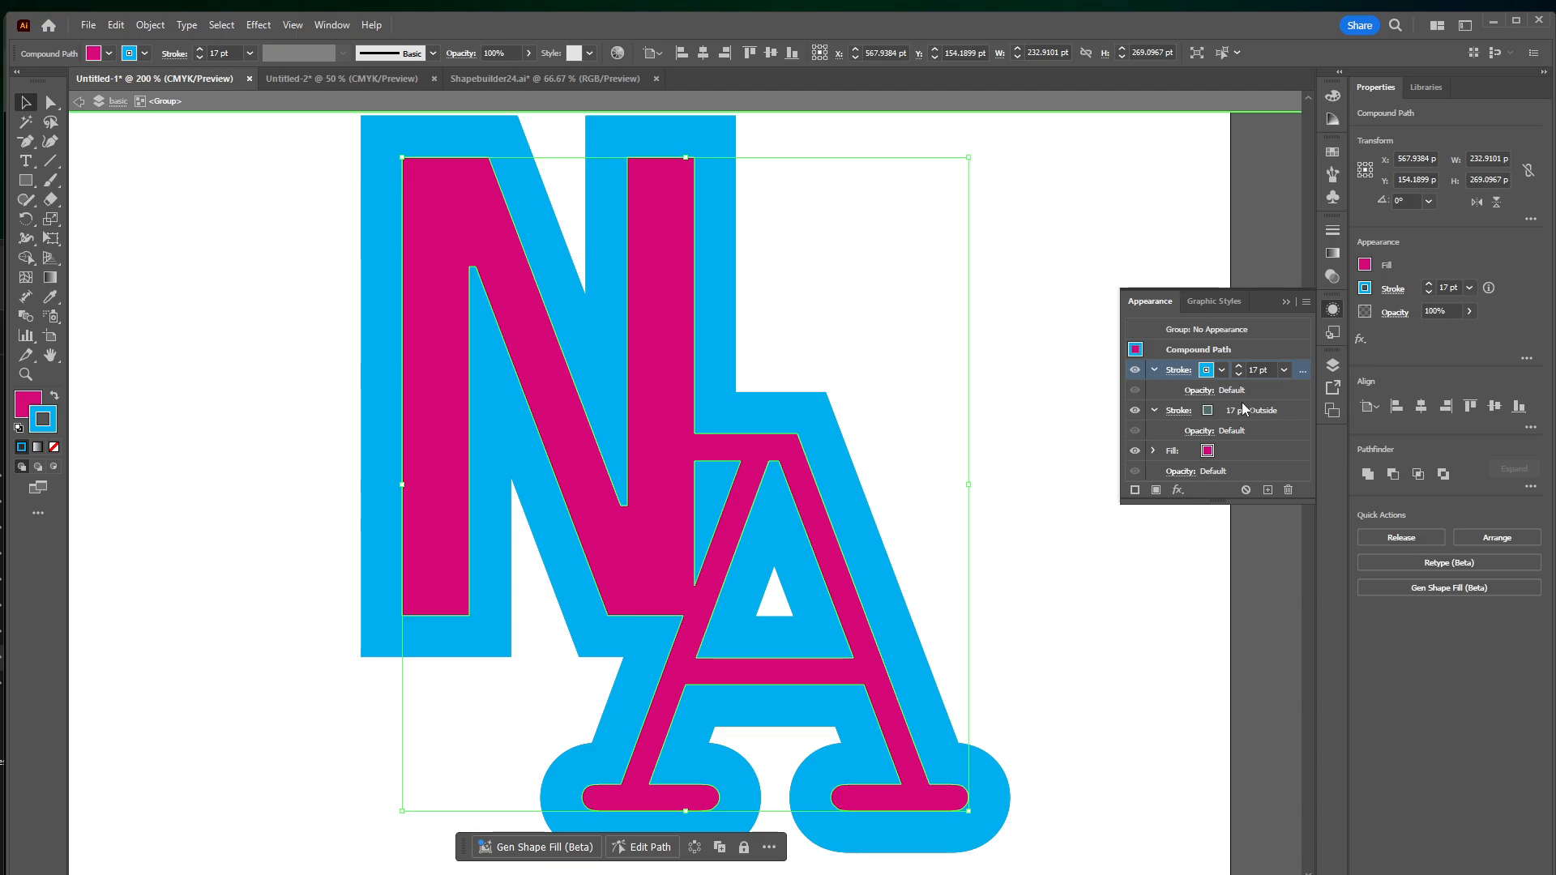
# Reduce the magenta logo's cyan stroke weight, try nearby values and settle on 8 pt
pyautogui.click(1240, 375)
pyautogui.click(1240, 374)
pyautogui.click(1241, 376)
pyautogui.click(1241, 376)
pyautogui.click(1241, 376)
pyautogui.click(1242, 377)
pyautogui.click(1242, 376)
pyautogui.click(1242, 376)
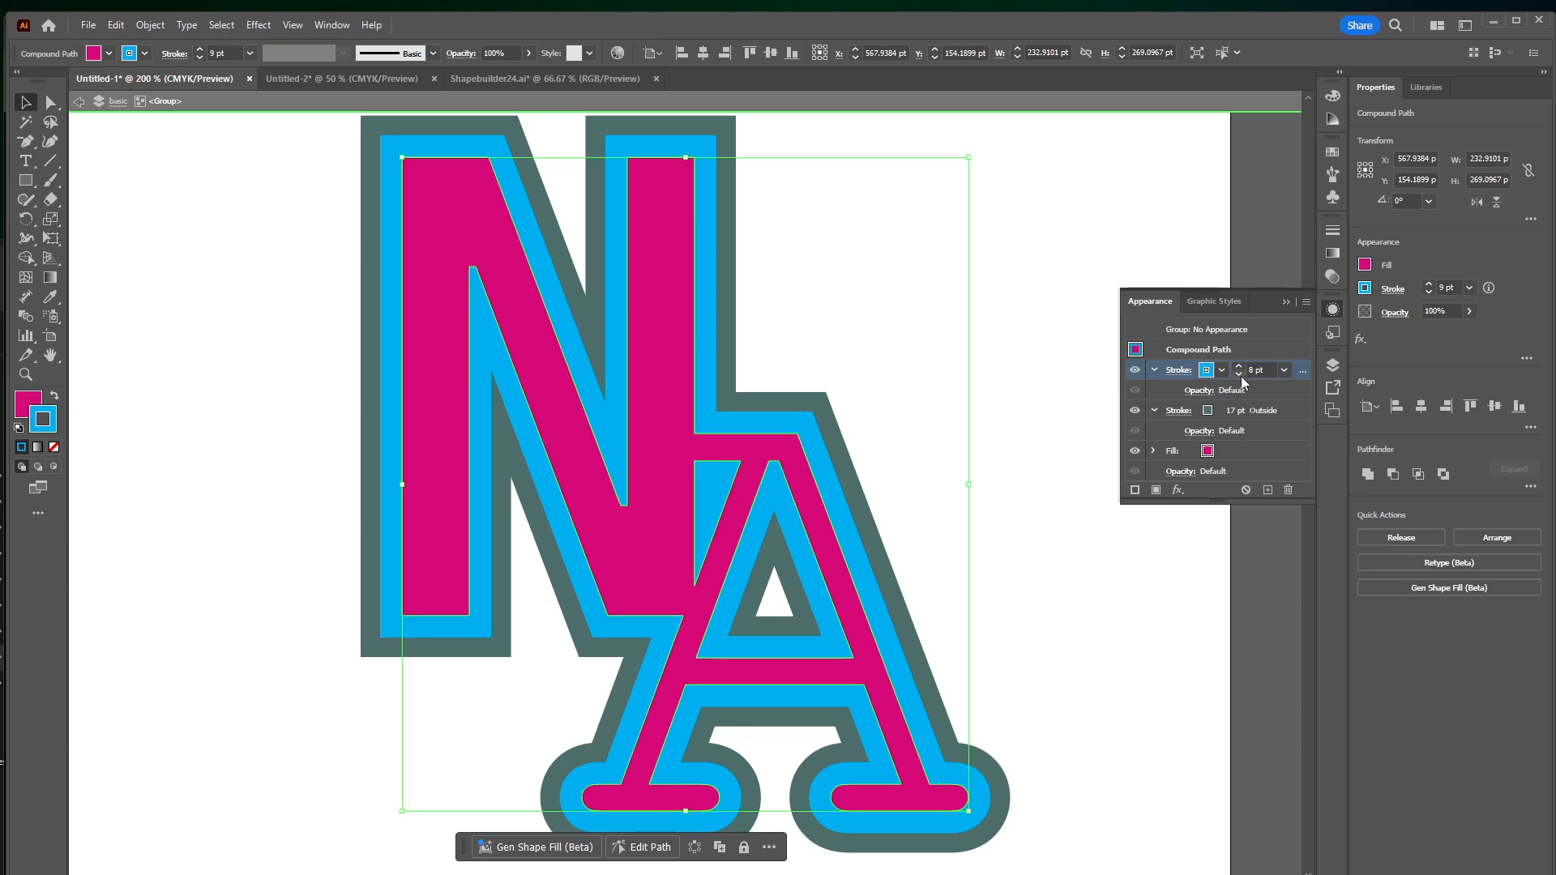
pyautogui.click(1242, 376)
pyautogui.click(1242, 376)
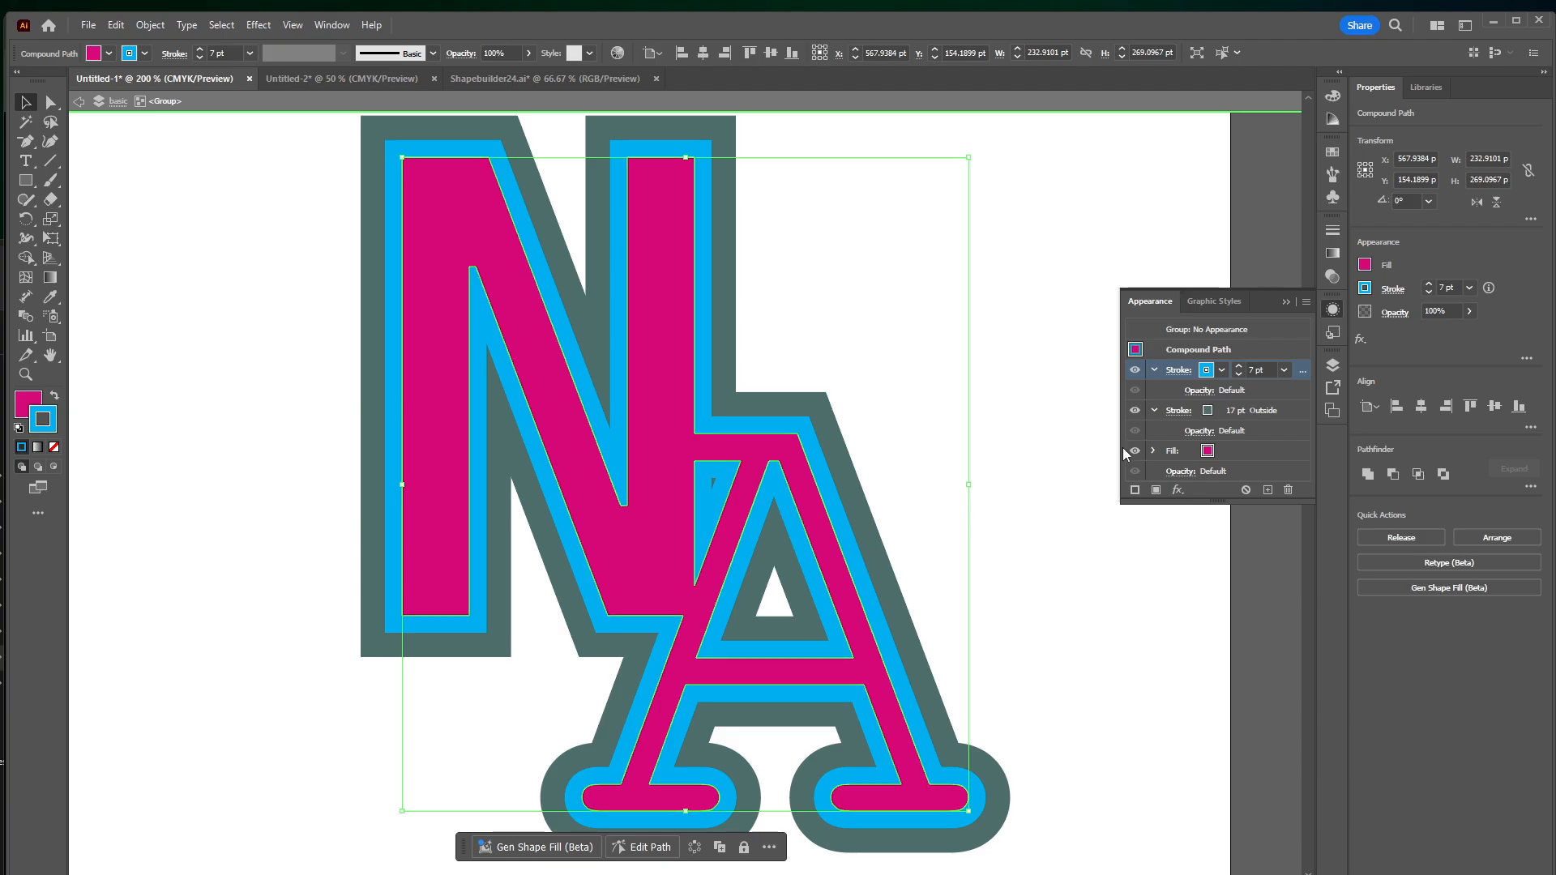
pyautogui.click(1238, 368)
pyautogui.click(1238, 375)
pyautogui.click(1238, 375)
pyautogui.click(1237, 374)
pyautogui.click(1239, 366)
pyautogui.click(1238, 367)
pyautogui.click(1238, 366)
# Set the magenta logo's cyan stroke to align to the outside of the letters
pyautogui.click(1177, 370)
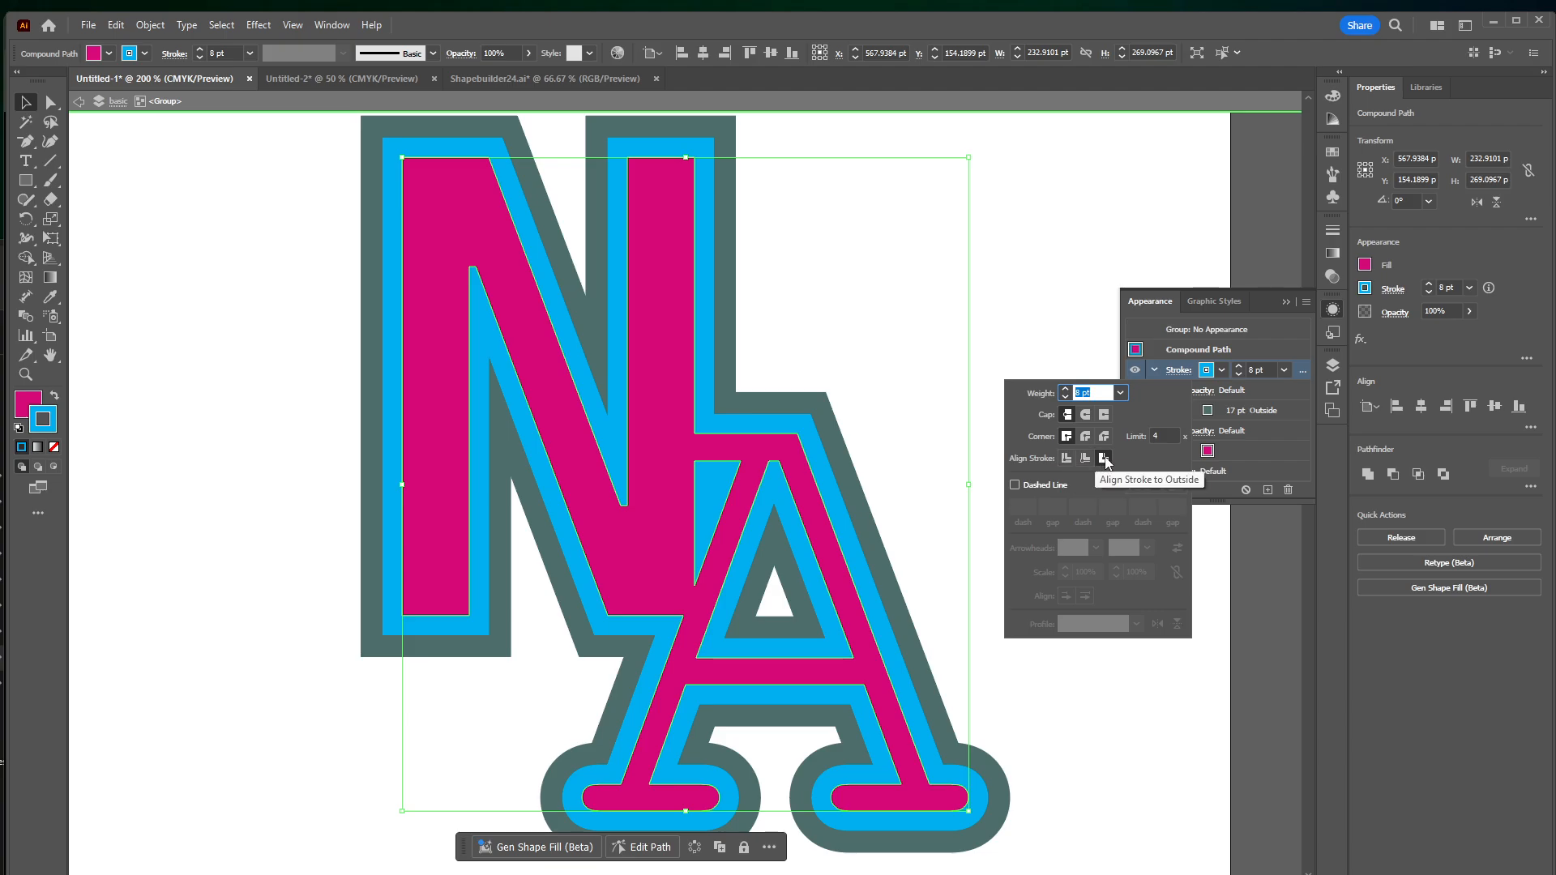
pyautogui.click(1177, 370)
pyautogui.click(1176, 371)
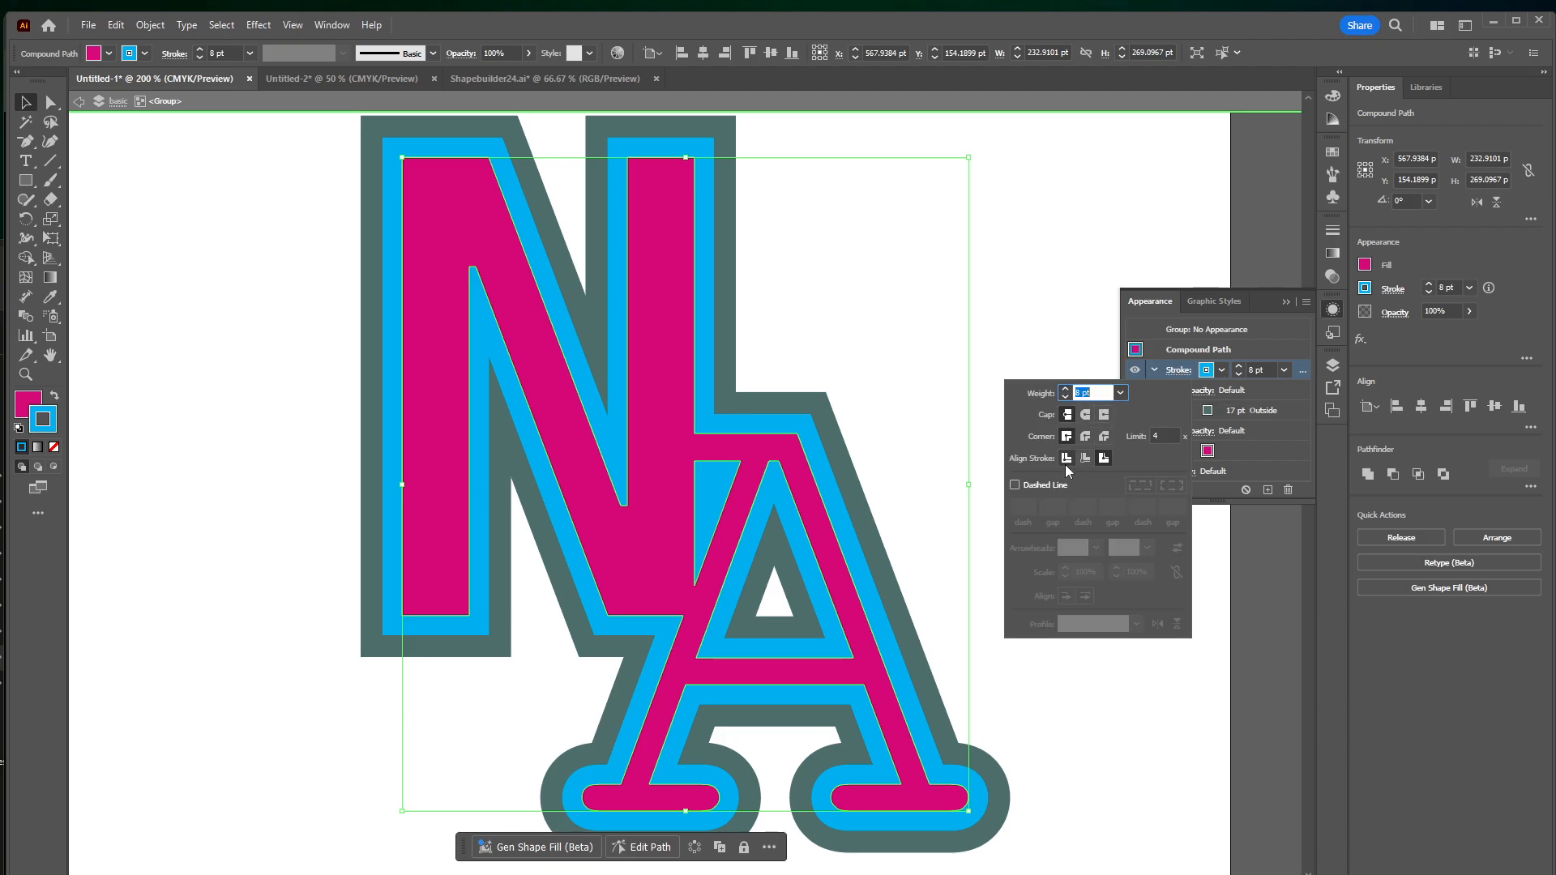
pyautogui.click(1103, 459)
pyautogui.click(1241, 366)
# Add a third, orange-red stroke to the magenta logo, set its weight to 3 pt, and exit the group's isolation mode
pyautogui.click(1135, 492)
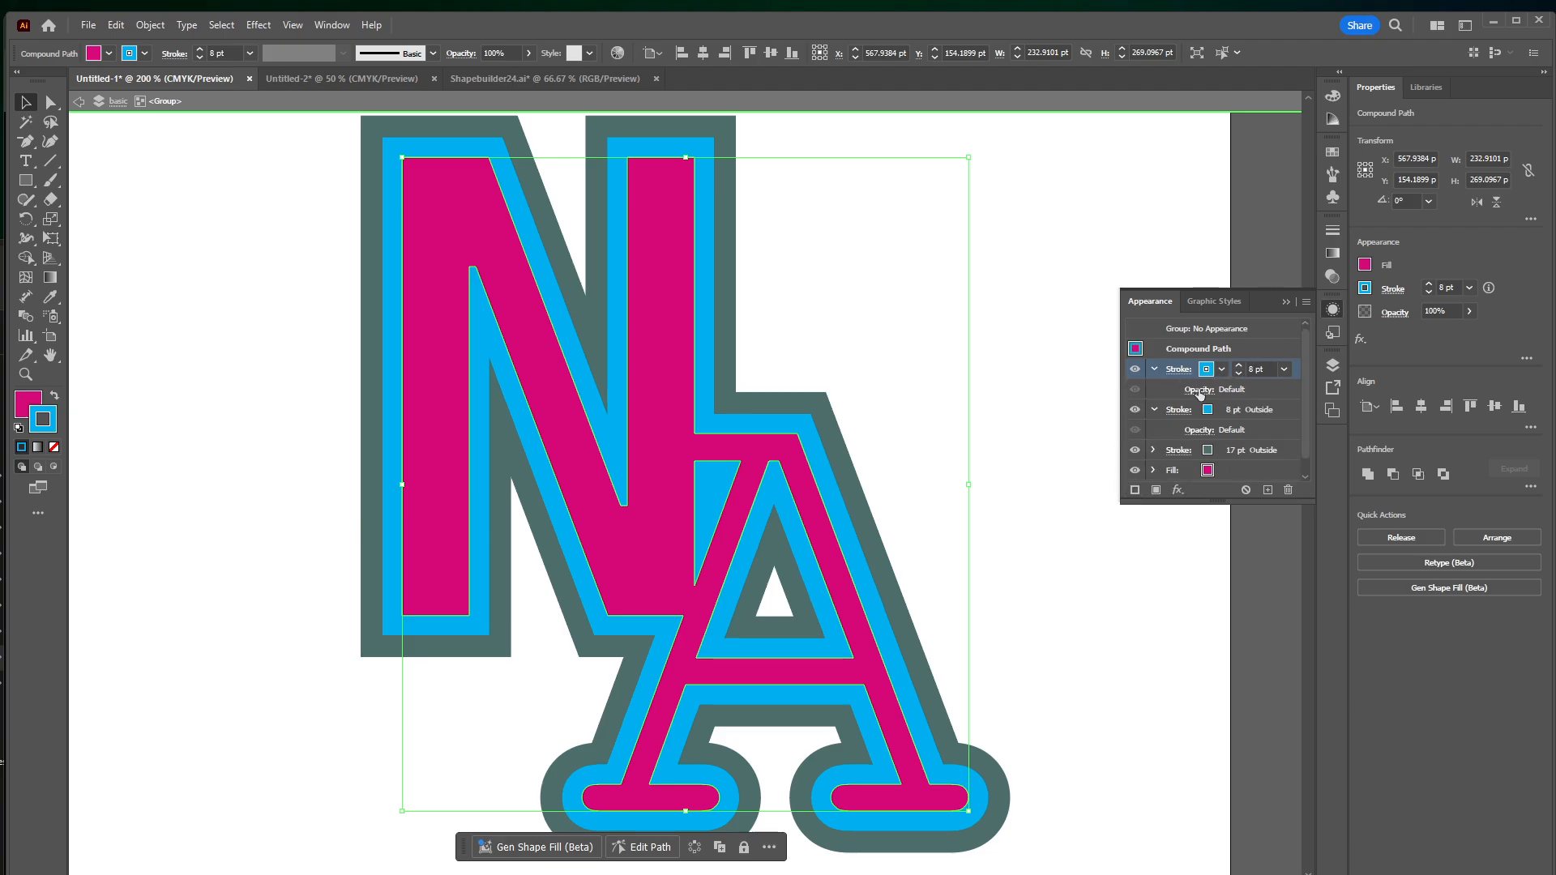
pyautogui.click(1222, 370)
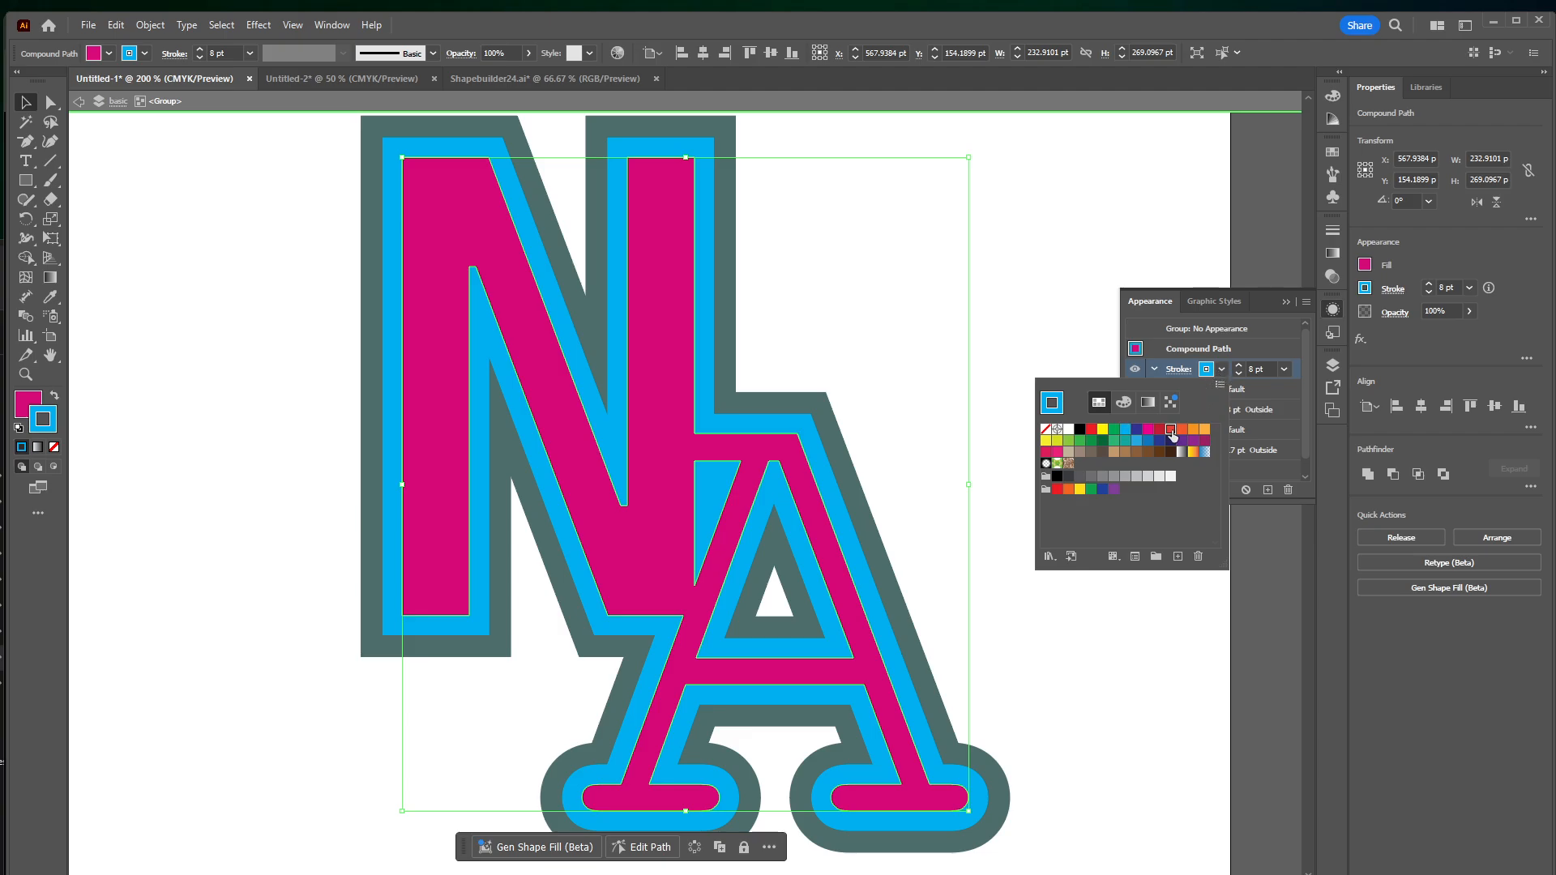
pyautogui.click(1170, 431)
pyautogui.click(1237, 374)
pyautogui.click(1237, 375)
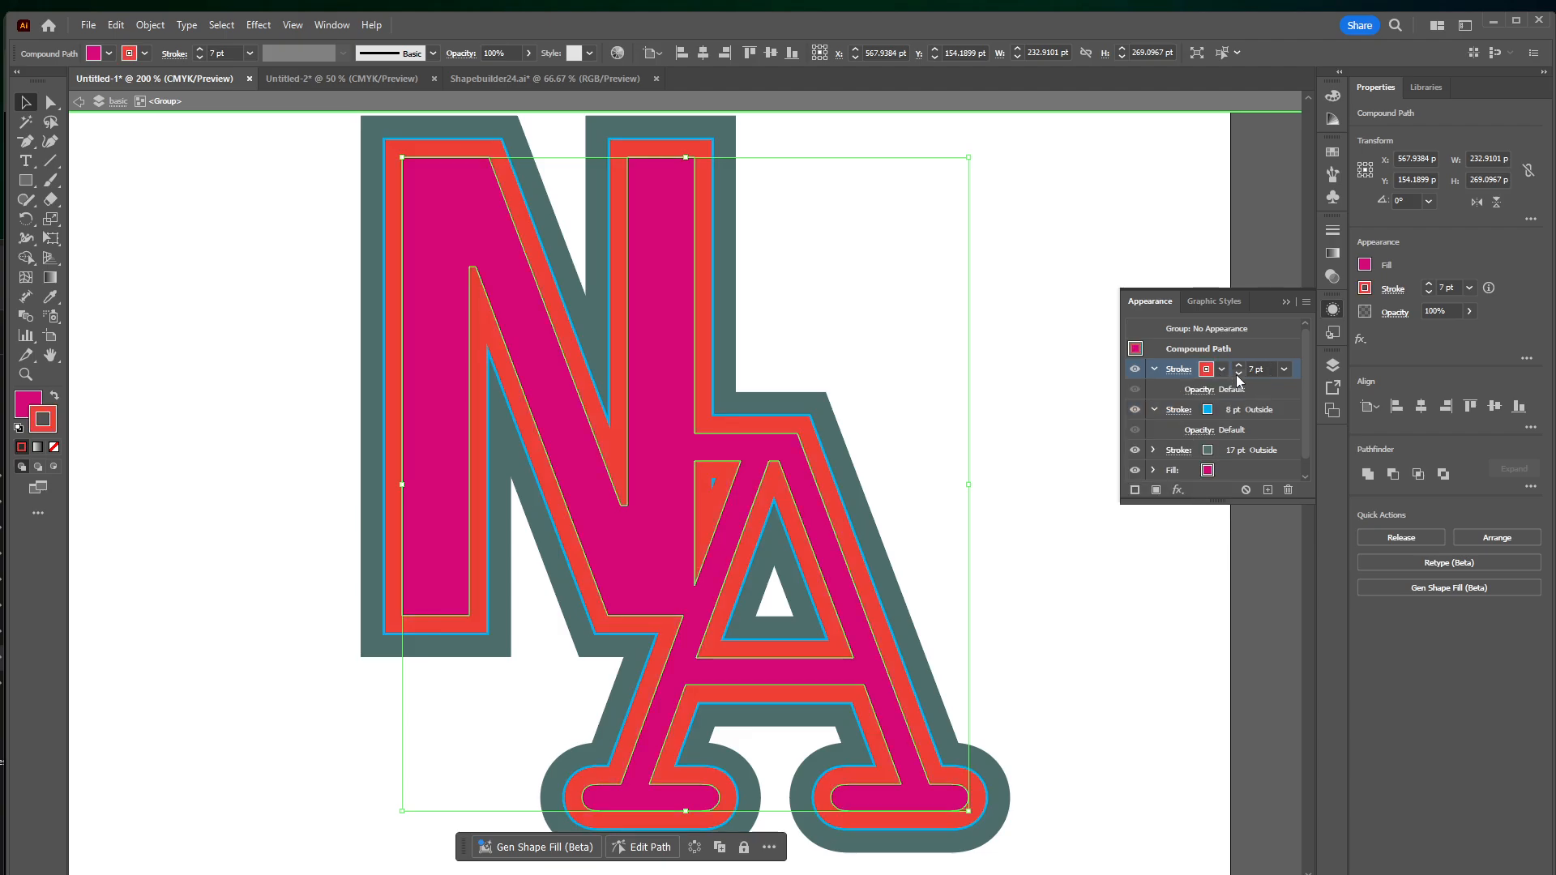
pyautogui.click(1236, 374)
pyautogui.click(1237, 374)
pyautogui.click(1237, 374)
pyautogui.click(1237, 374)
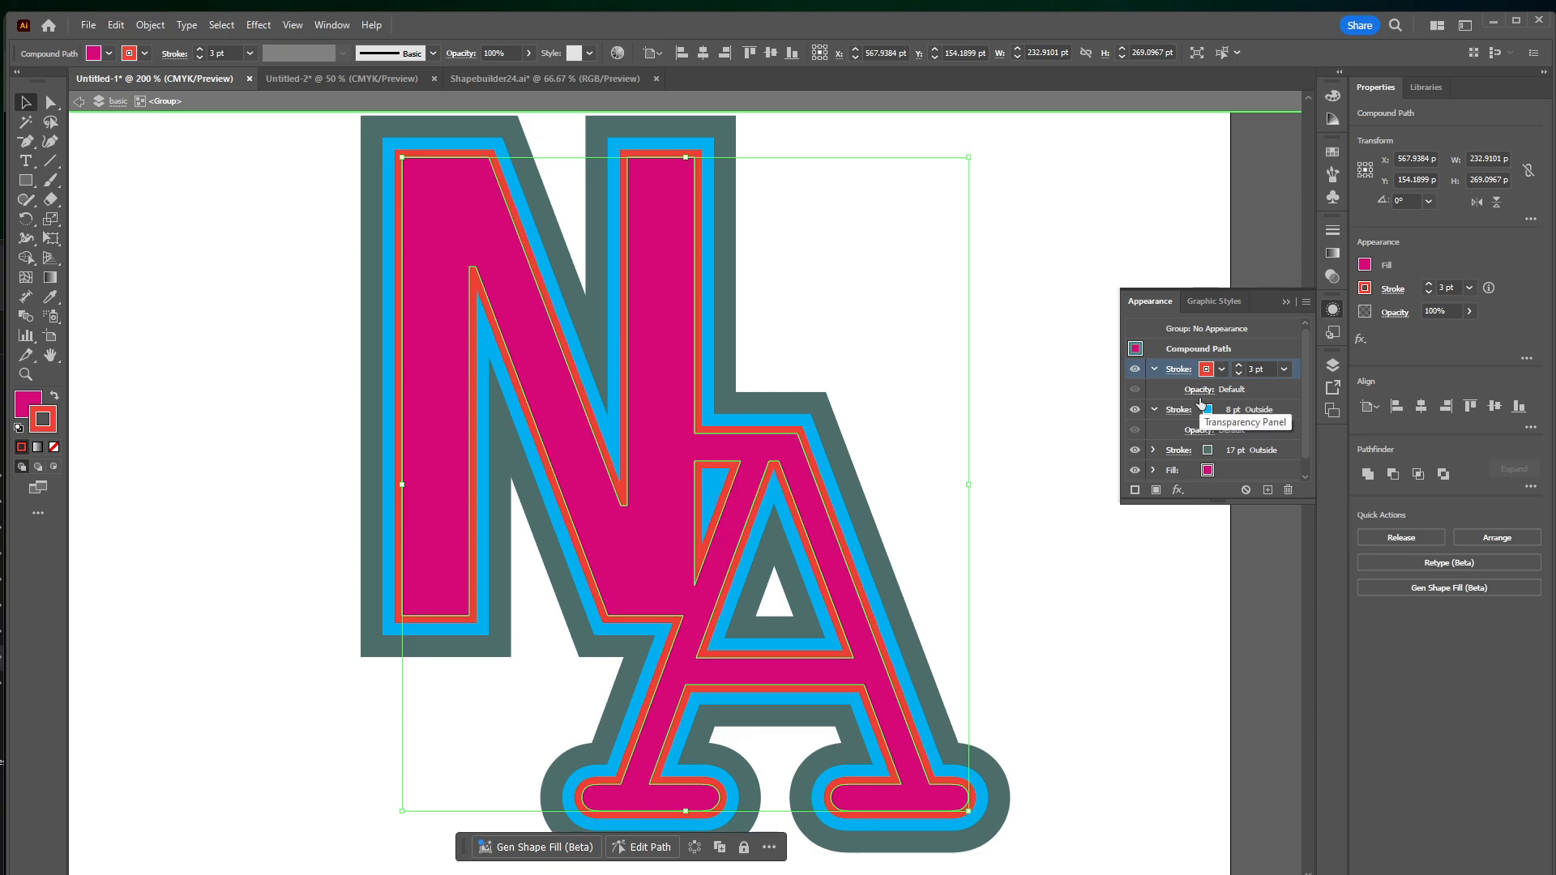
pyautogui.click(1062, 477)
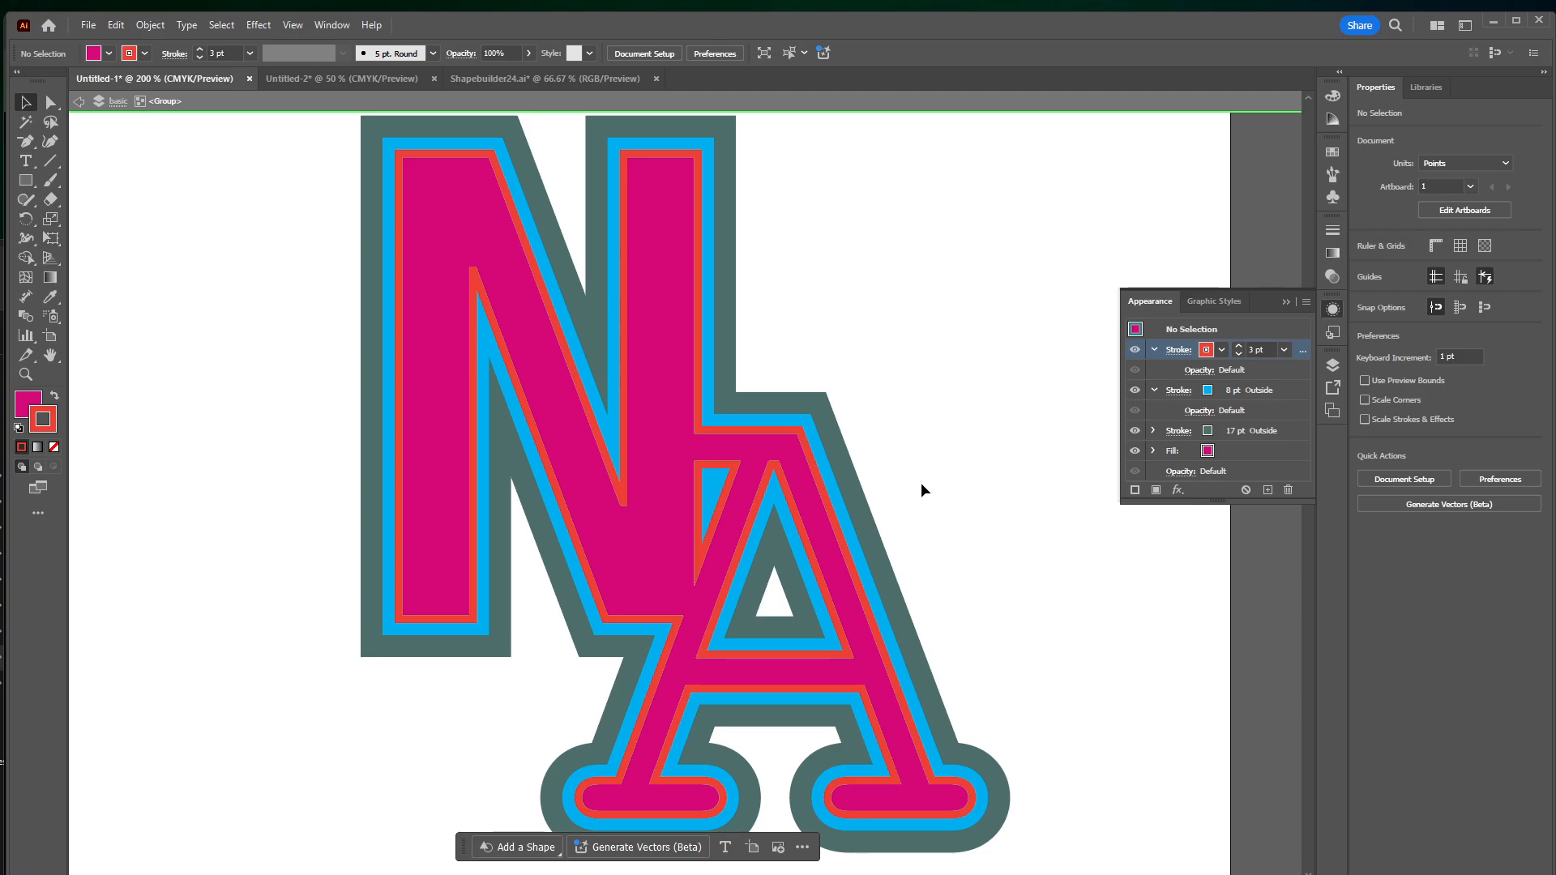
pyautogui.hscroll(-9, 778, 338)
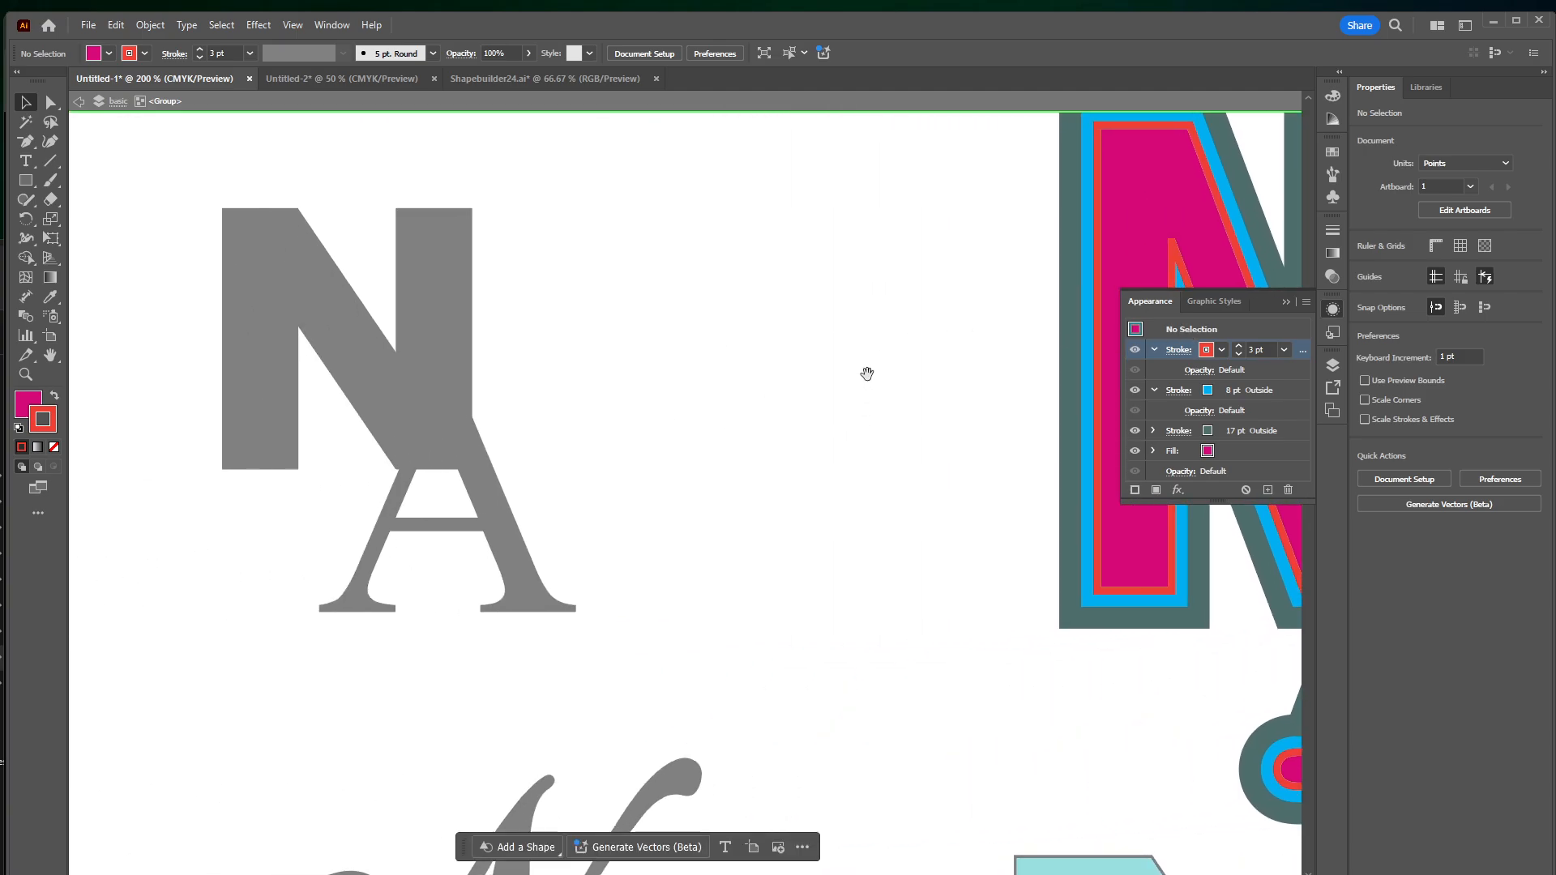
pyautogui.hscroll(5, 865, 372)
pyautogui.press('Escape')
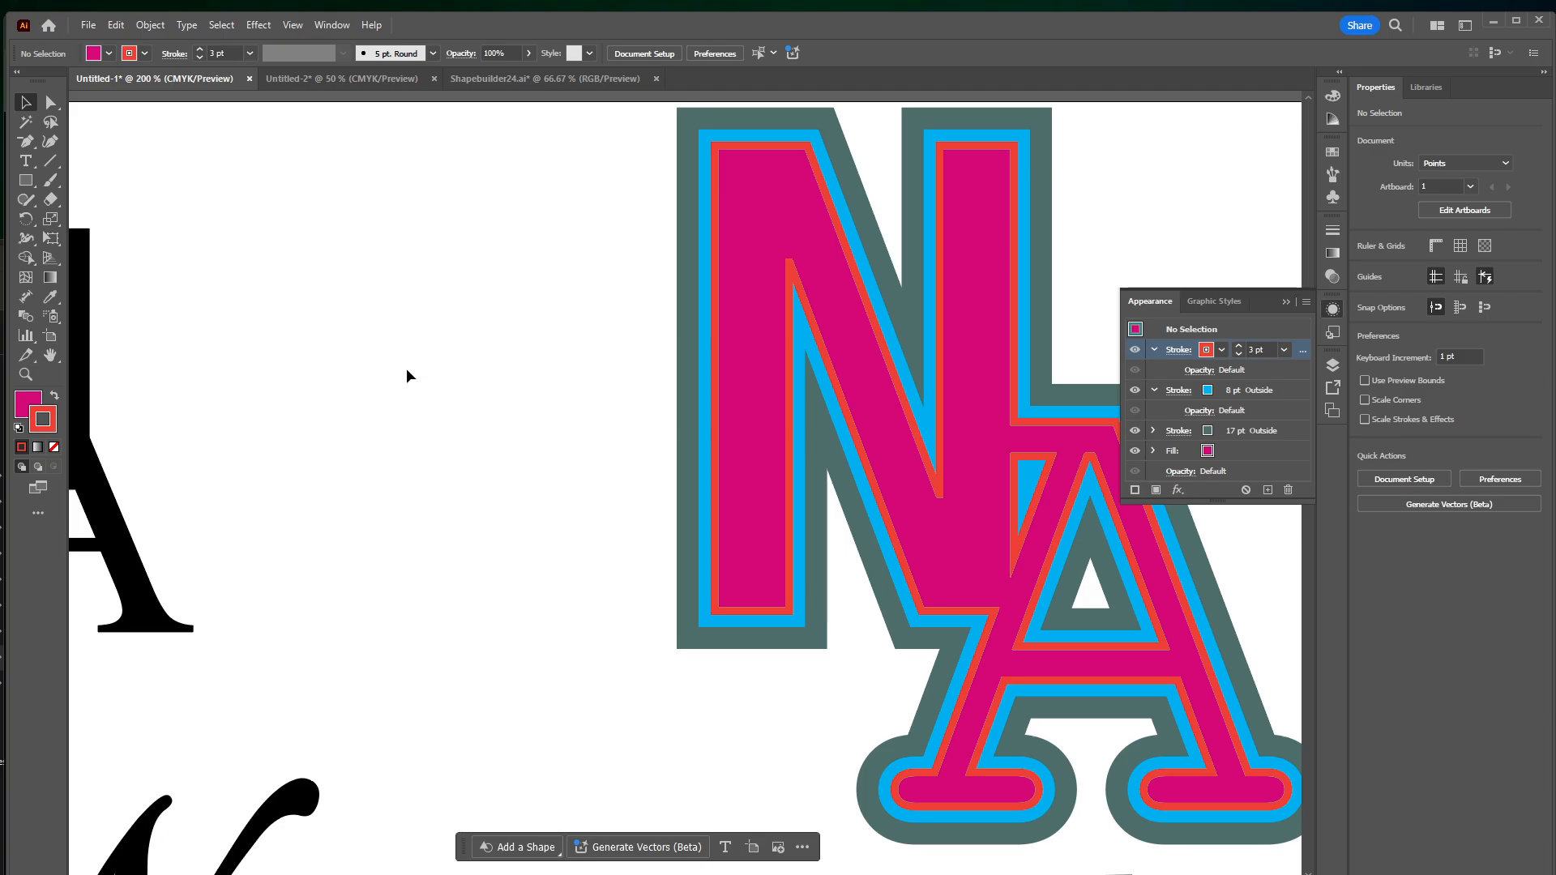
# Place a copy of the teal NA logo to its left and reselect the original teal logo
pyautogui.hscroll(-4, 406, 368)
pyautogui.click(347, 445)
pyautogui.scroll(-6, 435, 216)
pyautogui.hscroll(5, 434, 215)
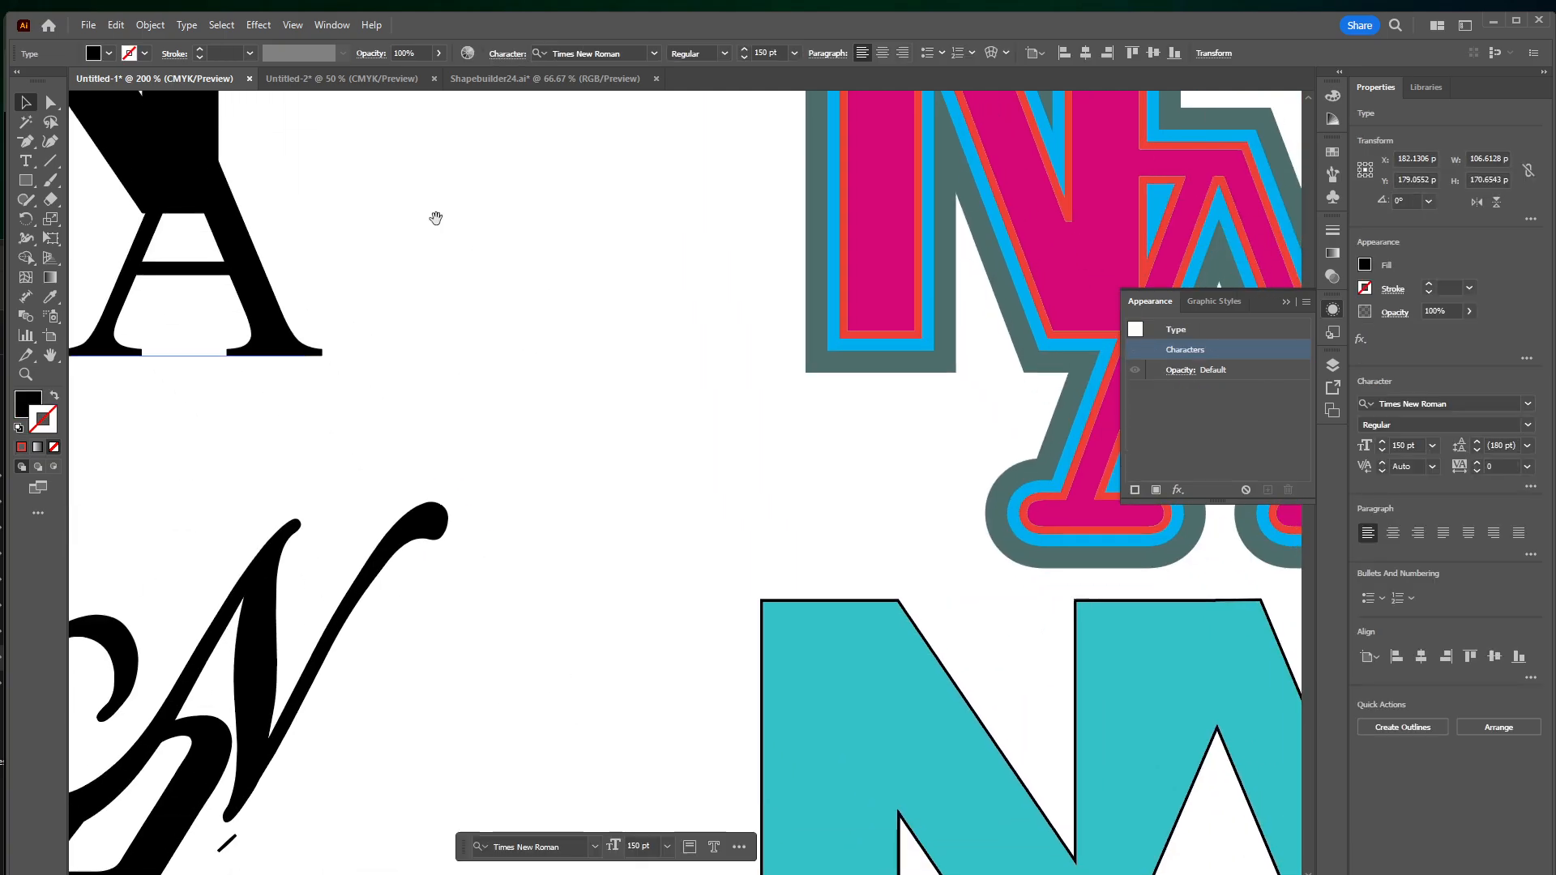
pyautogui.hscroll(2, 793, 404)
pyautogui.scroll(-5, 792, 404)
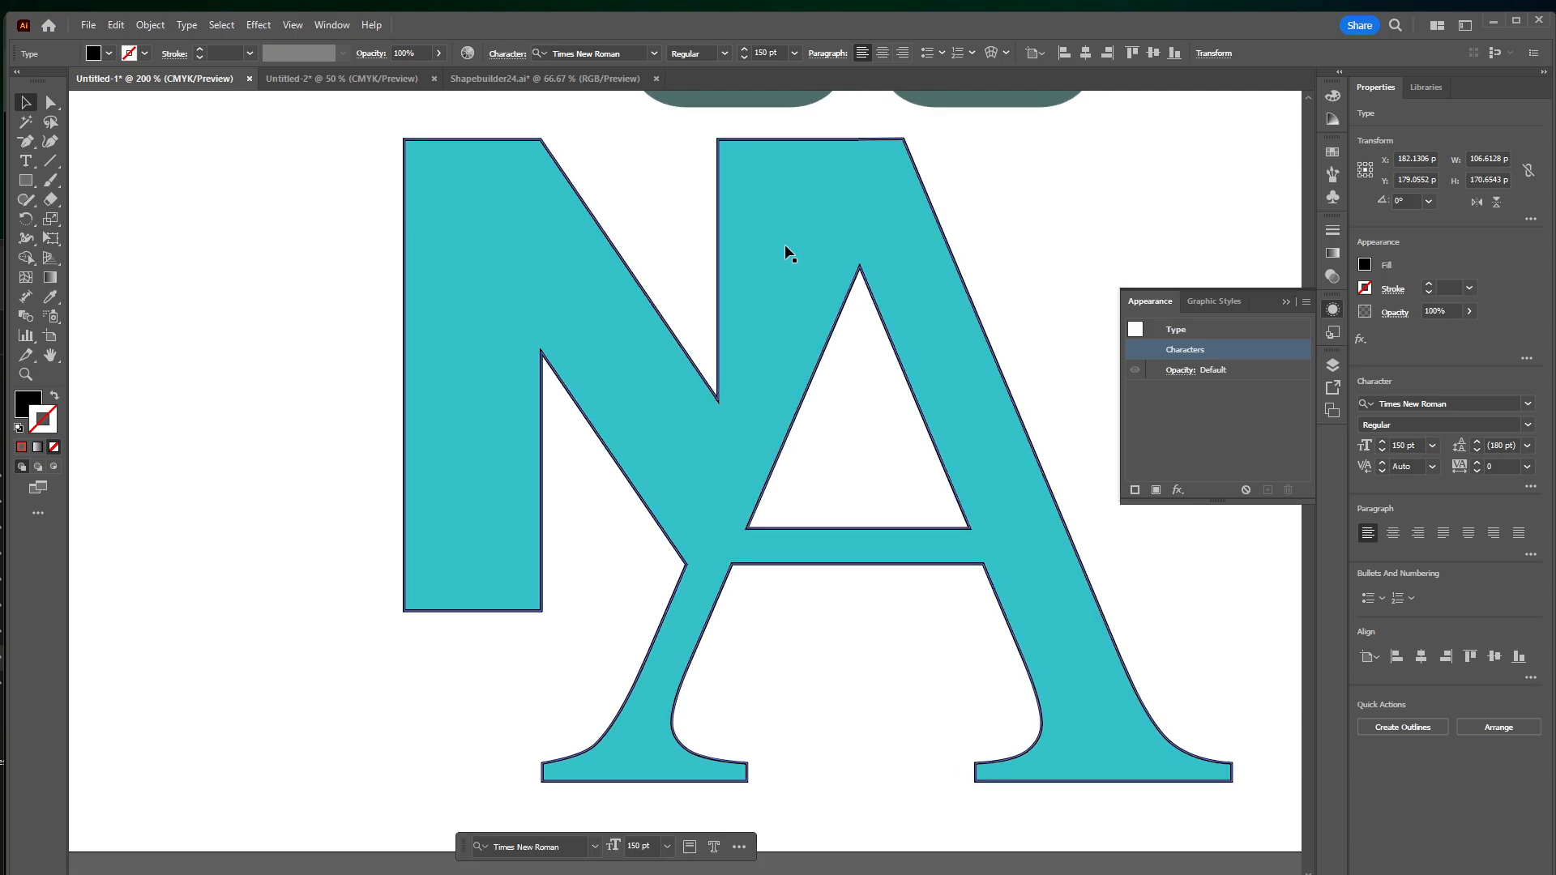
pyautogui.click(795, 354)
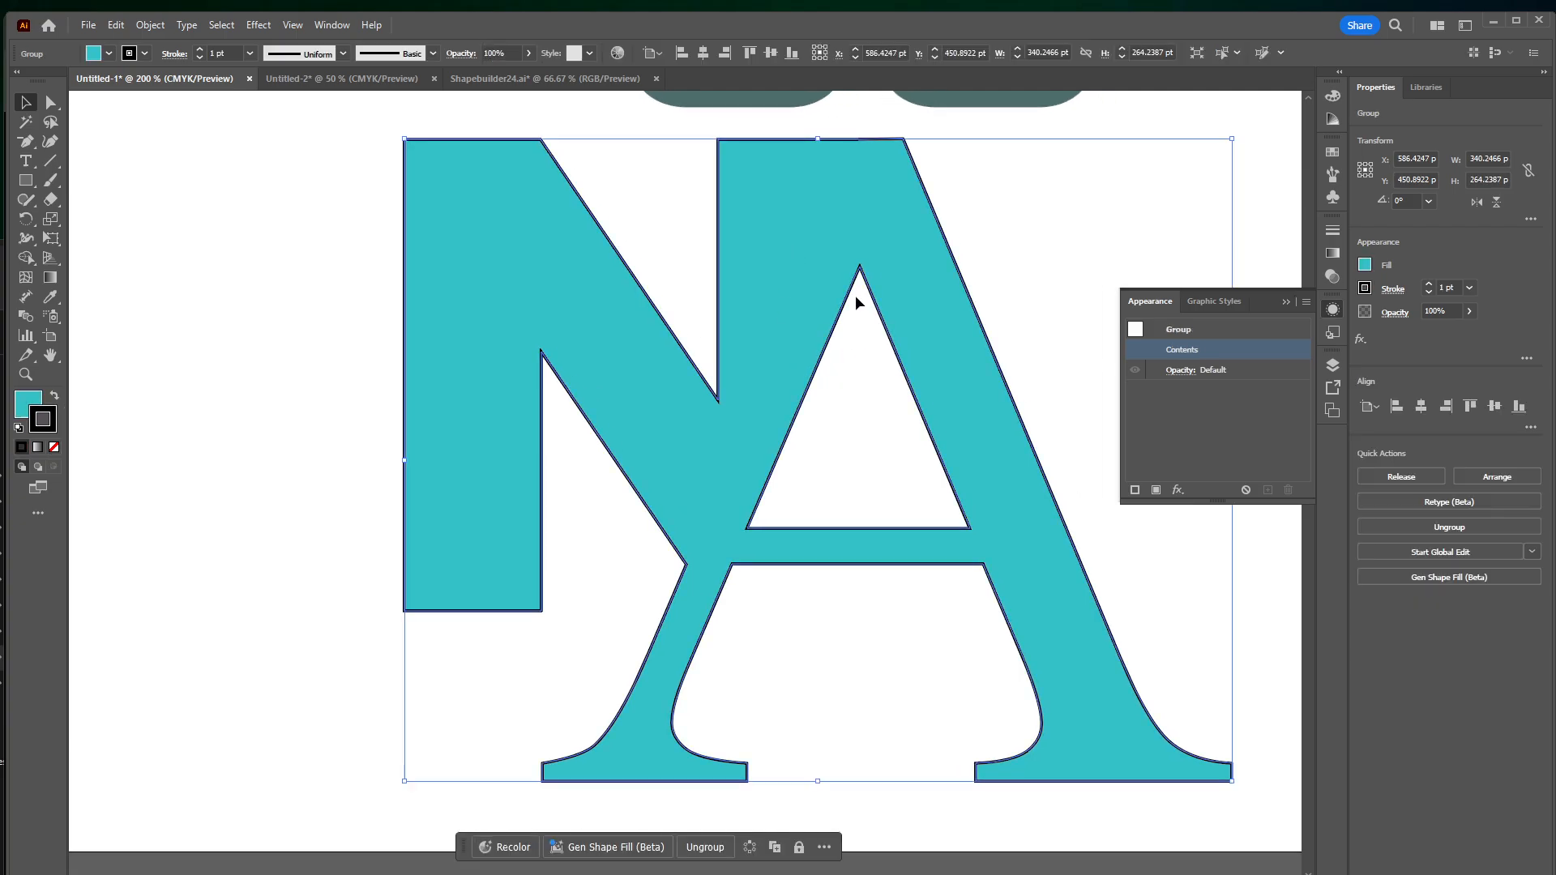
pyautogui.moveTo(856, 295); pyautogui.dragTo(148, 363)
pyautogui.moveTo(823, 255); pyautogui.dragTo(213, 294)
pyautogui.moveTo(348, 394); pyautogui.dragTo(23, 344)
pyautogui.click(732, 232)
pyautogui.moveTo(299, 335); pyautogui.dragTo(78, 326)
pyautogui.click(828, 255)
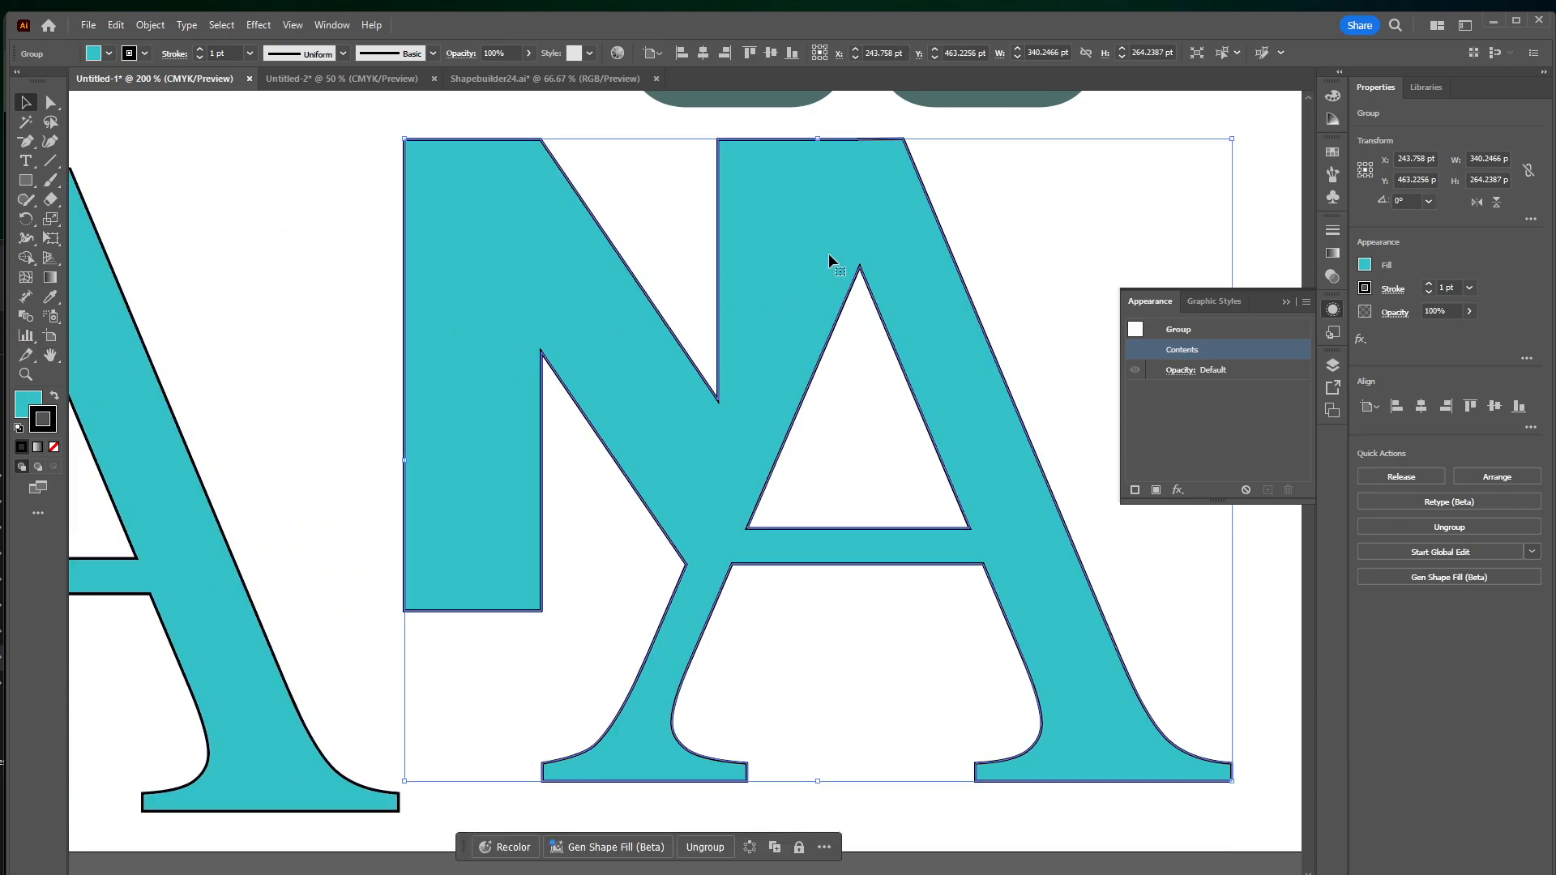
# Isolate the original teal logo's compound path, add a second stroke to it and color it light orange
pyautogui.doubleClick(906, 254)
pyautogui.click(907, 257)
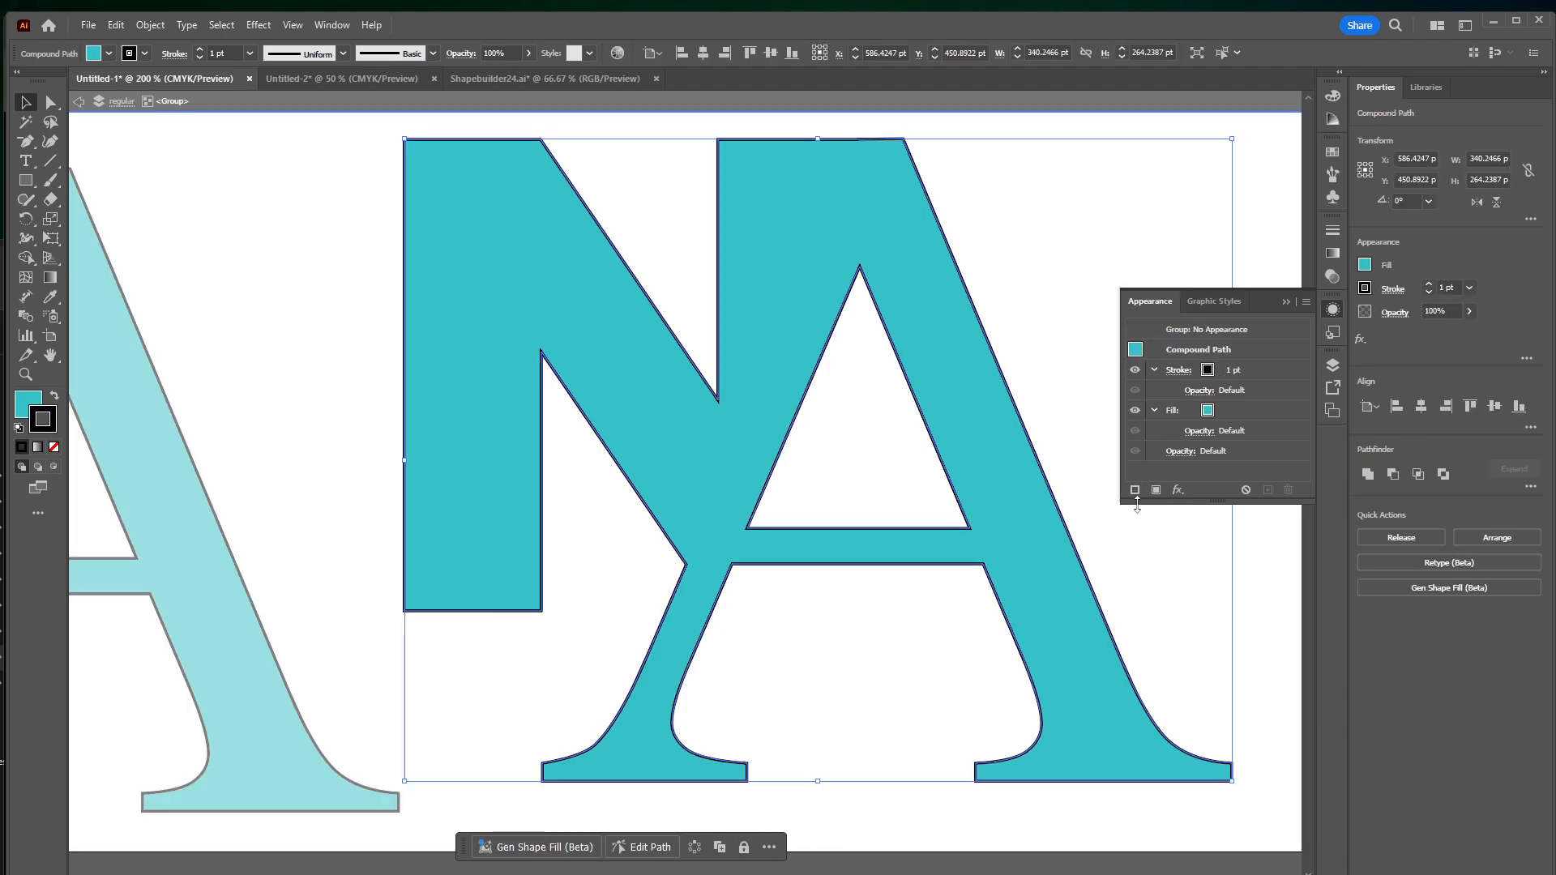
pyautogui.click(1136, 491)
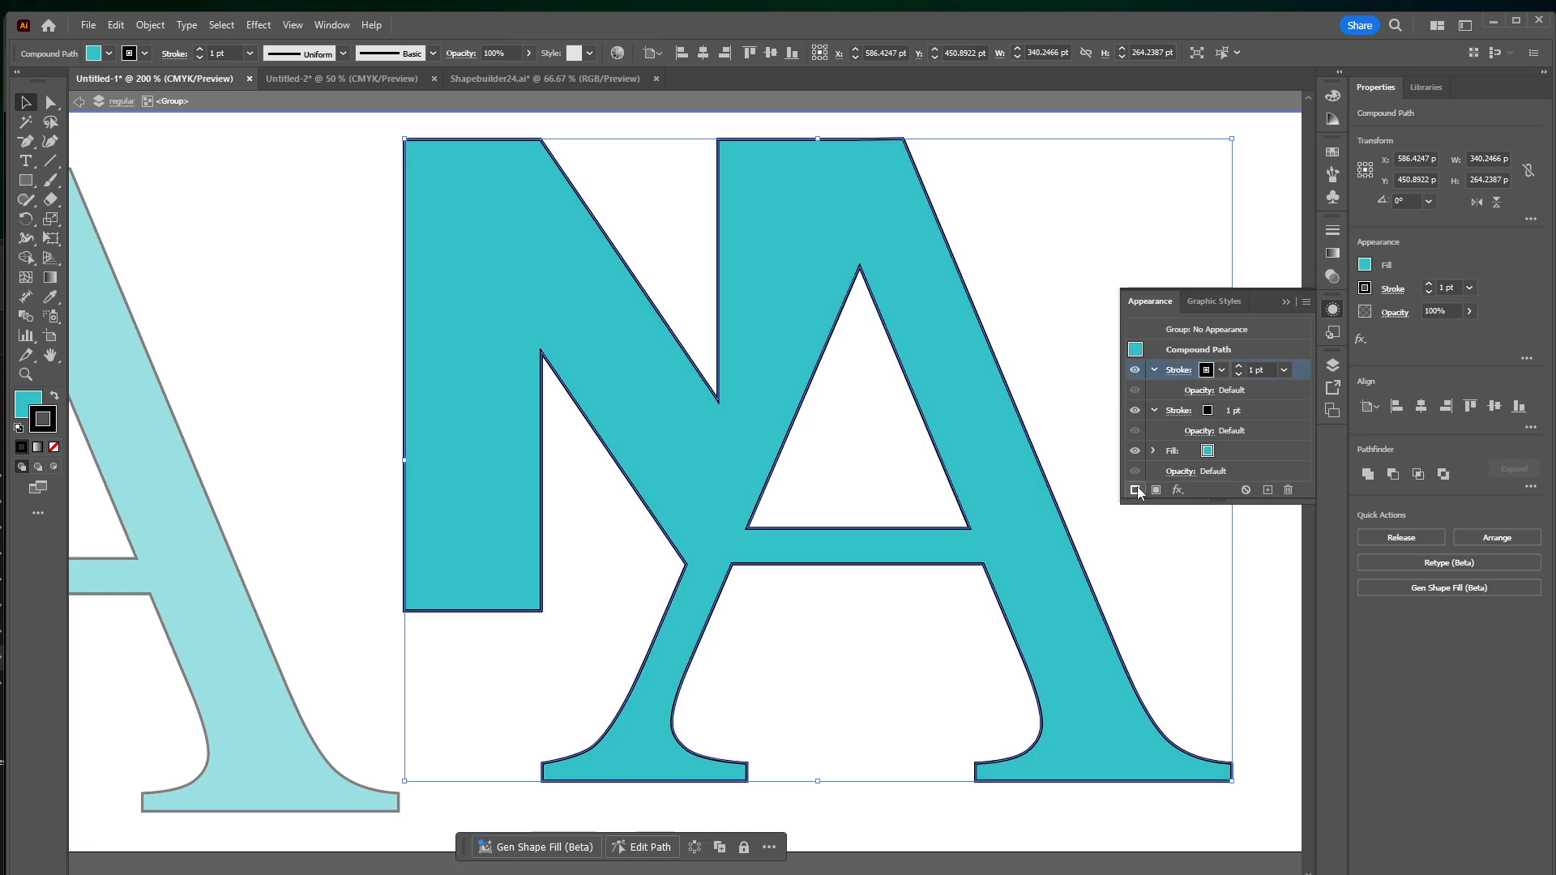
pyautogui.click(1221, 372)
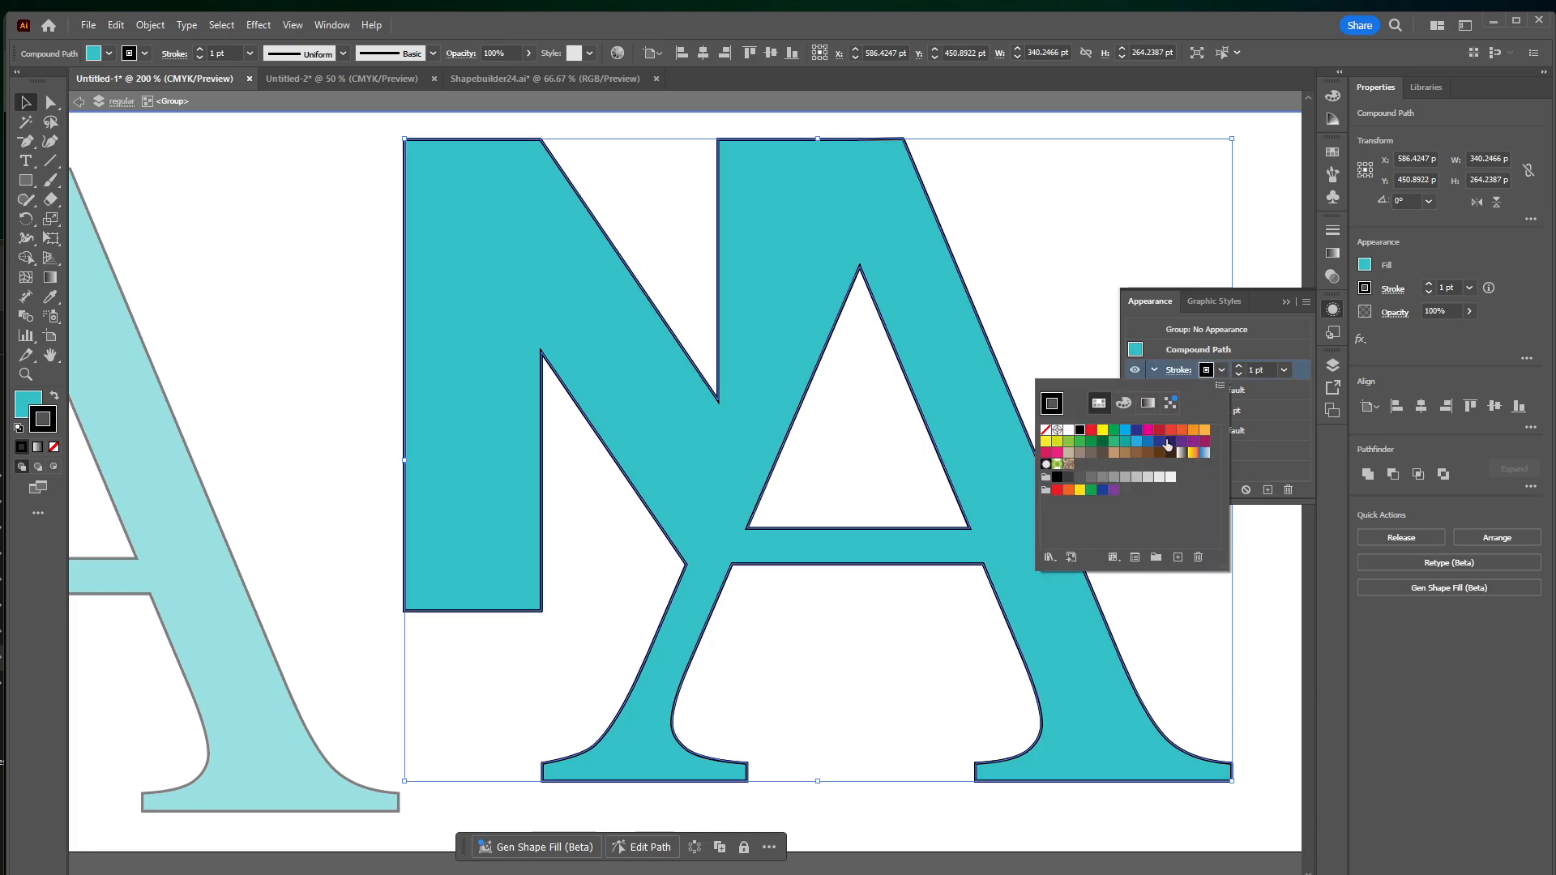
pyautogui.click(1206, 430)
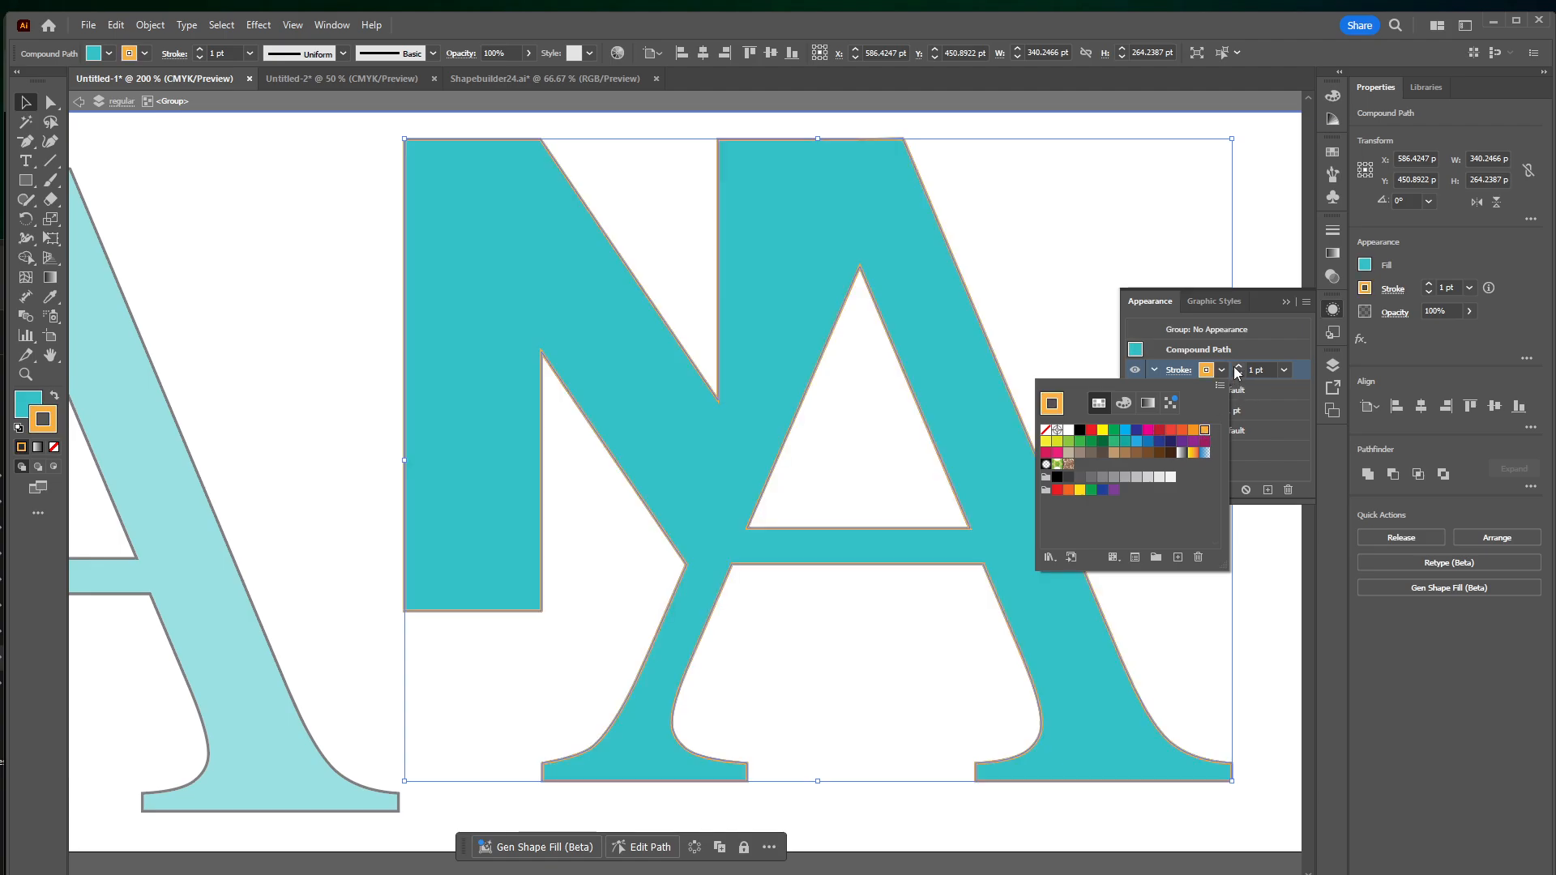
# Set the light orange stroke's weight to 10 pt and align it to the outside of the letters
pyautogui.click(1237, 369)
pyautogui.click(1238, 367)
pyautogui.click(1237, 367)
pyautogui.click(1237, 367)
pyautogui.click(1238, 367)
pyautogui.click(1237, 367)
pyautogui.click(1238, 368)
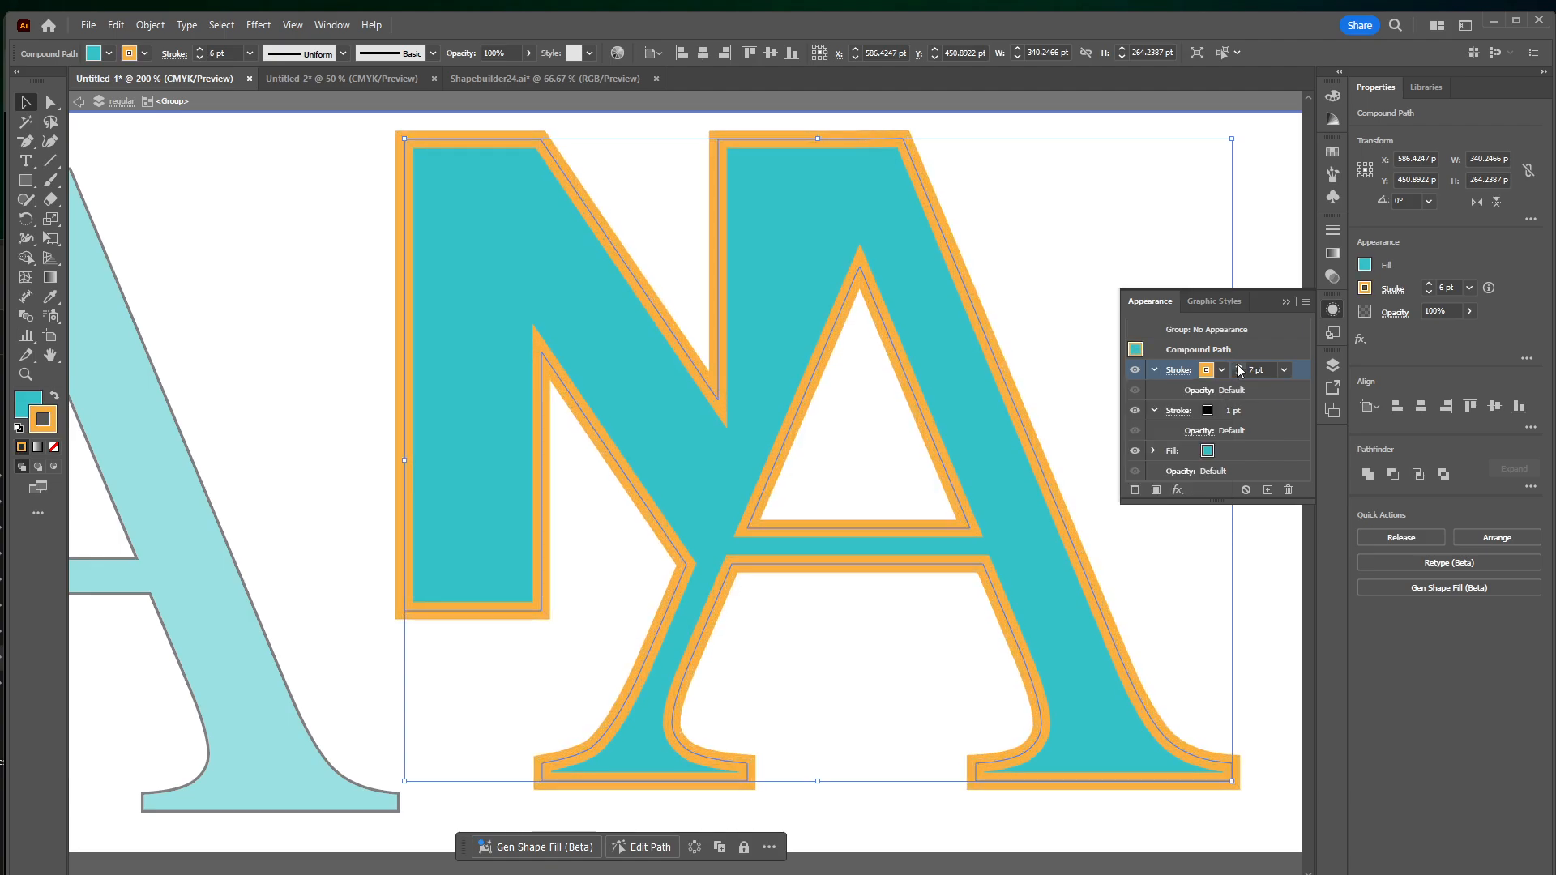
pyautogui.click(1238, 367)
pyautogui.click(1237, 367)
pyautogui.click(1238, 367)
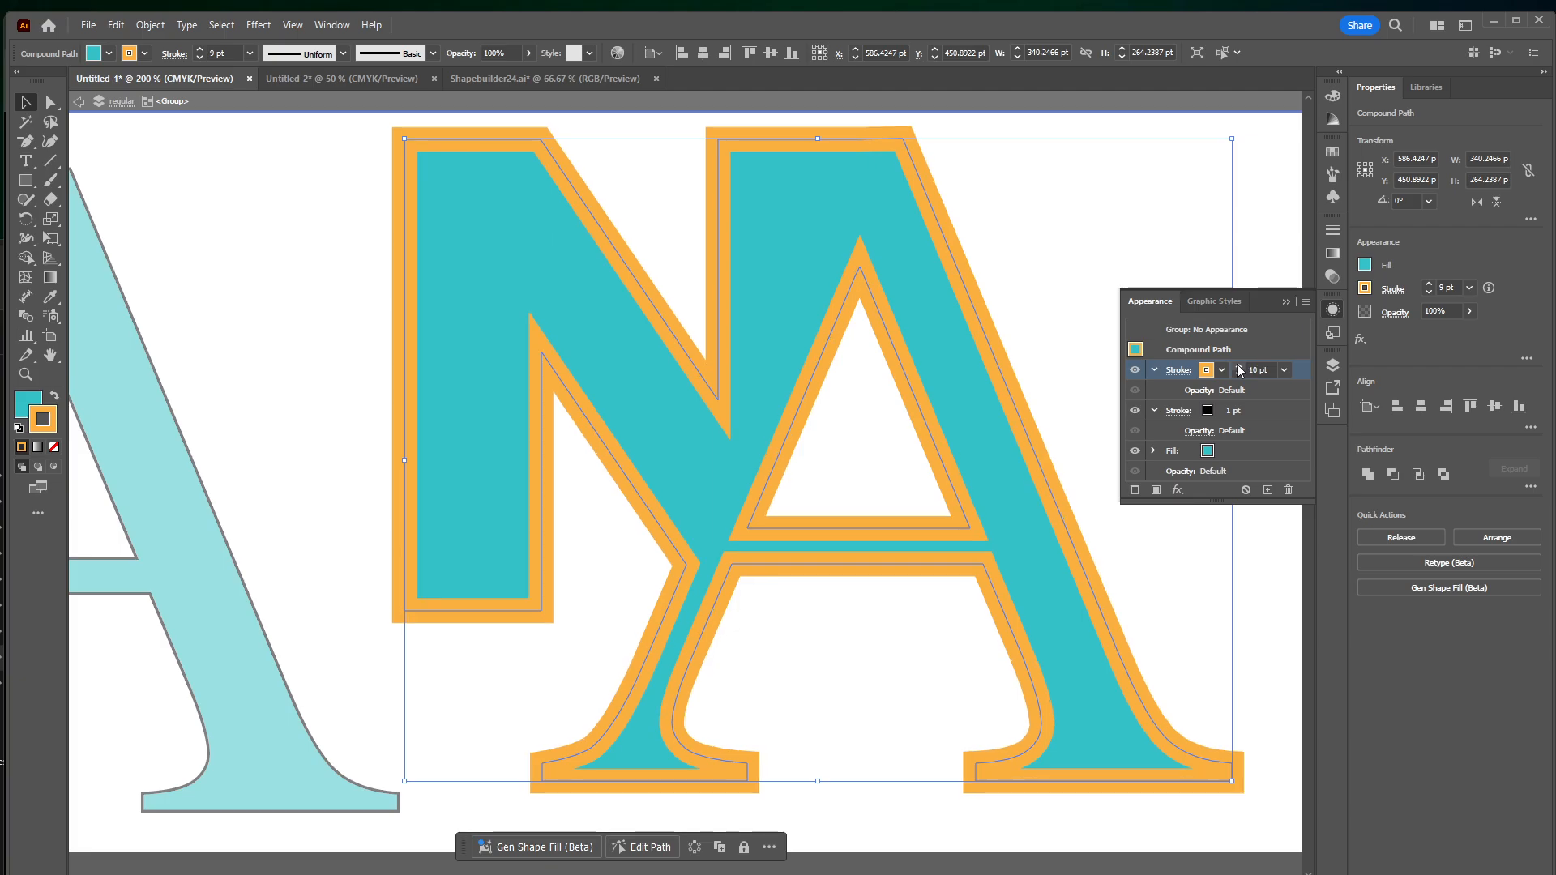
pyautogui.click(1180, 371)
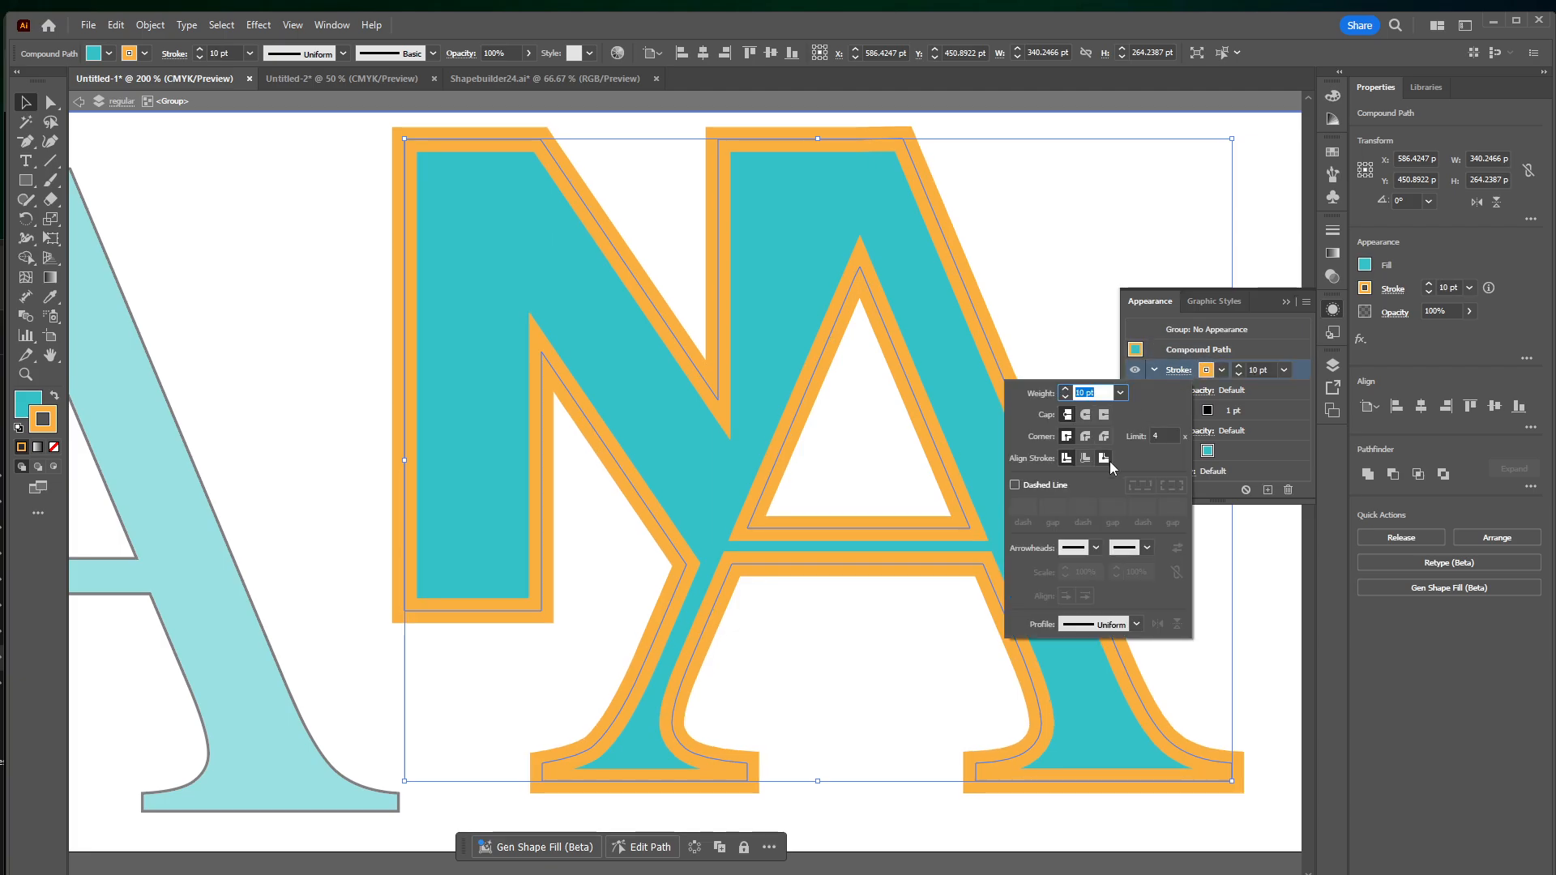
pyautogui.click(1104, 457)
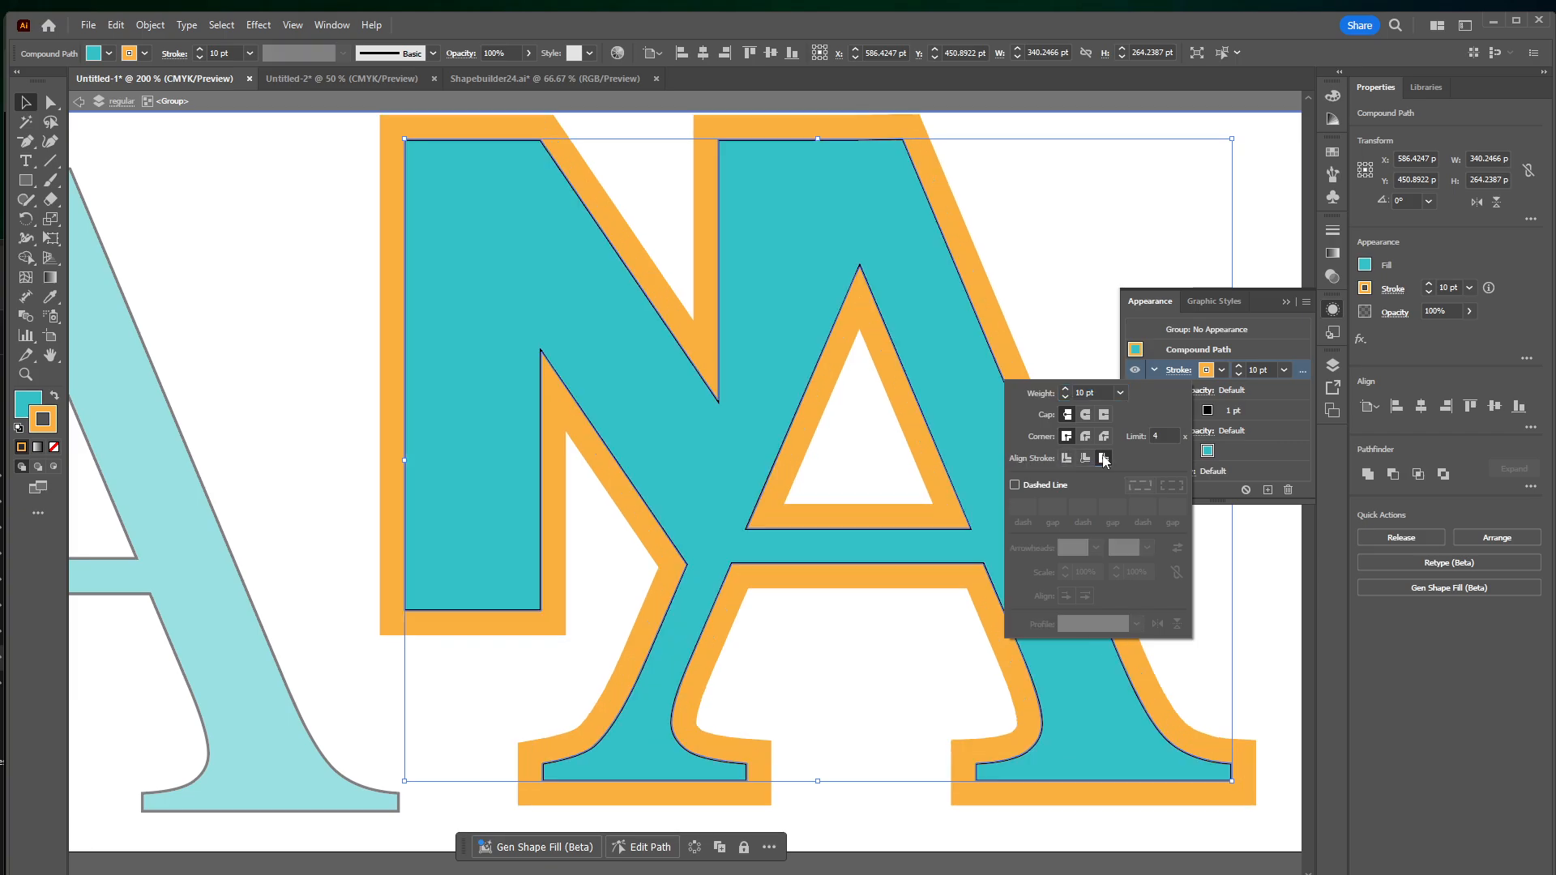
pyautogui.click(1270, 354)
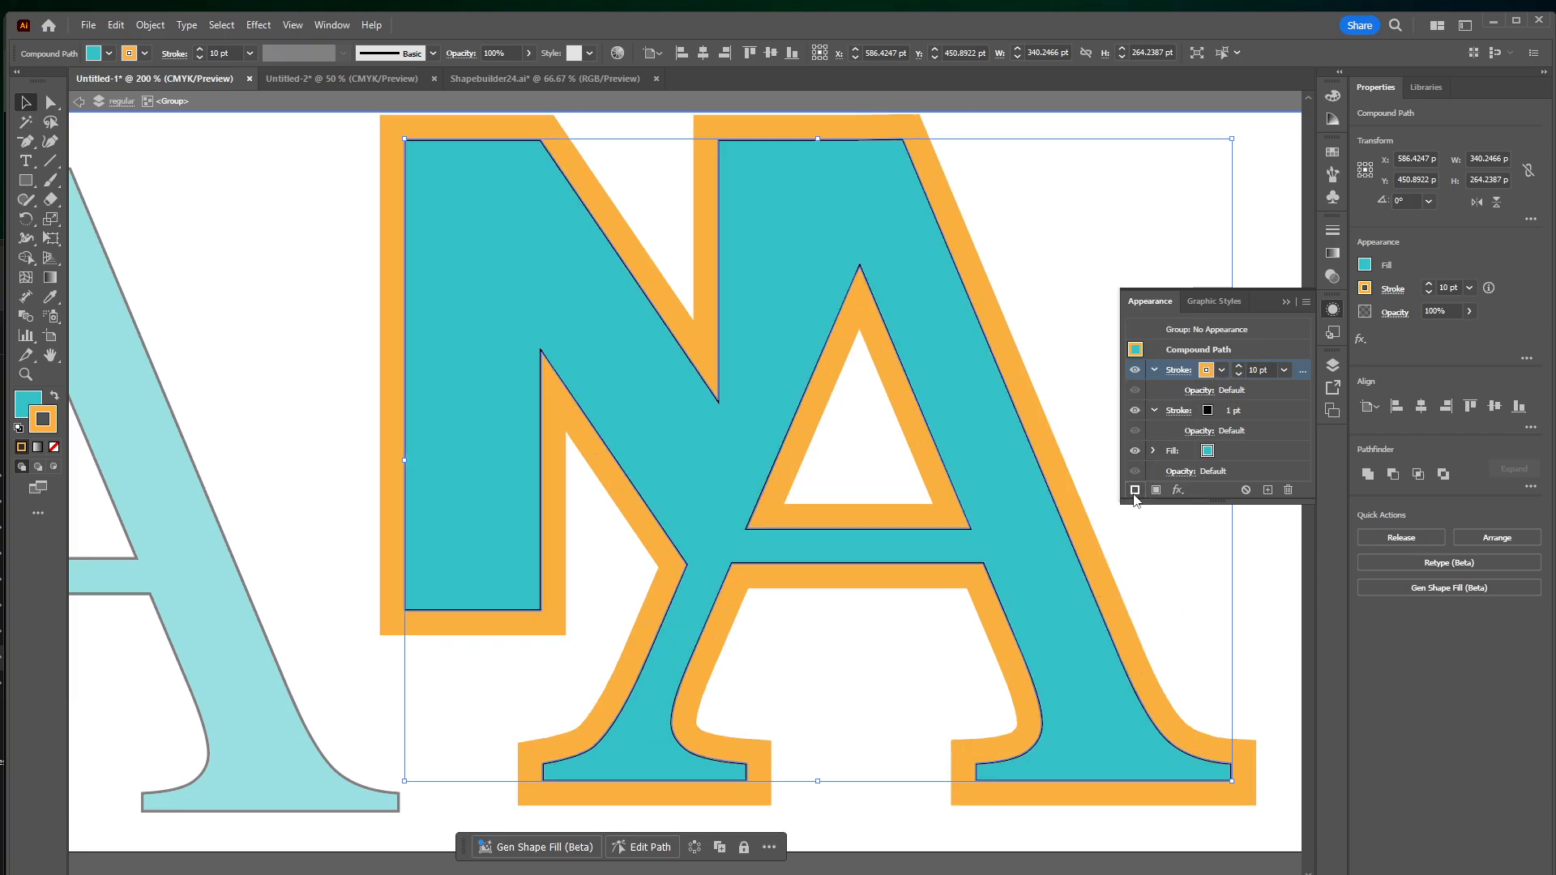
# Add a third stroke to the teal logo, color it tan and set its weight to 5 pt
pyautogui.click(1135, 490)
pyautogui.click(1222, 370)
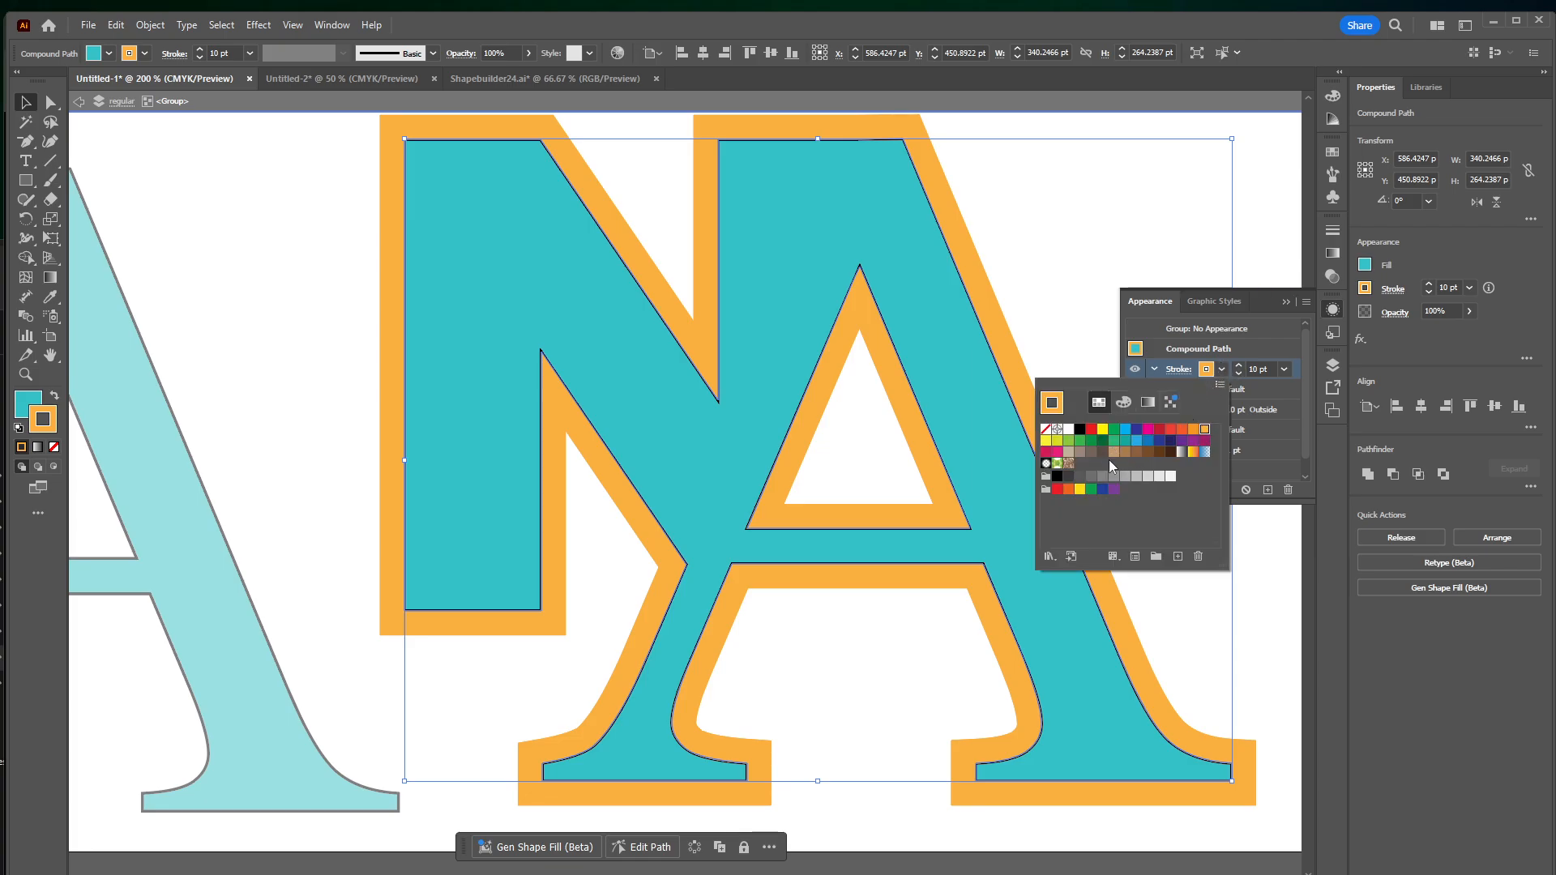
pyautogui.click(1113, 450)
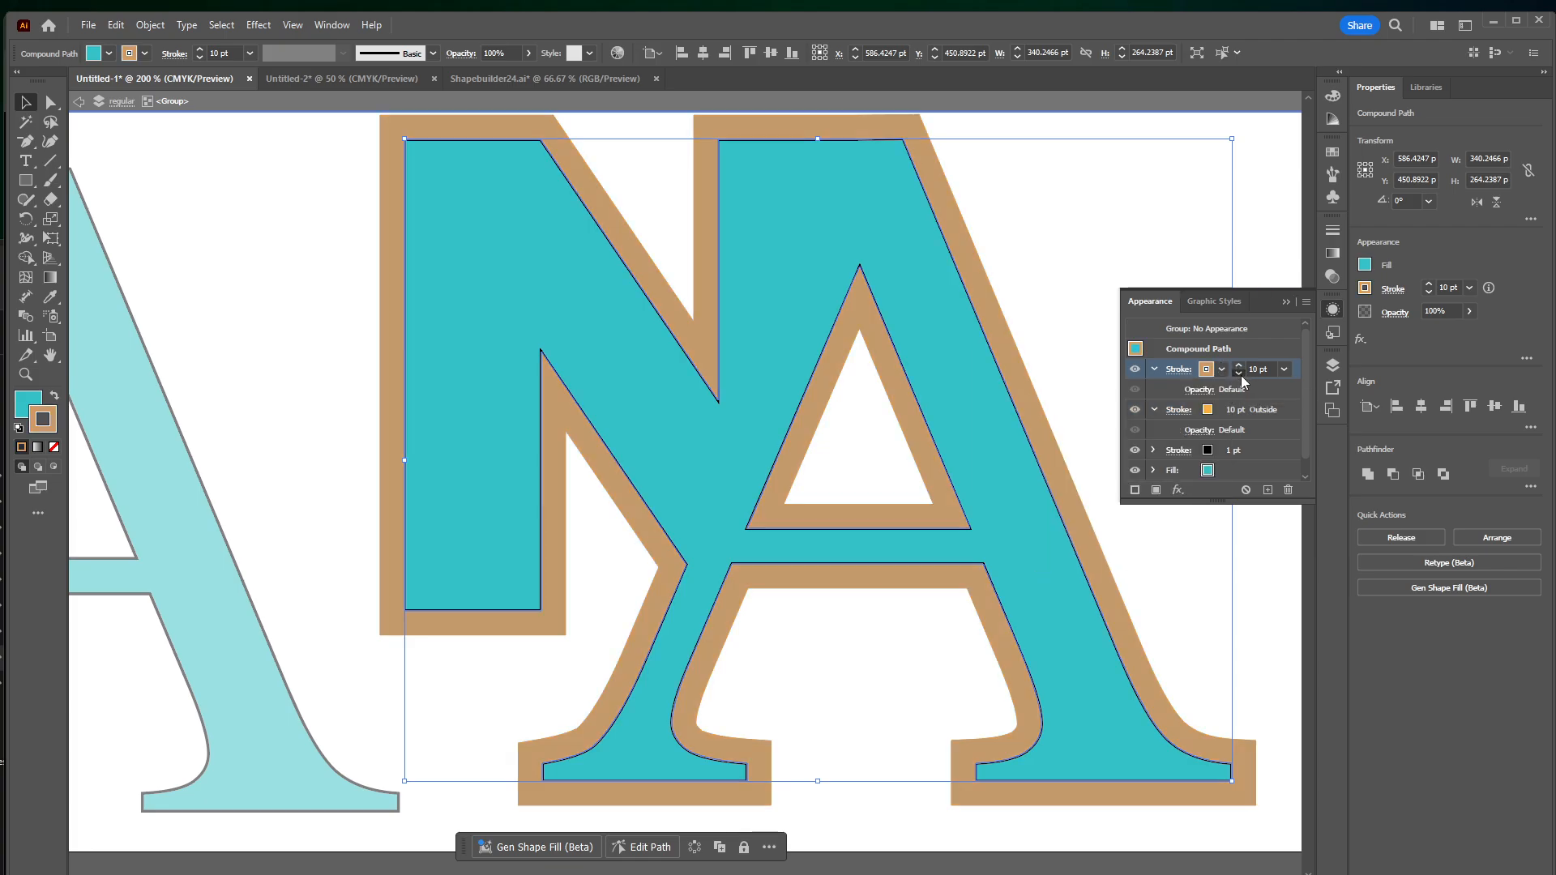
pyautogui.click(1239, 373)
pyautogui.click(1238, 373)
pyautogui.click(1239, 374)
pyautogui.click(1239, 373)
pyautogui.click(1238, 373)
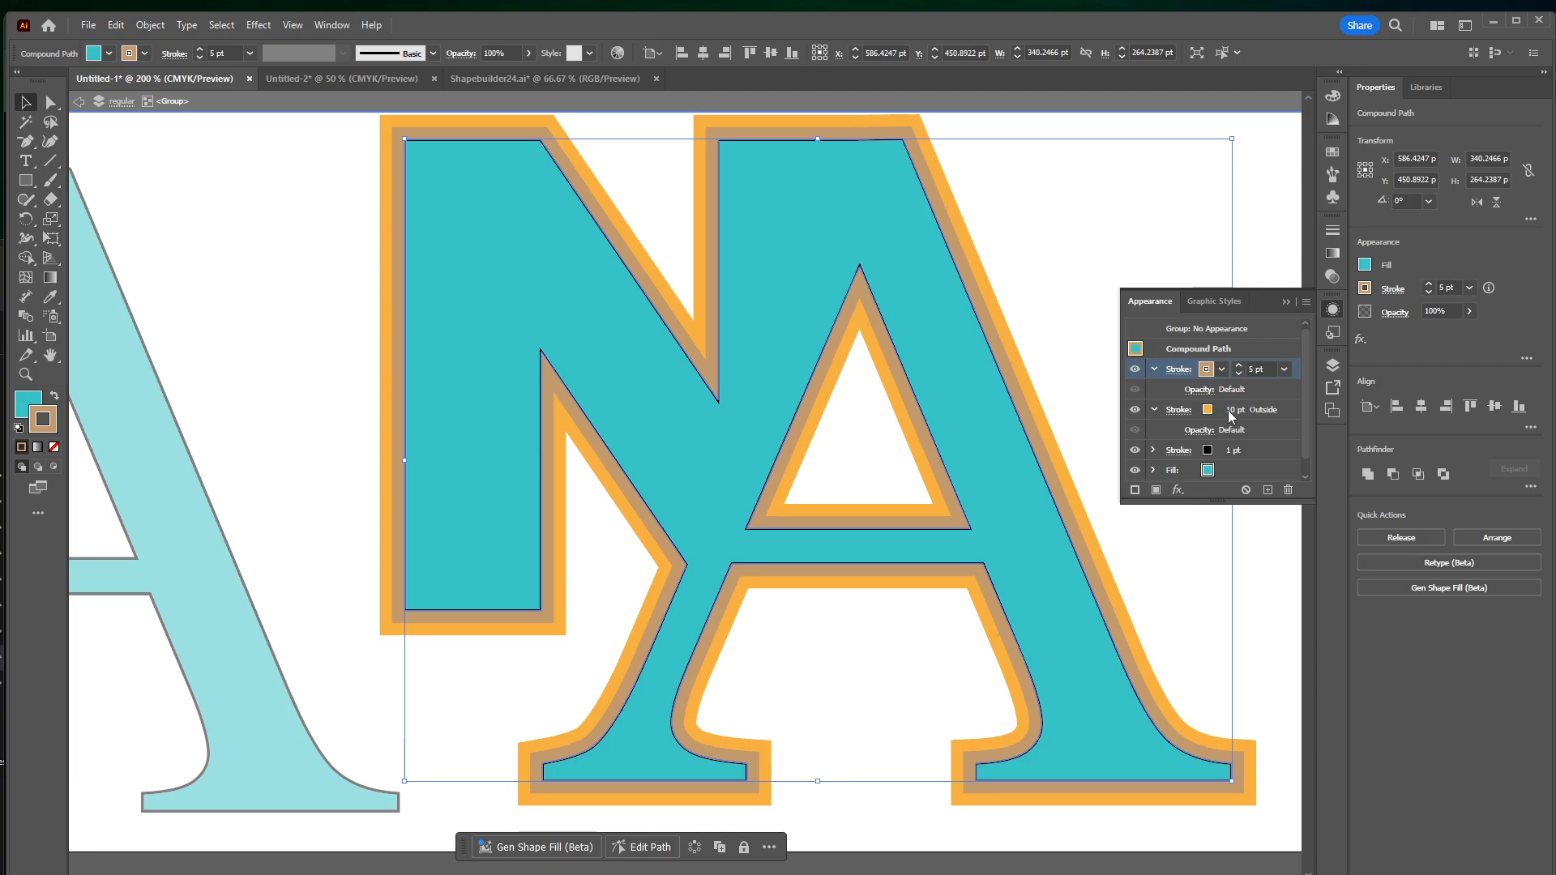
pyautogui.click(345, 335)
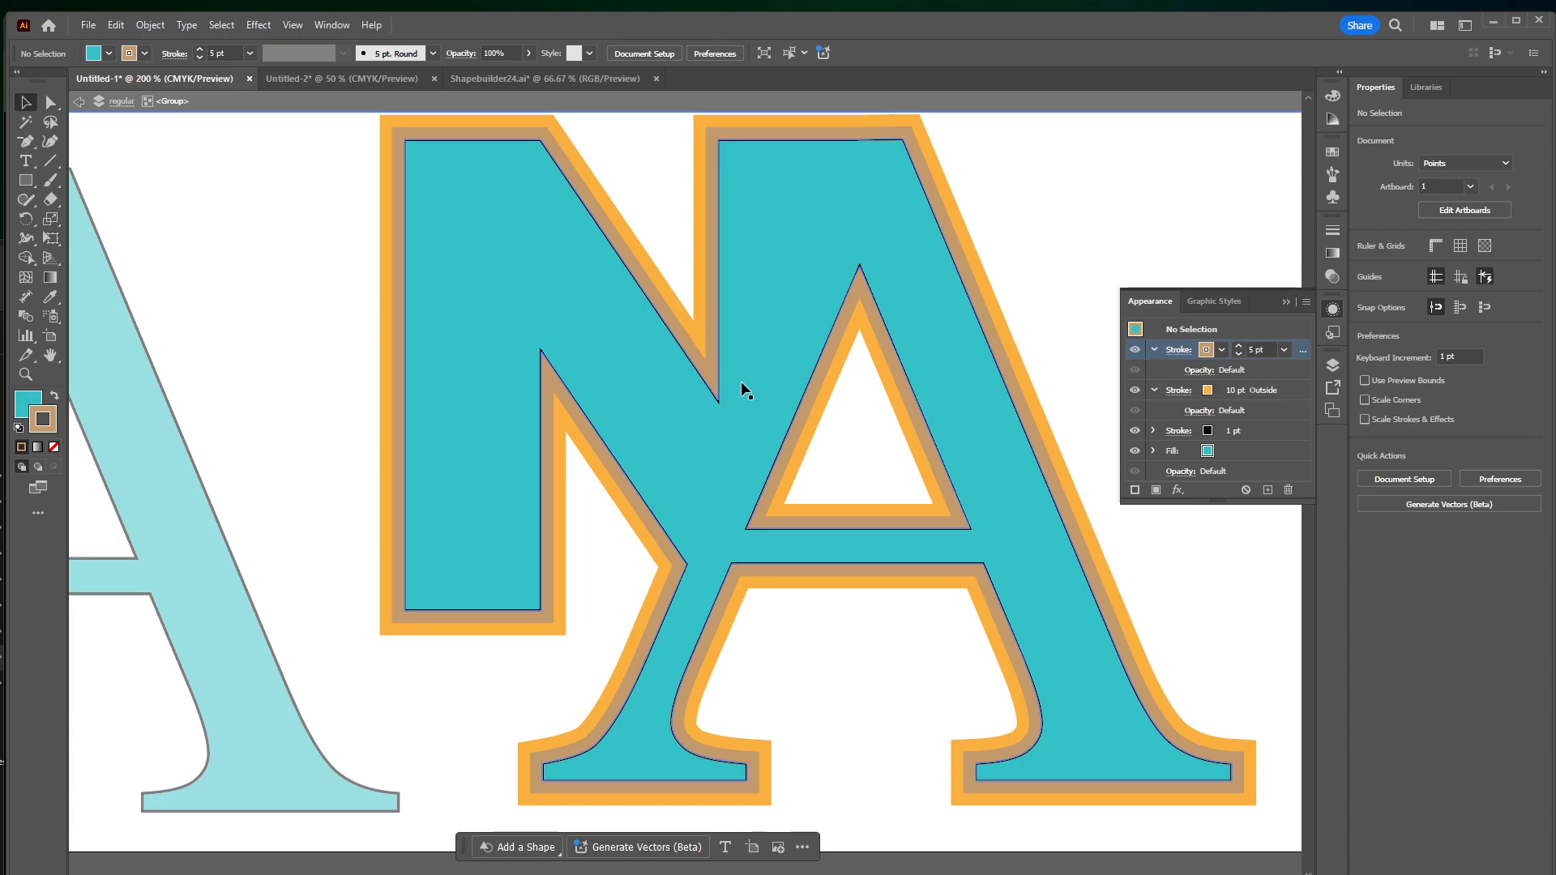
# Exit isolation mode and move the script logo and the plain teal copy together past the artboard's left edge
pyautogui.doubleClick(320, 206)
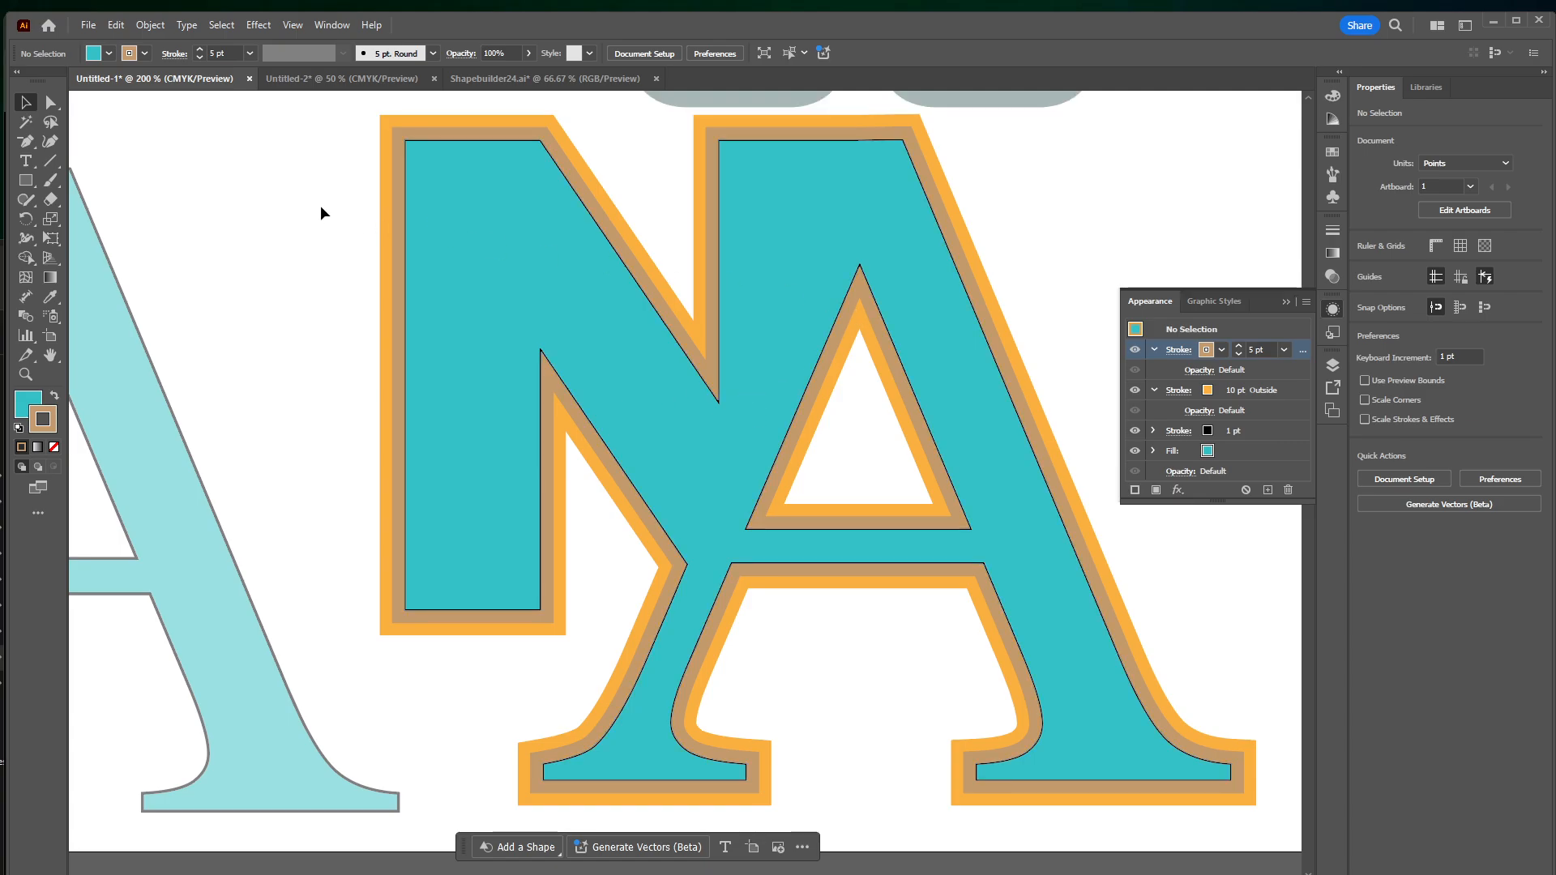
pyautogui.hotkey('ctrl', '-')
pyautogui.hotkey('ctrl', '-')
pyautogui.hotkey('ctrl', '-')
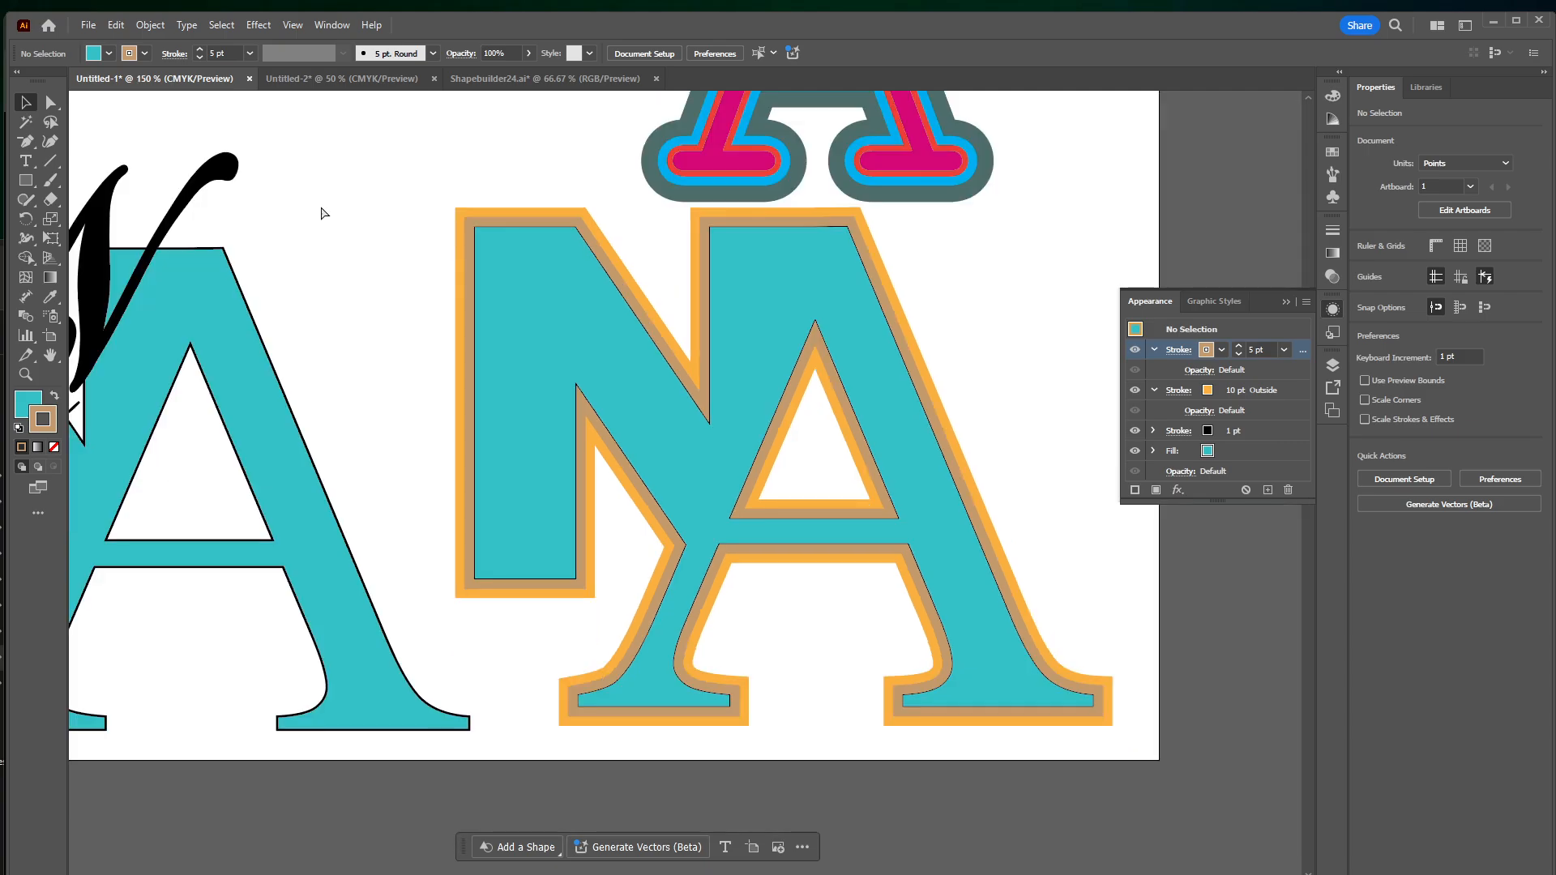
pyautogui.moveTo(332, 227); pyautogui.dragTo(316, 316)
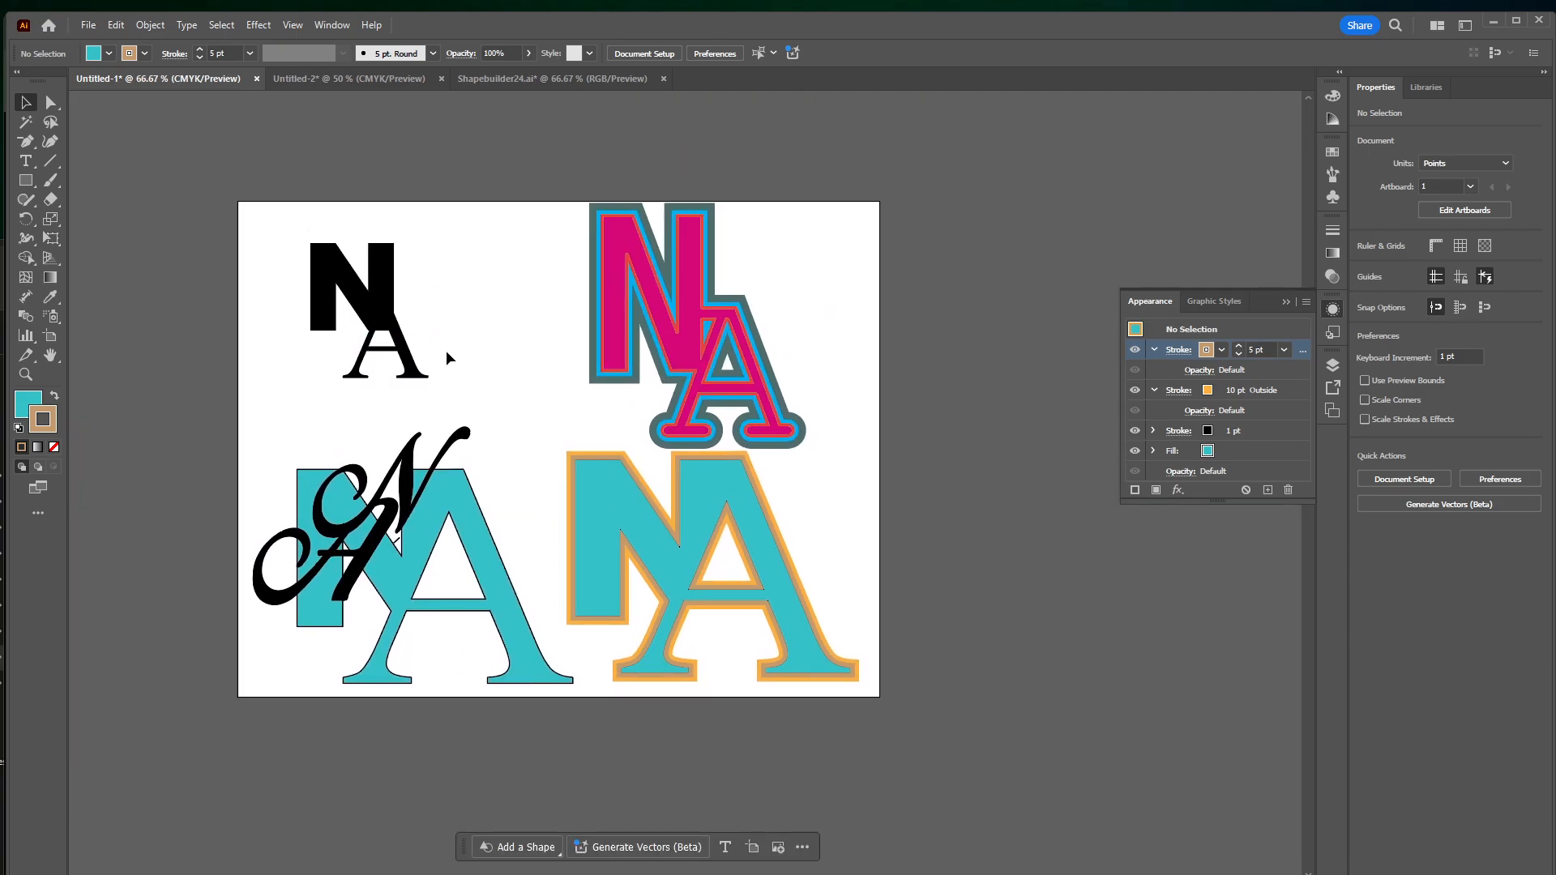
pyautogui.moveTo(439, 512); pyautogui.dragTo(198, 468)
pyautogui.moveTo(528, 385); pyautogui.dragTo(713, 372)
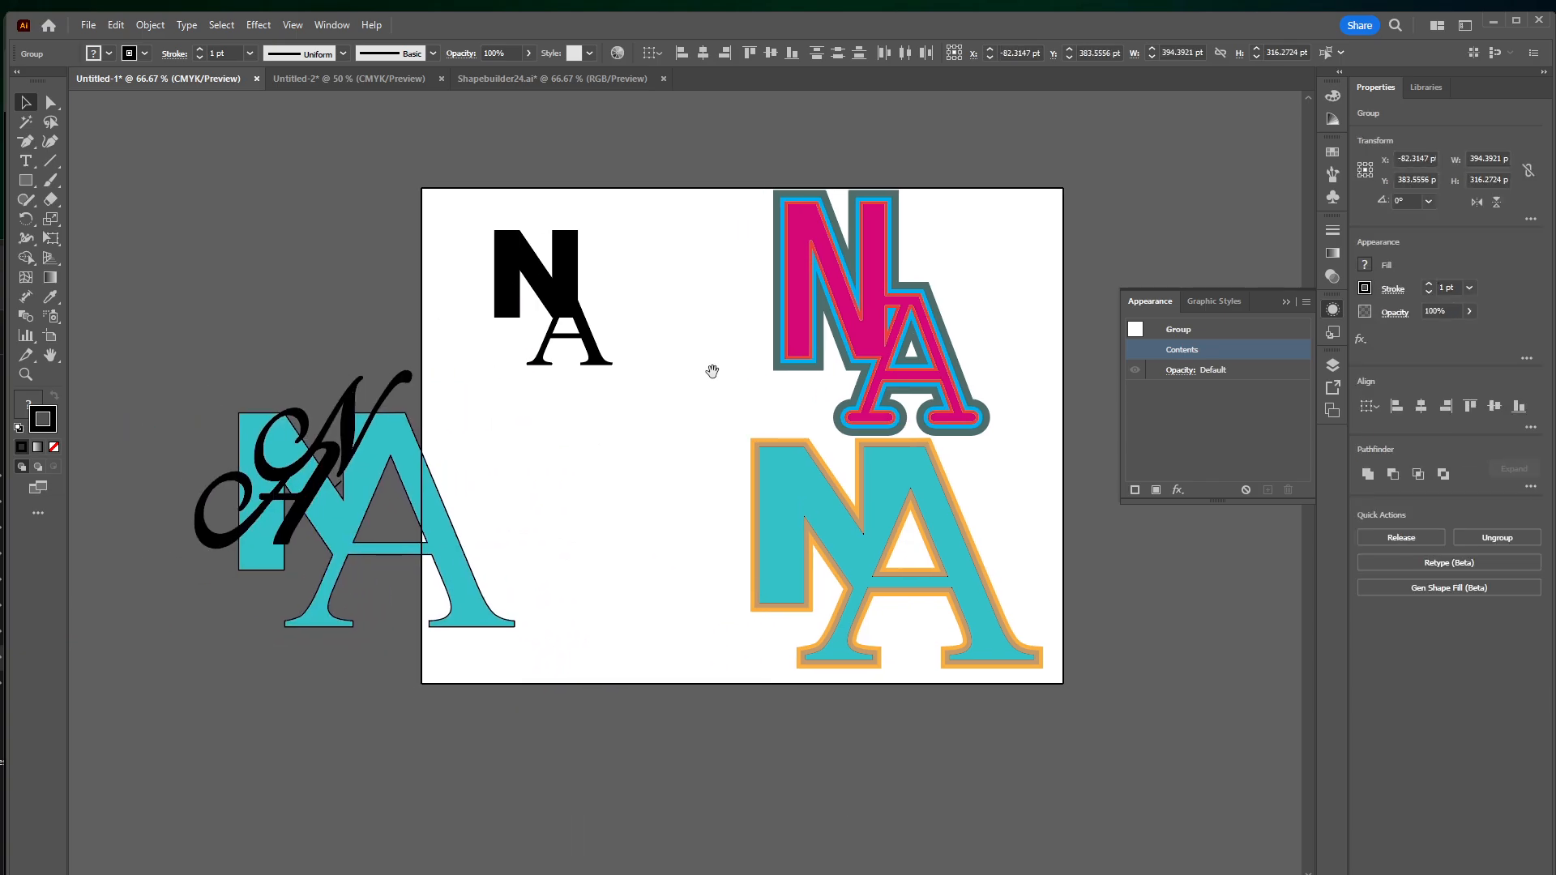
# Move the multi-stroke teal logo left to X 396 pt and shift the plain teal copy farther off the artboard
pyautogui.moveTo(827, 490); pyautogui.dragTo(673, 490)
pyautogui.moveTo(398, 476); pyautogui.dragTo(198, 207)
pyautogui.moveTo(322, 422); pyautogui.dragTo(198, 365)
# Apply the 3D Extrude & Bevel effect to the multi-stroke teal logo
pyautogui.click(668, 509)
pyautogui.moveTo(637, 495); pyautogui.dragTo(633, 472)
pyautogui.hotkey('ctrl', '=')
pyautogui.hotkey('ctrl', '=')
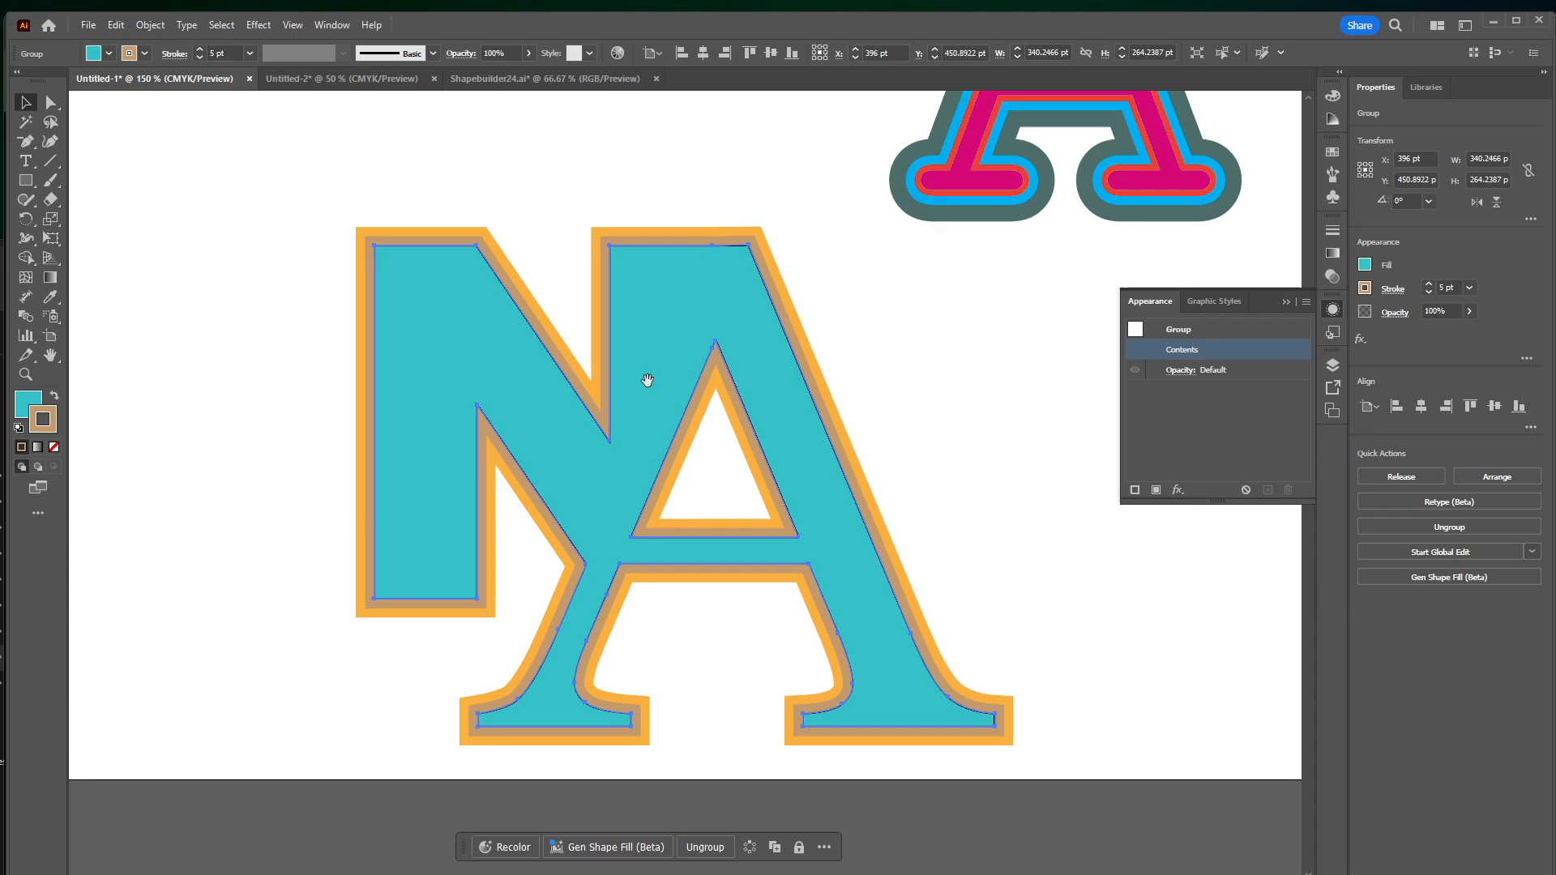
pyautogui.moveTo(634, 379)
pyautogui.mouseDown()
pyautogui.moveTo(681, 362)
pyautogui.moveTo(650, 362)
pyautogui.mouseUp()
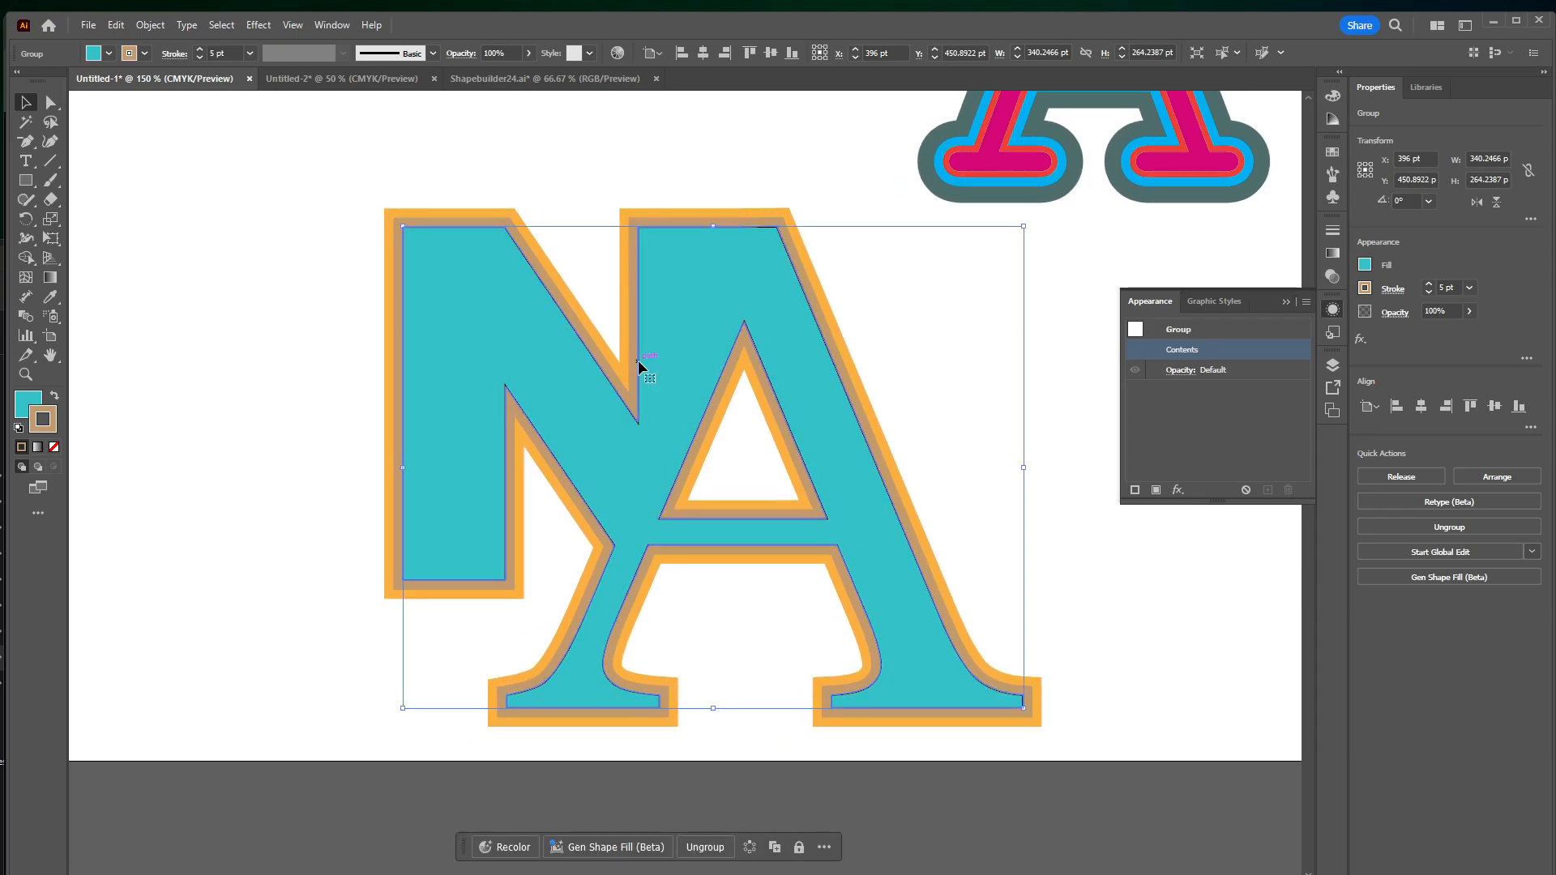
pyautogui.click(259, 25)
pyautogui.moveTo(292, 119)
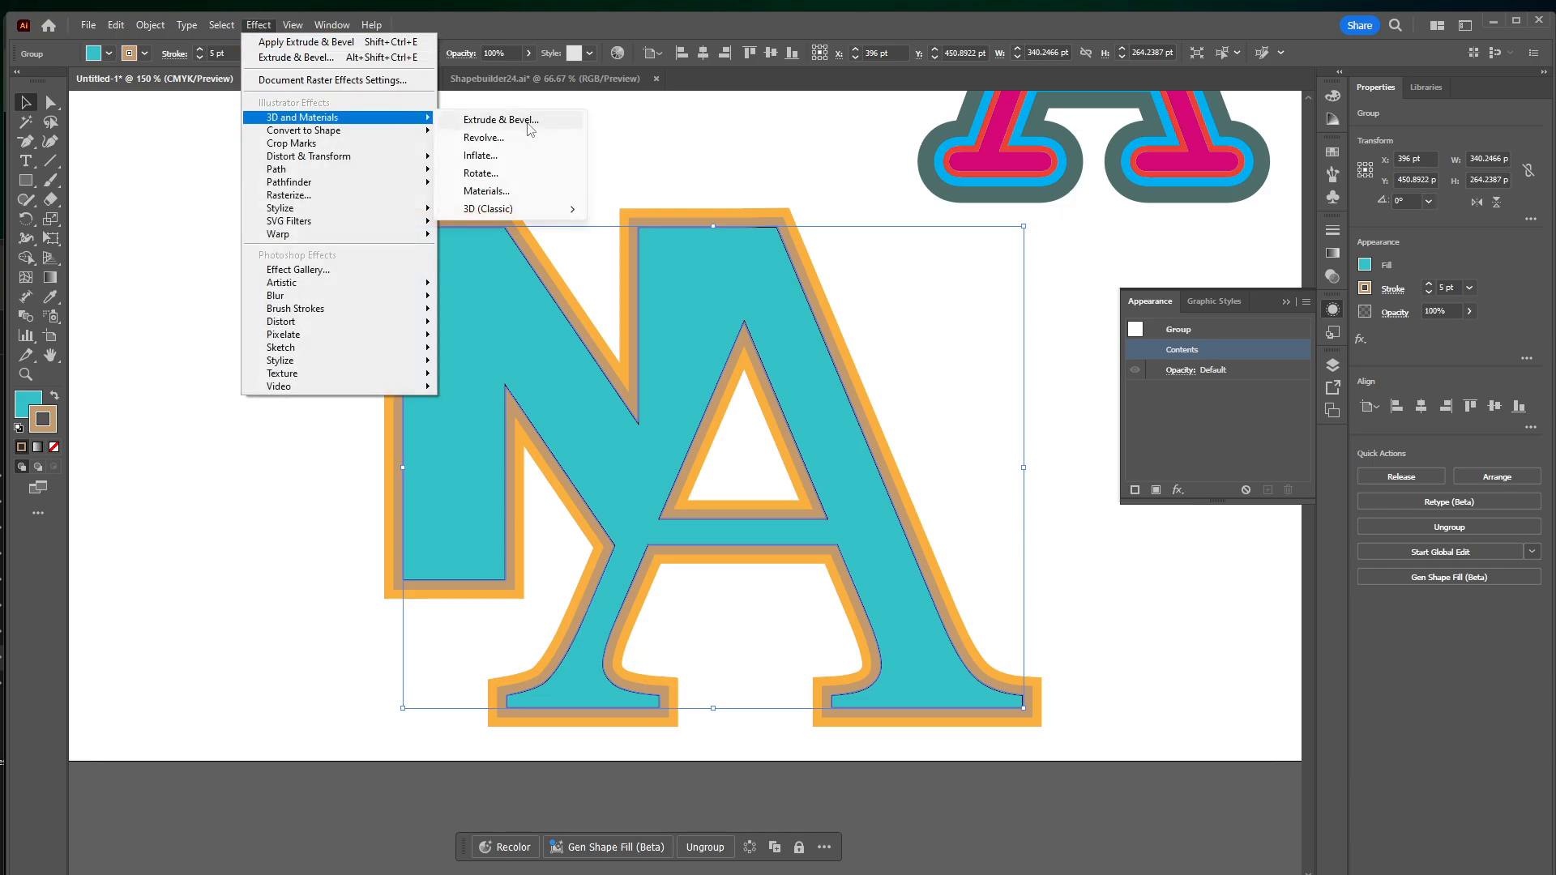
pyautogui.click(500, 119)
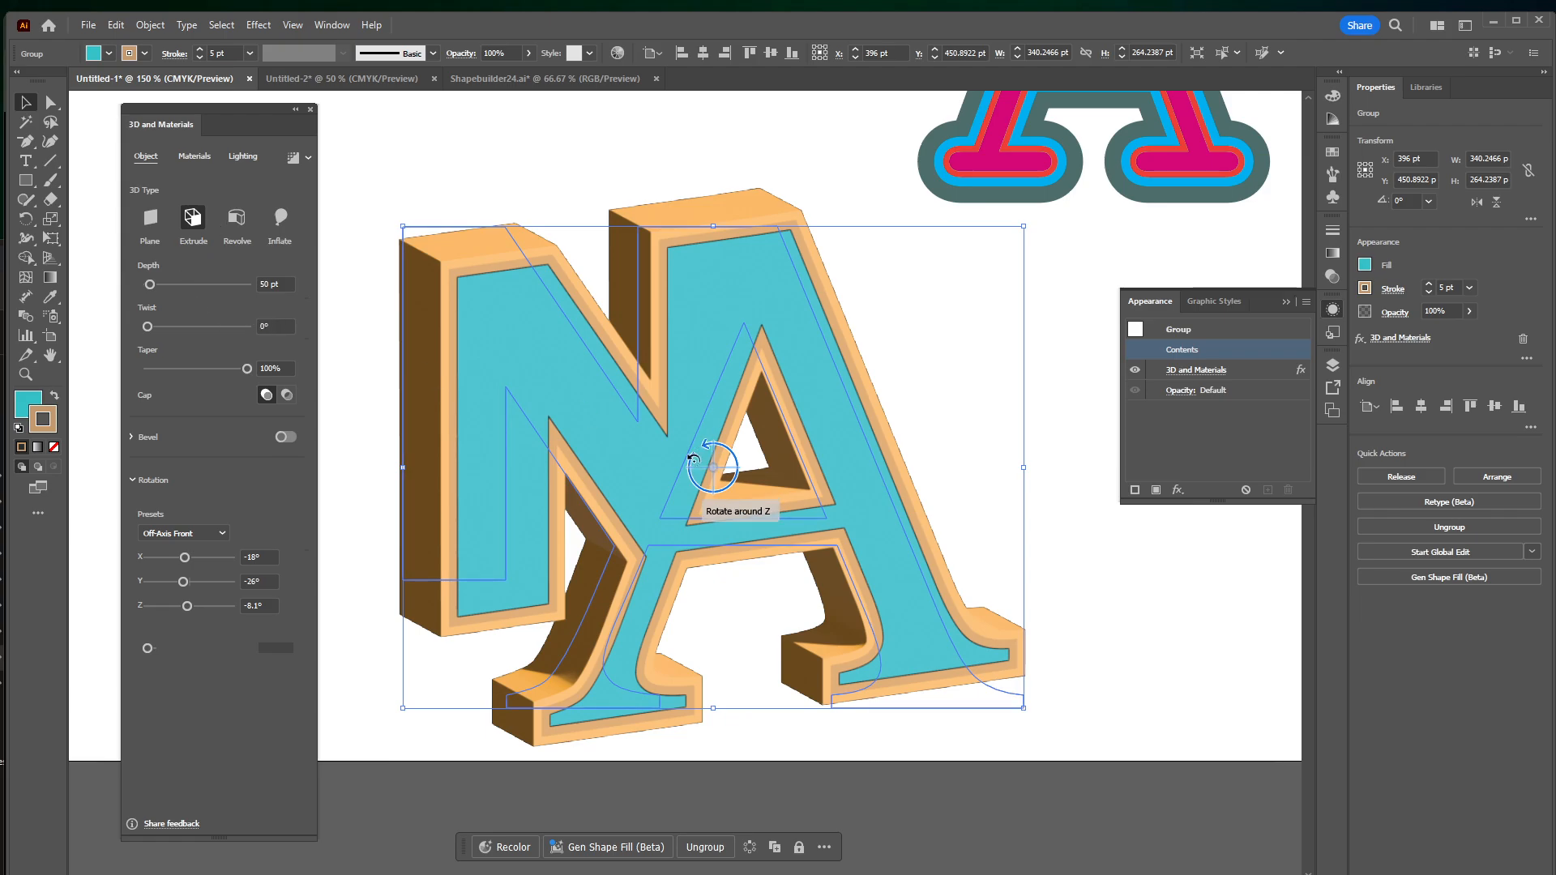
# Rotate the extruded logo to about X 174°, Y -145°, Z 177° and increase its extrusion depth to 196 pt
pyautogui.moveTo(715, 468)
pyautogui.mouseDown()
pyautogui.moveTo(639, 450)
pyautogui.moveTo(731, 421)
pyautogui.moveTo(781, 488)
pyautogui.moveTo(743, 444)
pyautogui.moveTo(688, 449)
pyautogui.moveTo(723, 455)
pyautogui.mouseUp()
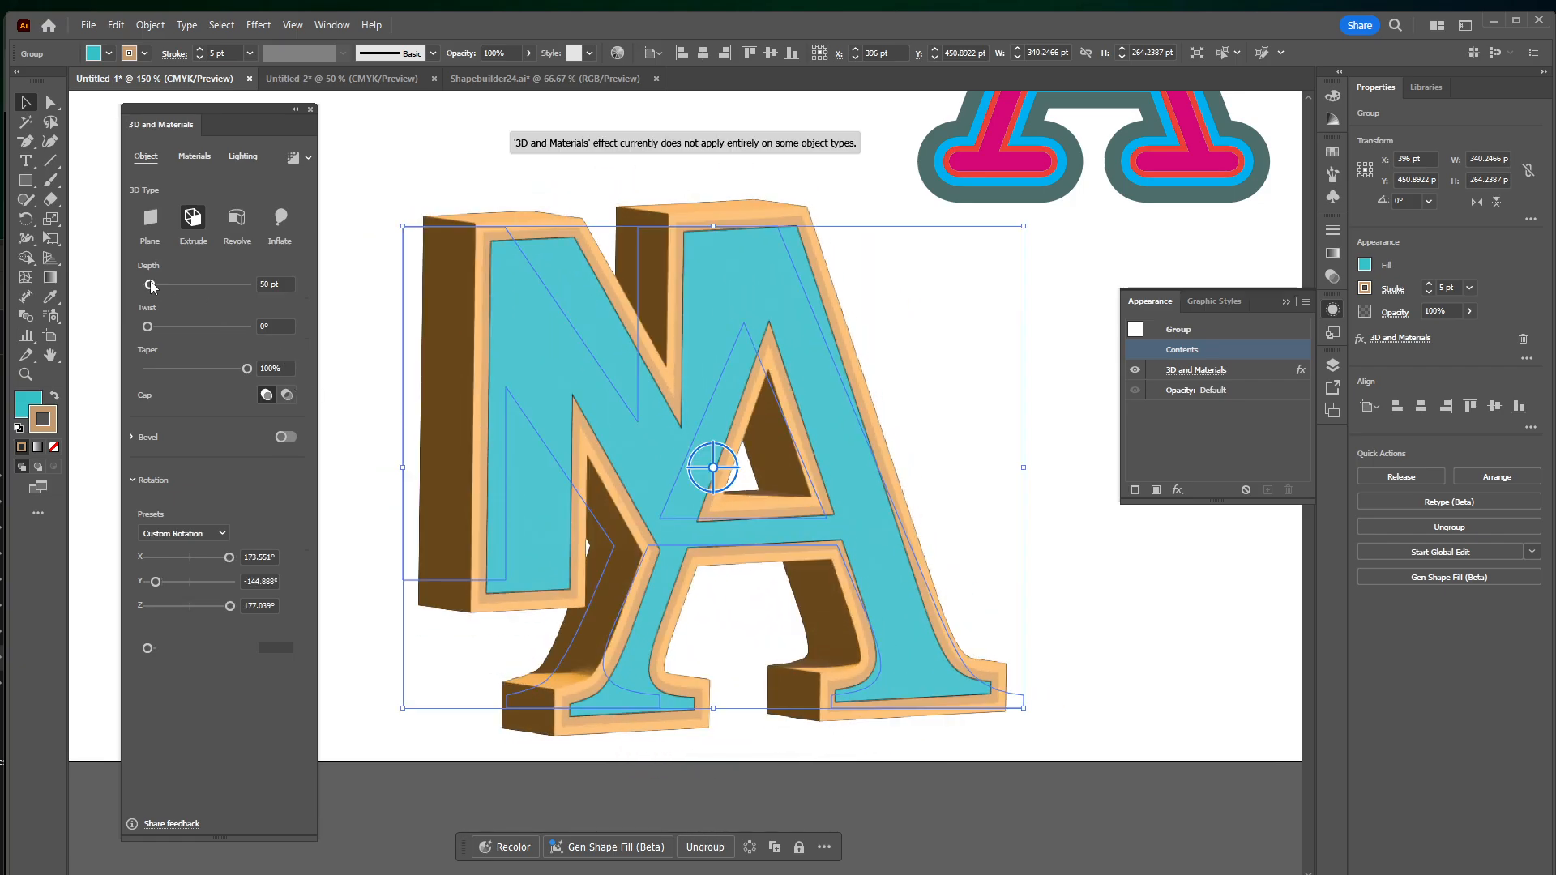
pyautogui.moveTo(151, 285); pyautogui.dragTo(147, 333)
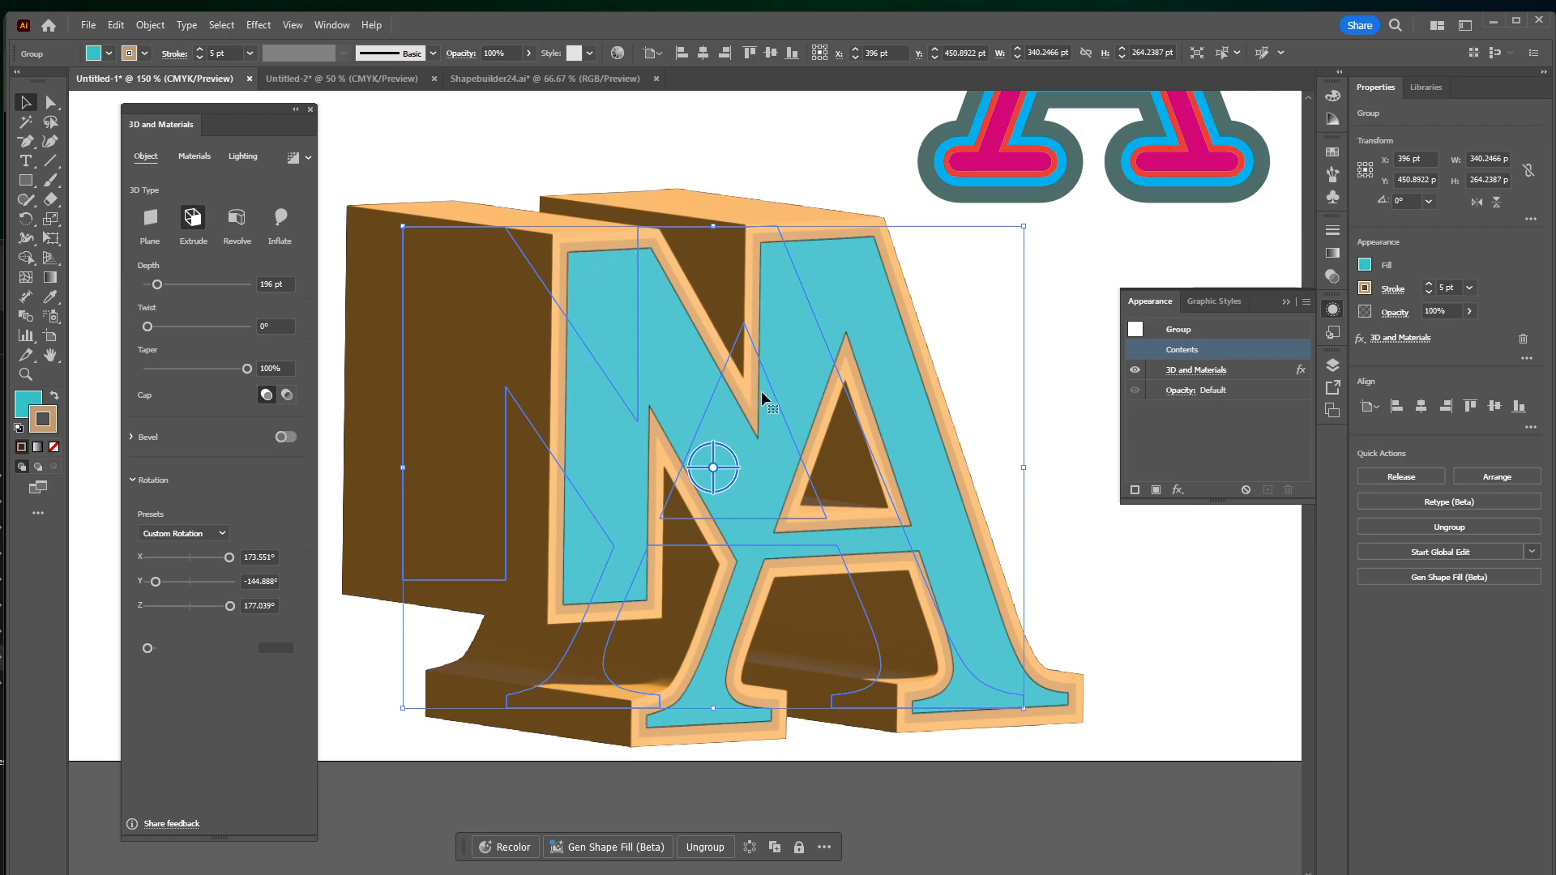
# Apply the Marble Paint material to the extruded logo
pyautogui.click(195, 156)
pyautogui.scroll(-3, 200, 382)
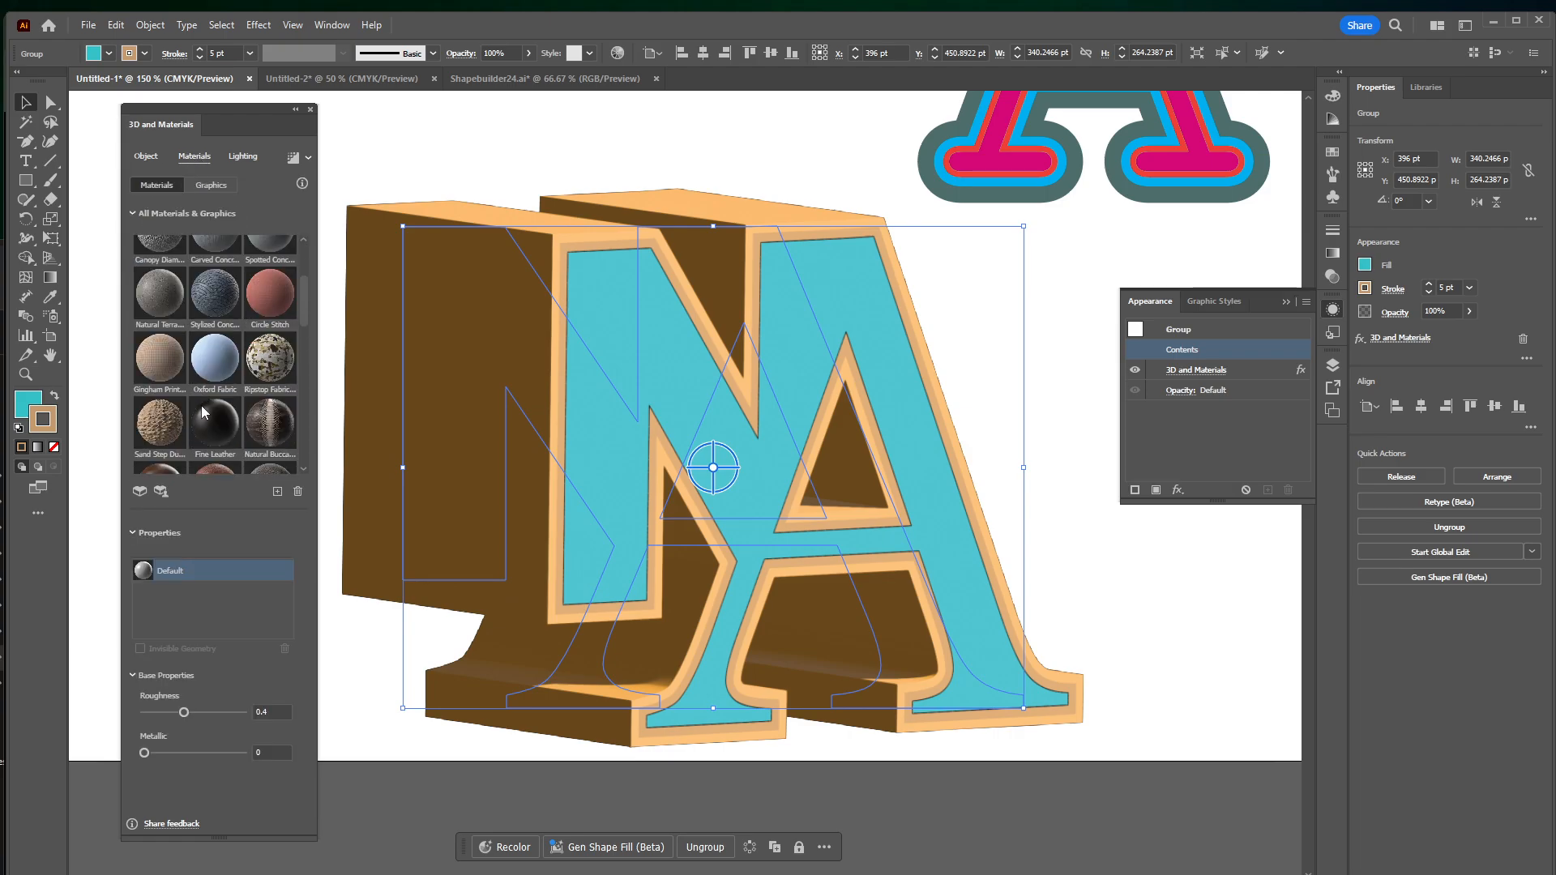
pyautogui.scroll(-1, 204, 413)
pyautogui.scroll(1, 231, 380)
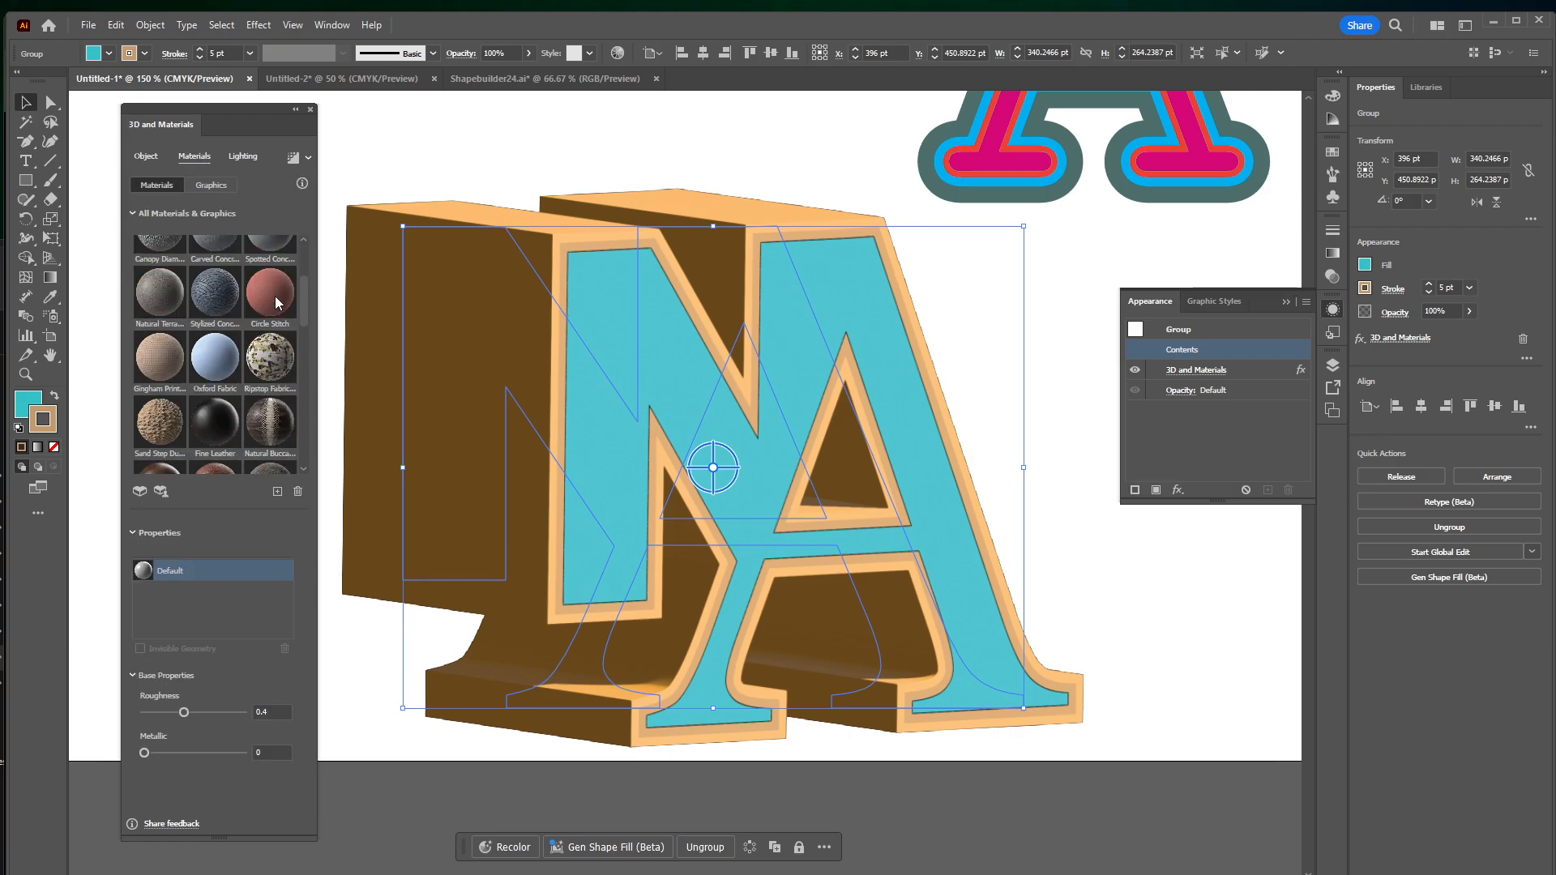
pyautogui.scroll(-5, 259, 316)
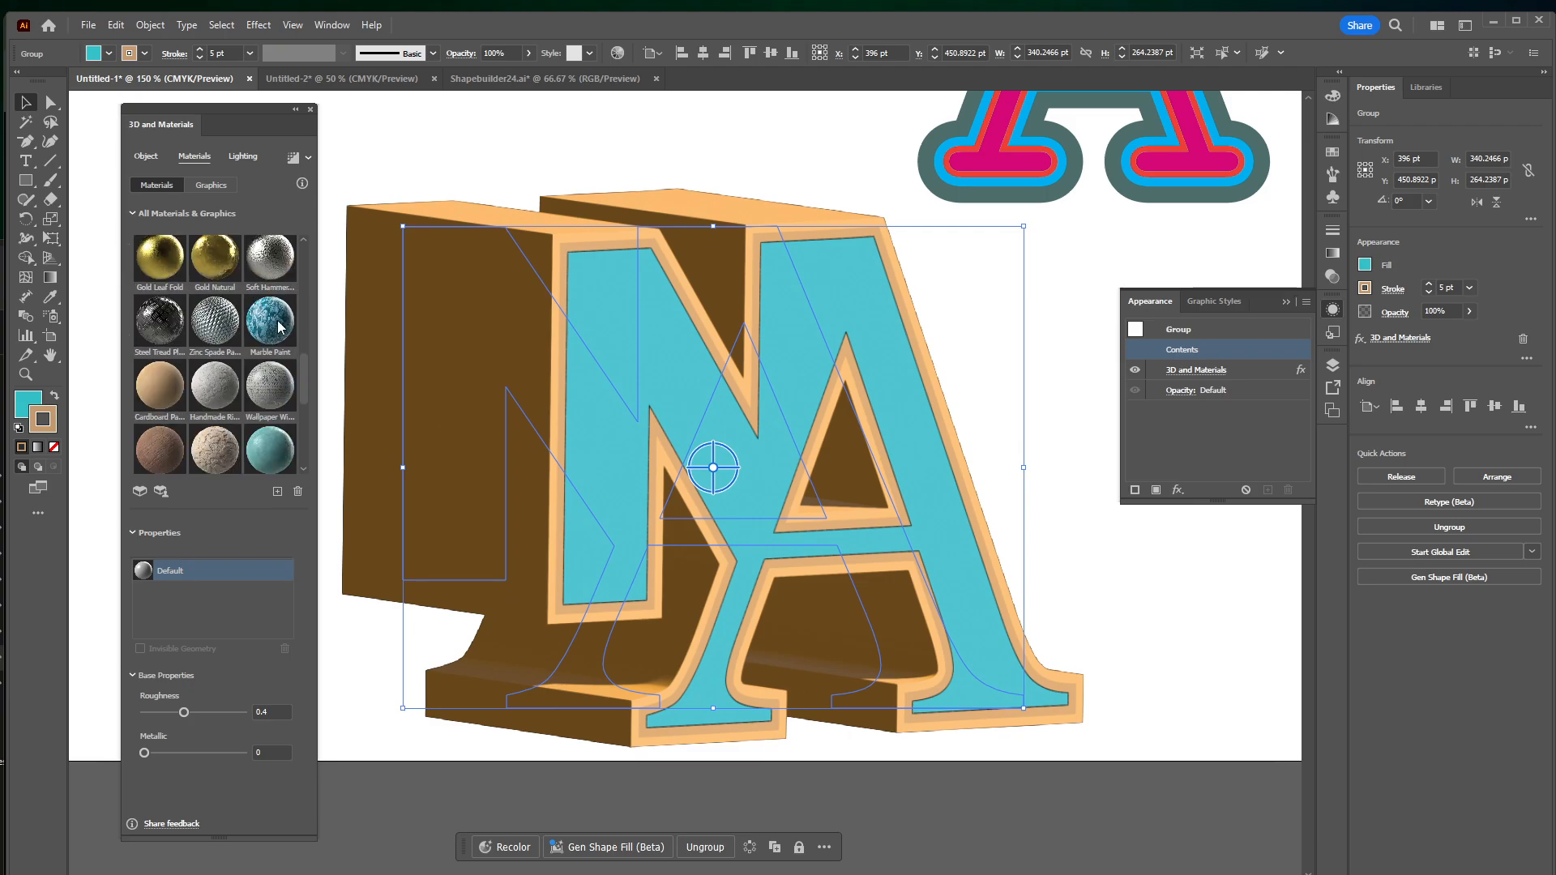
pyautogui.click(278, 326)
pyautogui.scroll(-3, 261, 366)
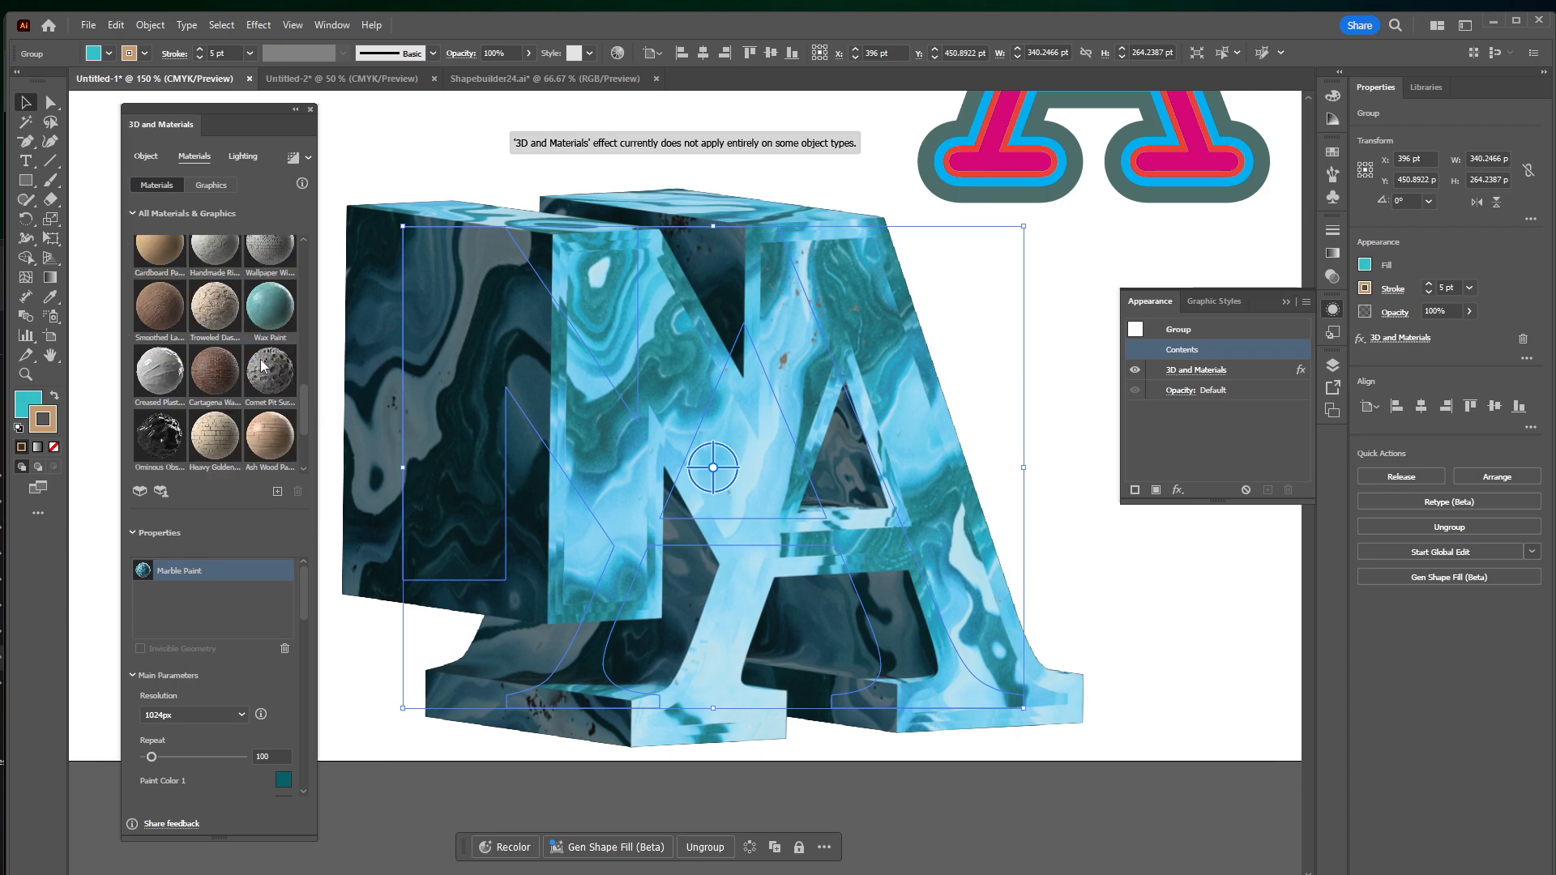
# Change Paint Color 1 of the Marble Paint material to magenta
pyautogui.scroll(-3, 234, 626)
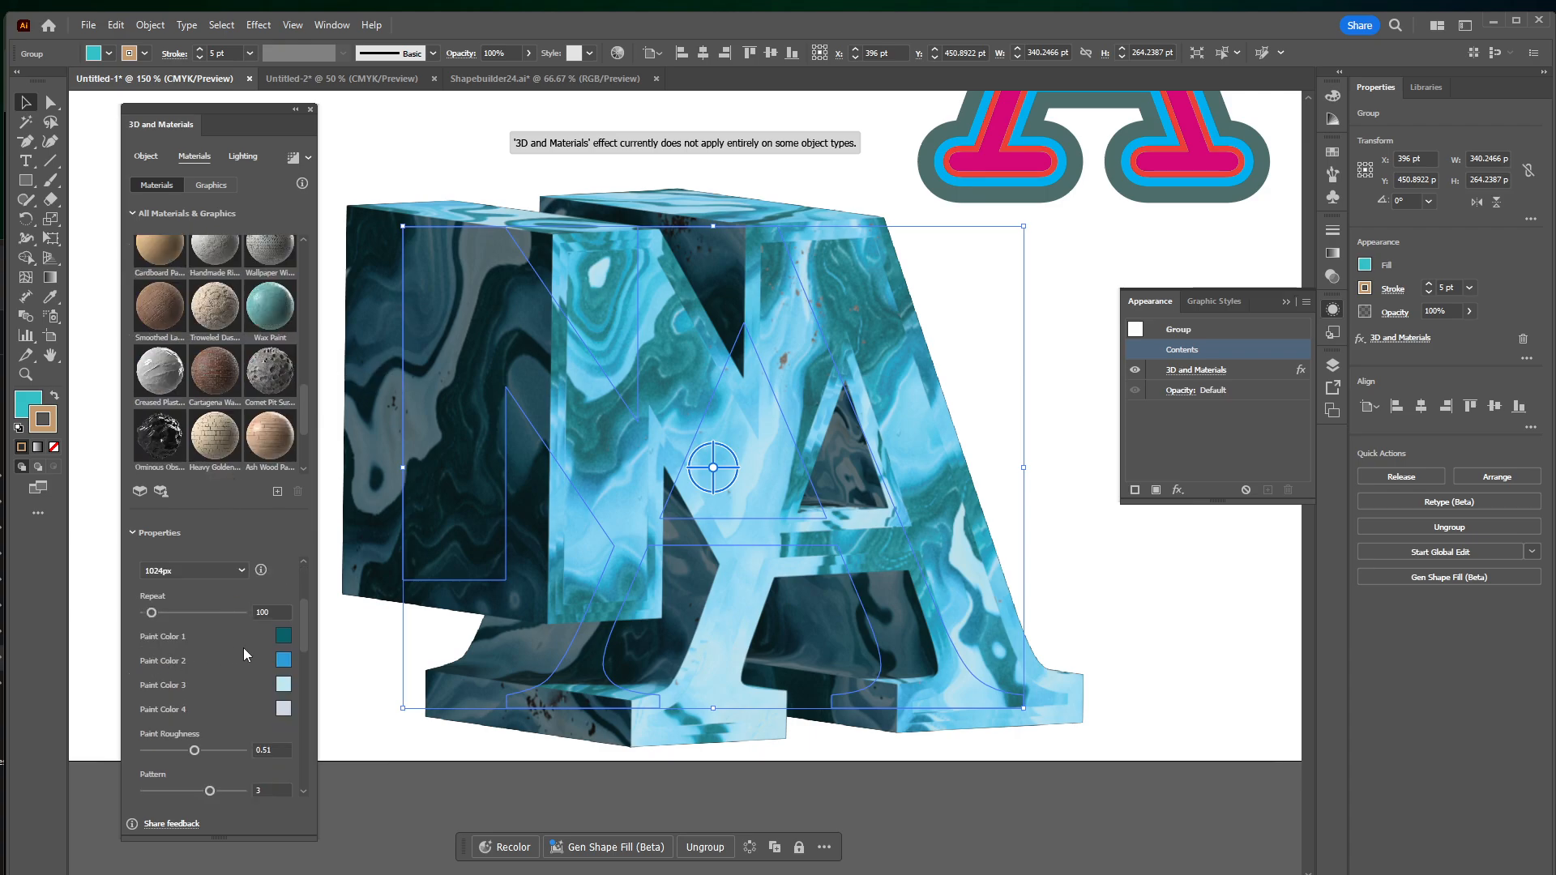
pyautogui.click(283, 635)
pyautogui.moveTo(1135, 504)
pyautogui.mouseDown()
pyautogui.moveTo(1143, 492)
pyautogui.moveTo(1095, 522)
pyautogui.mouseUp()
pyautogui.click(1274, 472)
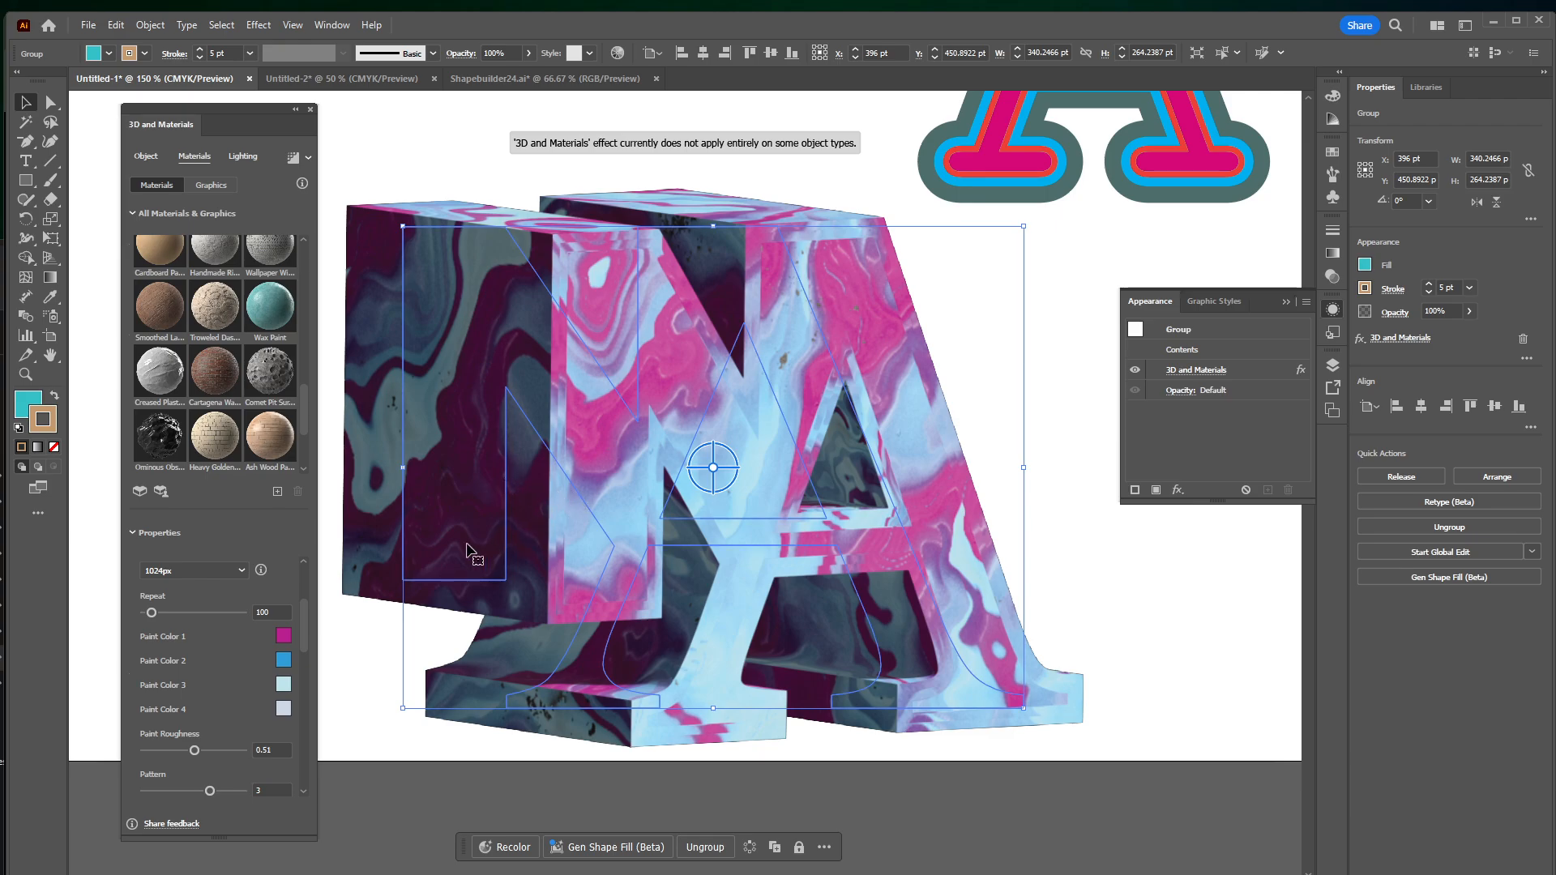
pyautogui.scroll(-4, 245, 569)
# Reposition the 3D light to a rotation of about -155° and a height of about 58°, then deselect the logo and dismiss the ray tracing tip
pyautogui.click(243, 160)
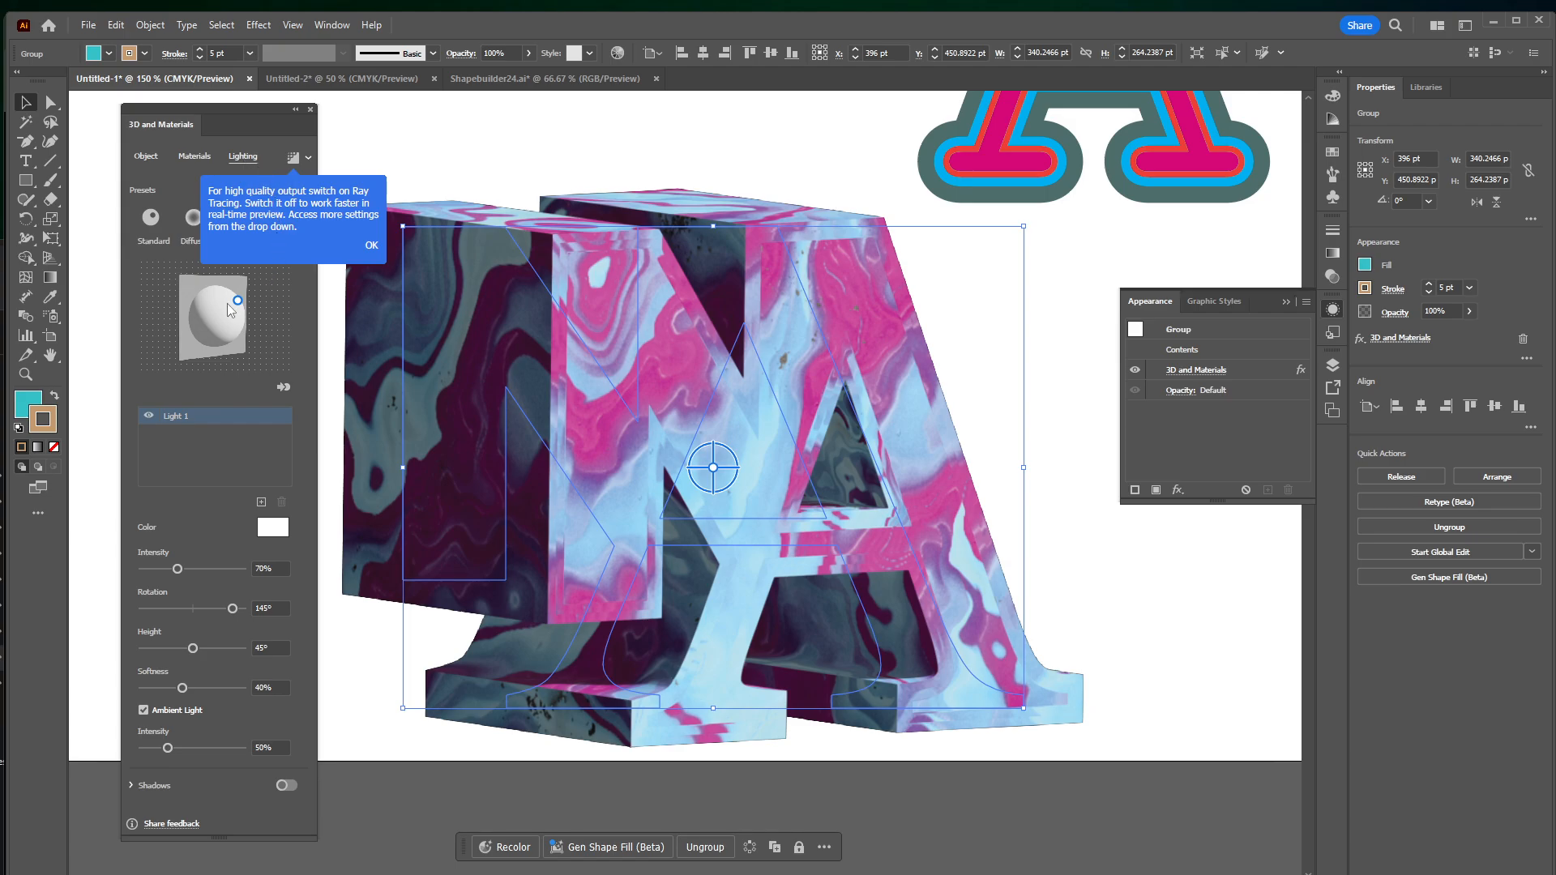
pyautogui.moveTo(237, 303); pyautogui.dragTo(226, 309)
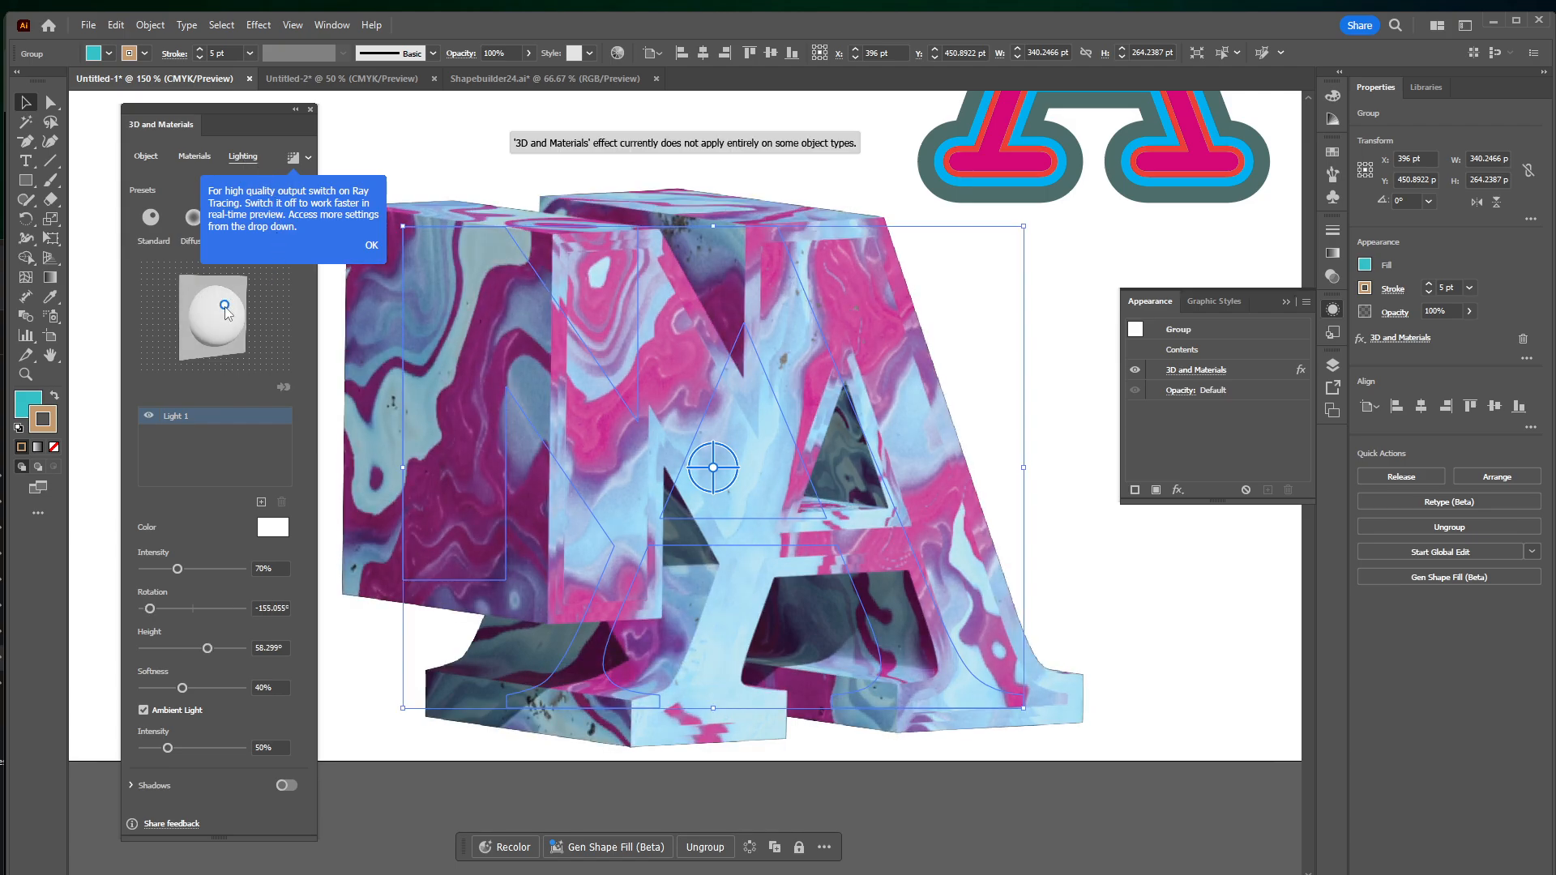
pyautogui.click(1058, 438)
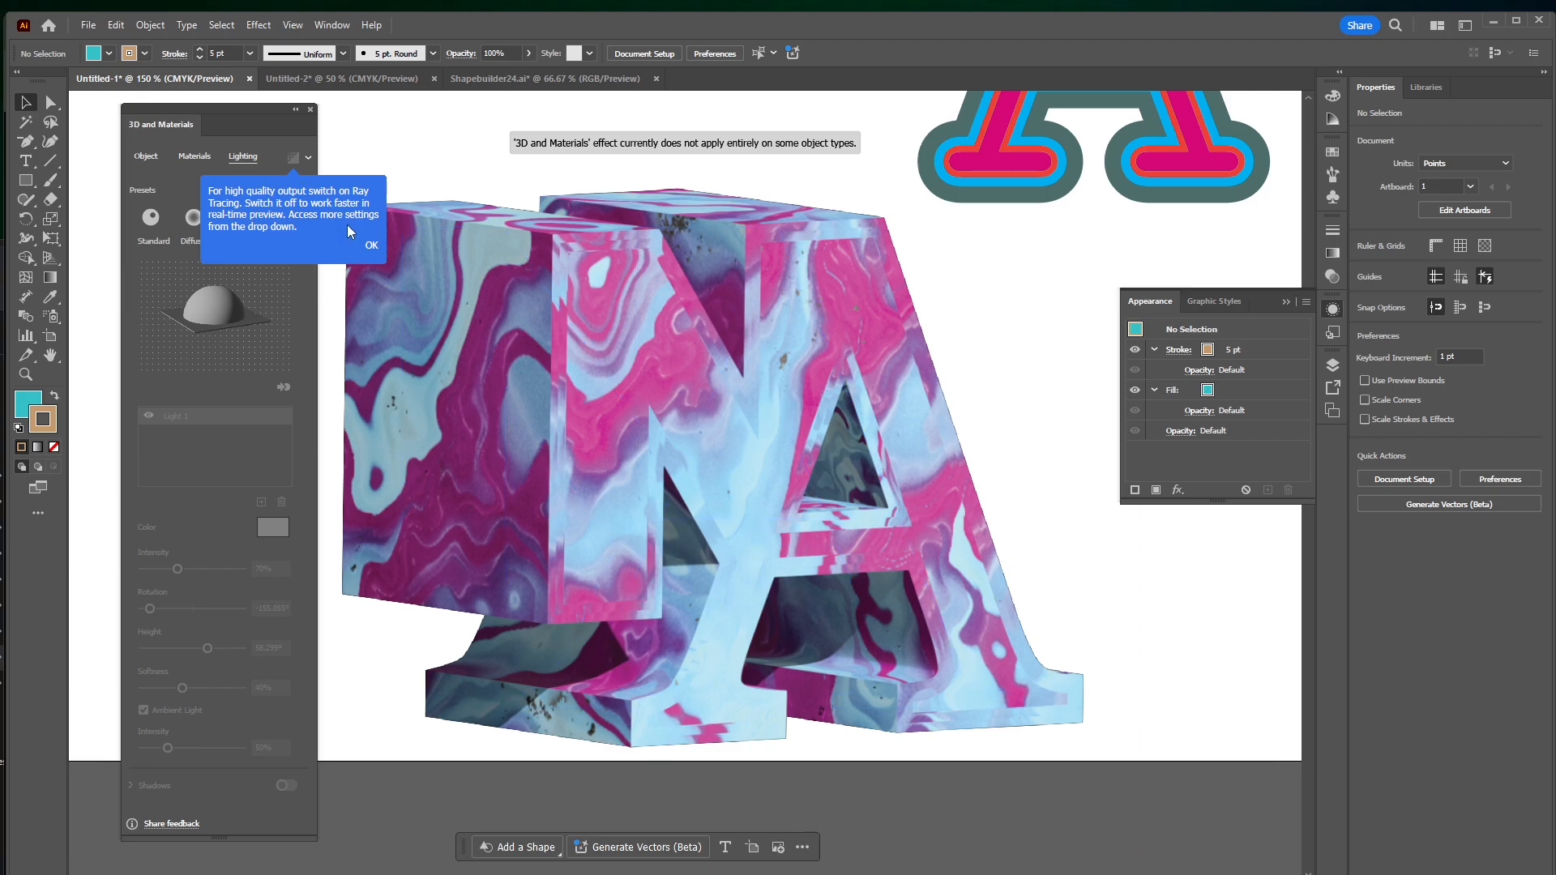
pyautogui.click(369, 247)
pyautogui.click(197, 156)
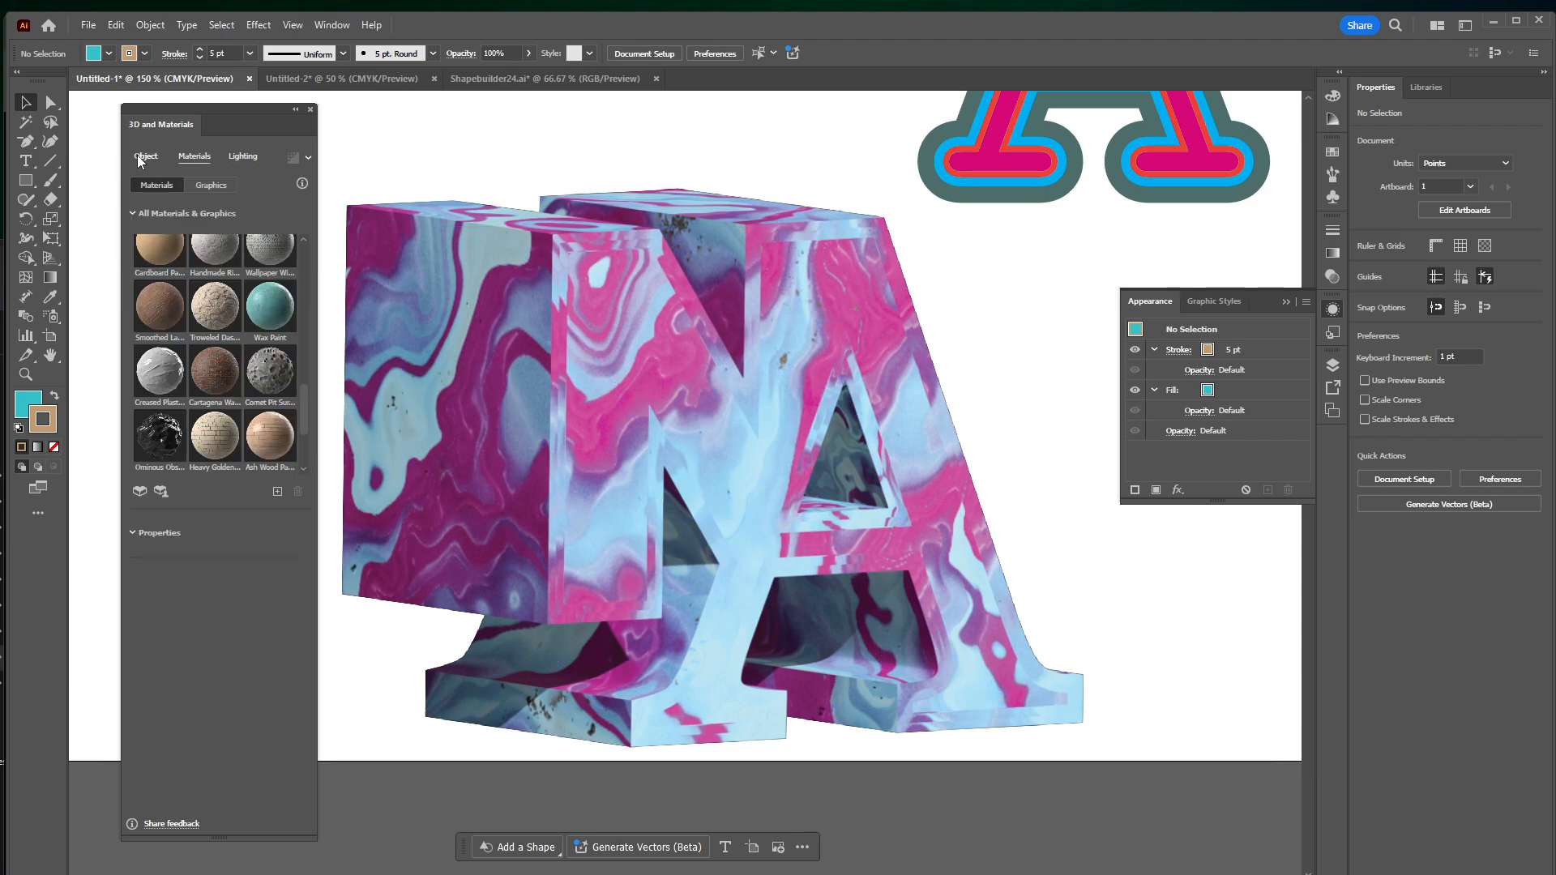
pyautogui.click(141, 155)
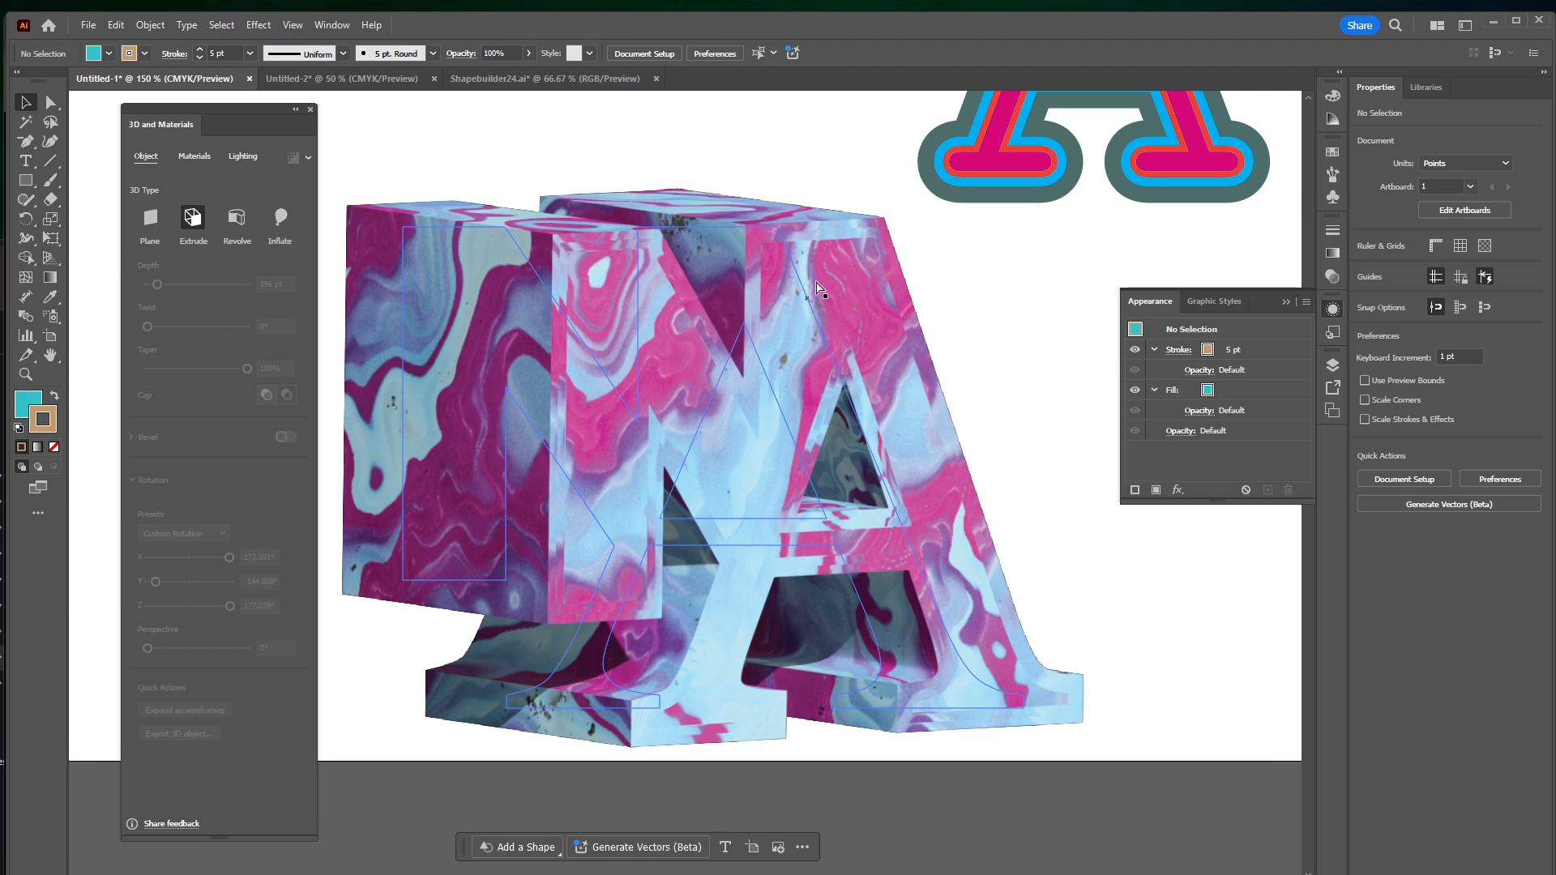
pyautogui.hotkey('ctrl', '-')
pyautogui.hotkey('ctrl', '-')
pyautogui.moveTo(798, 173); pyautogui.dragTo(835, 253)
pyautogui.hotkey('ctrl', '+')
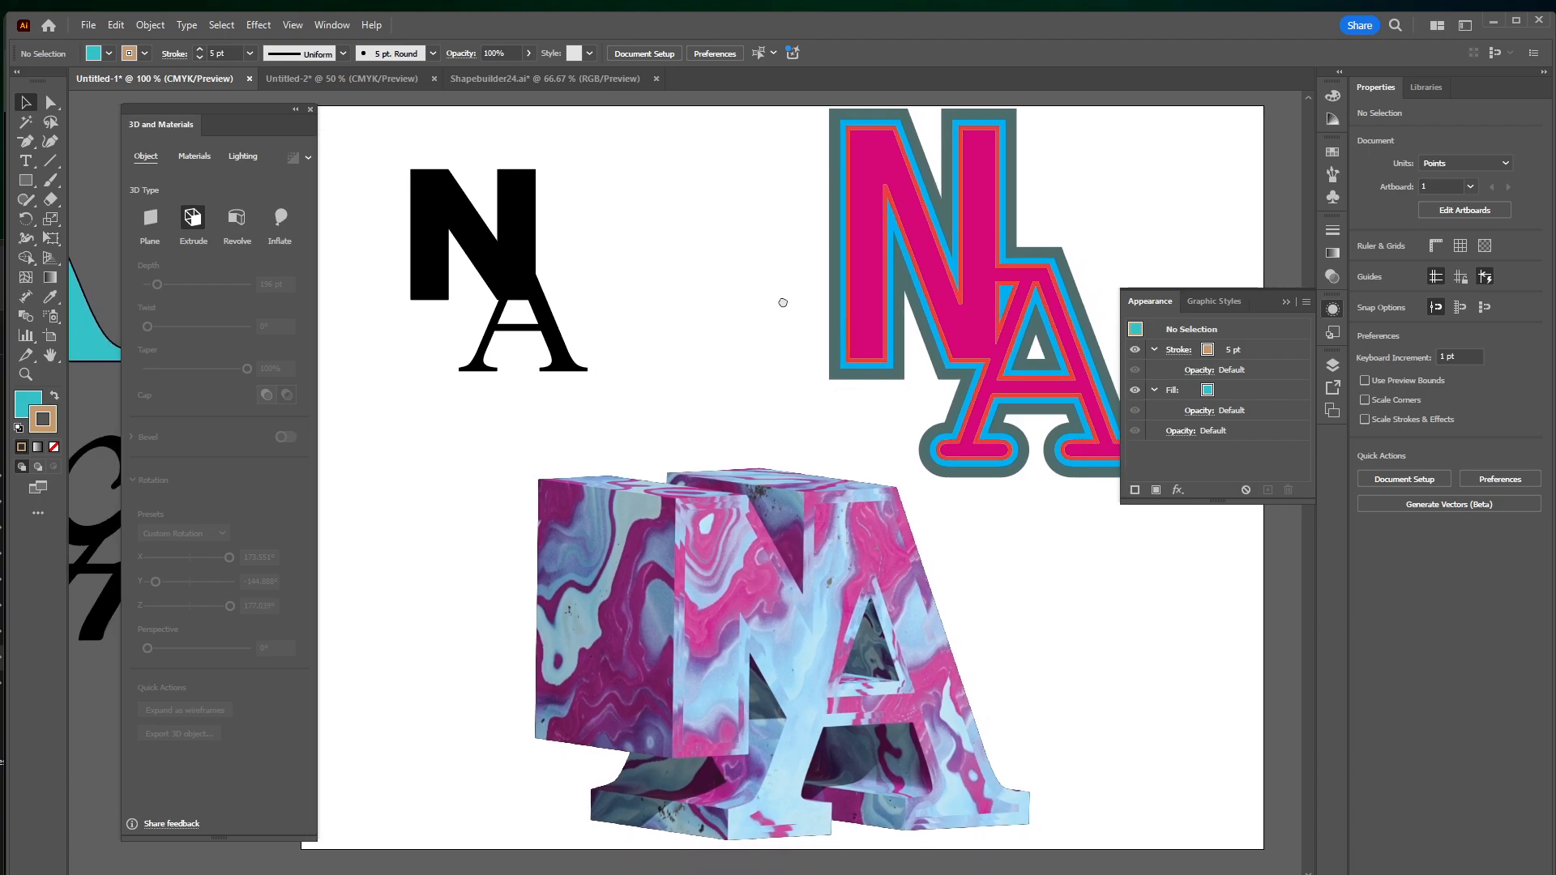